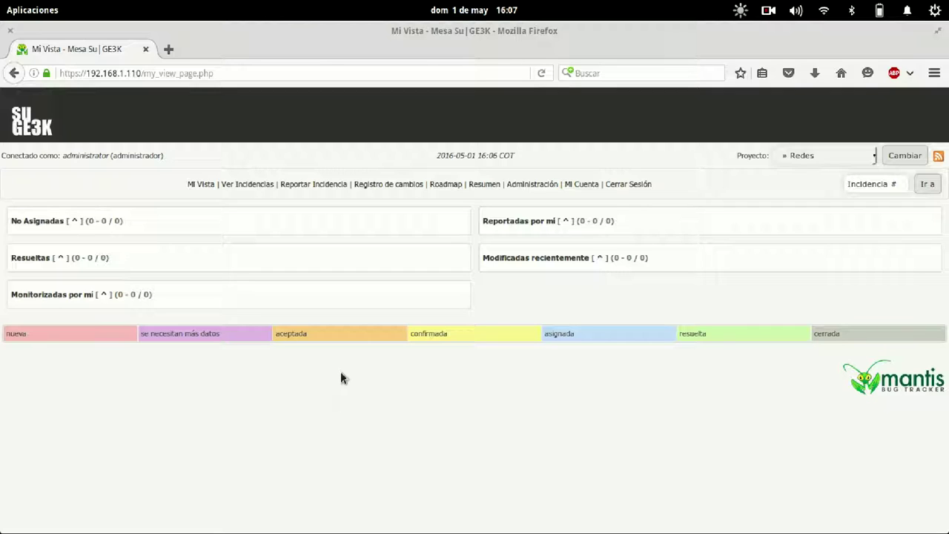
# Switch to Todos los proyectos, then start a new issue report with » Redes selected as its project.
pyautogui.click(839, 155)
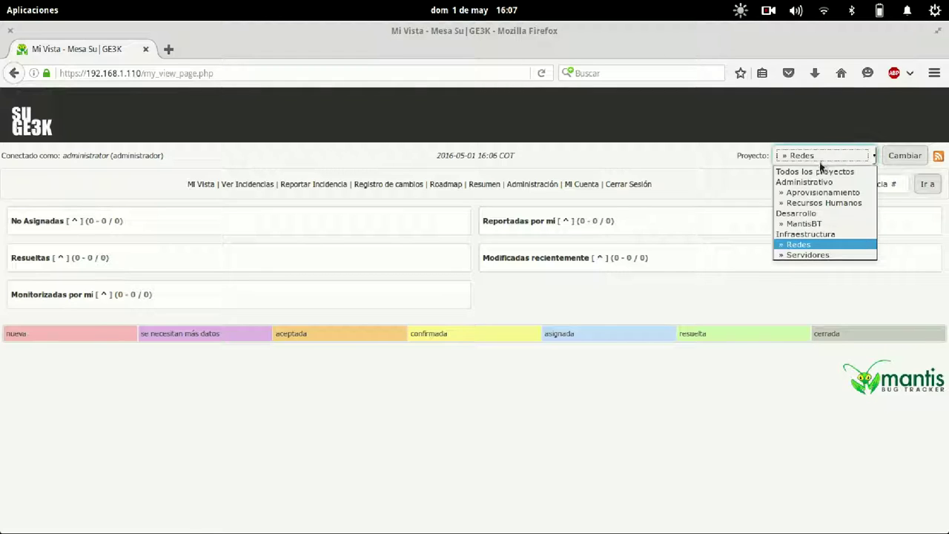
pyautogui.click(821, 173)
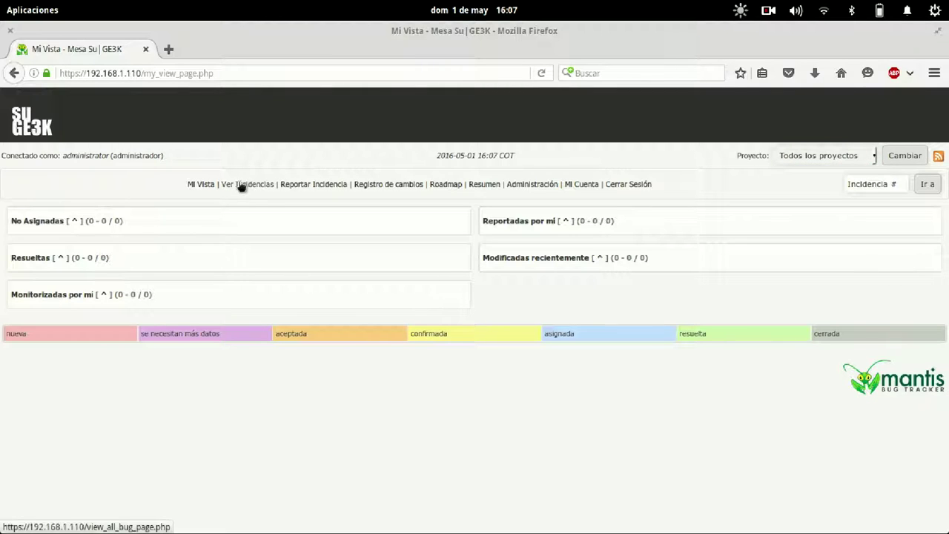
pyautogui.click(336, 184)
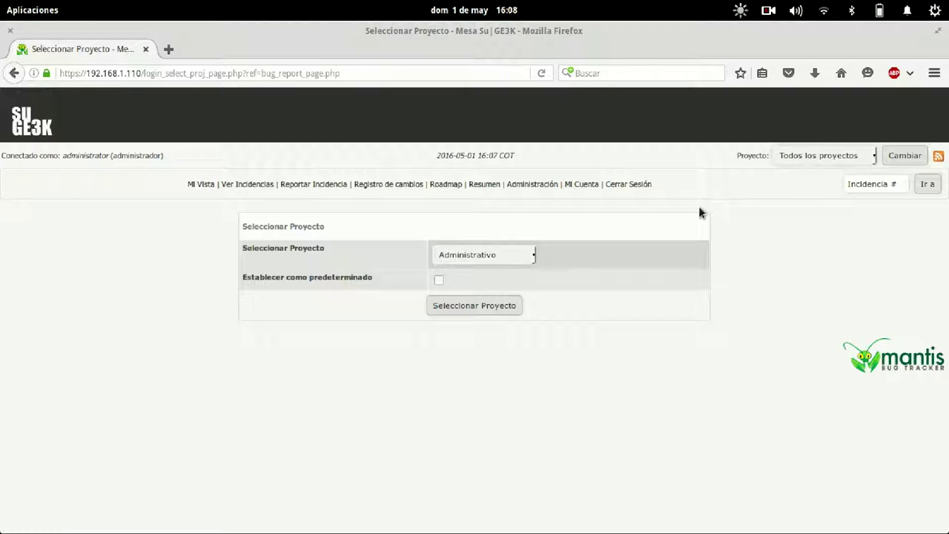
pyautogui.click(459, 252)
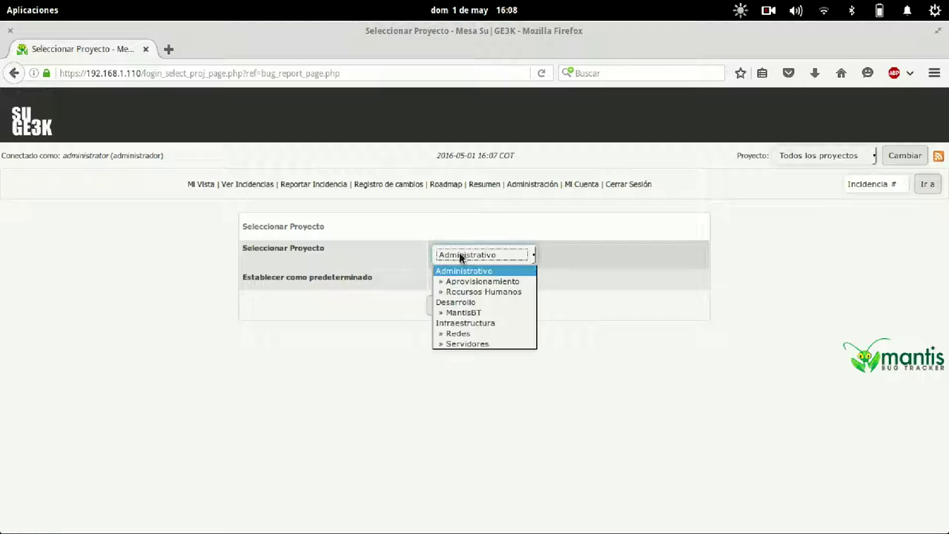
pyautogui.click(475, 335)
pyautogui.click(477, 306)
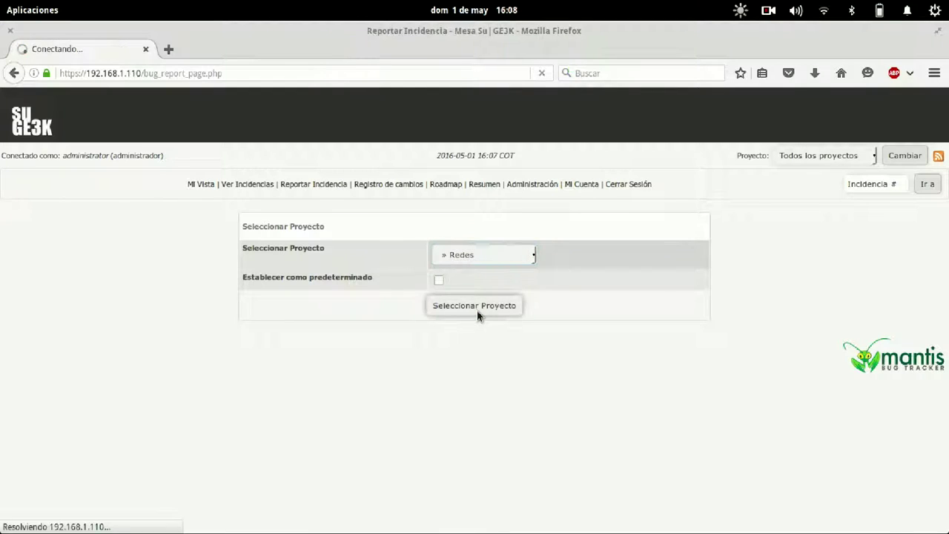
# Expand the optional Plataforma, SO and Versión de SO profile fields on the report form.
pyautogui.scroll(-5, 472, 309)
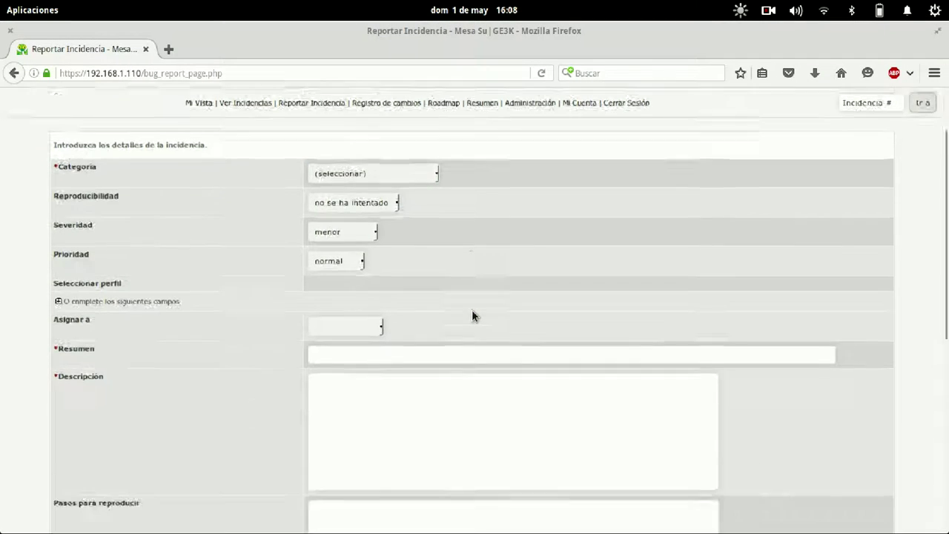
pyautogui.scroll(-2, 472, 309)
pyautogui.scroll(6, 473, 314)
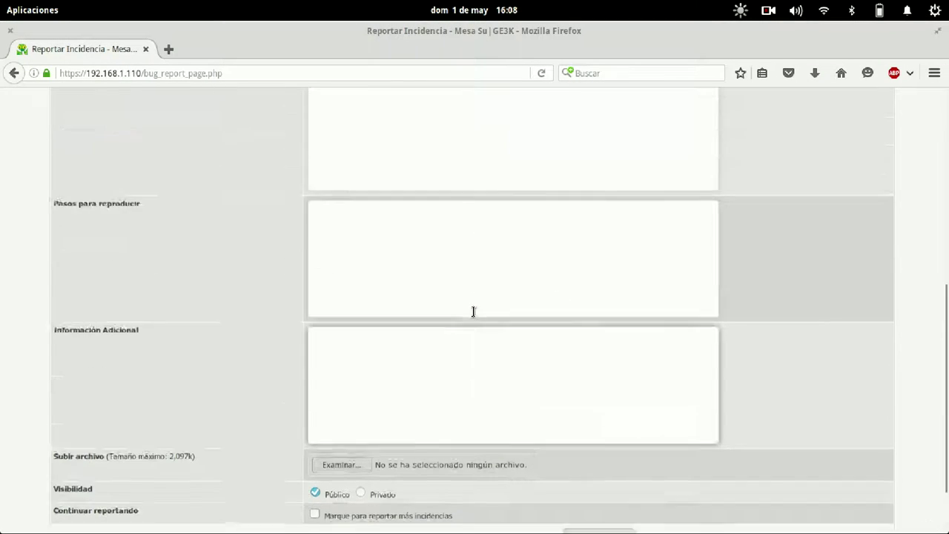
pyautogui.scroll(1, 474, 312)
pyautogui.scroll(-4, 473, 312)
pyautogui.scroll(4, 473, 312)
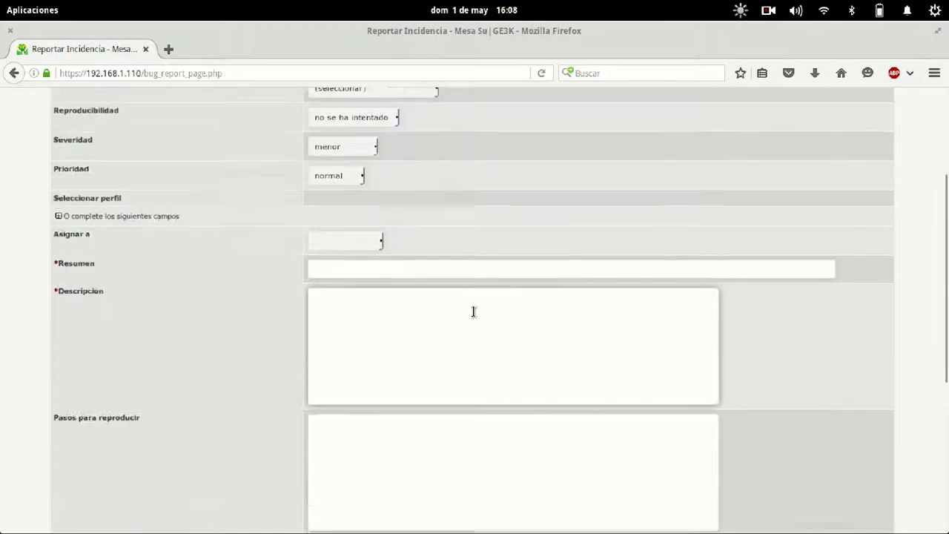
pyautogui.scroll(-2, 472, 310)
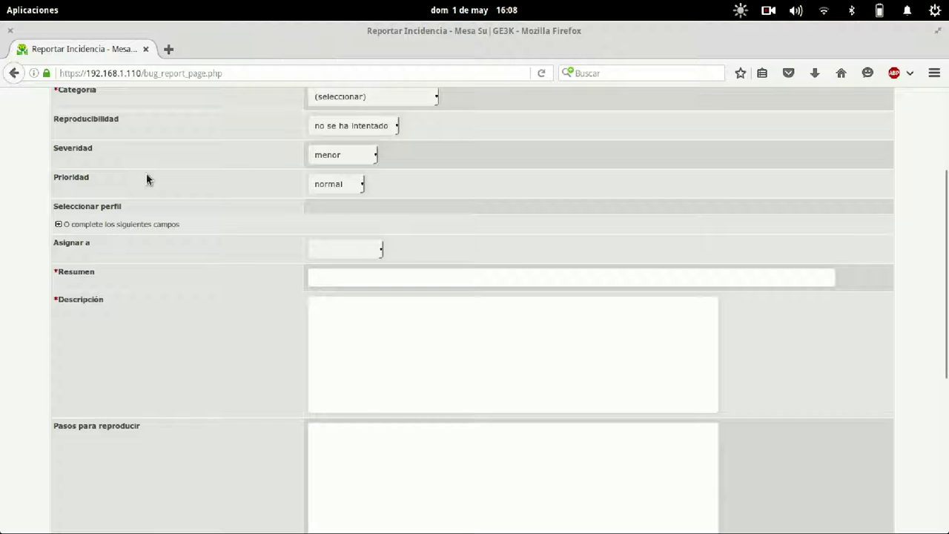
pyautogui.scroll(2, 179, 226)
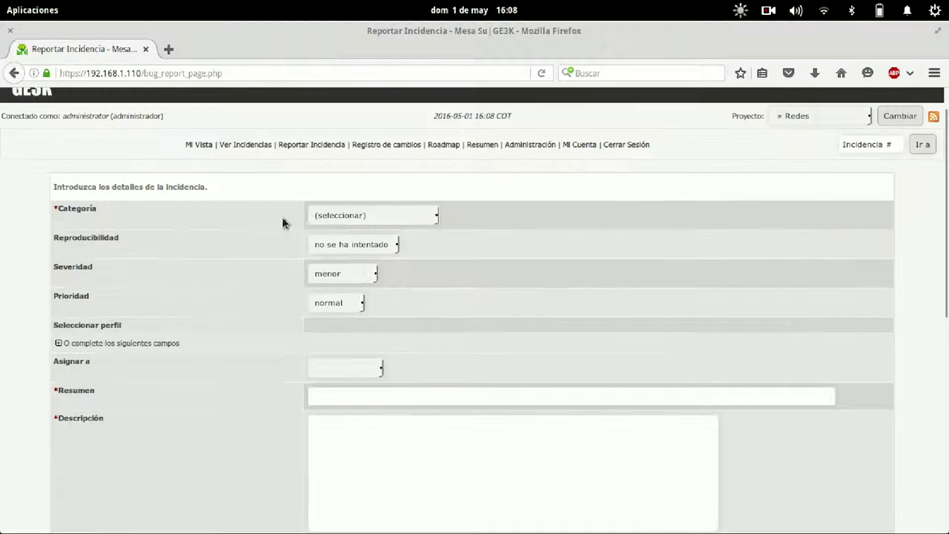
pyautogui.click(58, 343)
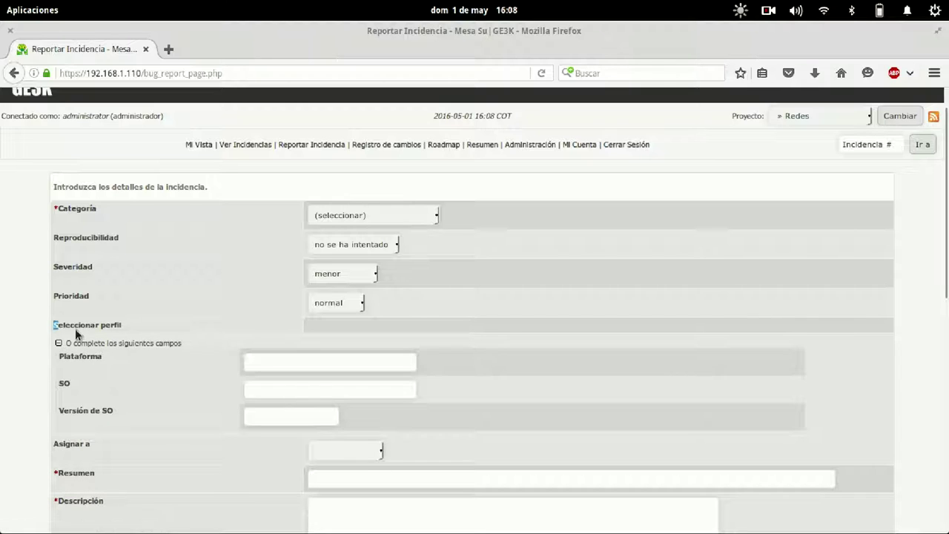
pyautogui.moveTo(54, 327); pyautogui.dragTo(412, 421)
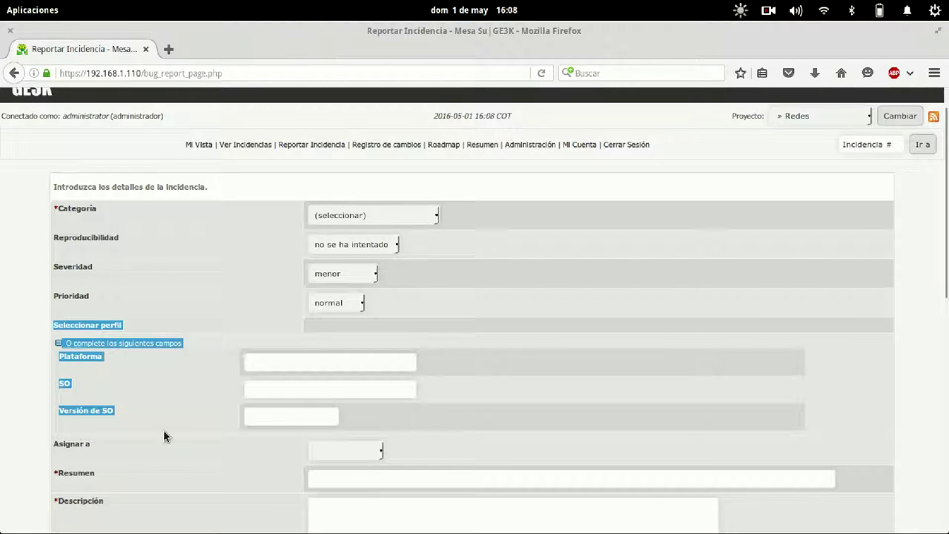
pyautogui.scroll(-5, 166, 437)
# Step through the Resumen, Descripción, Pasos para reproducir and Información Adicional fields, noting the Privado visibility option.
pyautogui.click(331, 280)
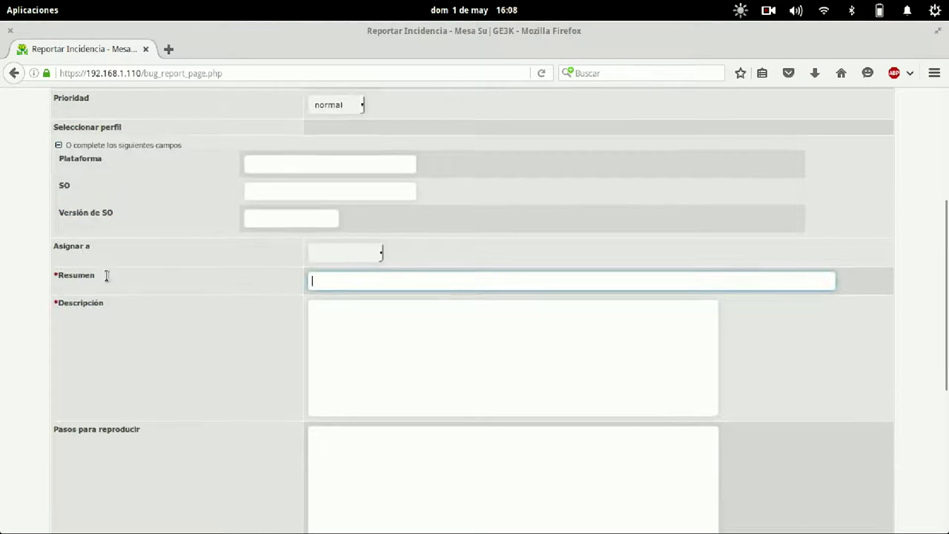
pyautogui.click(344, 356)
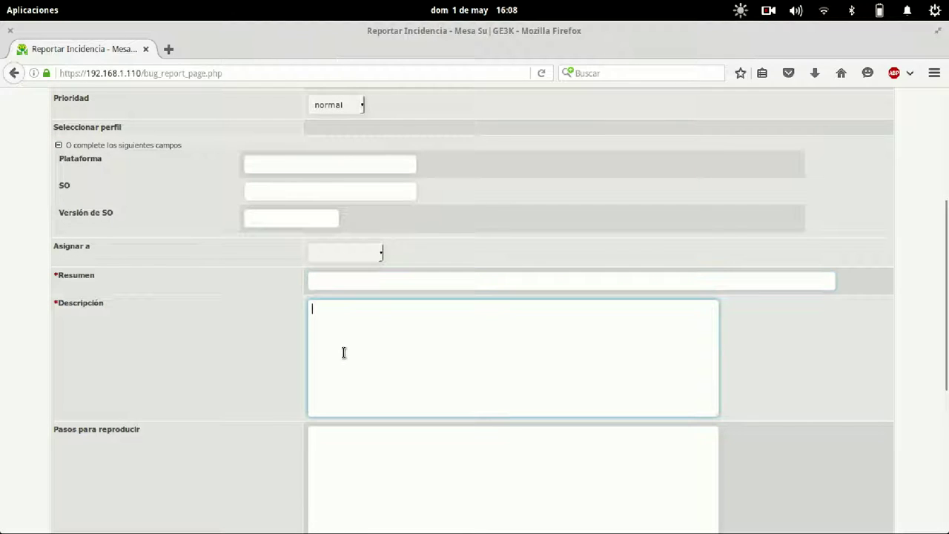
pyautogui.scroll(-3, 343, 352)
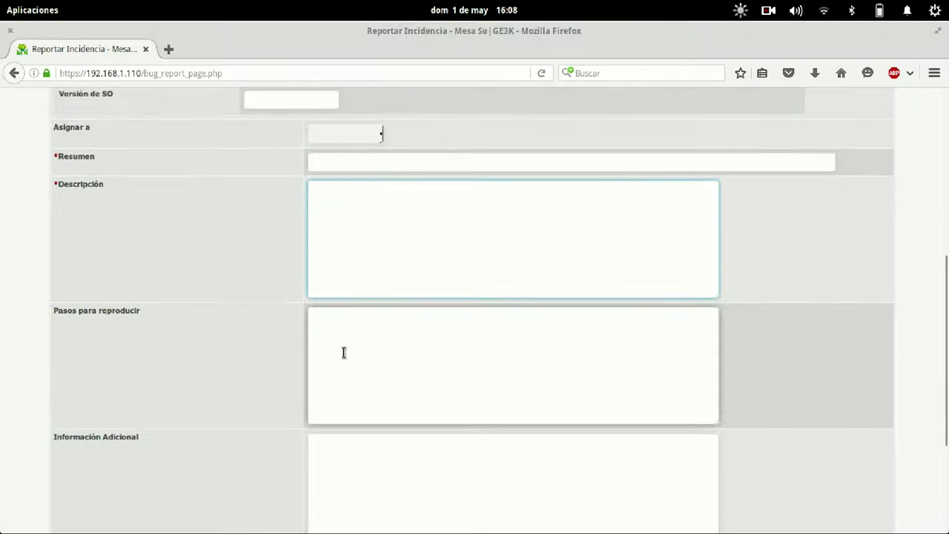
pyautogui.click(399, 352)
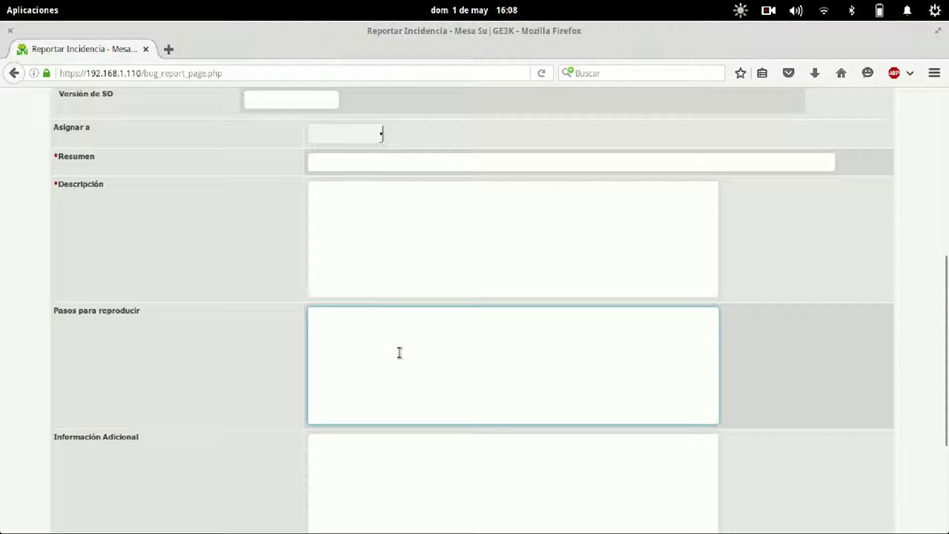
pyautogui.scroll(-3, 399, 352)
pyautogui.click(373, 367)
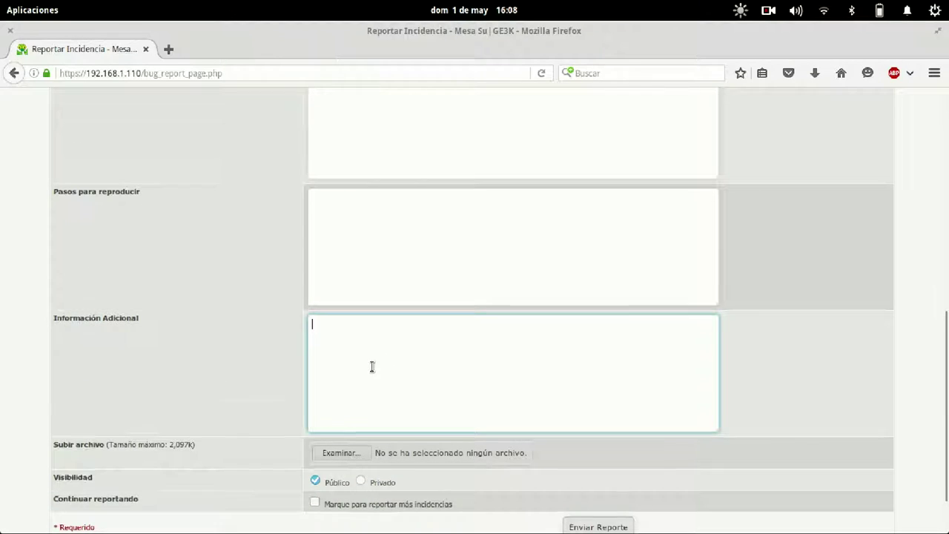
pyautogui.scroll(-2, 373, 366)
pyautogui.moveTo(137, 378); pyautogui.dragTo(253, 384)
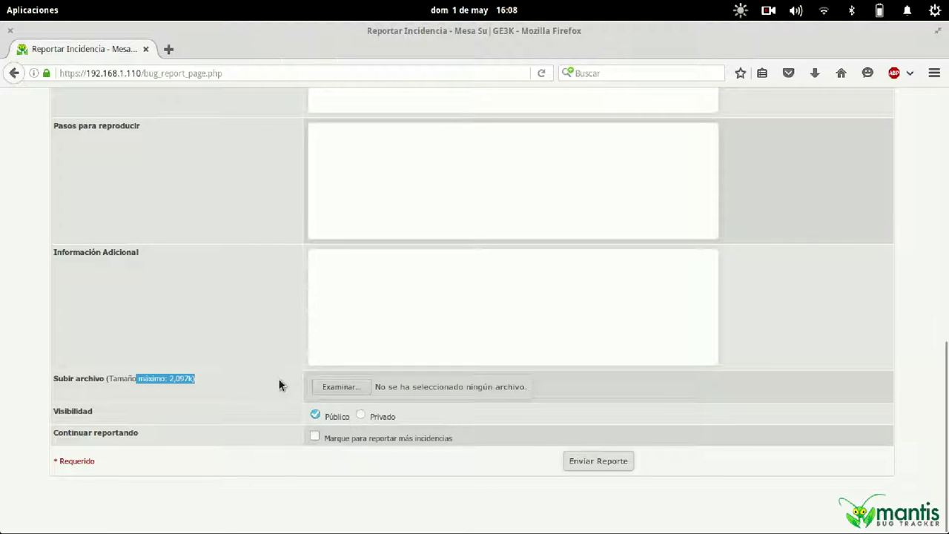
pyautogui.moveTo(404, 423); pyautogui.dragTo(356, 420)
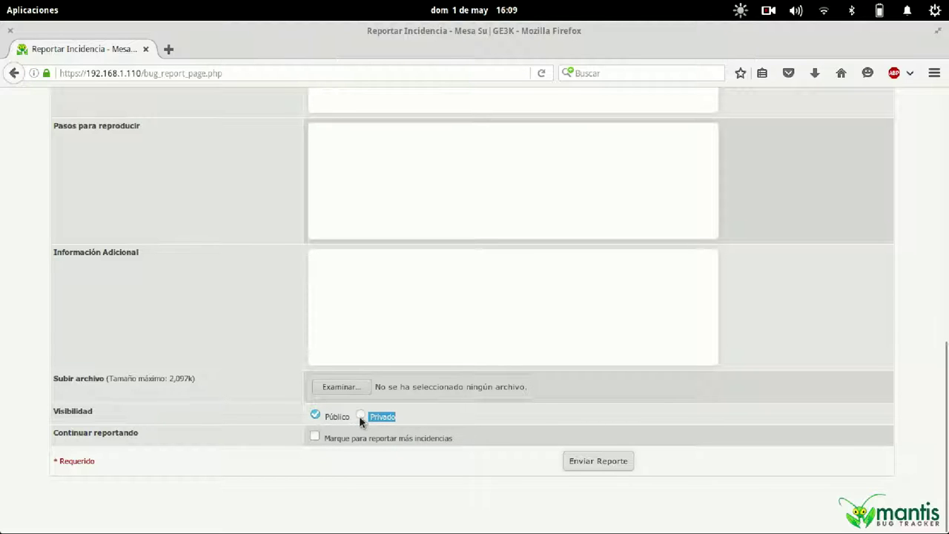
pyautogui.press('super')
# Open config_defaults_inc.php in nano and change the VS_PUBLIC default view status to VS_PRIVADO.
pyautogui.click(226, 340)
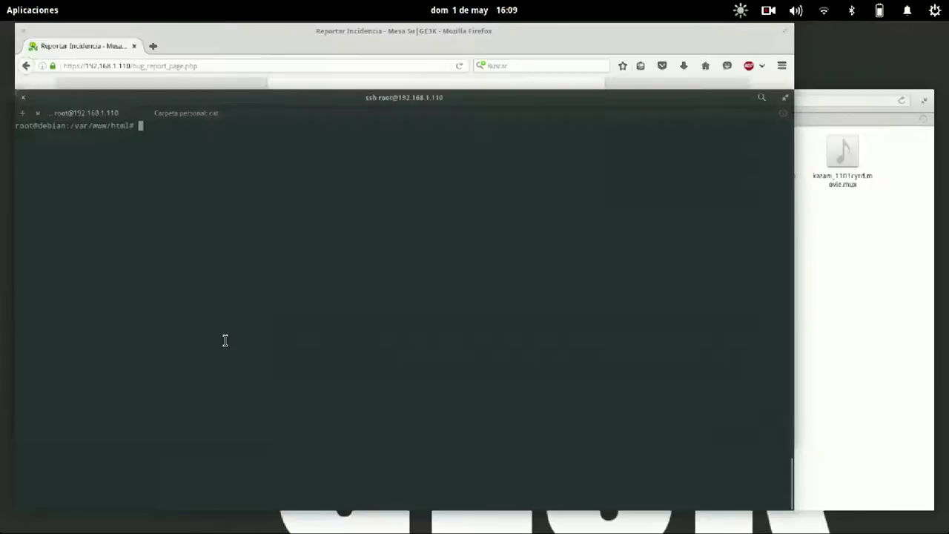
pyautogui.press('Up')
pyautogui.press('Return')
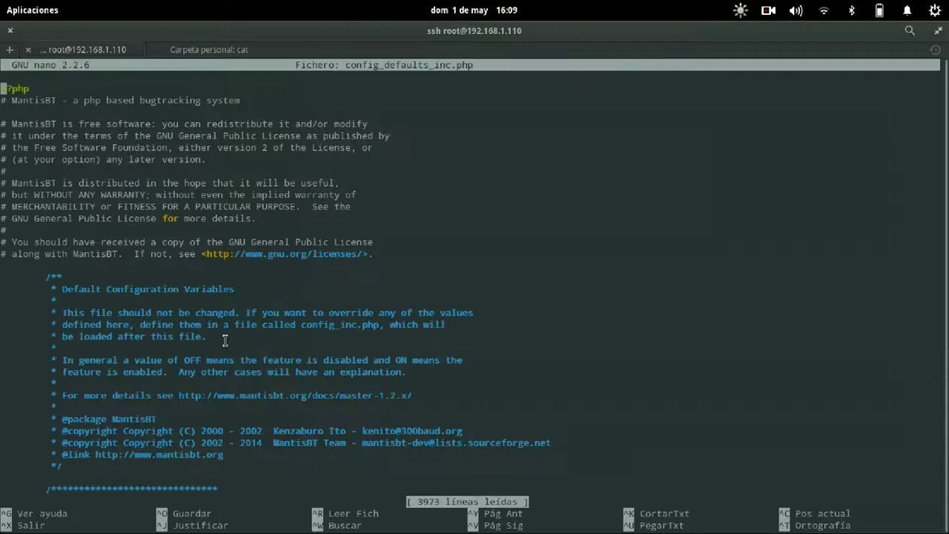
pyautogui.hotkey('ctrl', 'w')
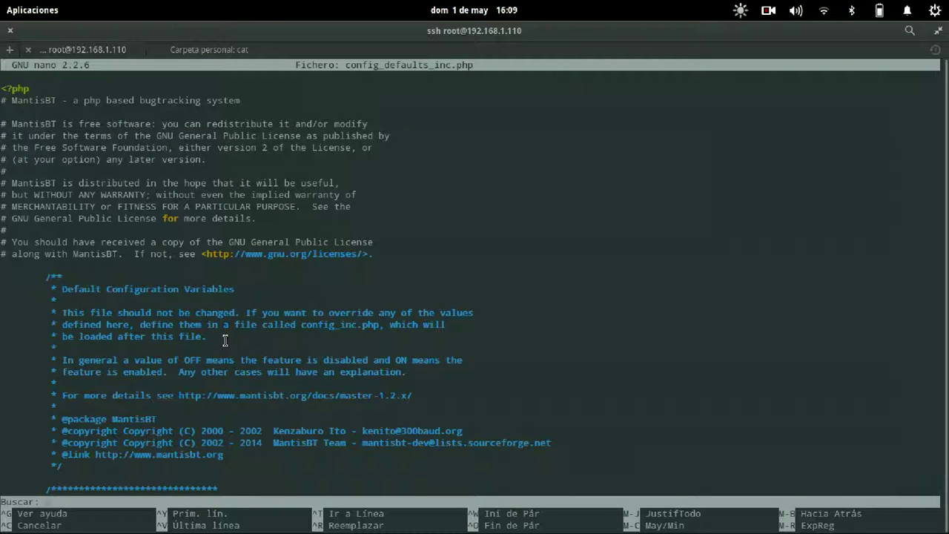
pyautogui.write('VS_PUBLIC')
pyautogui.press('Return')
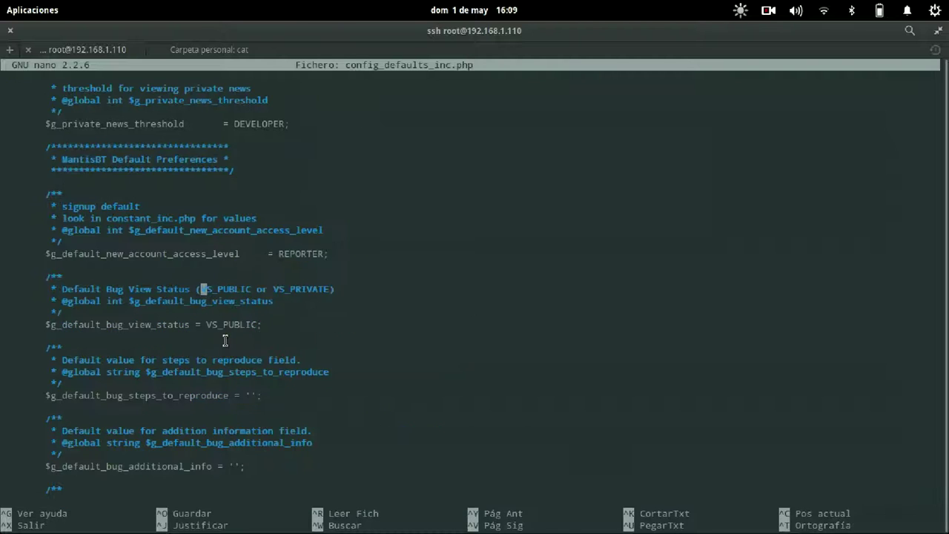
pyautogui.press('Down')
pyautogui.press('Down')
pyautogui.press('Down')
pyautogui.press('End')
pyautogui.press('BackSpace')
pyautogui.press('BackSpace')
pyautogui.press('BackSpace')
pyautogui.press('BackSpace')
pyautogui.press('BackSpace')
pyautogui.press('BackSpace')
pyautogui.press('BackSpace')
pyautogui.write('PRIVADO;')
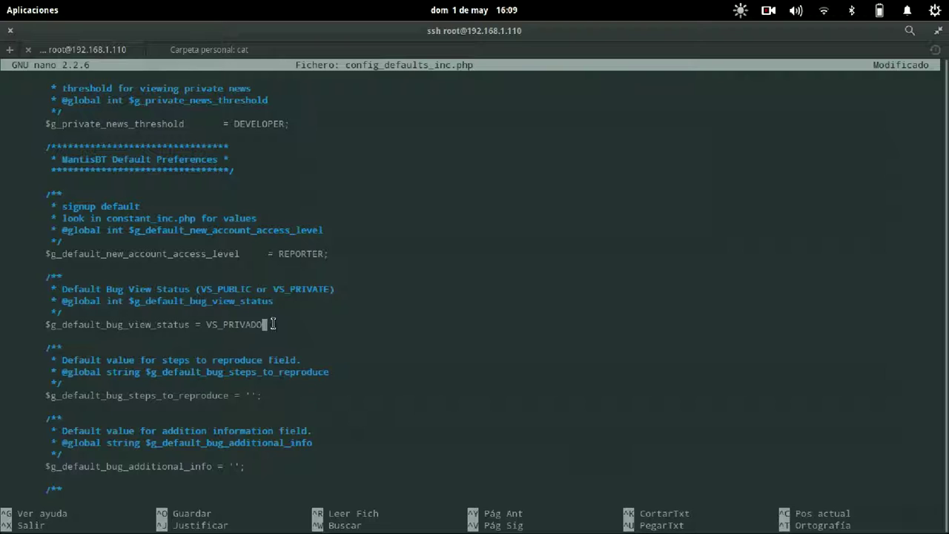
# Copy the edited $g_default_bug_view_status line and save config_defaults_inc.php on exit.
pyautogui.tripleClick(41, 324)
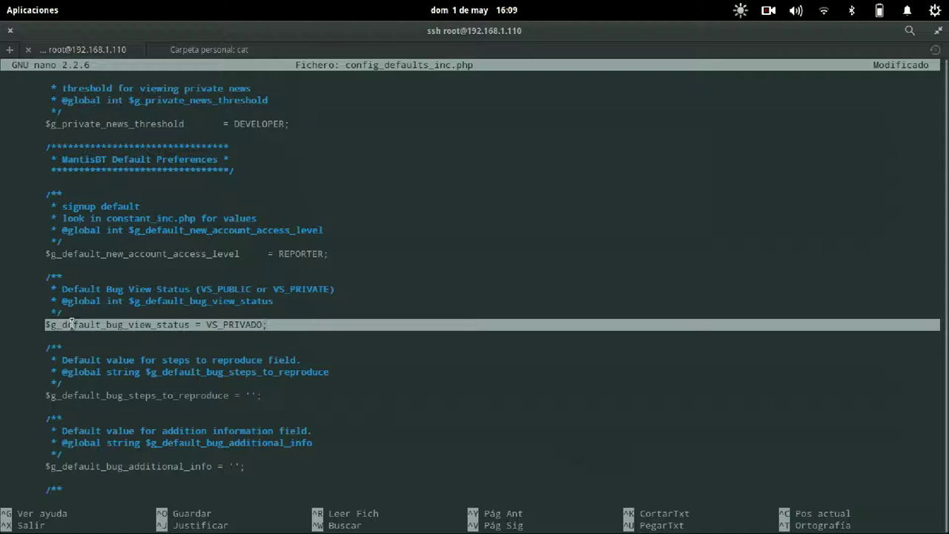
pyautogui.rightClick(101, 331)
pyautogui.click(124, 336)
pyautogui.click(176, 352)
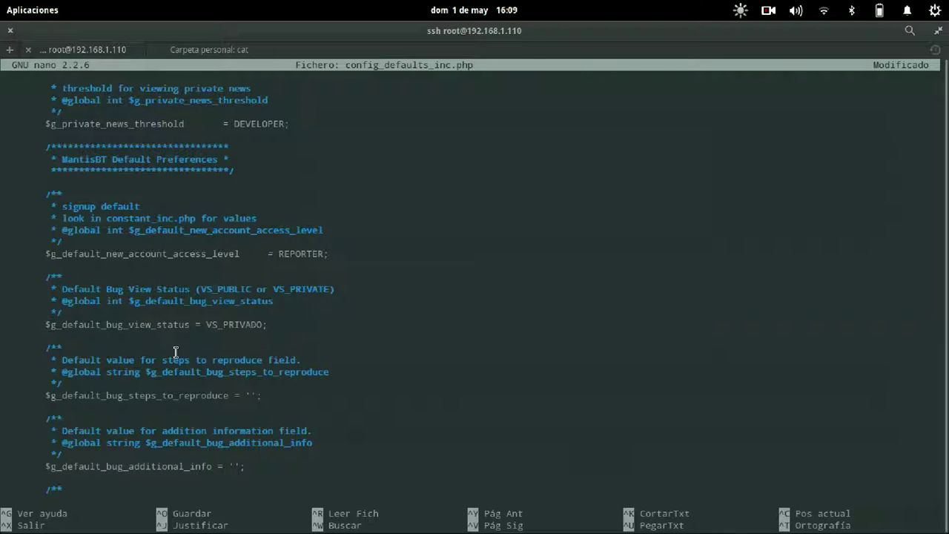
pyautogui.hotkey('ctrl', 'x')
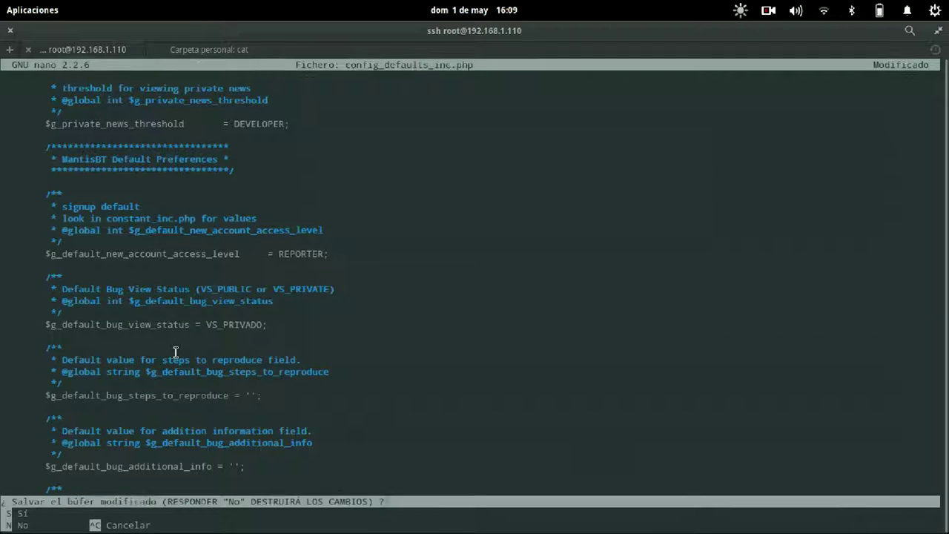
pyautogui.press('s')
pyautogui.press('Return')
pyautogui.press('Up')
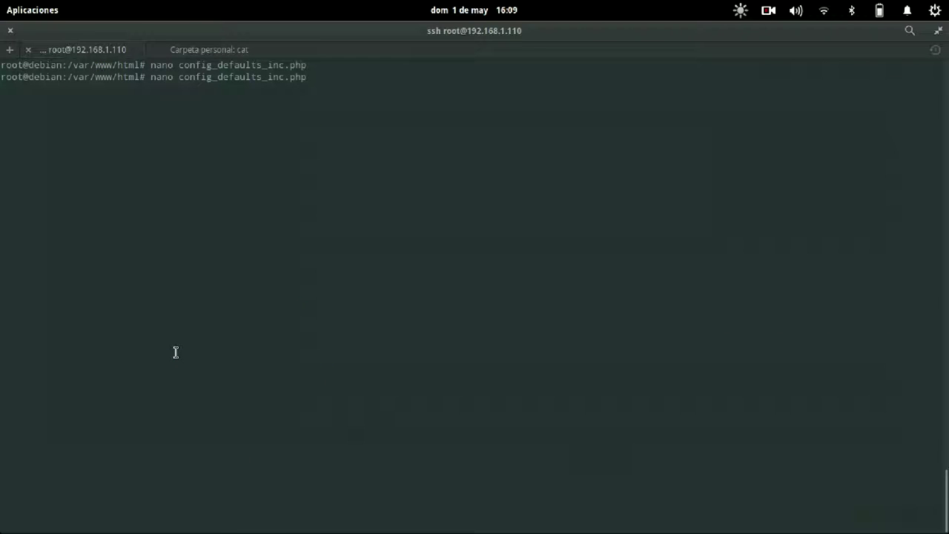
# Add $g_default_bug_view_status = VS_PRIVADO; to config_inc.php and save it.
pyautogui.press('BackSpace')
pyautogui.press('BackSpace')
pyautogui.press('BackSpace')
pyautogui.press('BackSpace')
pyautogui.press('BackSpace')
pyautogui.press('BackSpace')
pyautogui.press('BackSpace')
pyautogui.press('BackSpace')
pyautogui.press('BackSpace')
pyautogui.press('BackSpace')
pyautogui.press('BackSpace')
pyautogui.press('BackSpace')
pyautogui.press('BackSpace')
pyautogui.press('BackSpace')
pyautogui.press('BackSpace')
pyautogui.press('BackSpace')
pyautogui.write('inc.php')
pyautogui.press('Return')
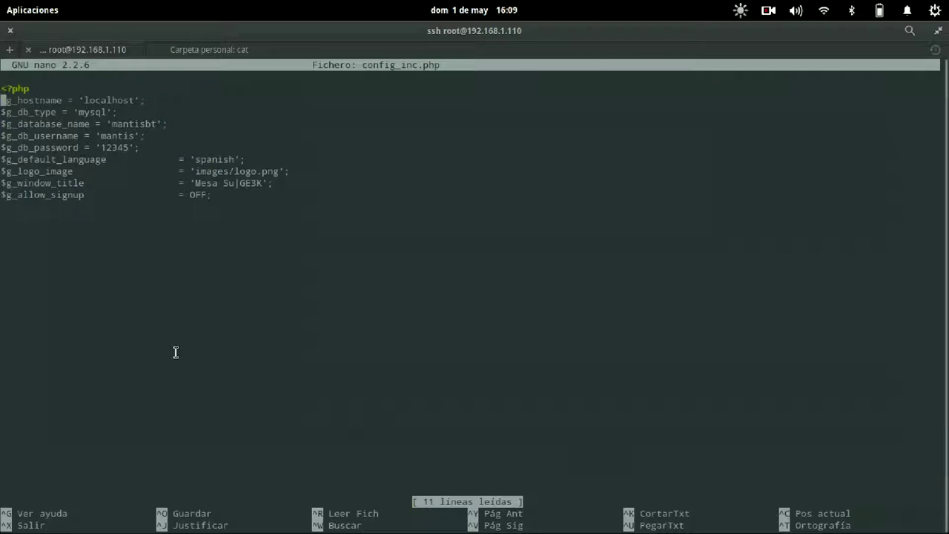
pyautogui.press('Down')
pyautogui.press('Down')
pyautogui.press('Down')
pyautogui.press('Down')
pyautogui.press('Down')
pyautogui.press('Down')
pyautogui.press('Down')
pyautogui.press('Down')
pyautogui.press('Down')
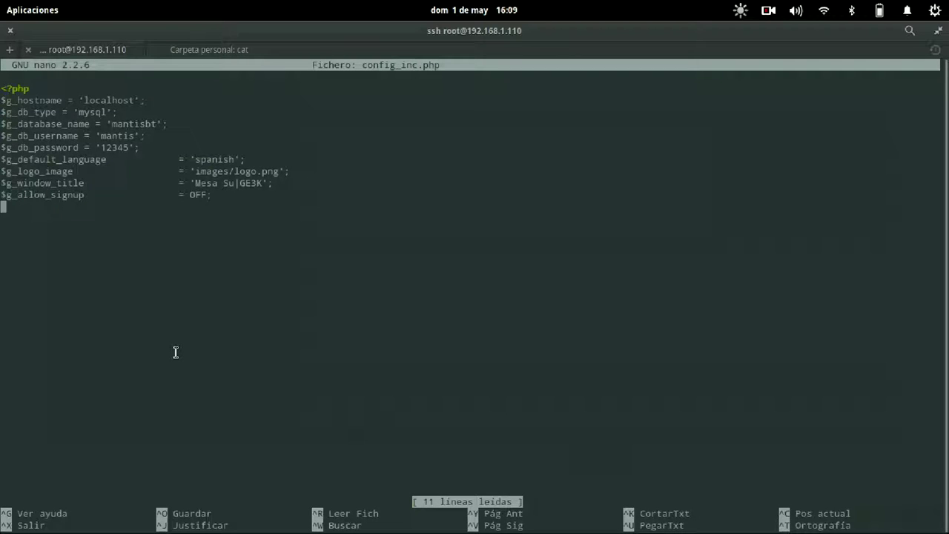
pyautogui.hotkey('ctrl', 'shift', 'v')
pyautogui.press('Return')
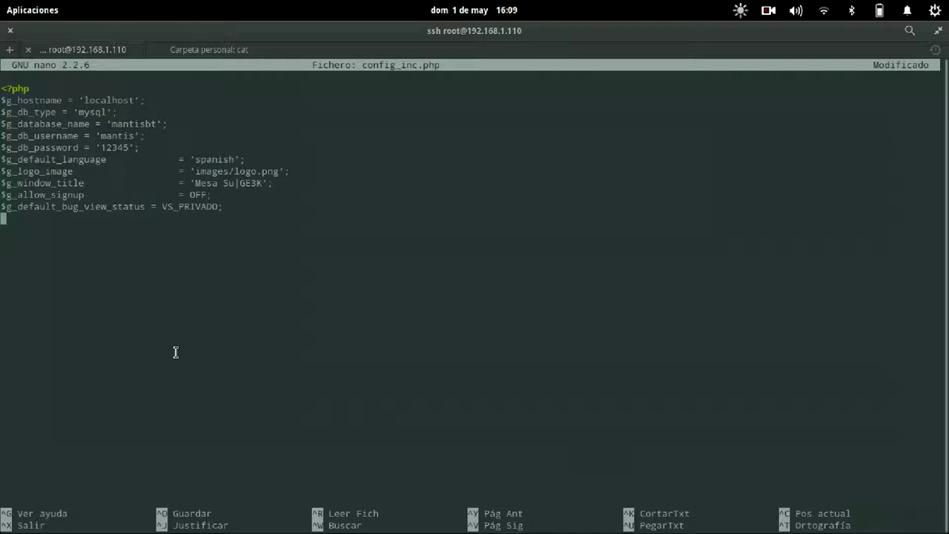
pyautogui.press('BackSpace')
pyautogui.press('BackSpace')
pyautogui.press('BackSpace')
pyautogui.press('BackSpace')
pyautogui.press('BackSpace')
pyautogui.press('BackSpace')
pyautogui.press('BackSpace')
pyautogui.write('IVADO;')
pyautogui.hotkey('ctrl', 'x')
pyautogui.press('y')
pyautogui.press('Return')
# Search config_defaults_inc.php for 'private' to review the visibility settings.
pyautogui.press('Up')
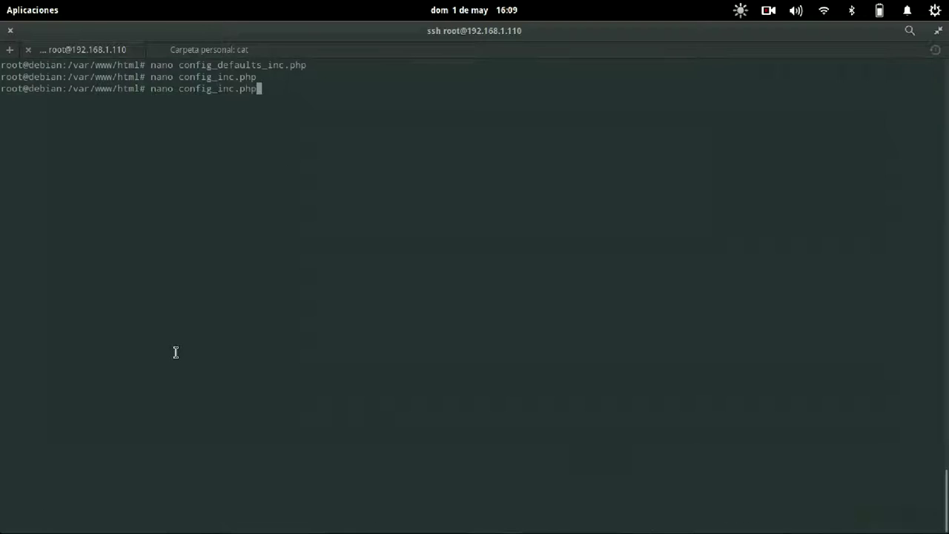
pyautogui.press('Up')
pyautogui.press('Return')
pyautogui.hotkey('ctrl', 'w')
pyautogui.write('private')
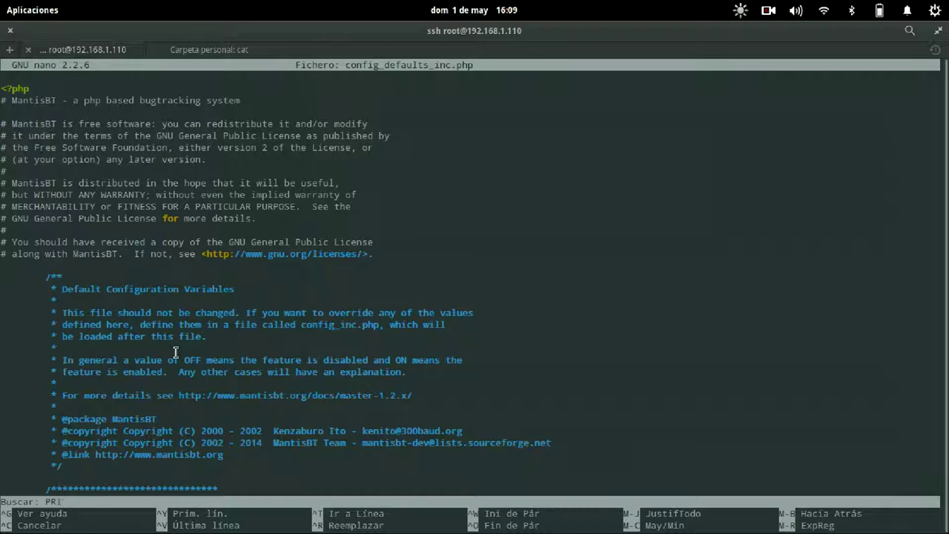
pyautogui.press('Return')
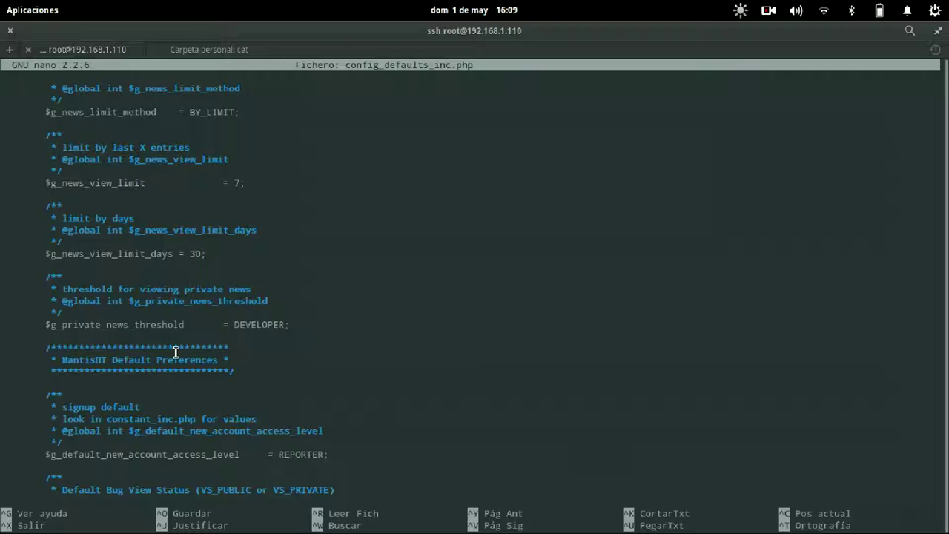
pyautogui.hotkey('ctrl', 'x')
pyautogui.hotkey('alt', 'Tab')
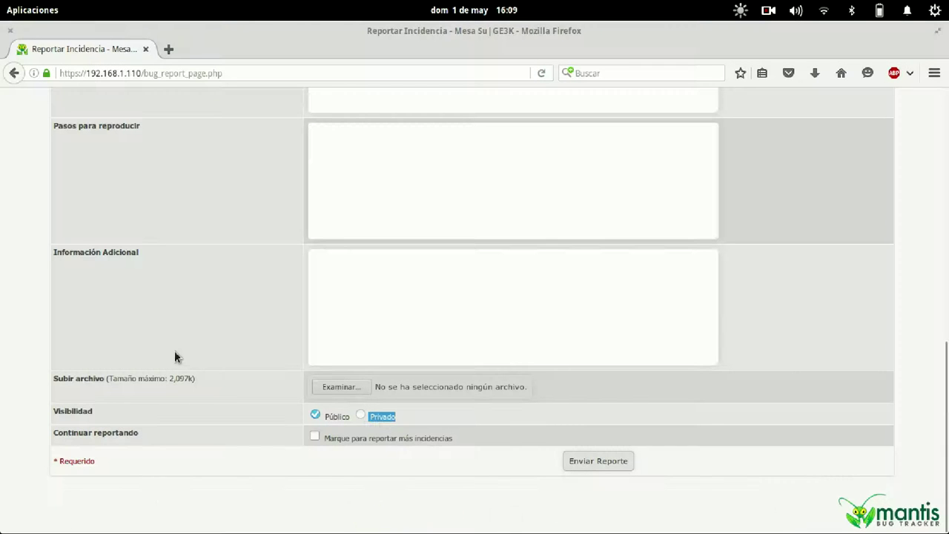
# Reload the report form, confirm Visibilidad shows Privado, and open then cancel the Examinar… file picker.
pyautogui.press('F5')
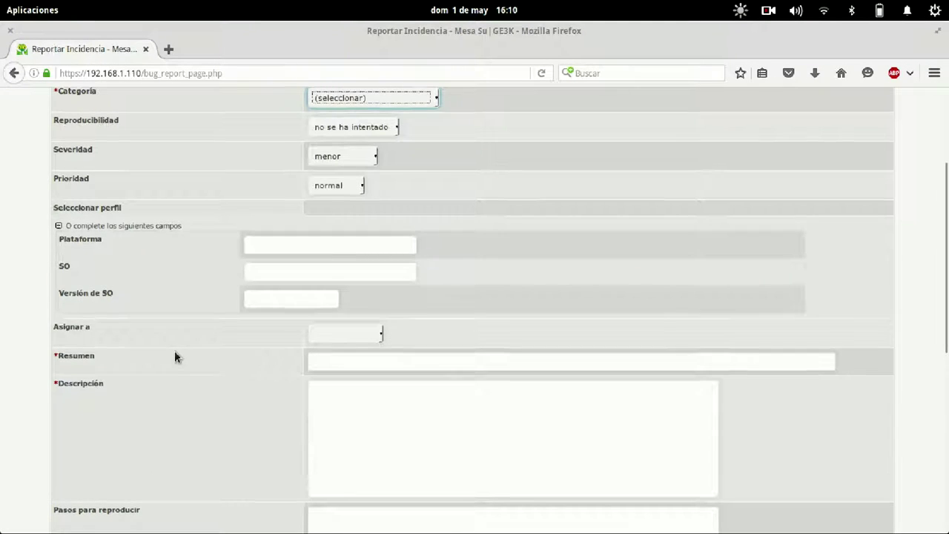
pyautogui.scroll(-9, 176, 357)
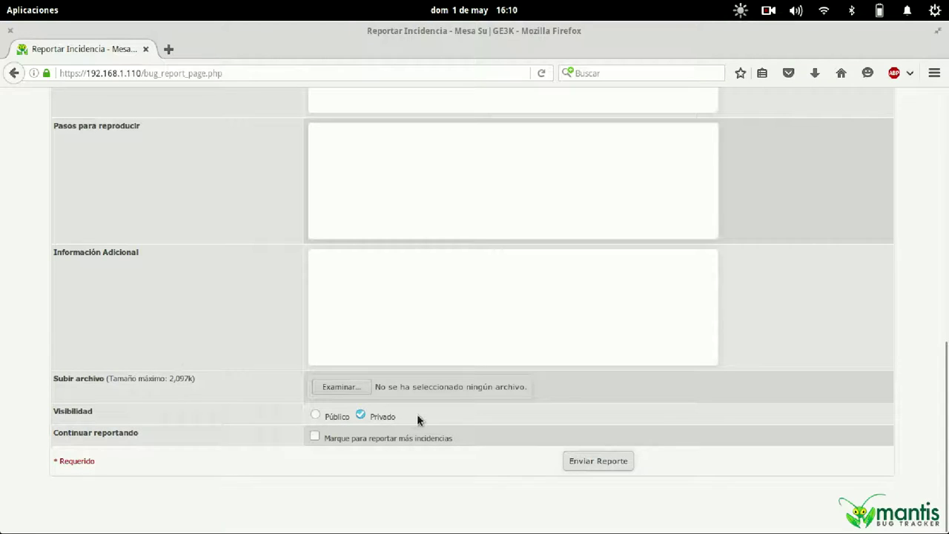
pyautogui.doubleClick(373, 415)
pyautogui.click(403, 387)
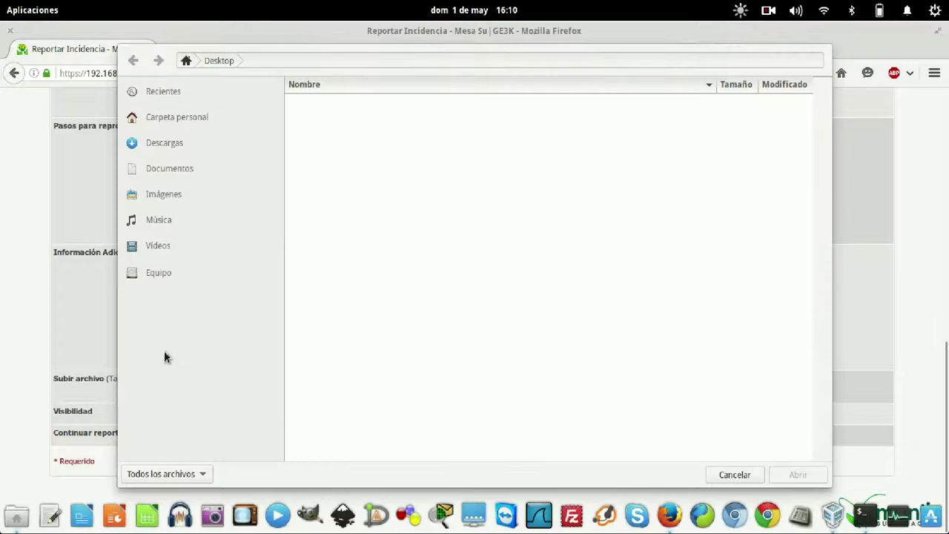
pyautogui.click(727, 476)
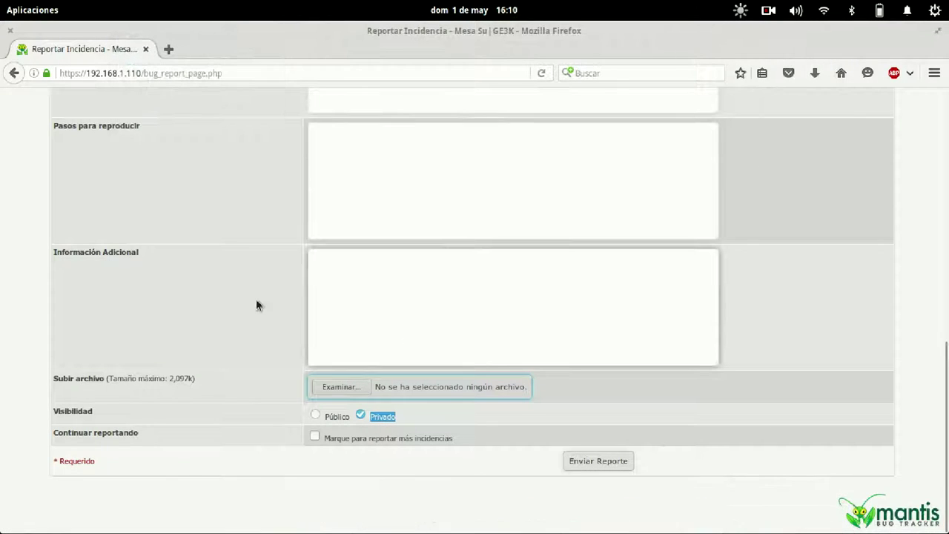
pyautogui.hotkey('alt', 'Tab')
# In config_defaults_inc.php, find the upload settings and set $g_file_upload_max_num to 2.
pyautogui.press('Up')
pyautogui.press('Up')
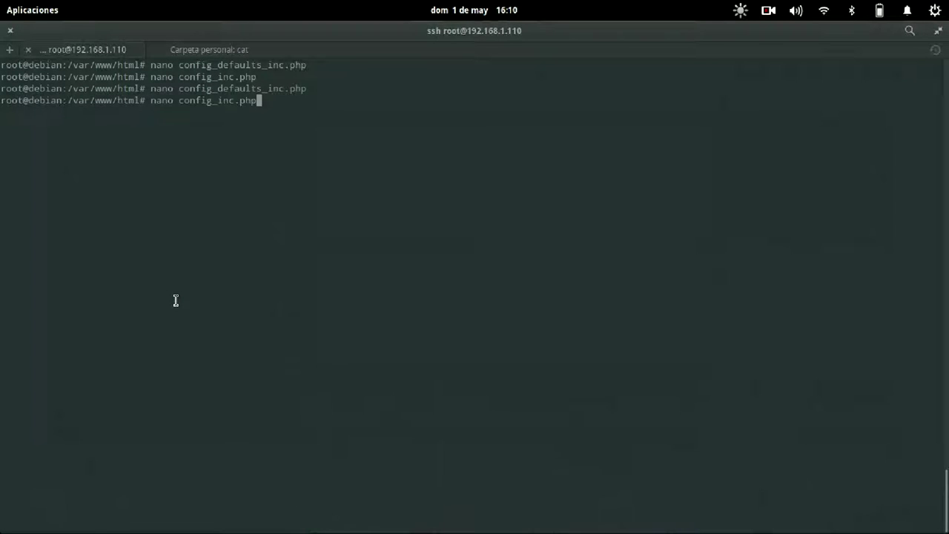
pyautogui.press('Up')
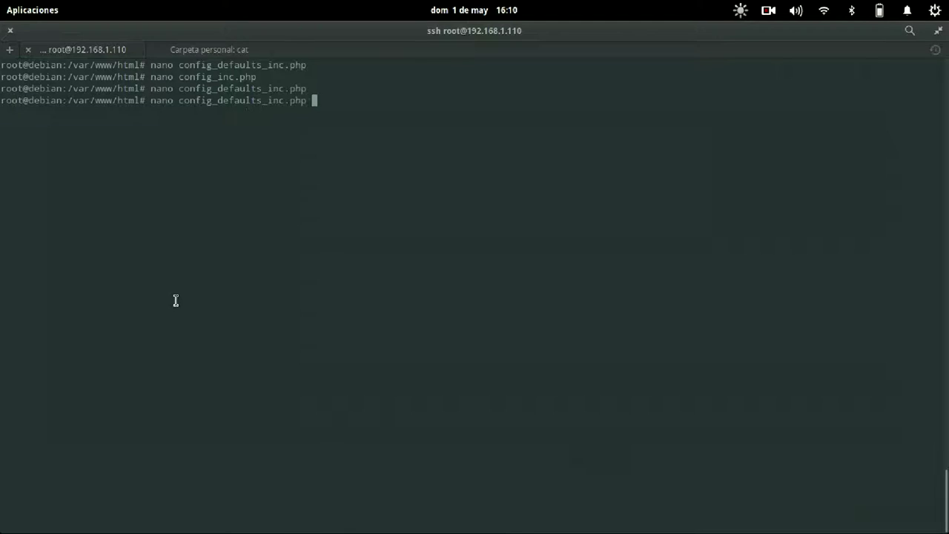
pyautogui.press('Return')
pyautogui.hotkey('ctrl', 'w')
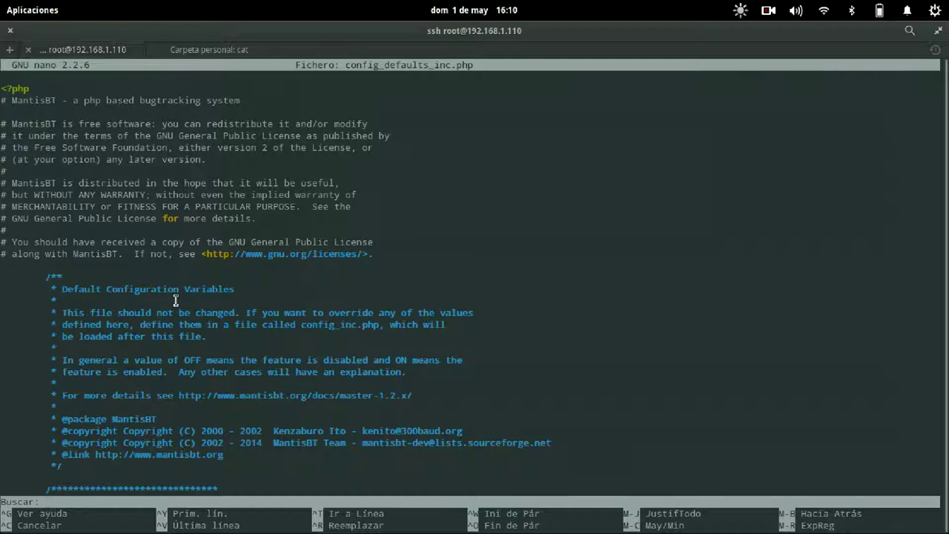
pyautogui.write('upload')
pyautogui.press('Return')
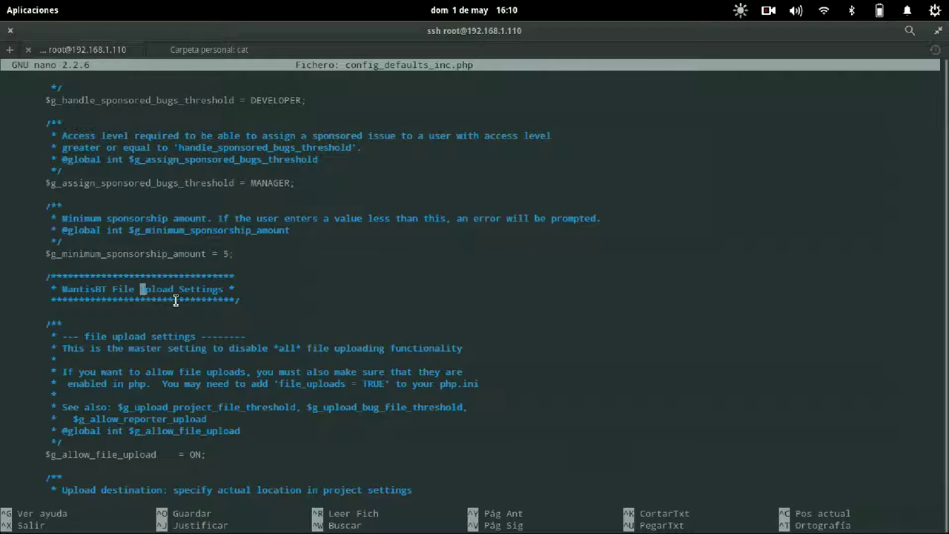
pyautogui.press('Down')
pyautogui.press('Down')
pyautogui.press('Down')
pyautogui.press('Down')
pyautogui.press('Down')
pyautogui.press('Down')
pyautogui.press('Down')
pyautogui.press('Down')
pyautogui.press('Down')
pyautogui.press('Down')
pyautogui.press('Down')
pyautogui.press('Down')
pyautogui.press('Down')
pyautogui.press('Down')
pyautogui.press('Down')
pyautogui.press('Down')
pyautogui.press('Down')
pyautogui.press('Down')
pyautogui.press('Down')
pyautogui.press('Down')
pyautogui.press('Down')
pyautogui.press('Down')
pyautogui.press('Down')
pyautogui.press('Down')
pyautogui.press('Down')
pyautogui.press('Down')
pyautogui.press('Down')
pyautogui.press('Down')
pyautogui.press('Down')
pyautogui.press('Down')
pyautogui.press('Down')
pyautogui.press('Down')
pyautogui.press('Down')
pyautogui.press('Down')
pyautogui.press('Down')
pyautogui.press('Down')
pyautogui.press('Down')
pyautogui.press('Down')
pyautogui.press('Down')
pyautogui.press('Down')
pyautogui.press('Down')
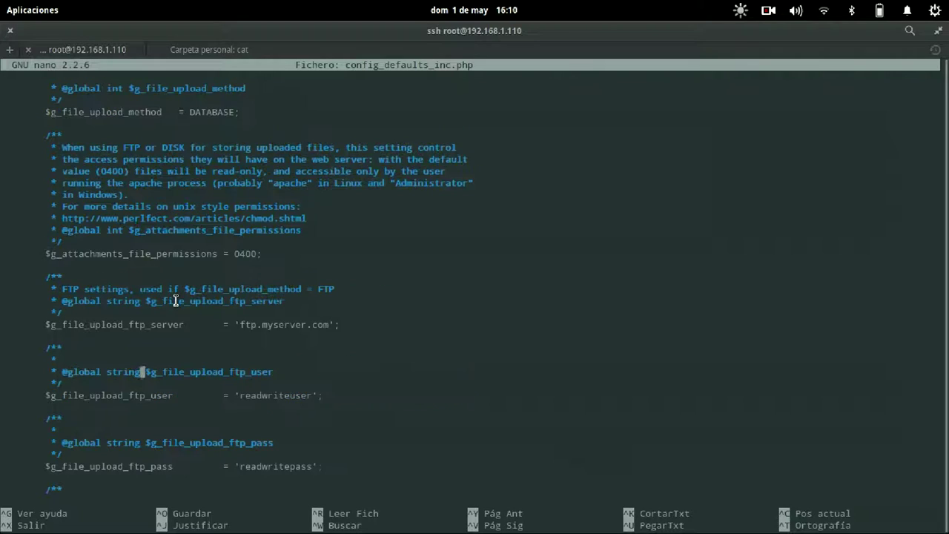
pyautogui.press('Up')
pyautogui.press('Up')
pyautogui.press('Up')
pyautogui.press('Up')
pyautogui.press('Up')
pyautogui.press('Up')
pyautogui.press('Up')
pyautogui.press('Up')
pyautogui.press('Up')
pyautogui.press('Up')
pyautogui.press('Up')
pyautogui.press('Up')
pyautogui.press('Up')
pyautogui.press('Up')
pyautogui.press('Up')
pyautogui.press('Up')
pyautogui.press('Up')
pyautogui.press('Up')
pyautogui.press('Up')
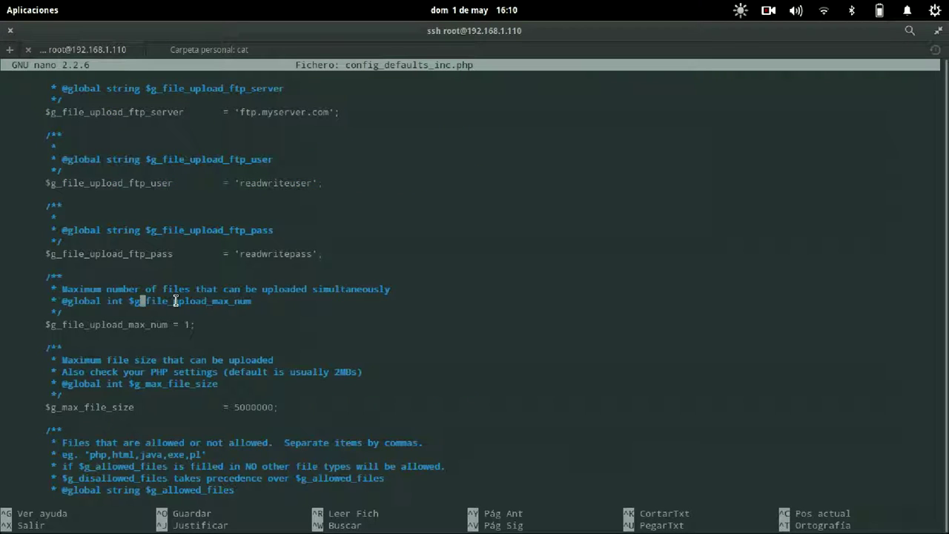
pyautogui.press('Down')
pyautogui.press('Down')
pyautogui.press('Down')
pyautogui.press('Down')
pyautogui.press('Down')
pyautogui.press('Down')
pyautogui.press('Down')
pyautogui.press('Down')
pyautogui.press('Down')
pyautogui.press('Down')
pyautogui.press('Down')
pyautogui.press('Down')
pyautogui.press('Down')
pyautogui.press('Down')
pyautogui.press('Up')
pyautogui.press('Up')
pyautogui.press('Up')
pyautogui.press('Up')
pyautogui.press('Up')
pyautogui.press('Up')
pyautogui.press('Down')
pyautogui.press('End')
pyautogui.press('Left')
pyautogui.press('BackSpace')
pyautogui.write('2')
# Retype the semicolon ending the $g_max_file_size line and save config_defaults_inc.php.
pyautogui.press('Down')
pyautogui.press('Down')
pyautogui.press('Down')
pyautogui.press('Down')
pyautogui.press('End')
pyautogui.press('Left')
pyautogui.press('Left')
pyautogui.press('Left')
pyautogui.press('Left')
pyautogui.press('Left')
pyautogui.press('Down')
pyautogui.press('Down')
pyautogui.press('Down')
pyautogui.press('End')
pyautogui.press('BackSpace')
pyautogui.write(';')
pyautogui.hotkey('ctrl', 'o')
pyautogui.press('Return')
pyautogui.hotkey('alt', 'Tab')
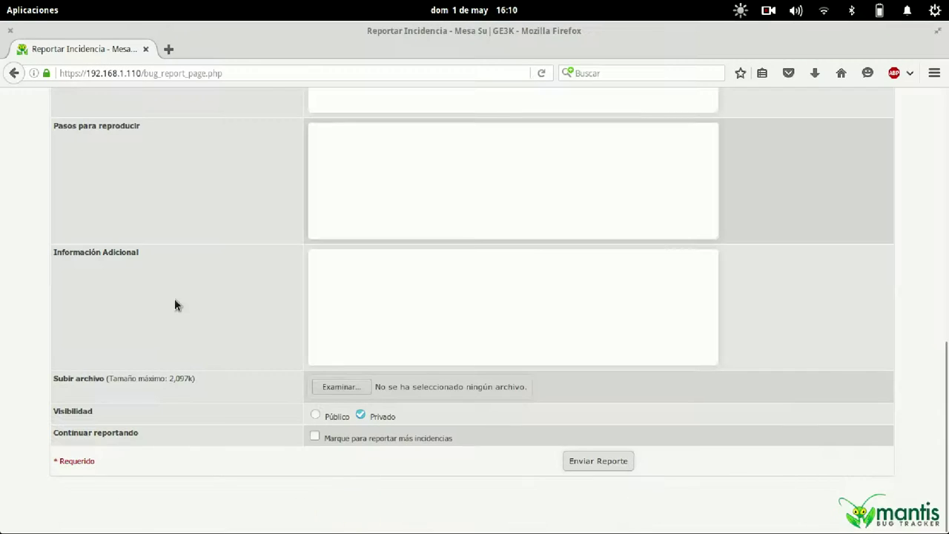
# Reload the report form and check the two upload fields still show a 2,097k limit.
pyautogui.press('F5')
pyautogui.scroll(-10, 174, 298)
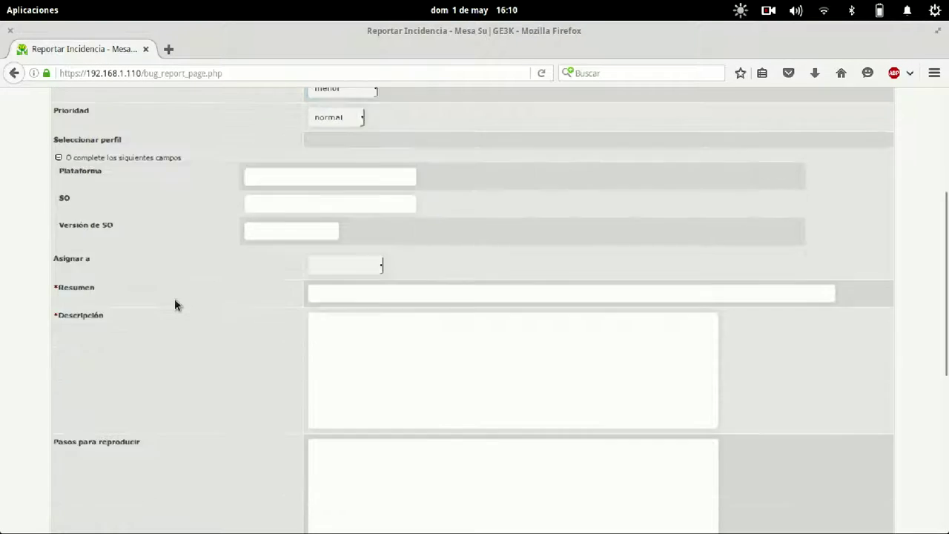
pyautogui.moveTo(200, 353); pyautogui.dragTo(169, 353)
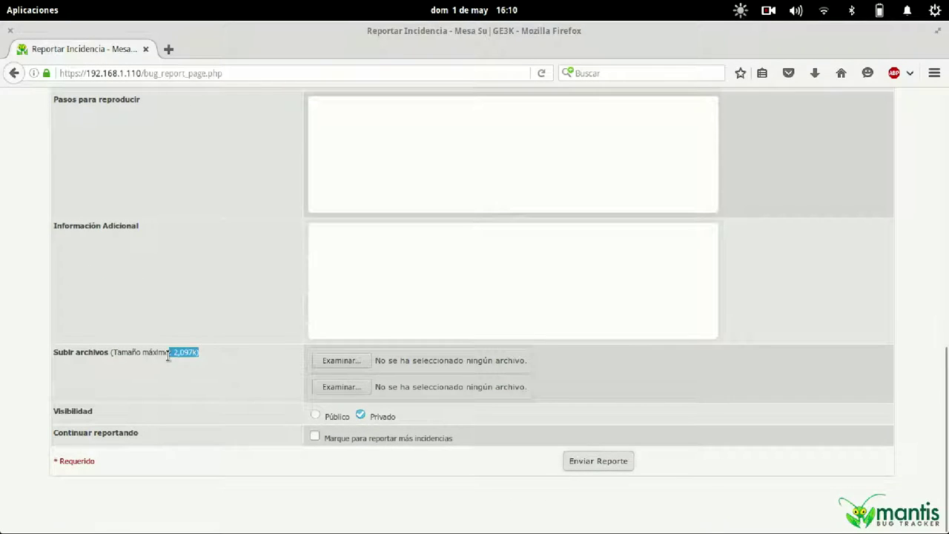
# Exit nano and begin typing a nano command for /etc/php.
pyautogui.hotkey('alt', 'Tab')
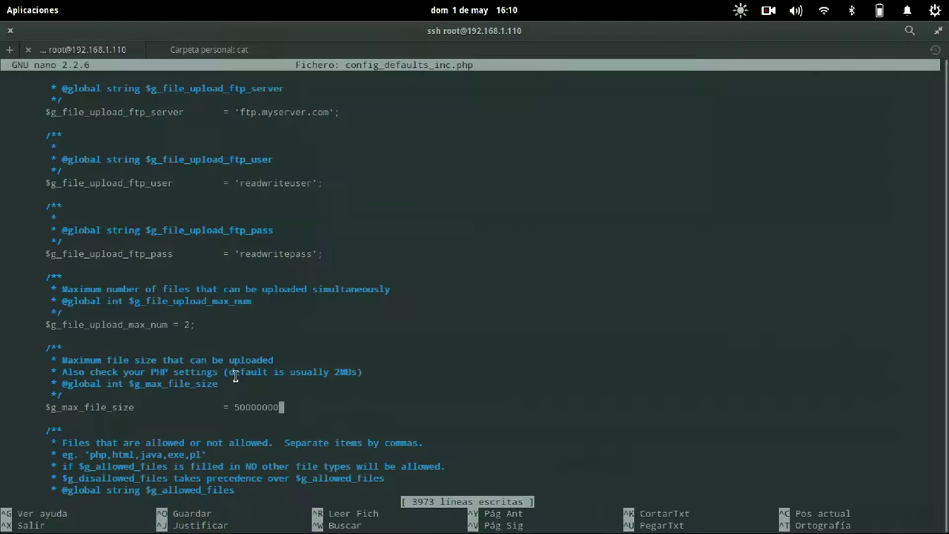
pyautogui.hotkey('ctrl', 'x')
pyautogui.write('n')
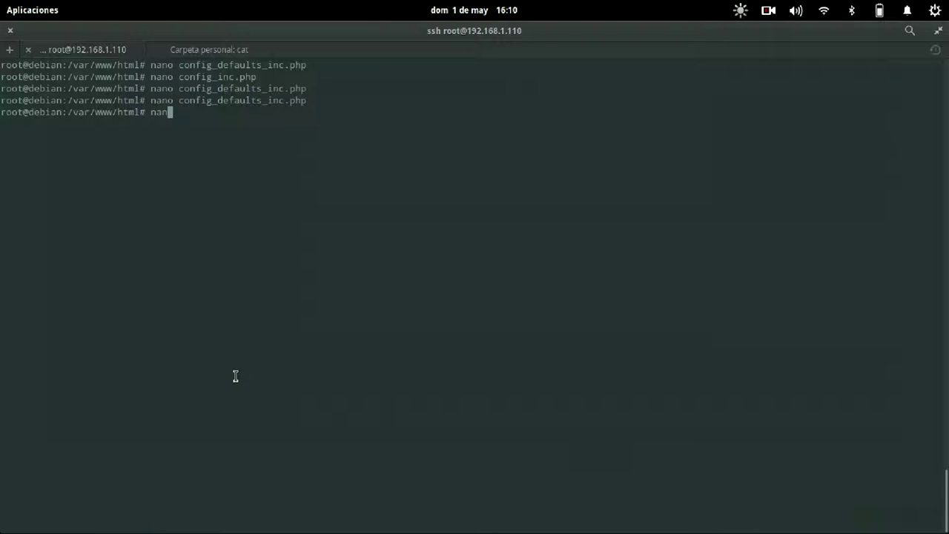
pyautogui.write('o /etc/php')
# Complete the path and open /etc/php5/apache2/php.ini in nano.
pyautogui.press('BackSpace')
pyautogui.press('BackSpace')
pyautogui.write('h')
pyautogui.press('Tab')
pyautogui.press('Tab')
pyautogui.press('Tab')
pyautogui.write('a')
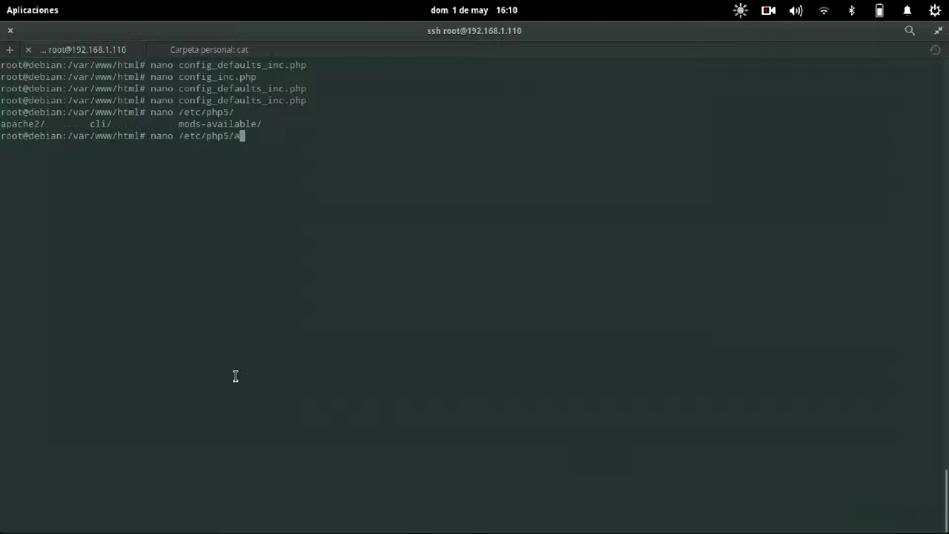
pyautogui.press('Tab')
pyautogui.press('Tab')
pyautogui.press('Tab')
pyautogui.write('p')
pyautogui.press('Tab')
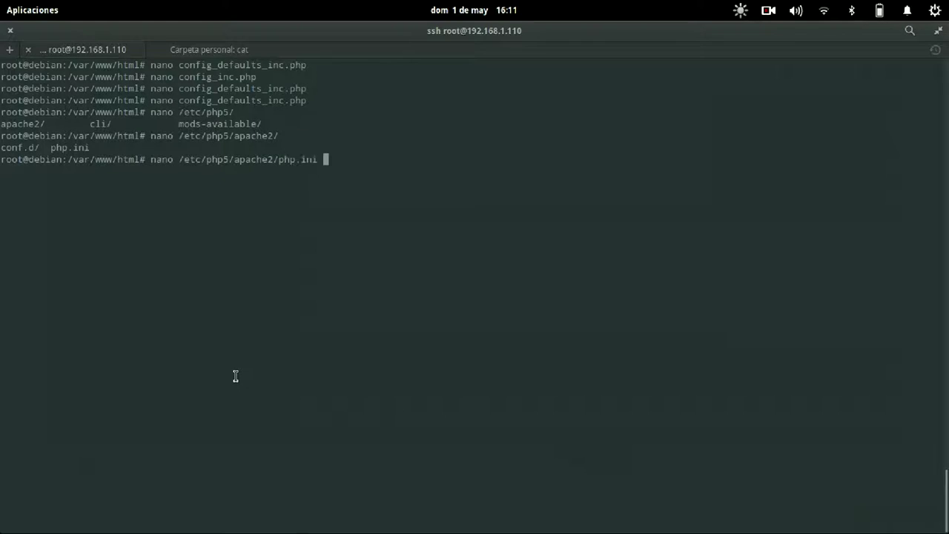
pyautogui.press('Return')
# Change upload_max_filesize from 2M to 5M in php.ini and save it.
pyautogui.hotkey('ctrl', 'w')
pyautogui.write('upload')
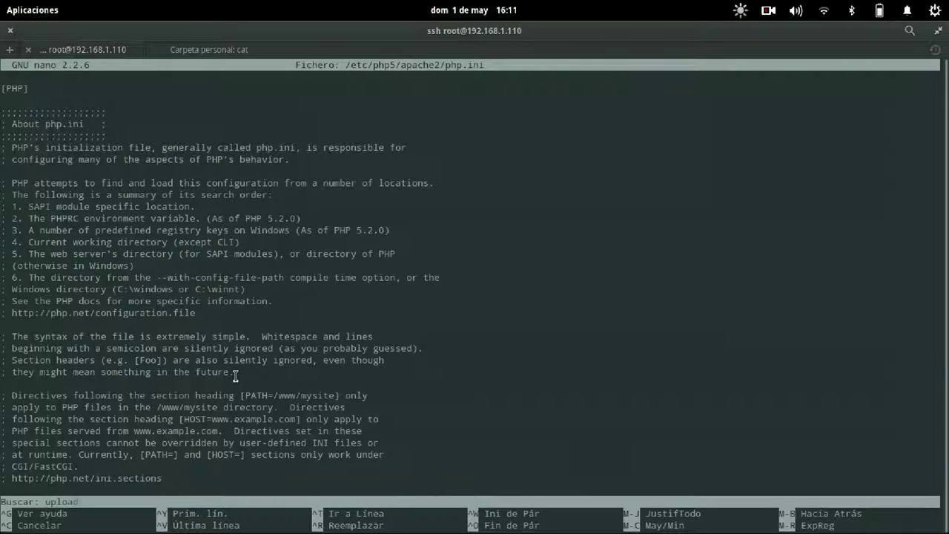
pyautogui.press('Return')
pyautogui.press('Down')
pyautogui.press('Down')
pyautogui.press('Down')
pyautogui.press('Down')
pyautogui.press('Down')
pyautogui.press('Down')
pyautogui.press('Down')
pyautogui.press('Down')
pyautogui.press('Down')
pyautogui.press('Down')
pyautogui.press('Down')
pyautogui.press('Down')
pyautogui.press('Down')
pyautogui.press('Down')
pyautogui.press('Down')
pyautogui.press('Down')
pyautogui.press('Down')
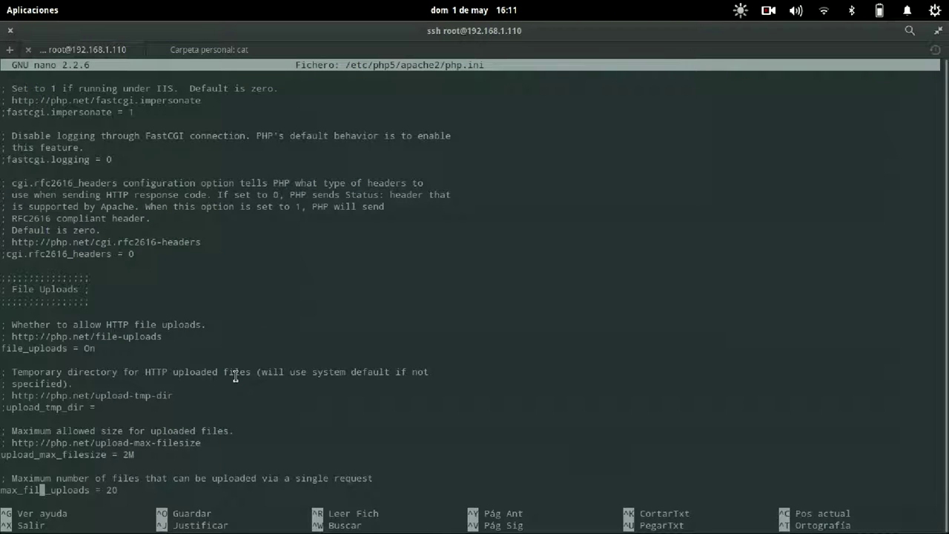
pyautogui.press('Up')
pyautogui.press('Up')
pyautogui.press('Up')
pyautogui.press('End')
pyautogui.press('BackSpace')
pyautogui.press('BackSpace')
pyautogui.write('5')
pyautogui.hotkey('ctrl', 'o')
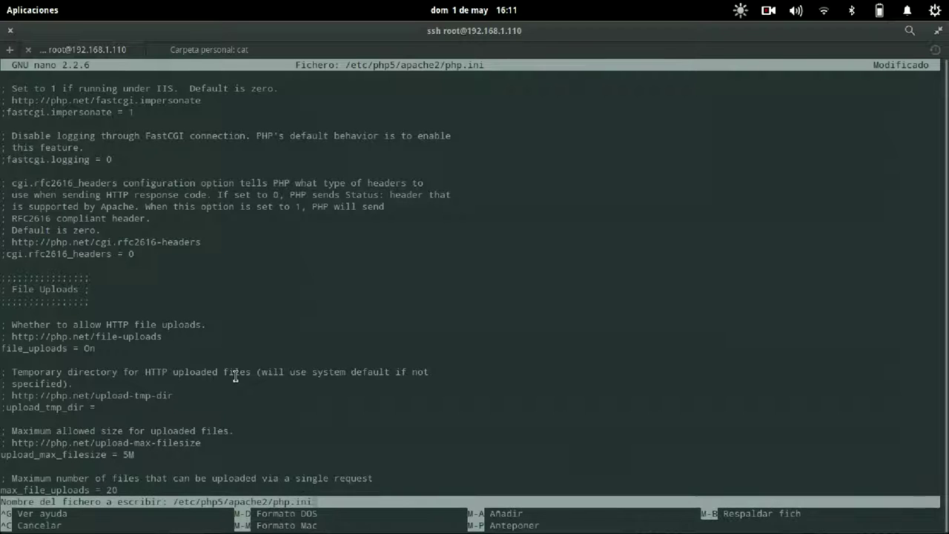
pyautogui.press('Return')
# Exit nano and run service apache2 restart.
pyautogui.hotkey('ctrl', 'x')
pyautogui.press('Up')
pyautogui.press('Up')
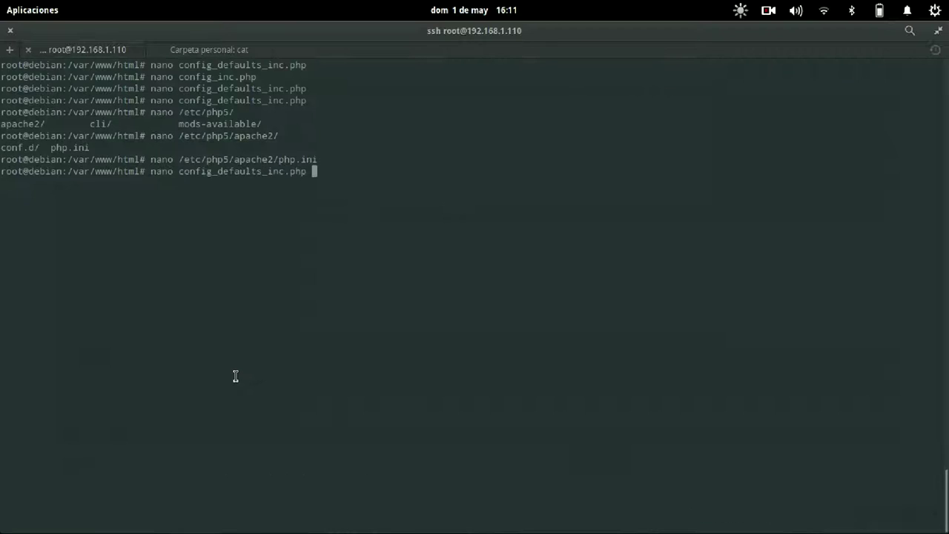
pyautogui.press('Down')
pyautogui.press('Down')
pyautogui.write('service ')
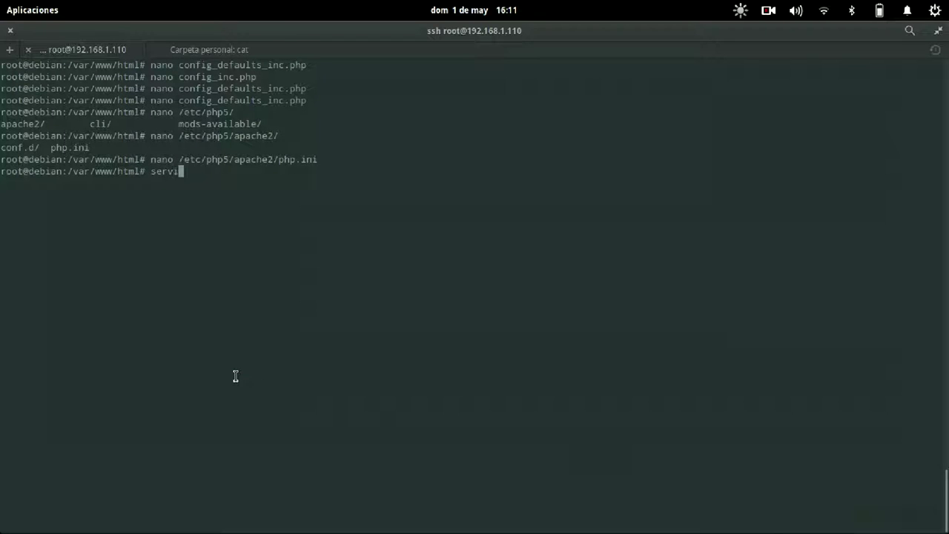
pyautogui.write('apache2 restart')
pyautogui.press('Return')
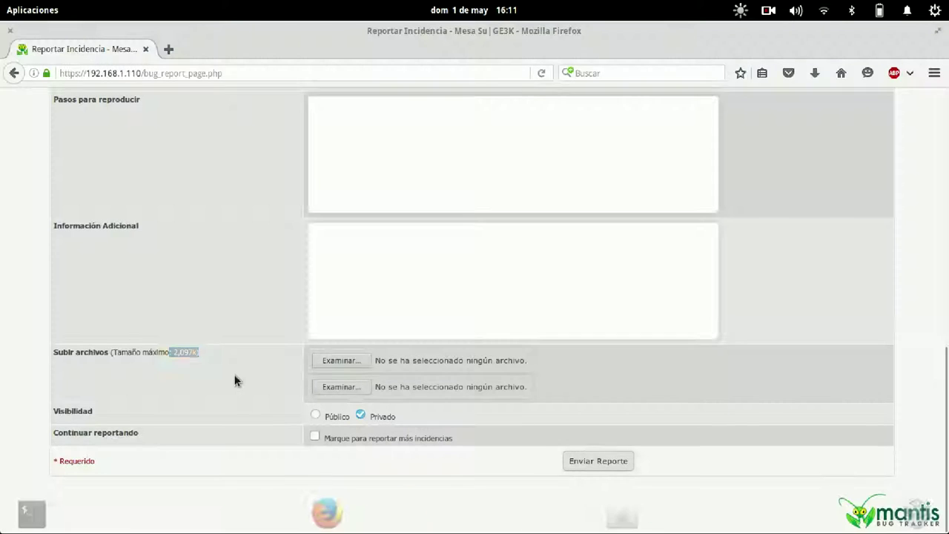
# Reload the report page, verify Subir archivos now allows 5,243k, and collapse the platform/OS profile fields.
pyautogui.hotkey('alt', 'Tab')
pyautogui.press('F5')
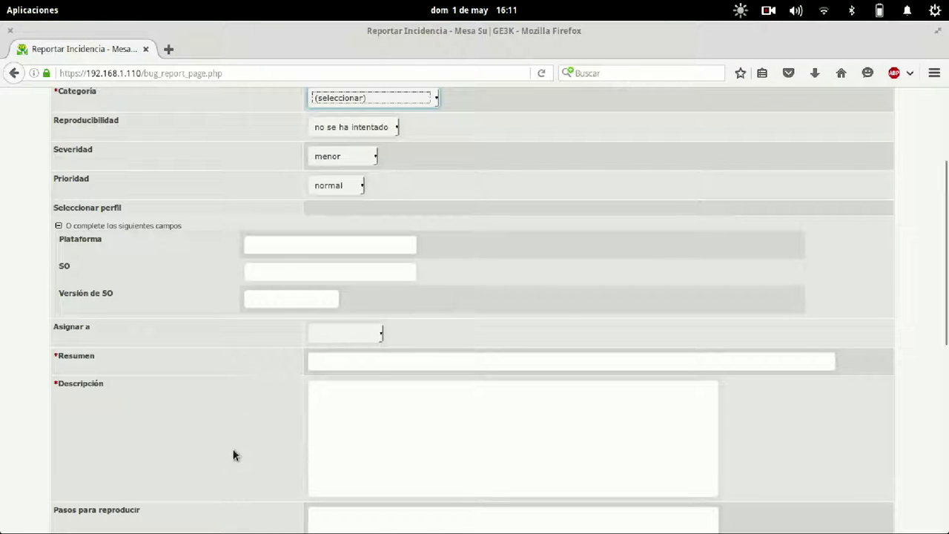
pyautogui.scroll(-5, 236, 453)
pyautogui.scroll(-5, 235, 453)
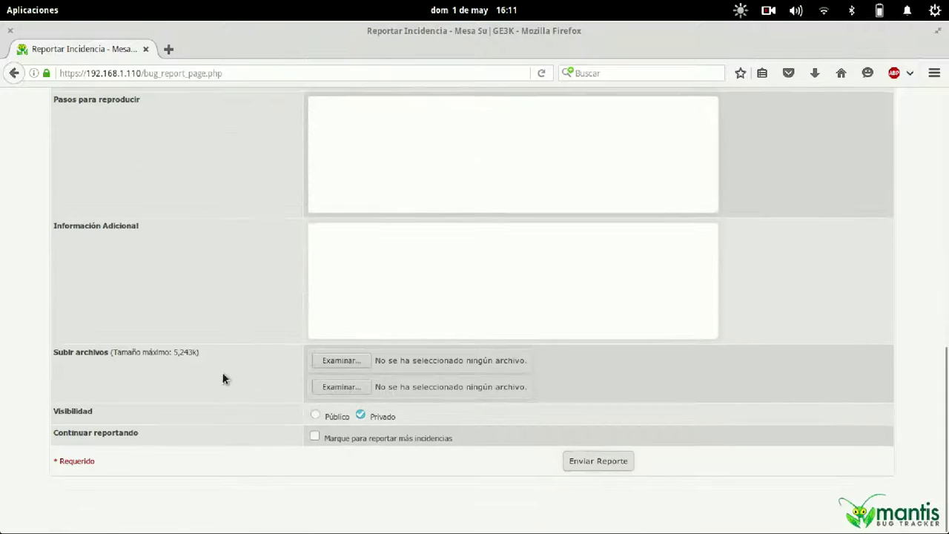
pyautogui.moveTo(221, 352); pyautogui.dragTo(176, 349)
pyautogui.scroll(10, 236, 360)
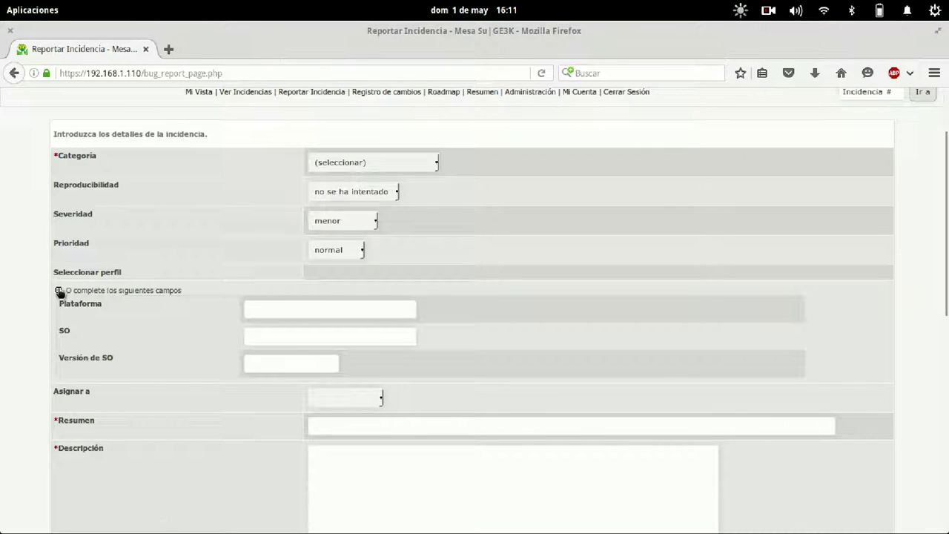
pyautogui.click(59, 290)
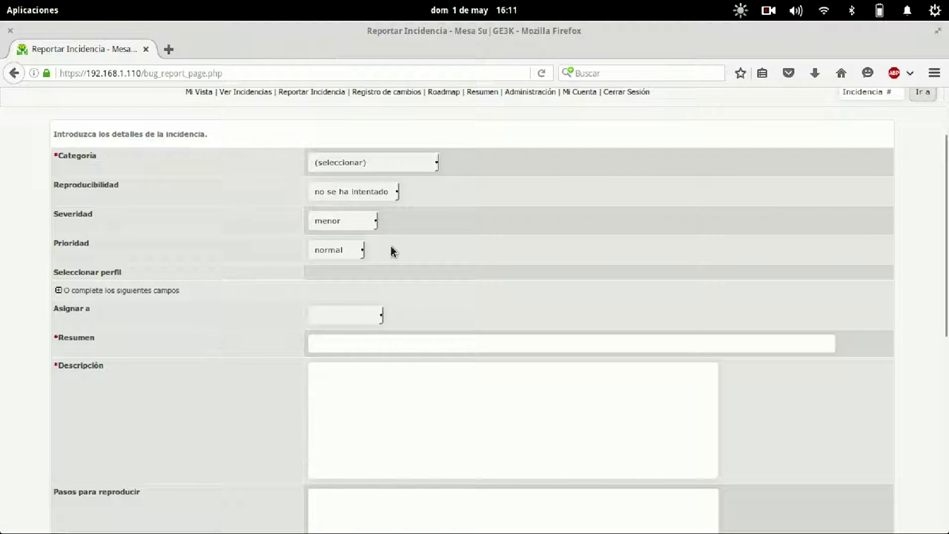
pyautogui.scroll(-10, 390, 249)
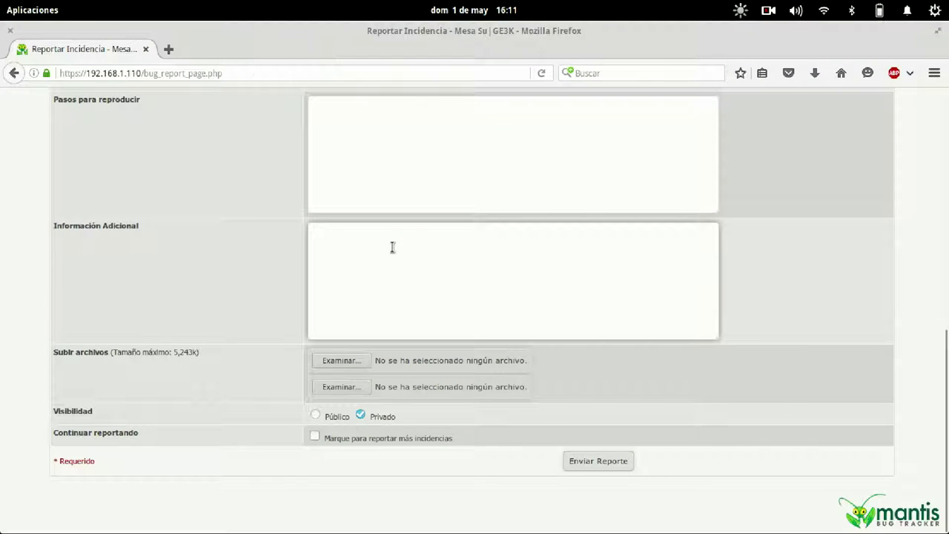
pyautogui.press('super')
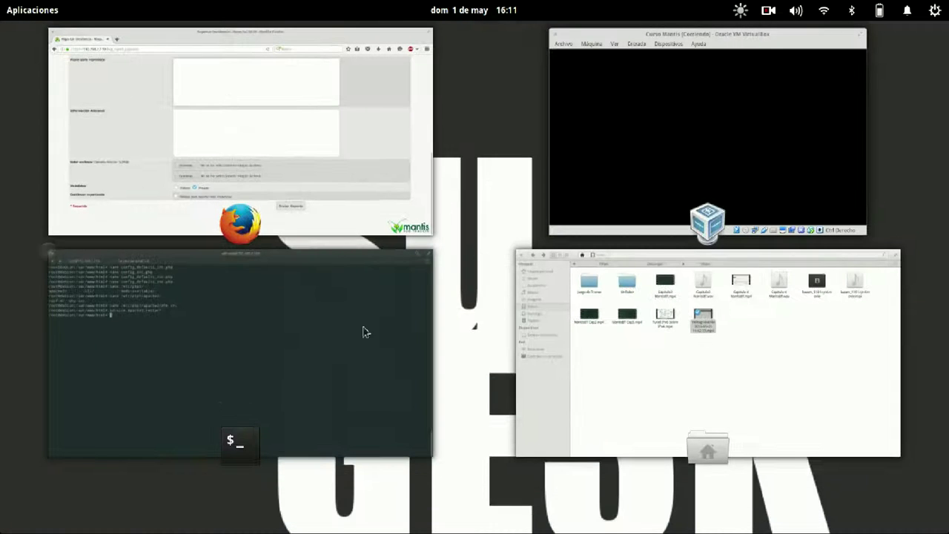
# Reopen config_defaults_inc.php in nano from the terminal's command history.
pyautogui.click(289, 344)
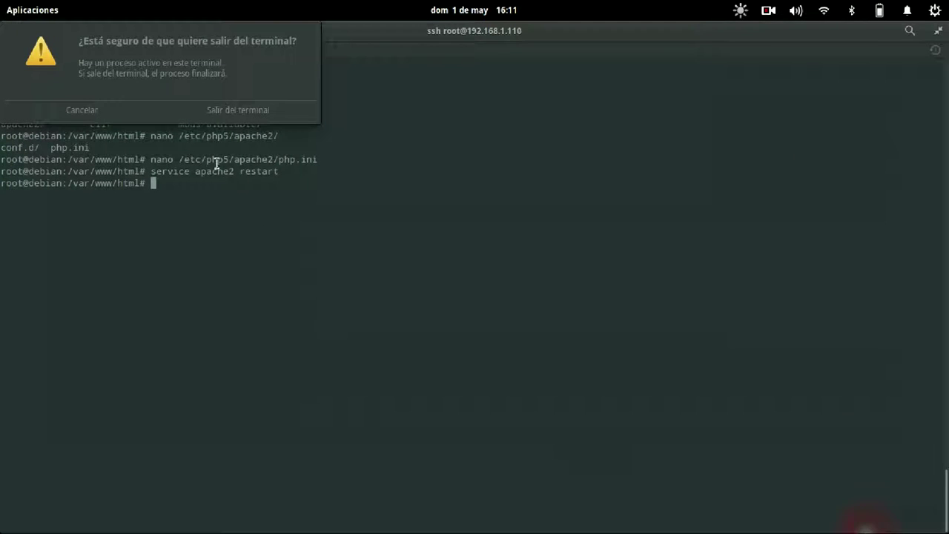
pyautogui.click(103, 106)
pyautogui.press('Up')
pyautogui.press('Up')
pyautogui.press('Up')
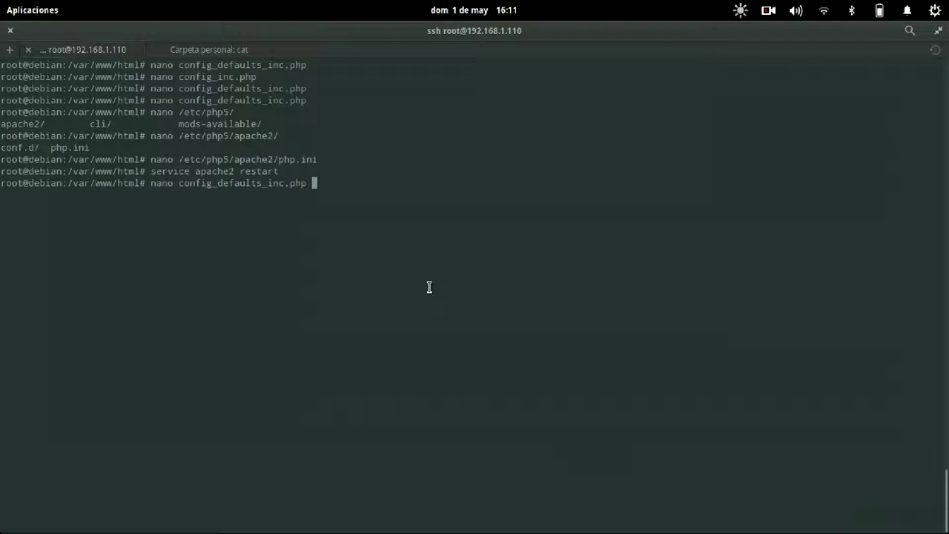
pyautogui.press('Return')
pyautogui.scroll(-20, 429, 287)
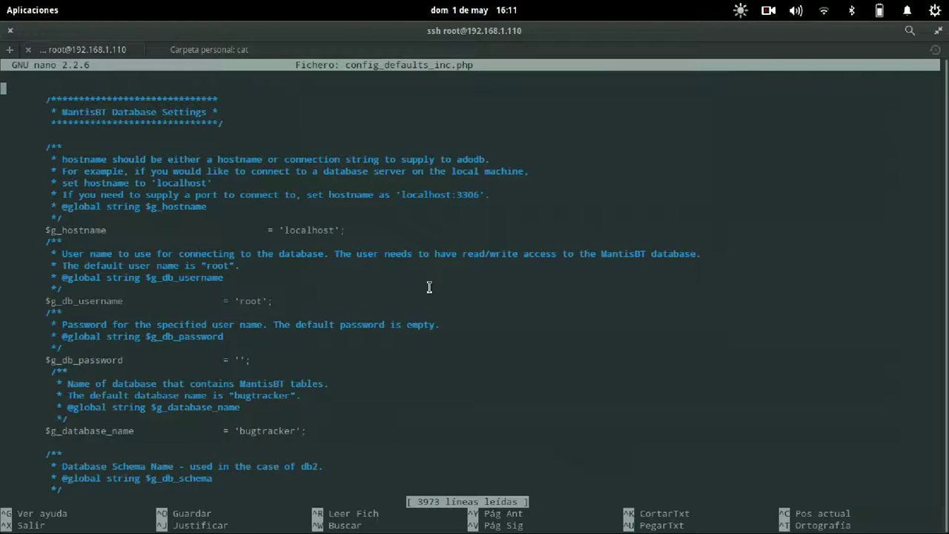
pyautogui.scroll(-15, 430, 287)
pyautogui.scroll(15, 430, 287)
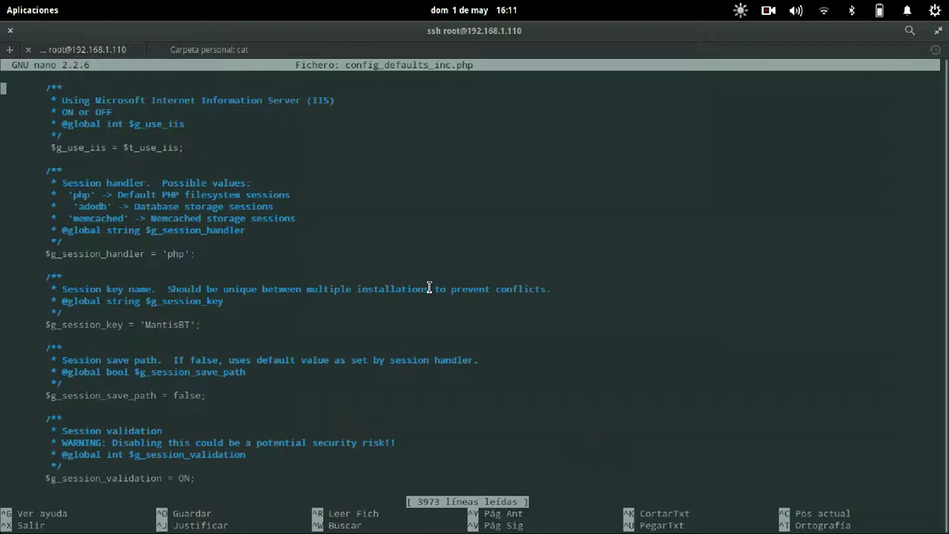
pyautogui.scroll(-20, 429, 287)
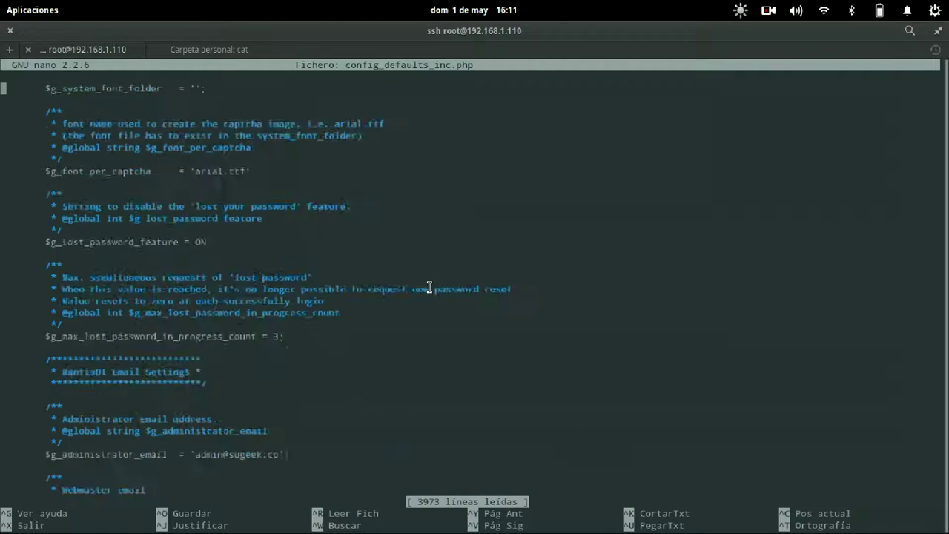
pyautogui.scroll(11, 430, 287)
pyautogui.scroll(-11, 429, 287)
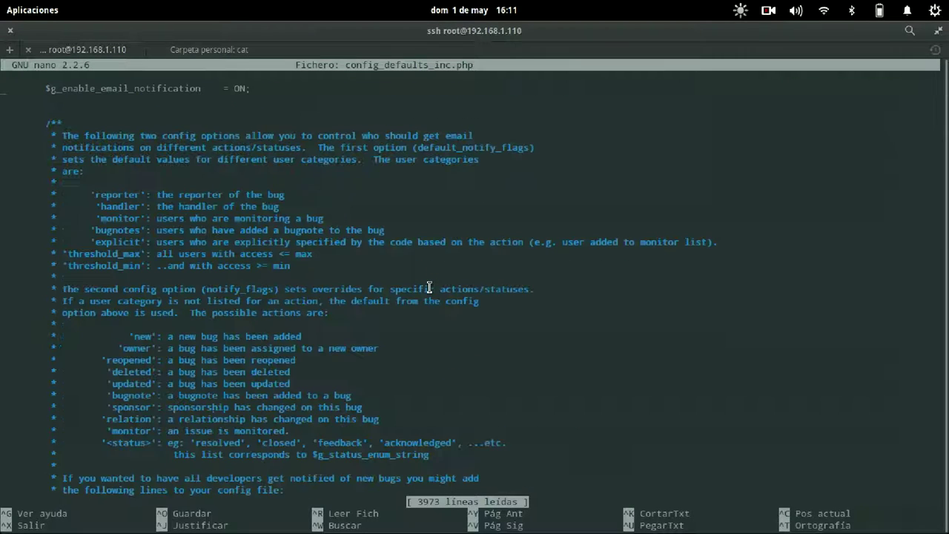
# Search the file for bug_report to reach the report page fields setting.
pyautogui.hotkey('ctrl', 'w')
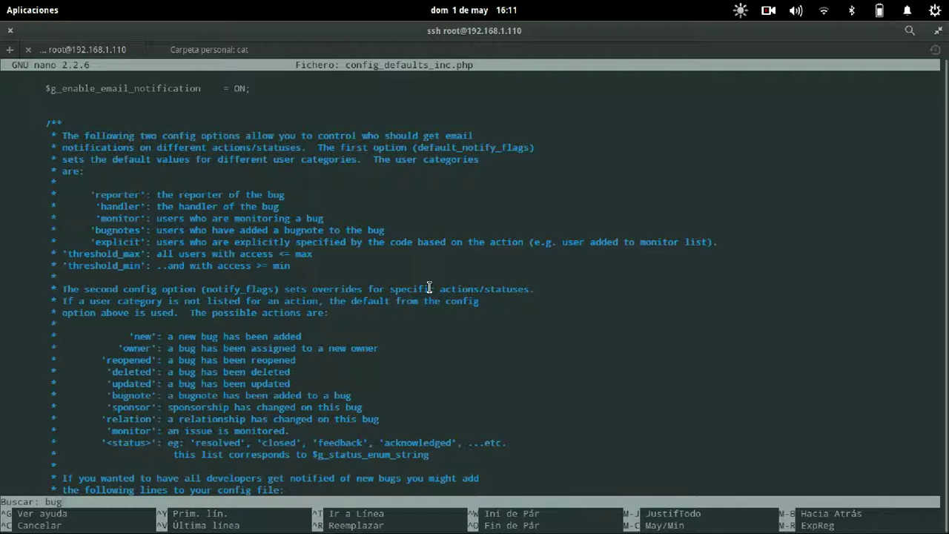
pyautogui.write('bug_rpor')
pyautogui.press('BackSpace')
pyautogui.press('BackSpace')
pyautogui.press('BackSpace')
pyautogui.press('BackSpace')
pyautogui.write('o')
pyautogui.press('Return')
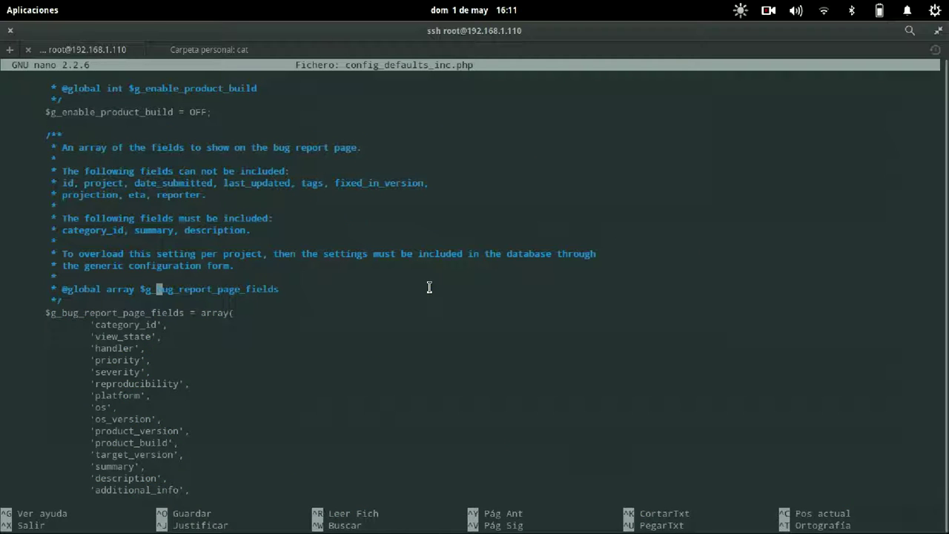
# Inspect the $g_bug_report_page_fields array, comparing it briefly with the report form.
pyautogui.press('Down')
pyautogui.press('Down')
pyautogui.press('Down')
pyautogui.press('Down')
pyautogui.press('Down')
pyautogui.press('Down')
pyautogui.press('Down')
pyautogui.press('Down')
pyautogui.press('Down')
pyautogui.press('Down')
pyautogui.press('Down')
pyautogui.press('Down')
pyautogui.press('Down')
pyautogui.press('Down')
pyautogui.press('Down')
pyautogui.press('Down')
pyautogui.press('Down')
pyautogui.press('Down')
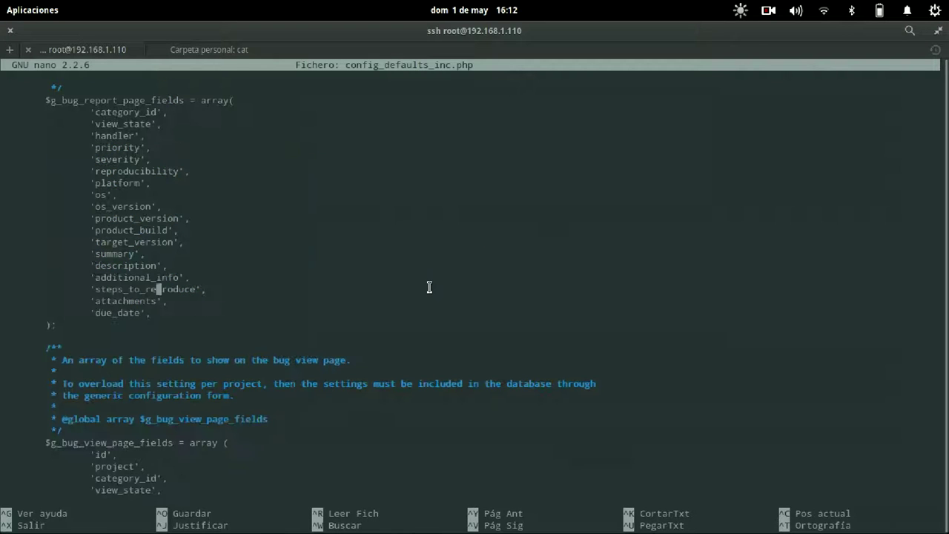
pyautogui.moveTo(67, 327); pyautogui.dragTo(43, 108)
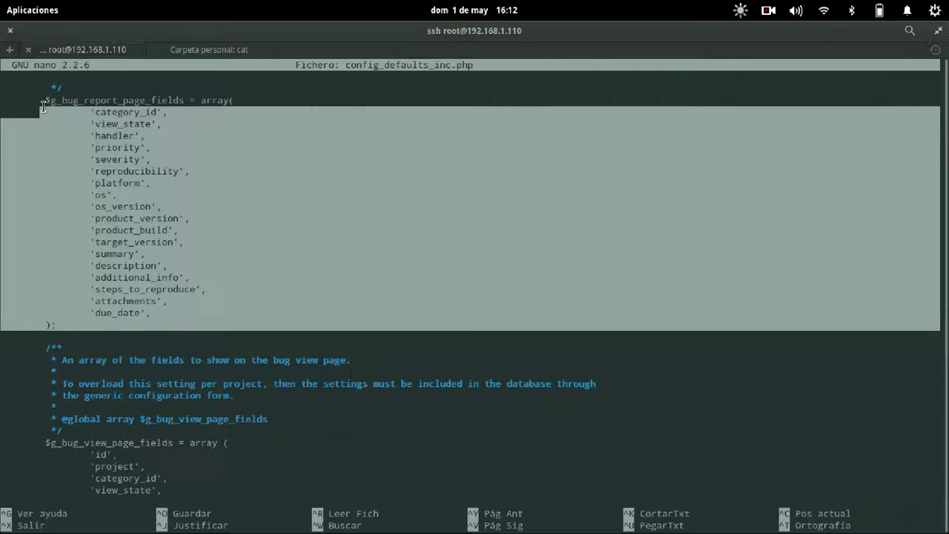
pyautogui.click(174, 231)
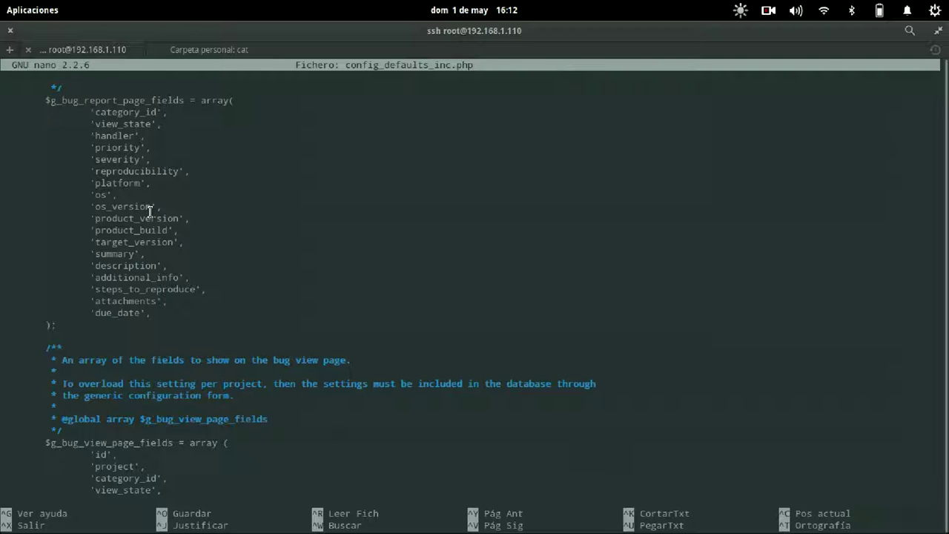
pyautogui.hotkey('alt', 'Tab')
pyautogui.hotkey('alt', 'Tab')
pyautogui.moveTo(66, 323); pyautogui.dragTo(202, 100)
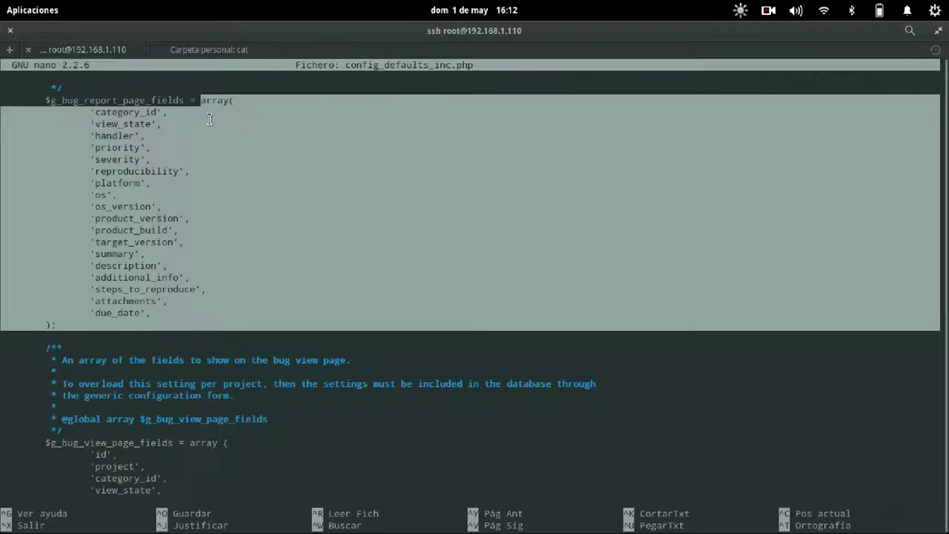
pyautogui.click(210, 120)
# Add and then delete a quote after 'category_id', leaving the fields list unchanged.
pyautogui.press('Up')
pyautogui.press('Up')
pyautogui.press('Up')
pyautogui.press('Left')
pyautogui.press('Down')
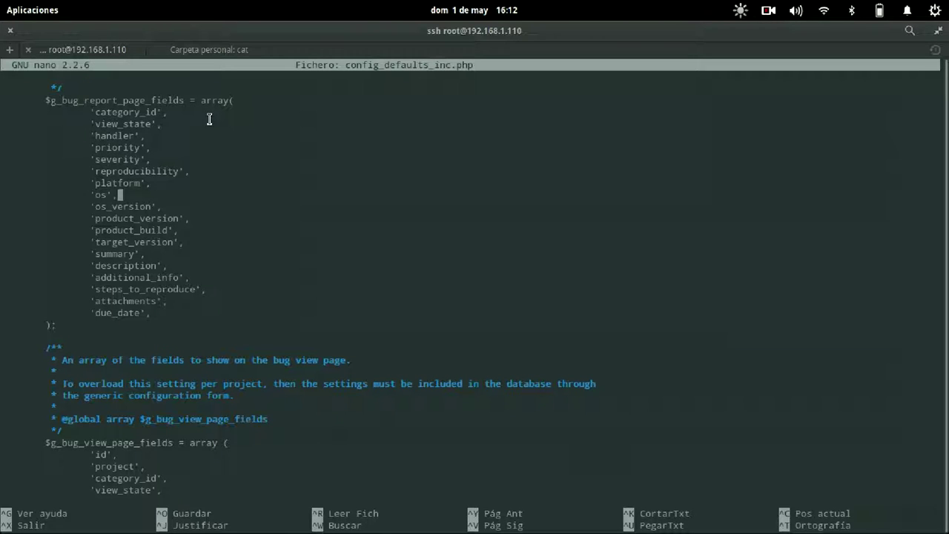
pyautogui.press('Left')
pyautogui.press('Up')
pyautogui.press('Up')
pyautogui.press('Up')
pyautogui.press('Up')
pyautogui.press('Up')
pyautogui.press('Up')
pyautogui.press('Up')
pyautogui.press('End')
pyautogui.write("'")
pyautogui.press('BackSpace')
pyautogui.press('BackSpace')
pyautogui.press('BackSpace')
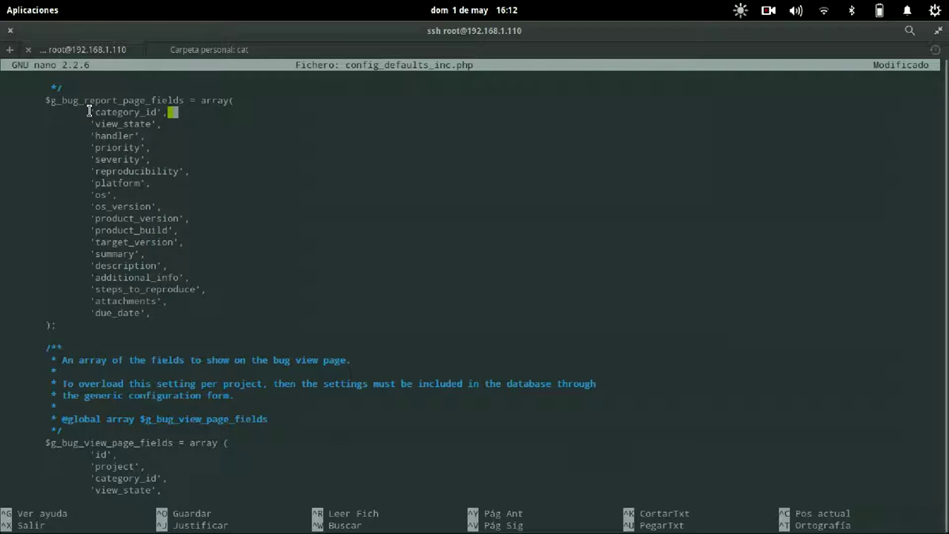
pyautogui.press('BackSpace')
pyautogui.press('BackSpace')
# Cancel the insert-file prompt, highlight the bug_report_page_fields name, and return to Firefox.
pyautogui.hotkey('ctrl', 'r')
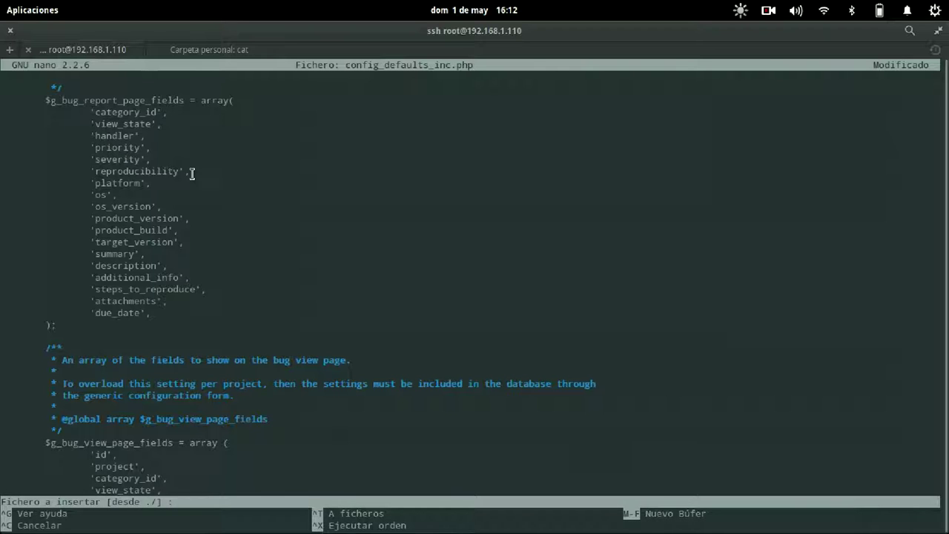
pyautogui.hotkey('ctrl', 'g')
pyautogui.hotkey('ctrl', 'x')
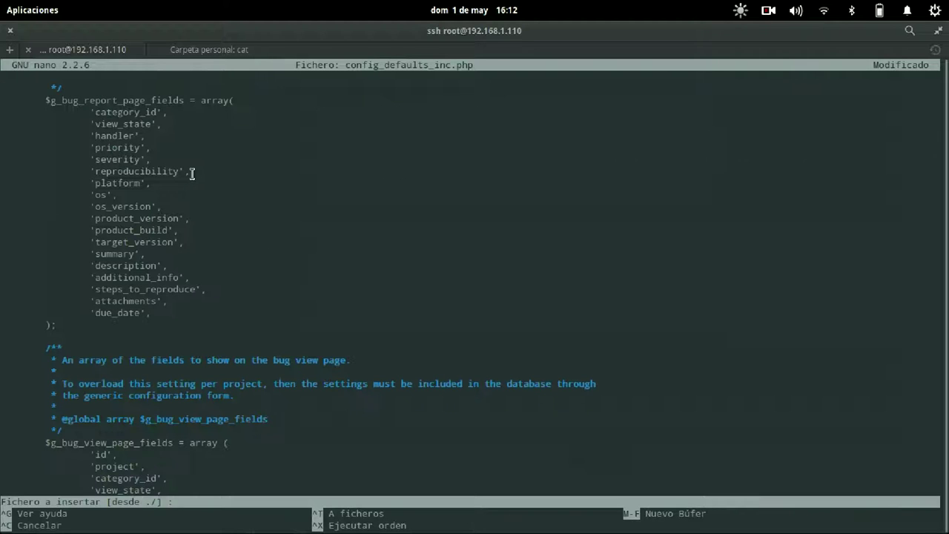
pyautogui.hotkey('ctrl', 'x')
pyautogui.hotkey('ctrl', 'c')
pyautogui.write('q')
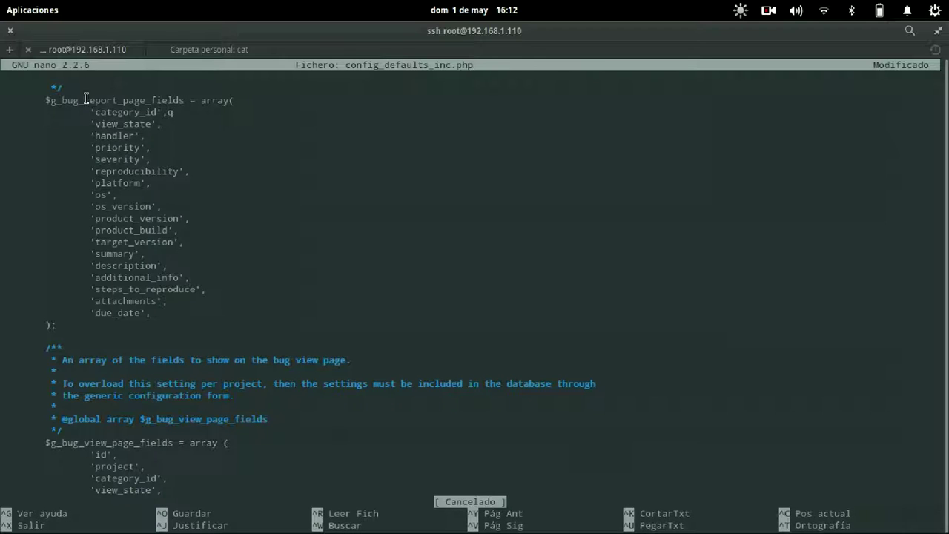
pyautogui.moveTo(64, 101); pyautogui.dragTo(184, 101)
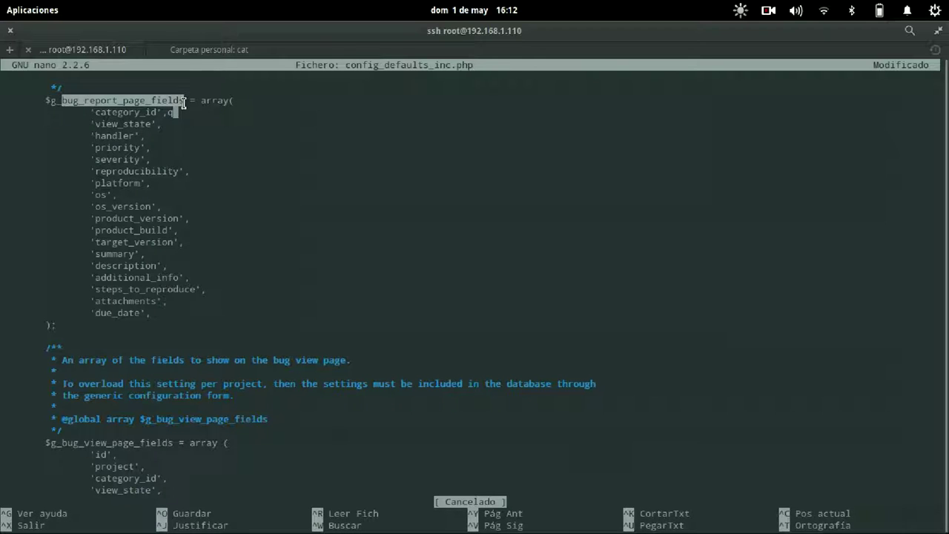
pyautogui.hotkey('alt', 'Tab')
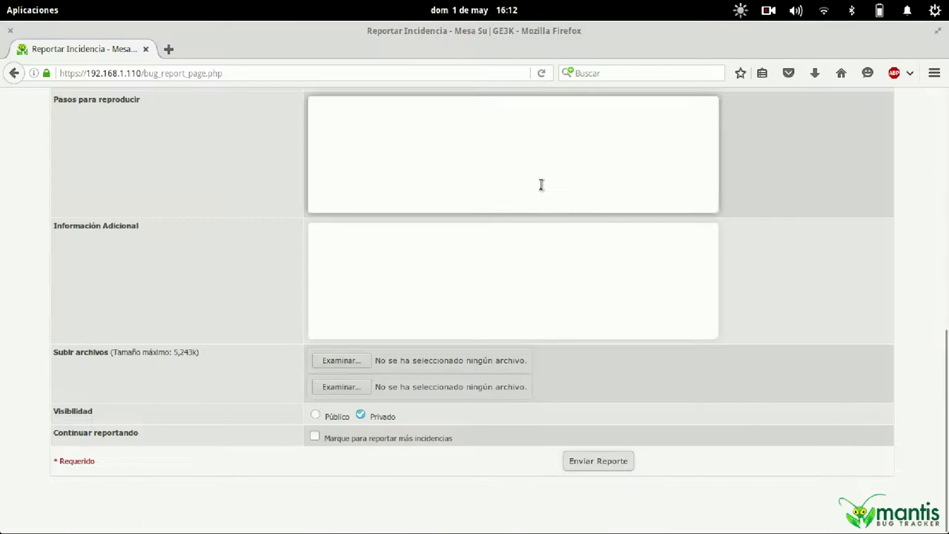
# Enter Administración, re-confirm the login password, and open the configuration report page.
pyautogui.scroll(4, 667, 222)
pyautogui.scroll(3, 667, 237)
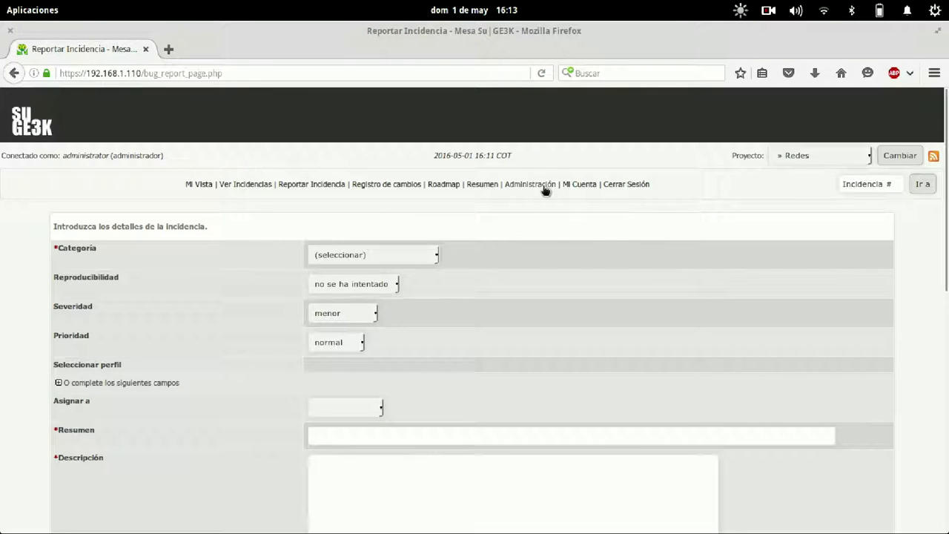
pyautogui.click(533, 184)
pyautogui.write('r')
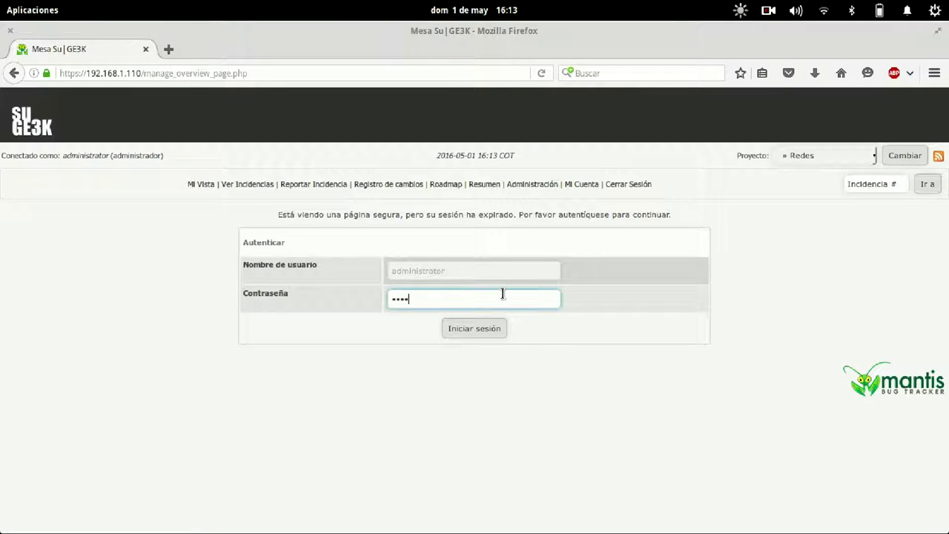
pyautogui.press('Return')
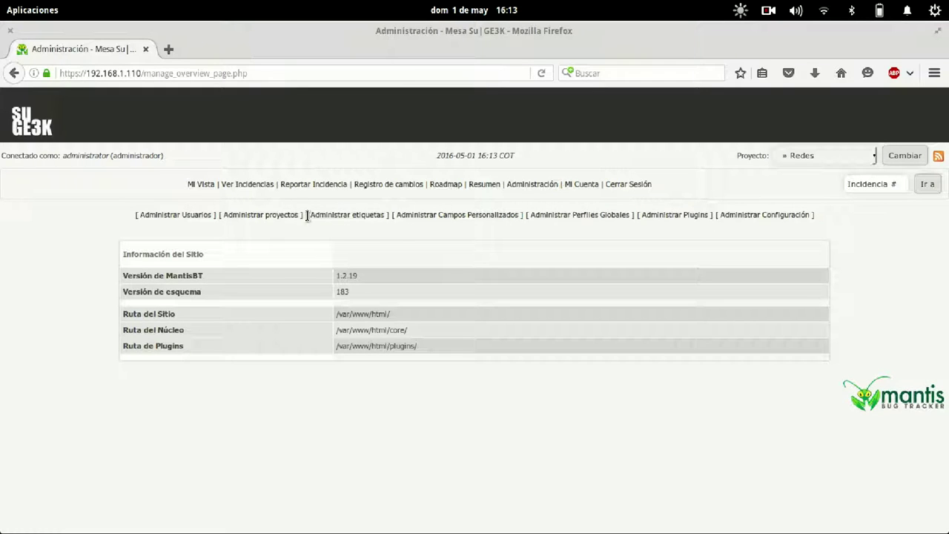
pyautogui.click(750, 215)
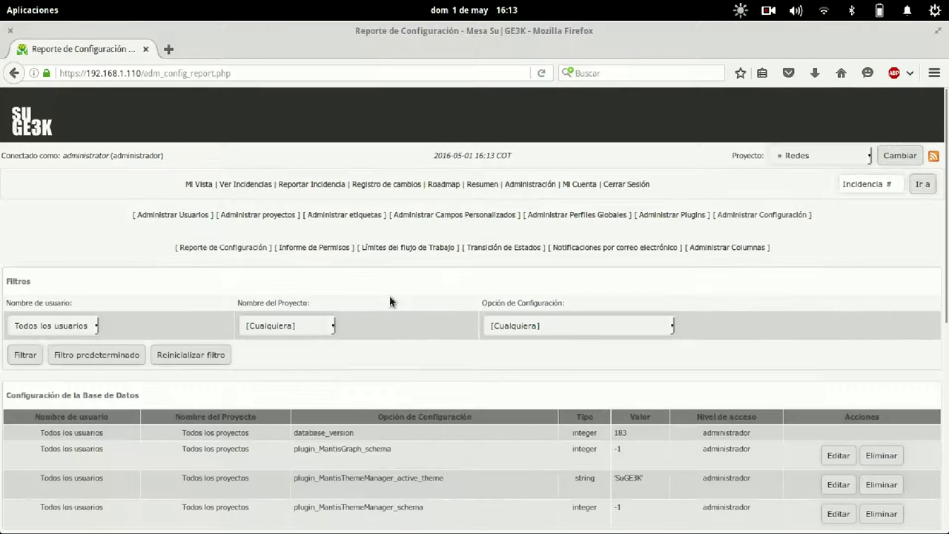
pyautogui.scroll(-9, 380, 319)
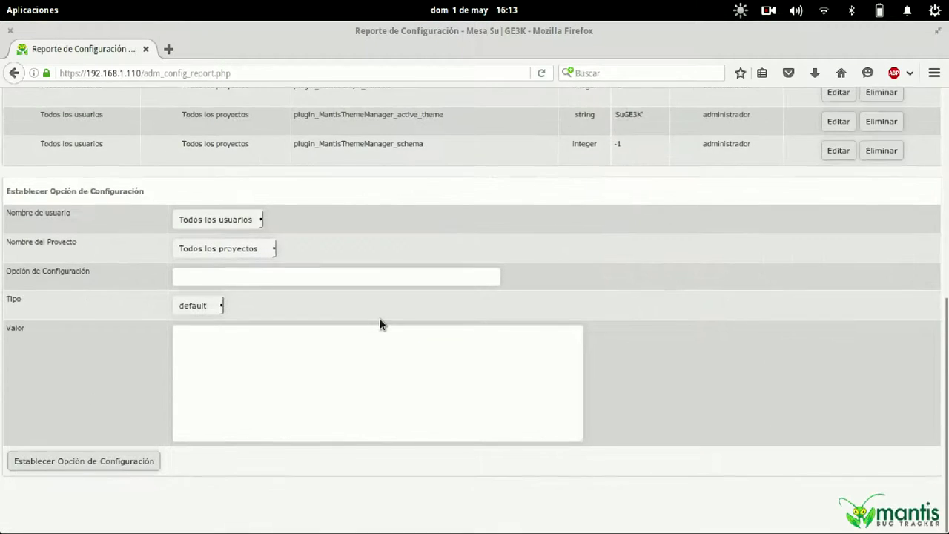
pyautogui.scroll(6, 380, 320)
# Set the new configuration option's project to Redes.
pyautogui.click(303, 200)
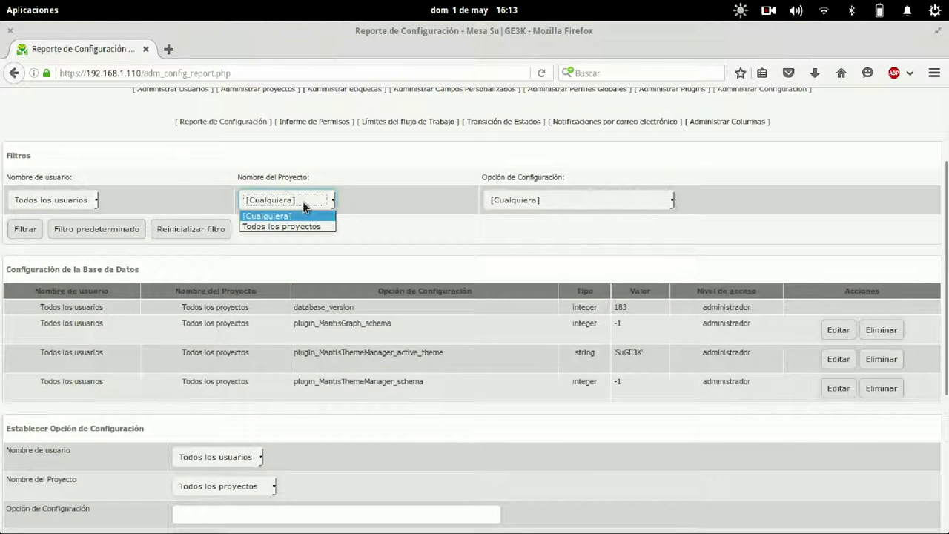
pyautogui.click(302, 201)
pyautogui.click(584, 202)
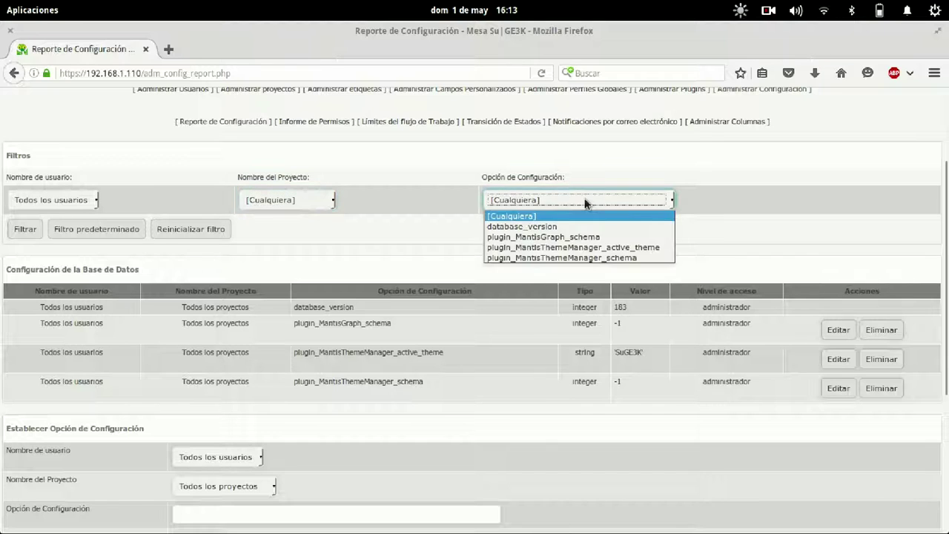
pyautogui.click(585, 202)
pyautogui.scroll(-4, 450, 235)
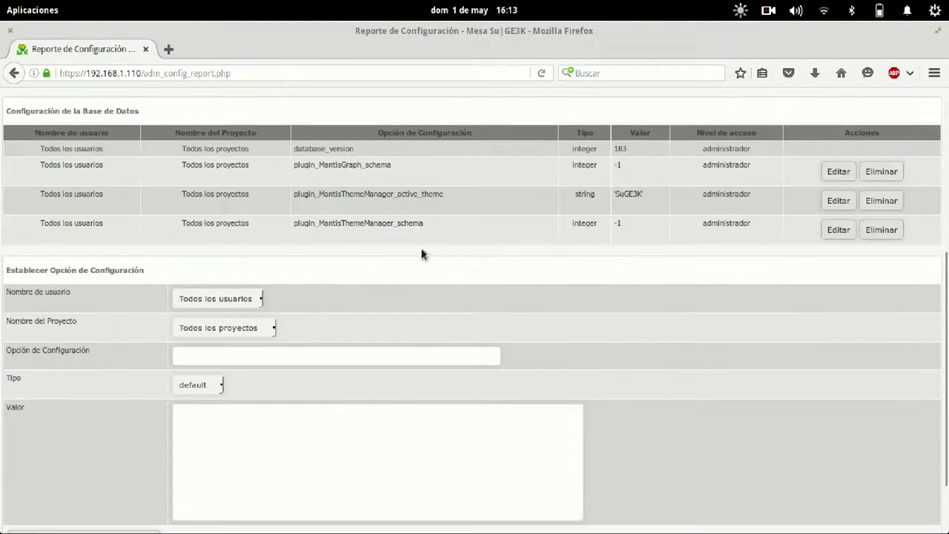
pyautogui.click(215, 298)
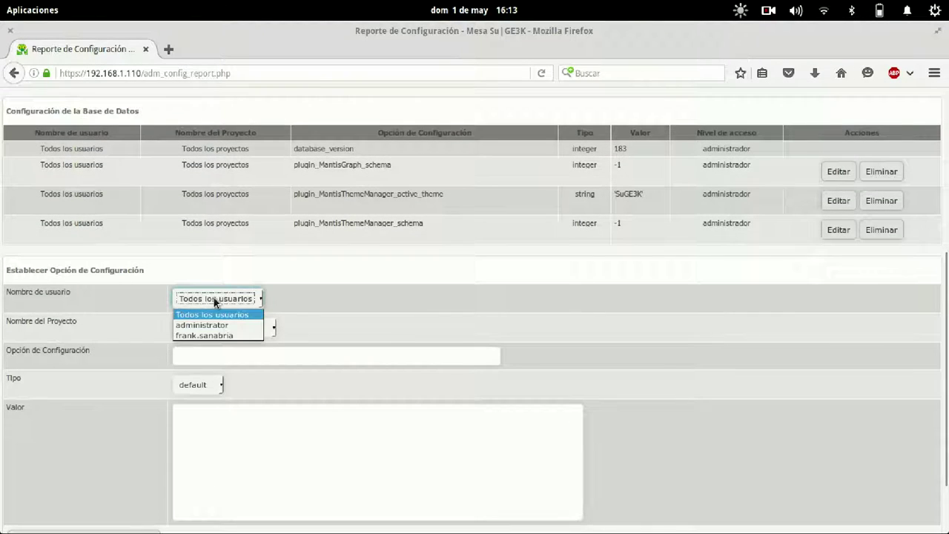
pyautogui.click(213, 314)
pyautogui.click(220, 328)
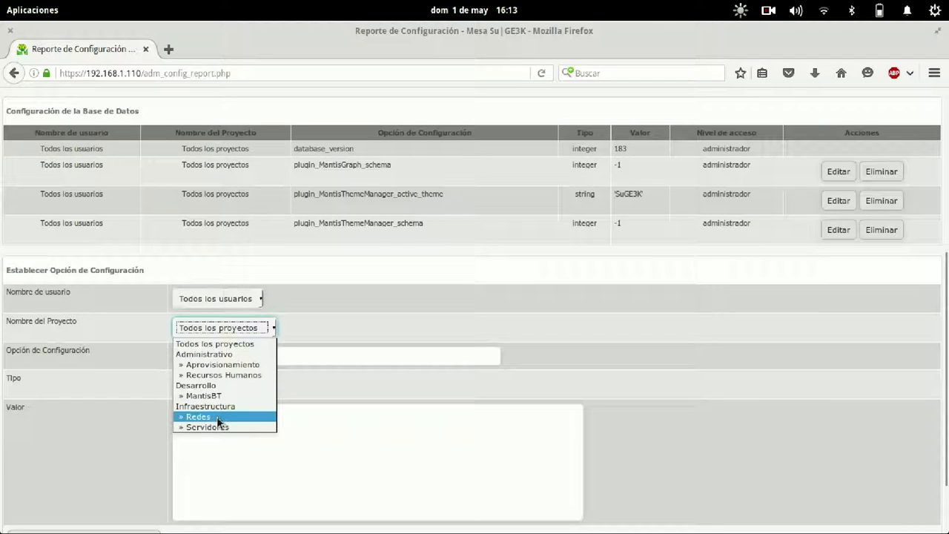
pyautogui.click(218, 417)
# Name the option bug_report_page_fields and set its value type to complex.
pyautogui.click(235, 356)
pyautogui.hotkey('ctrl', 'v')
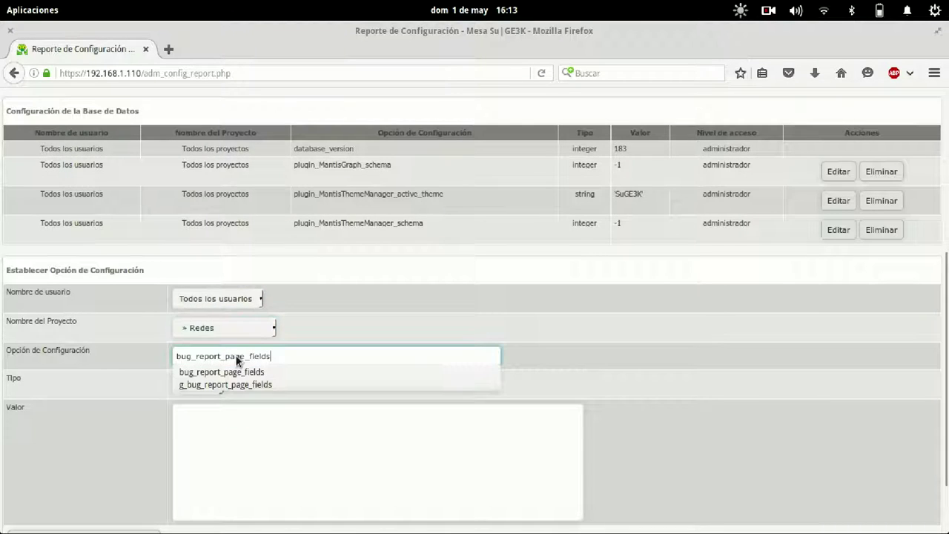
pyautogui.click(262, 437)
pyautogui.click(211, 384)
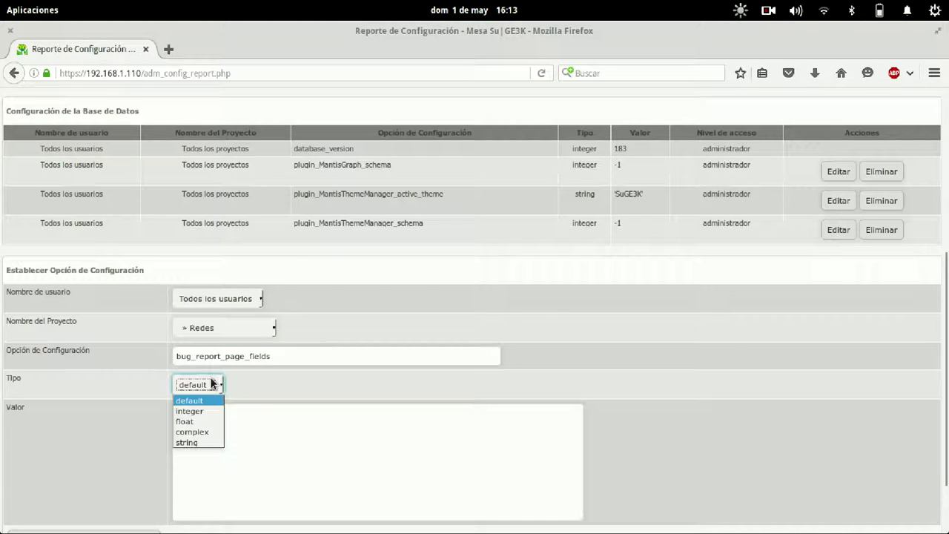
pyautogui.click(202, 432)
pyautogui.click(267, 446)
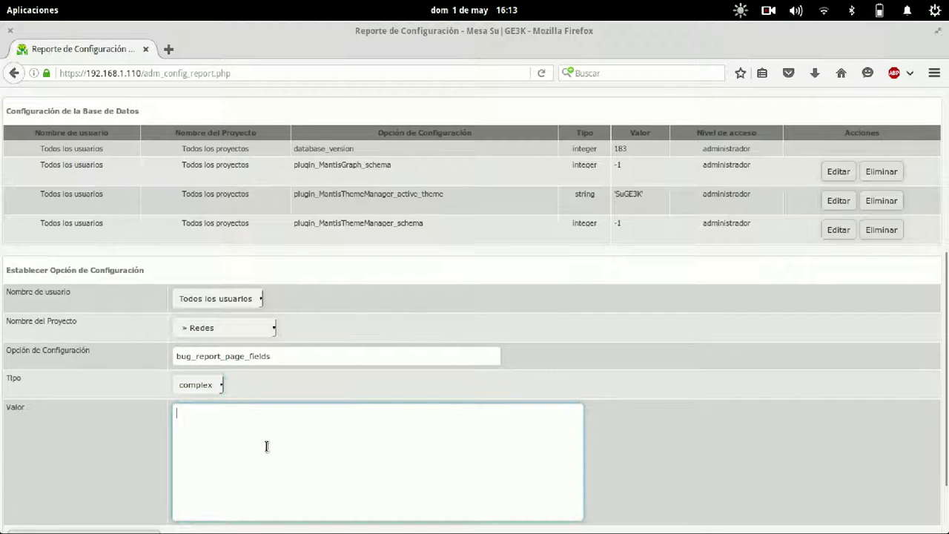
pyautogui.hotkey('alt', 'Tab')
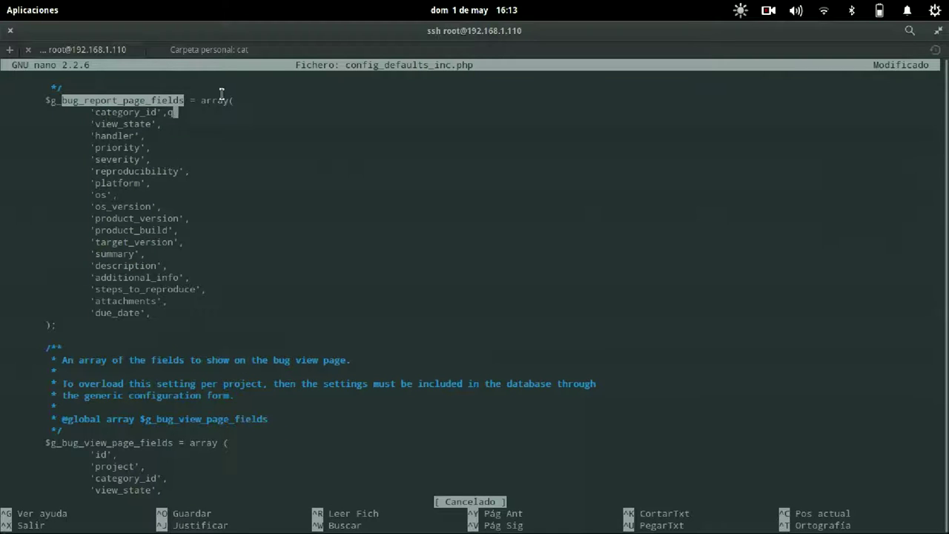
# Exit nano without saving config_defaults_inc.php.
pyautogui.moveTo(201, 99); pyautogui.dragTo(219, 323)
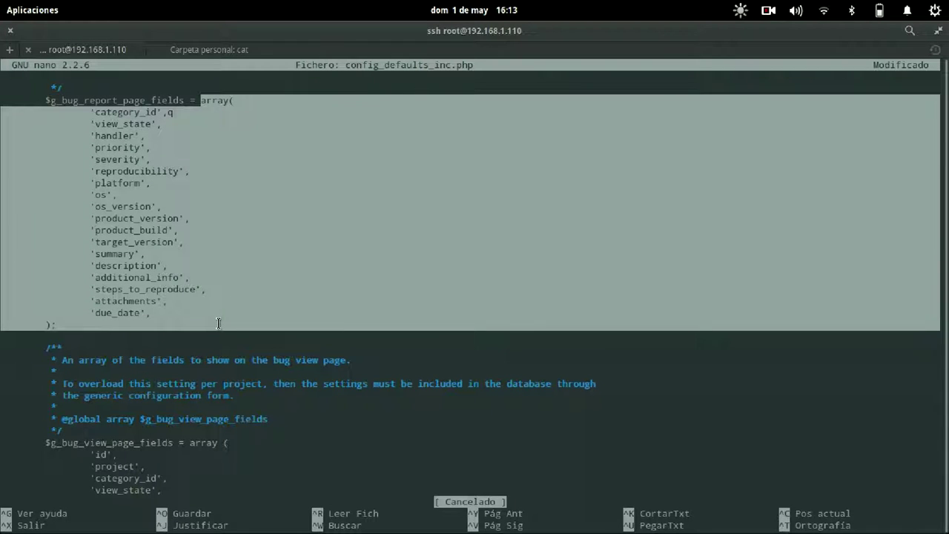
pyautogui.hotkey('ctrl', 'x')
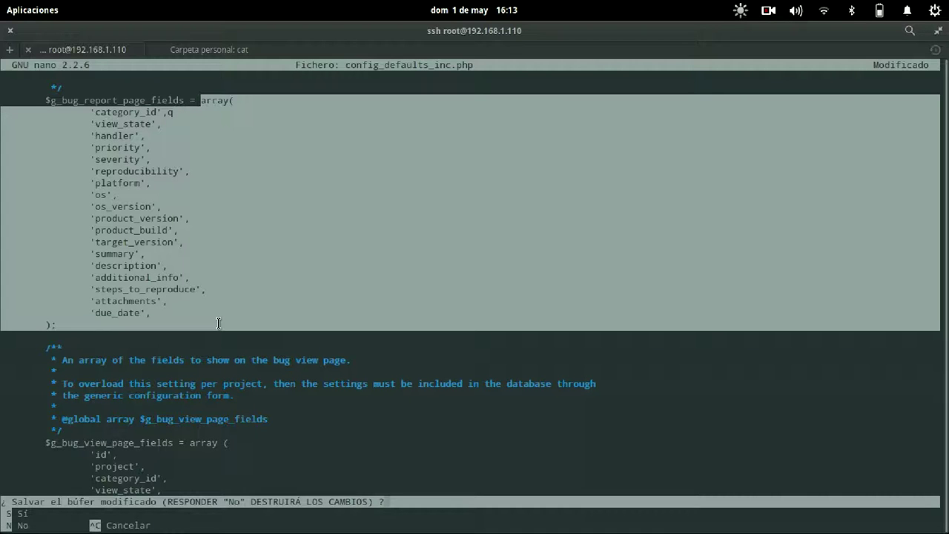
pyautogui.press('n')
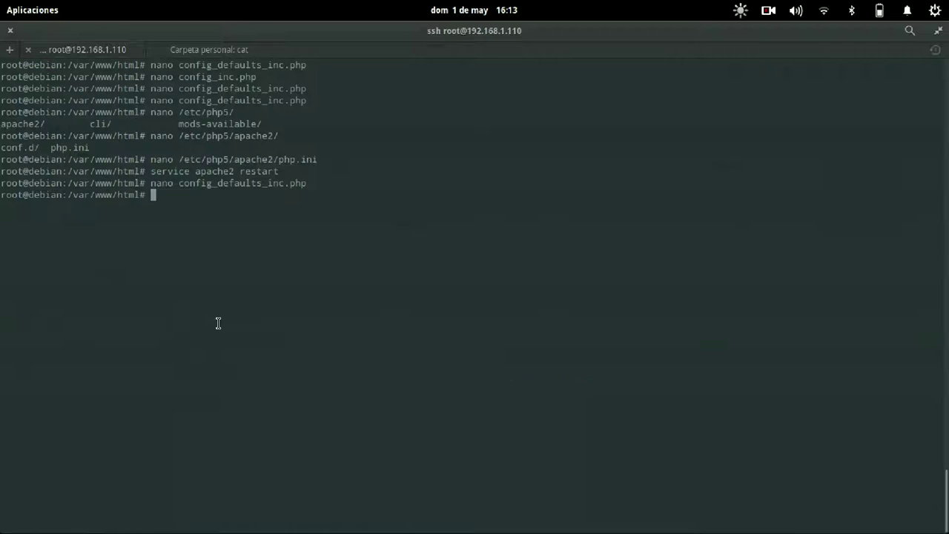
pyautogui.press('Up')
pyautogui.press('Up')
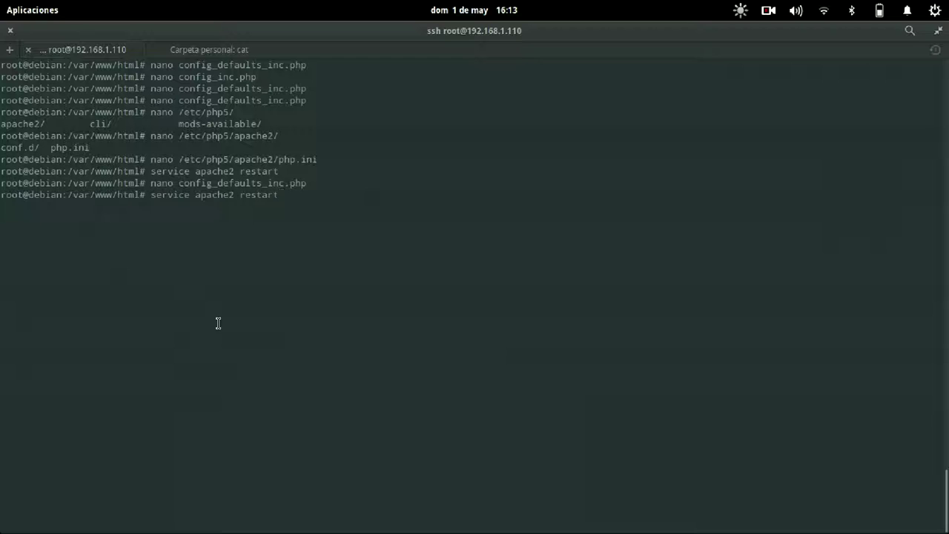
pyautogui.press('Down')
pyautogui.press('Down')
pyautogui.write('ca')
# Copy the reformatted 0–17 report fields array from the local terminal's cat output.
pyautogui.hotkey('ctrl', 'pagedown')
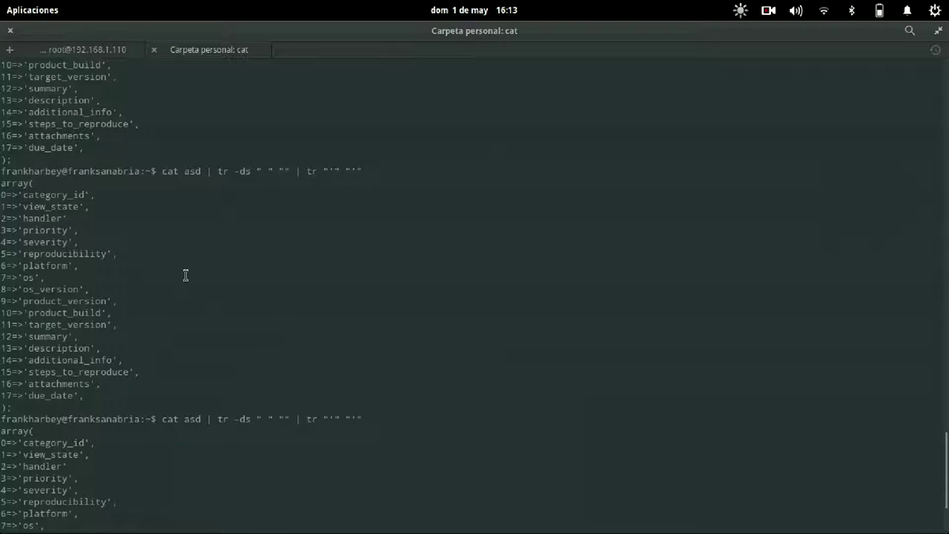
pyautogui.scroll(-4, 186, 274)
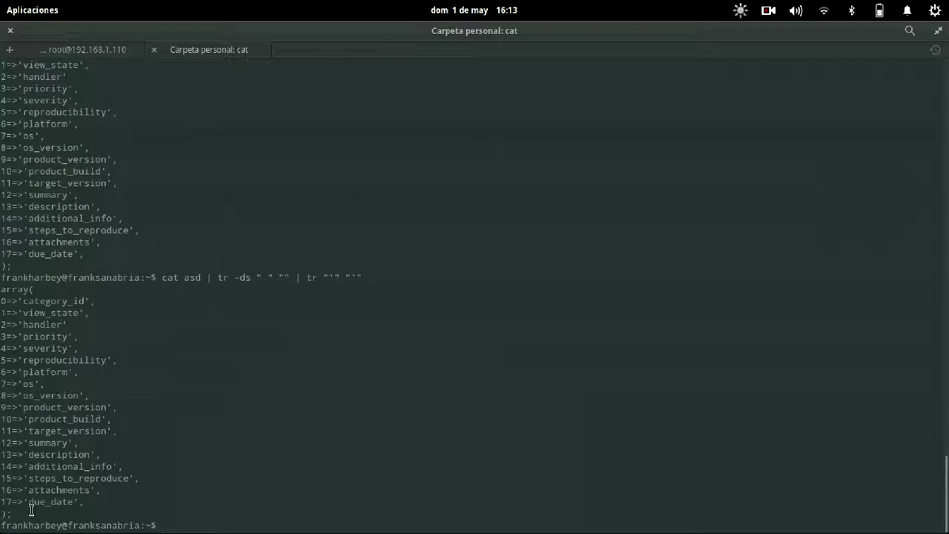
pyautogui.moveTo(9, 511); pyautogui.dragTo(7, 223)
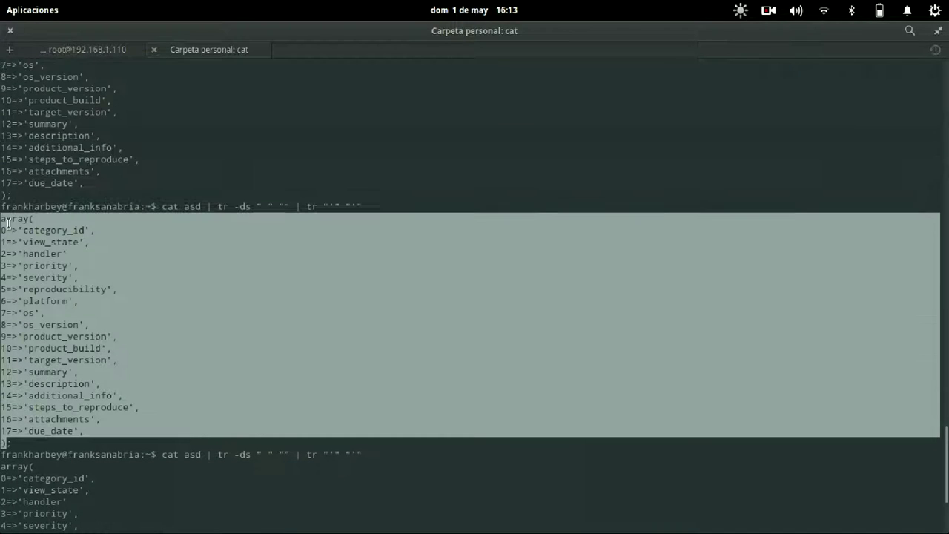
pyautogui.rightClick(8, 223)
pyautogui.click(47, 233)
pyautogui.hotkey('alt', 'Tab')
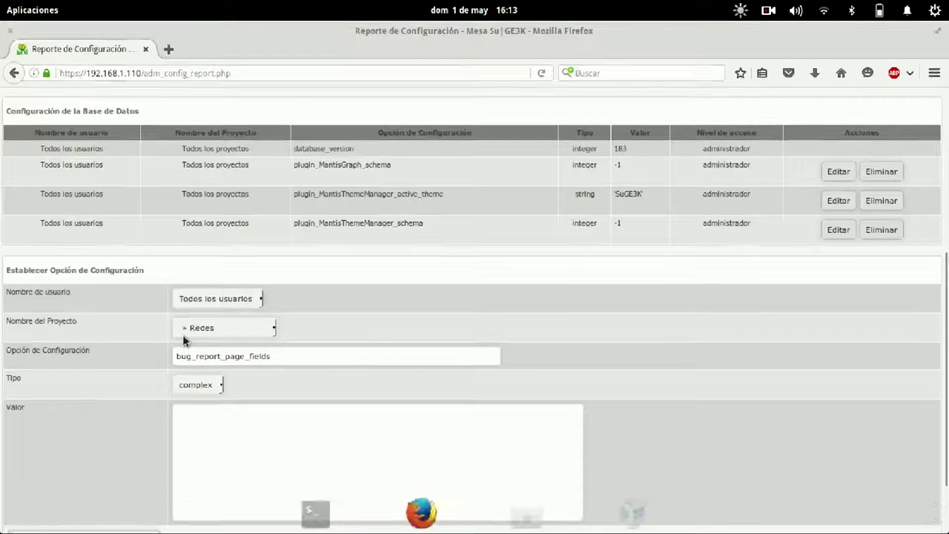
# Paste the copied field array as the value and submit the Redes setting.
pyautogui.click(401, 482)
pyautogui.hotkey('ctrl', 'v')
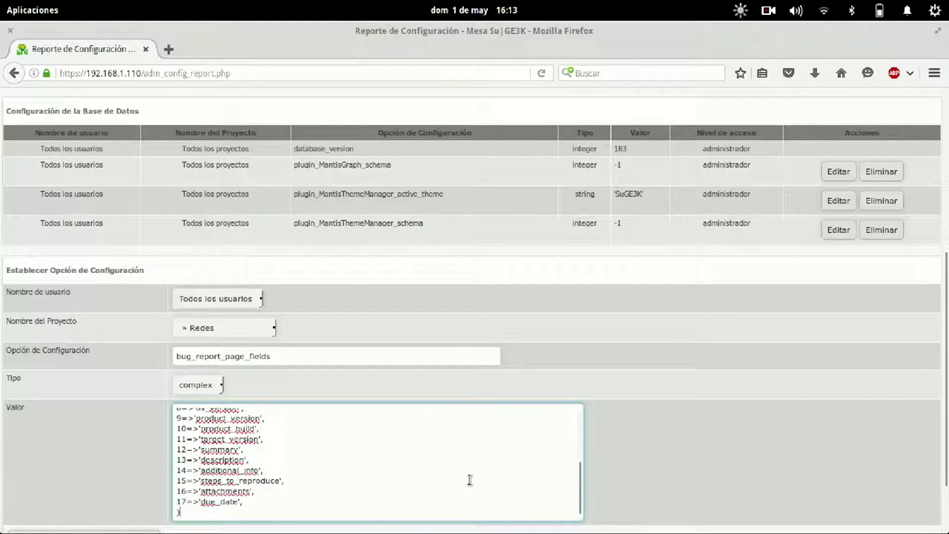
pyautogui.scroll(5, 470, 480)
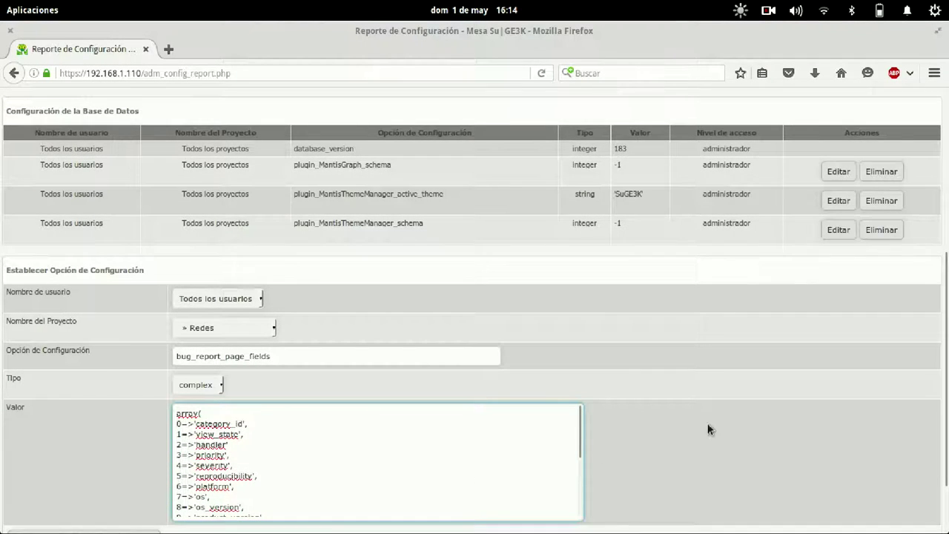
pyautogui.scroll(-2, 708, 430)
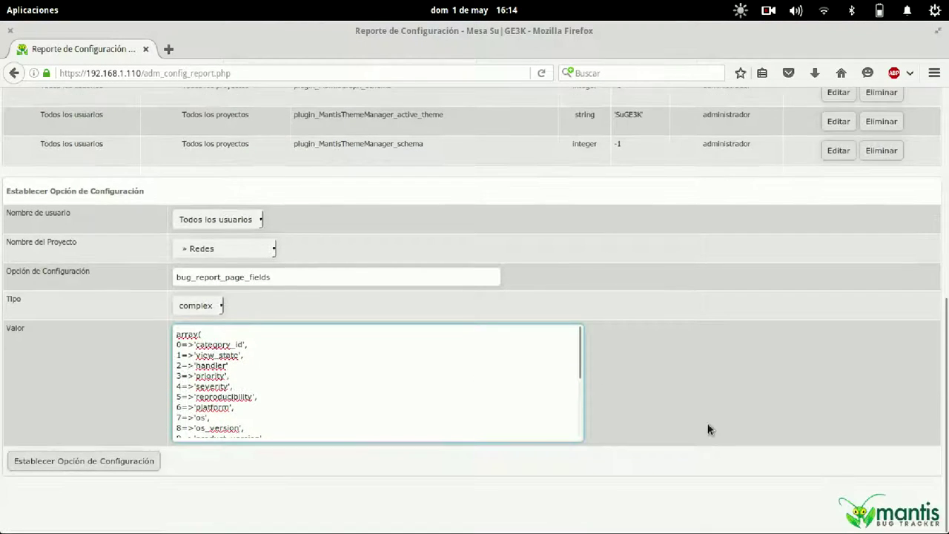
pyautogui.click(107, 461)
# Reload the setting, delete 'platform', 'os' and 'os_version' from the array, and save again.
pyautogui.scroll(-3, 532, 388)
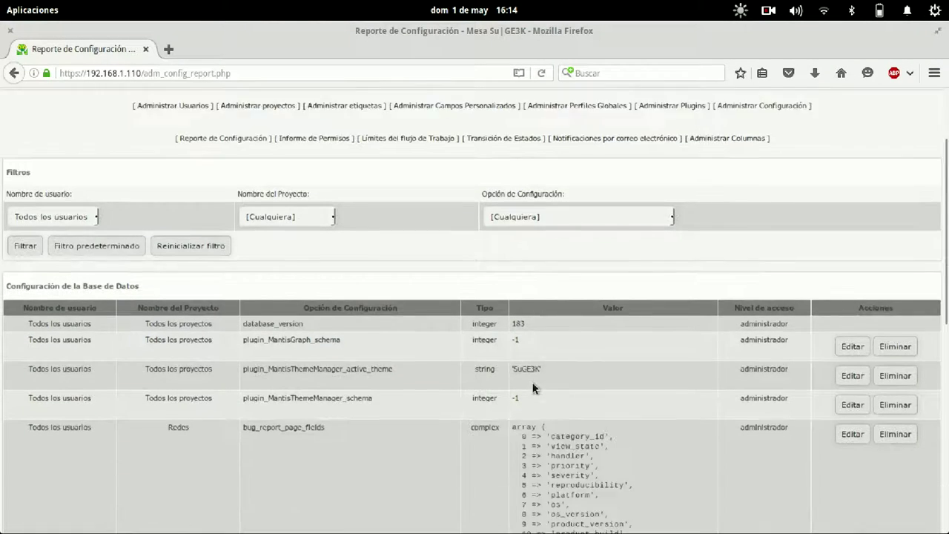
pyautogui.scroll(-1, 533, 388)
pyautogui.scroll(-3, 531, 241)
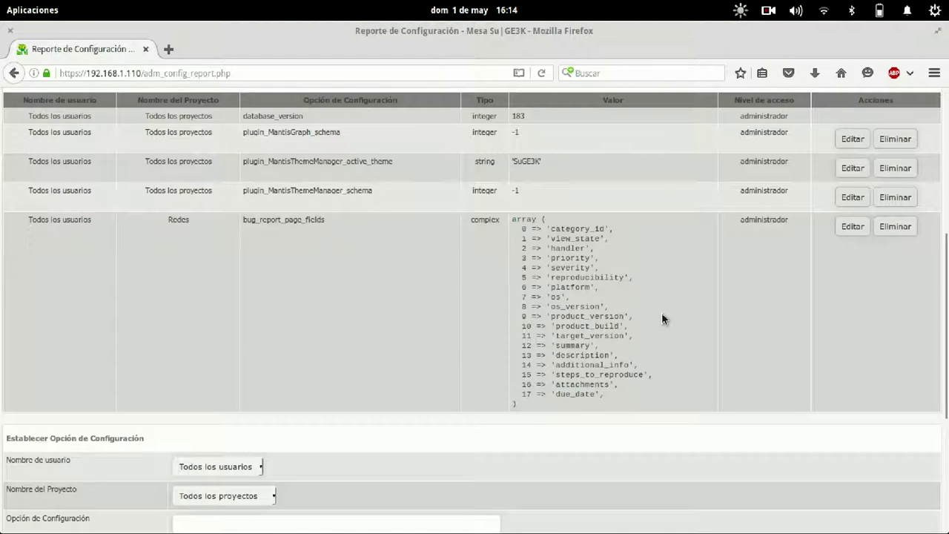
pyautogui.click(858, 227)
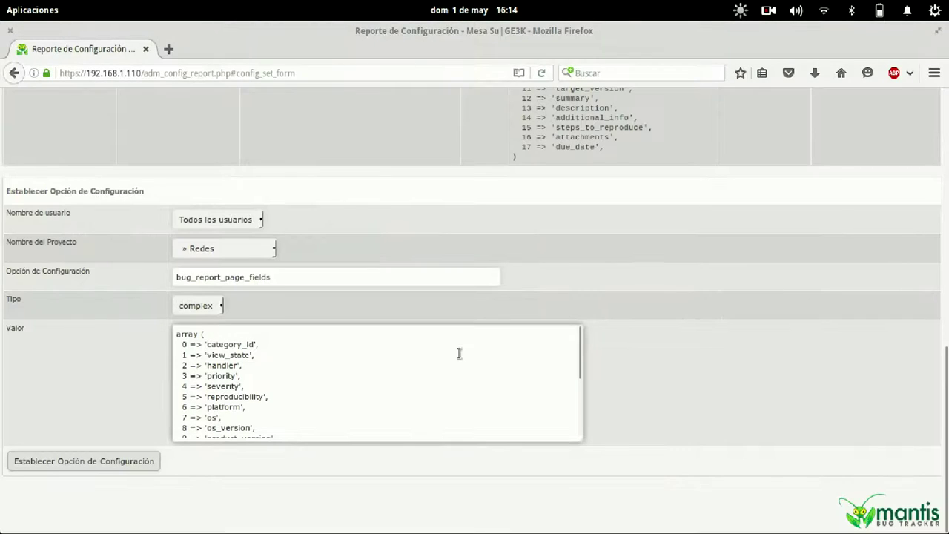
pyautogui.click(459, 354)
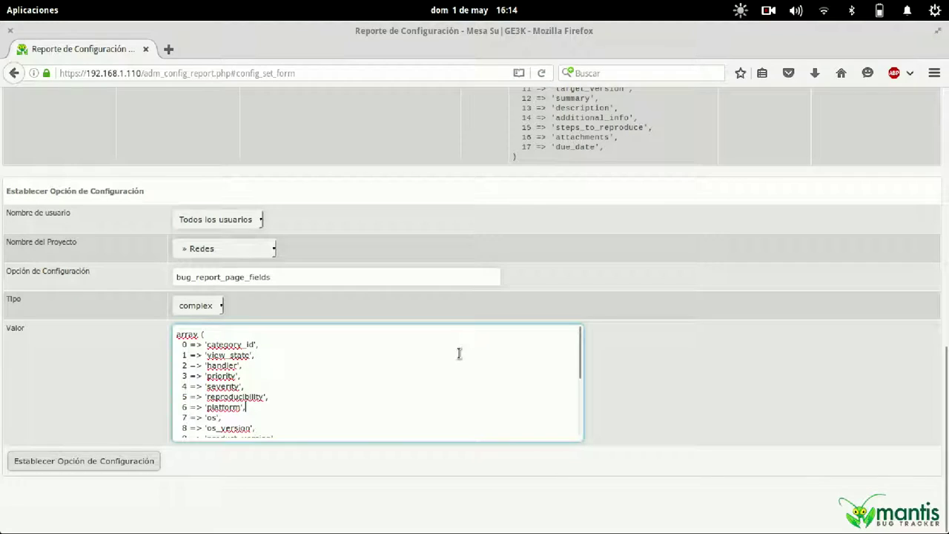
pyautogui.hotkey('shift', 'End')
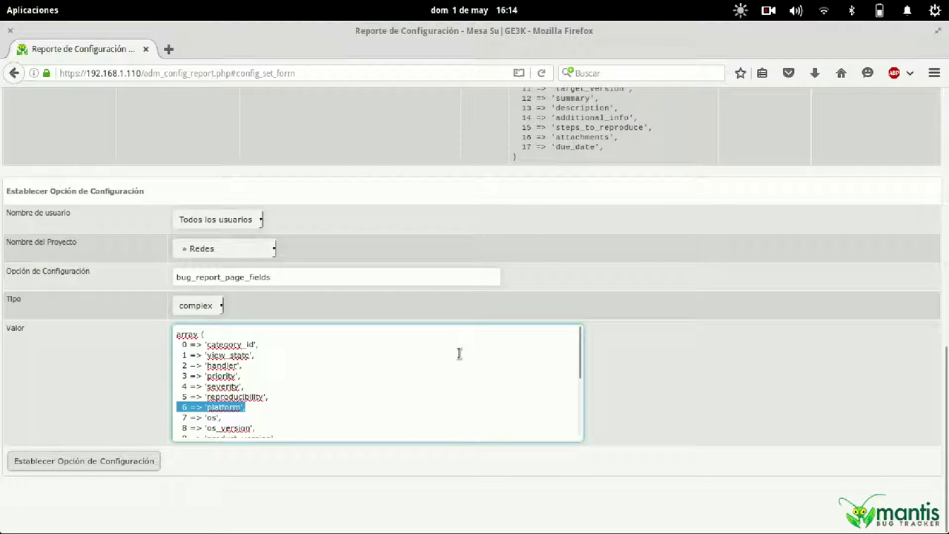
pyautogui.hotkey('shift', 'Down')
pyautogui.hotkey('shift', 'Down')
pyautogui.hotkey('shift', 'End')
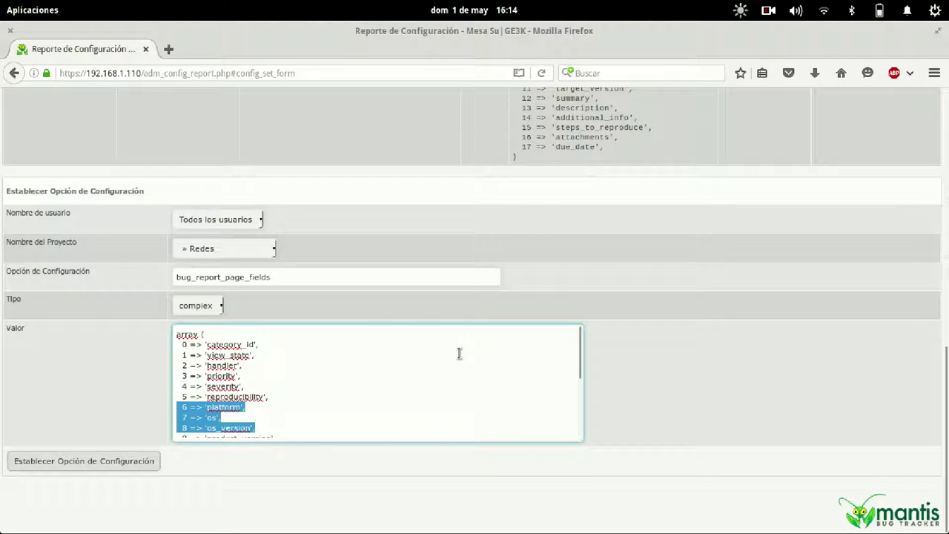
pyautogui.scroll(-2, 449, 361)
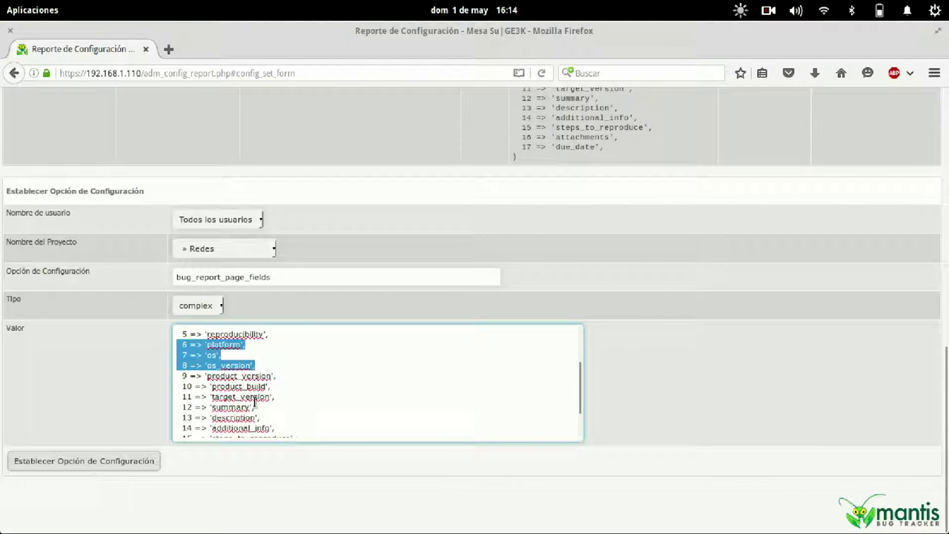
pyautogui.press('Delete')
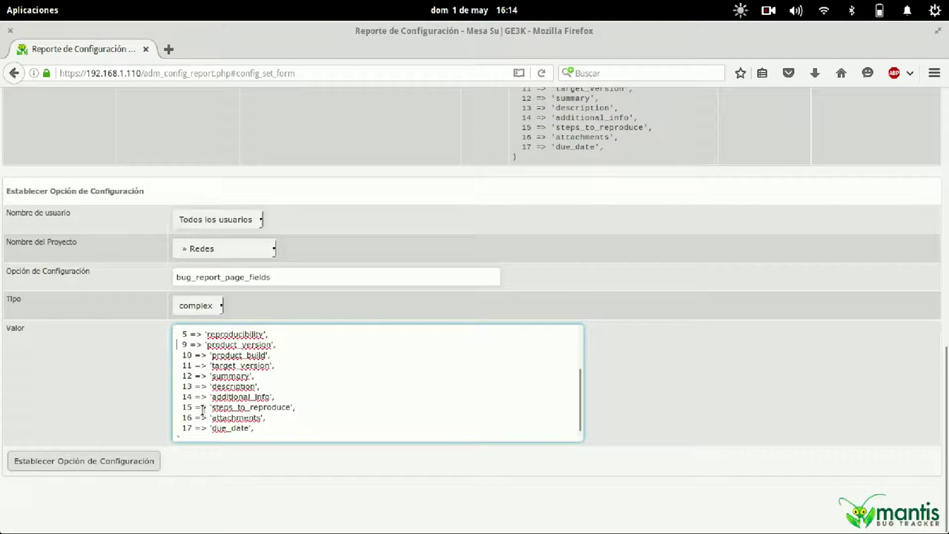
pyautogui.click(97, 463)
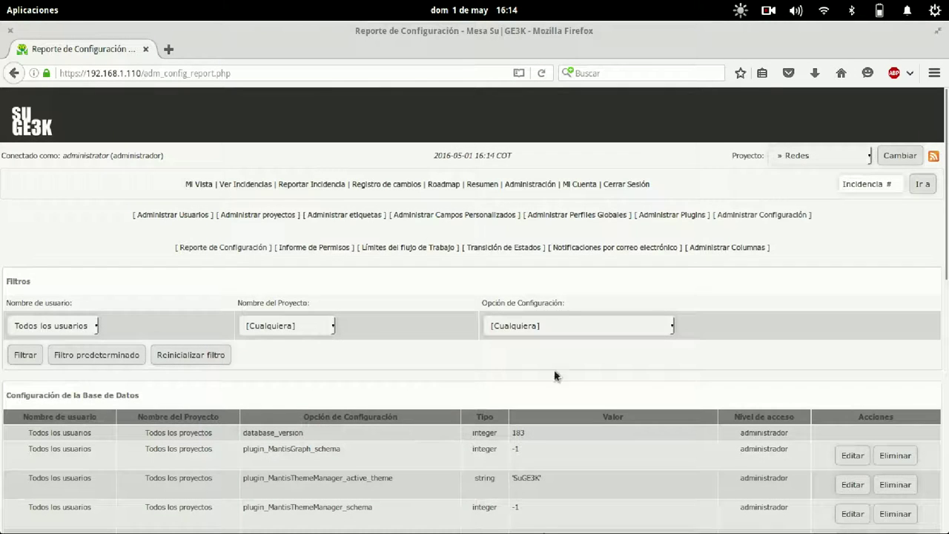
# Open the issue report form and switch the current project to Servidores.
pyautogui.scroll(-5, 556, 376)
pyautogui.scroll(5, 545, 470)
pyautogui.scroll(-5, 435, 346)
pyautogui.scroll(5, 435, 346)
pyautogui.click(313, 185)
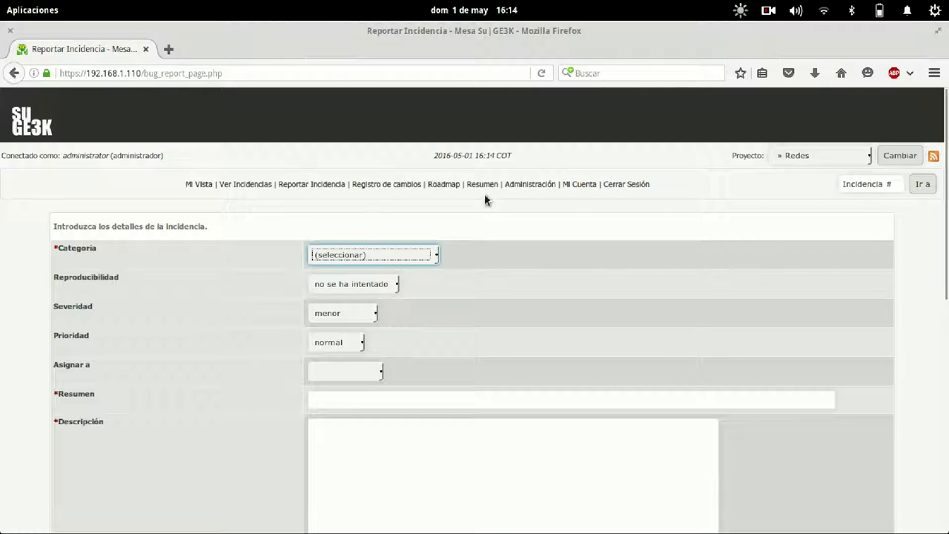
pyautogui.click(831, 157)
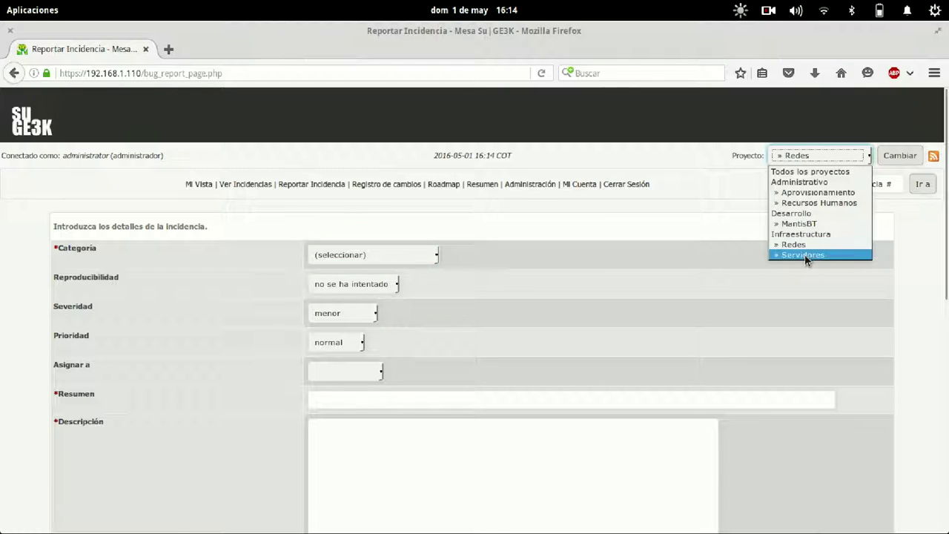
pyautogui.click(804, 254)
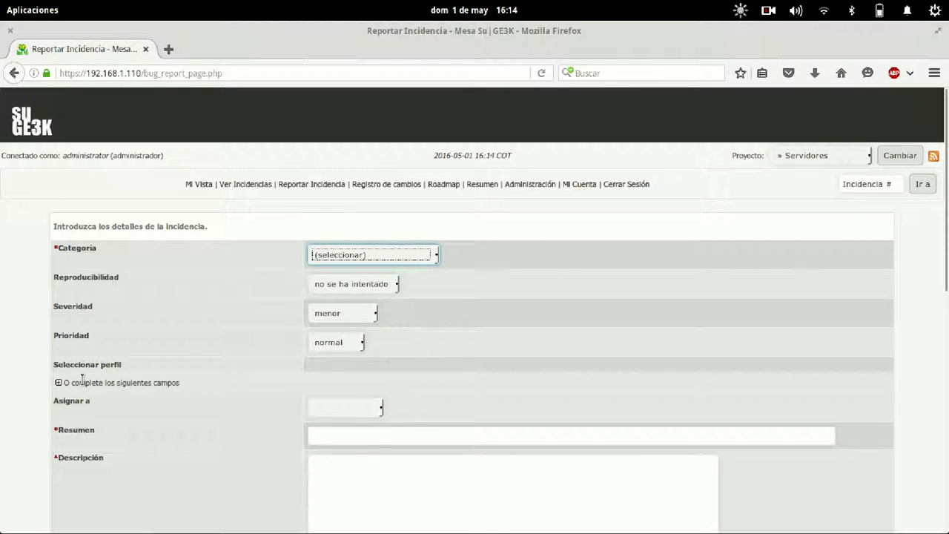
# Confirm the Servidores form still shows the platform fields, then go to Administración.
pyautogui.click(59, 383)
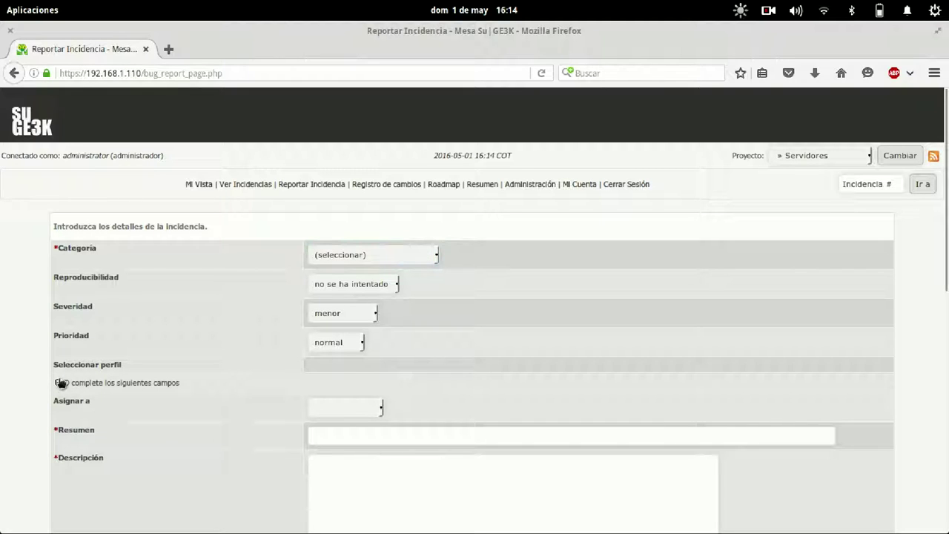
pyautogui.click(59, 384)
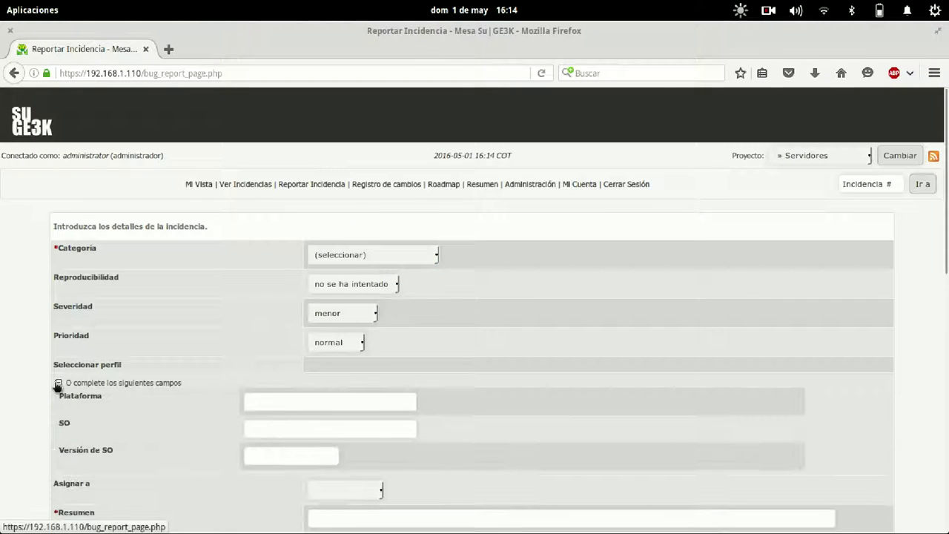
pyautogui.click(58, 383)
pyautogui.click(59, 384)
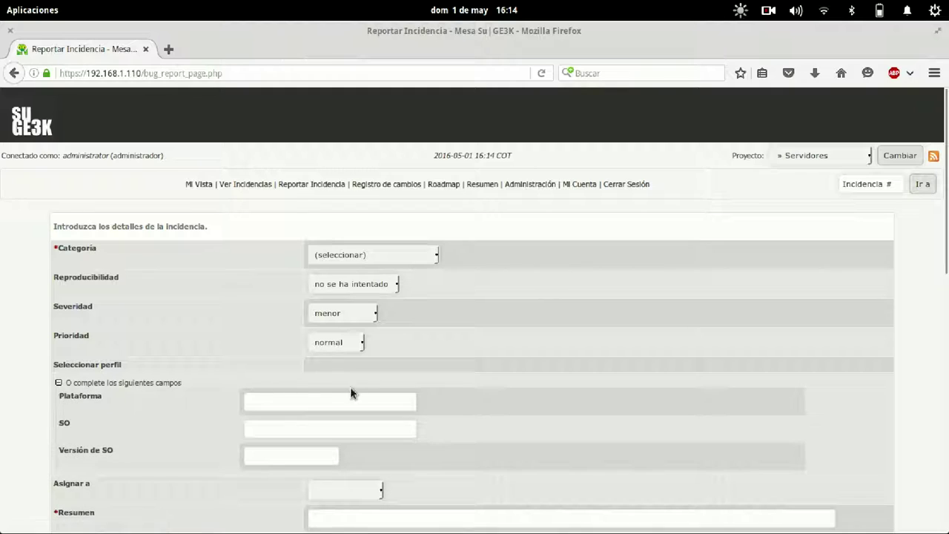
pyautogui.click(810, 156)
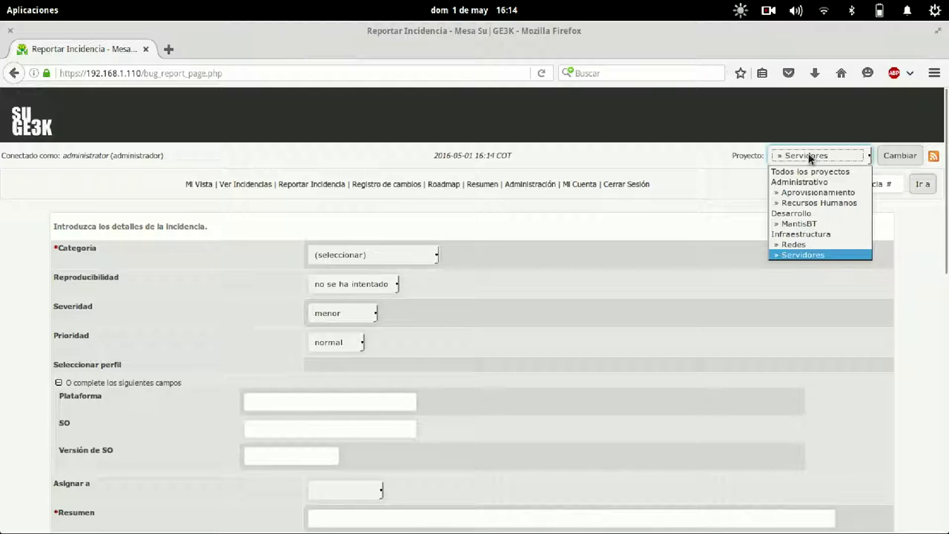
pyautogui.click(810, 157)
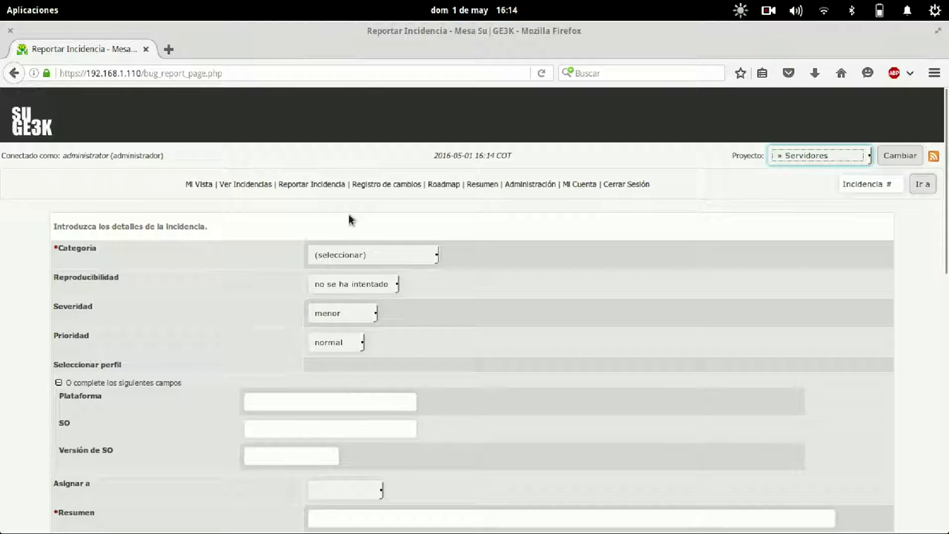
pyautogui.click(530, 184)
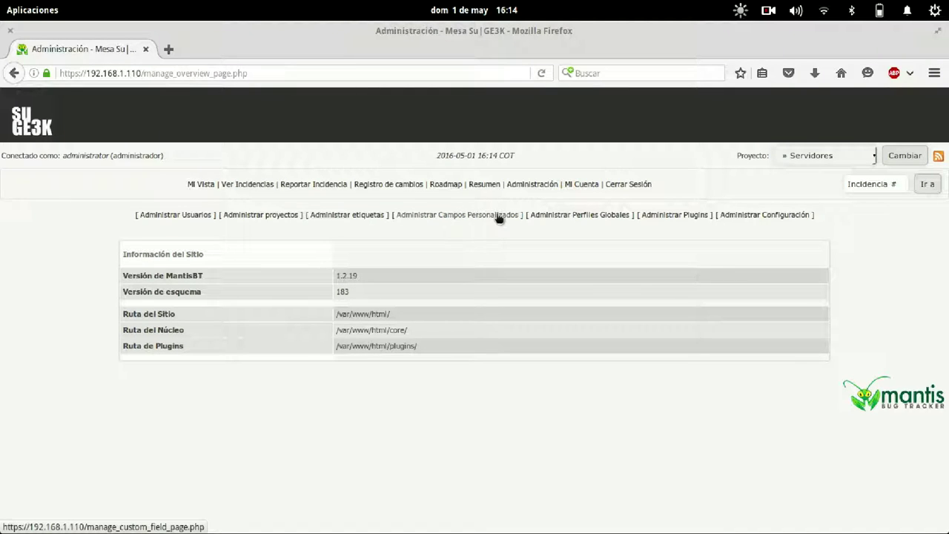
# Add the Linux CentOS 7 global profile under Administrar Perfiles Globales.
pyautogui.click(564, 215)
pyautogui.click(330, 283)
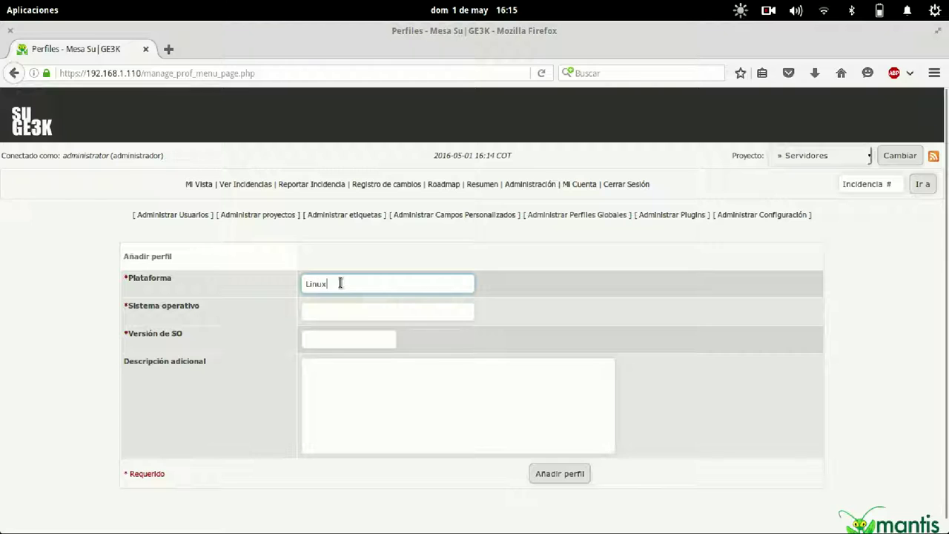
pyautogui.press('Tab')
pyautogui.write('Cento')
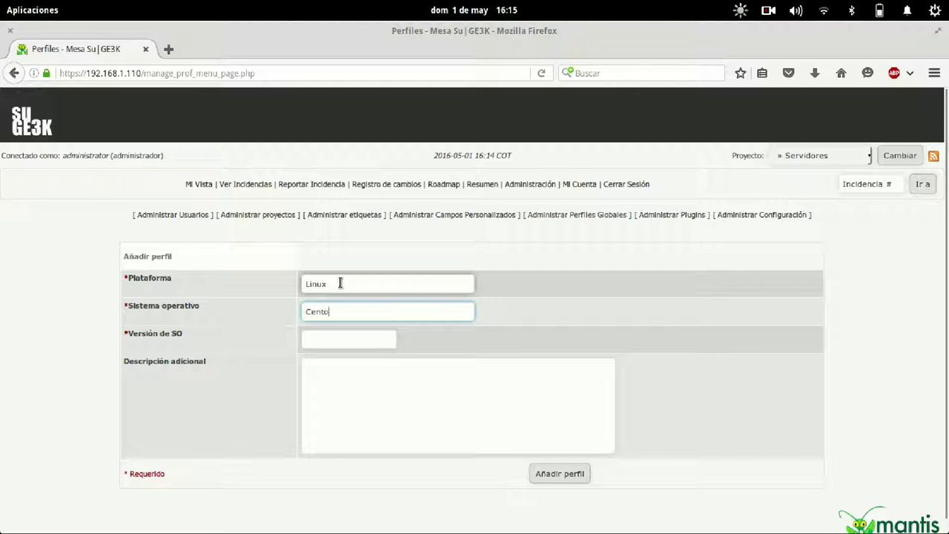
pyautogui.write('s')
pyautogui.press('Tab')
pyautogui.write('7')
pyautogui.press('Escape')
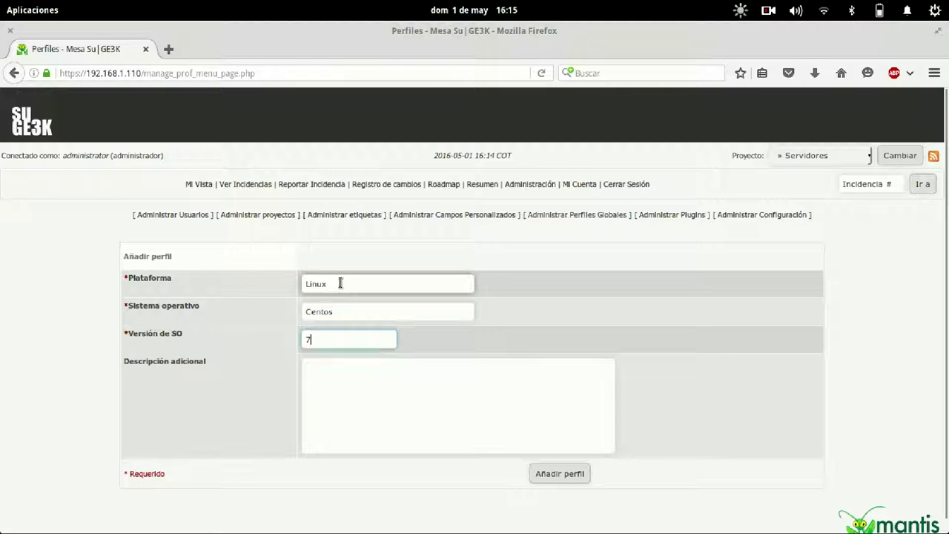
pyautogui.hotkey('shift', 'Tab')
pyautogui.press('BackSpace')
pyautogui.press('Tab')
pyautogui.press('Tab')
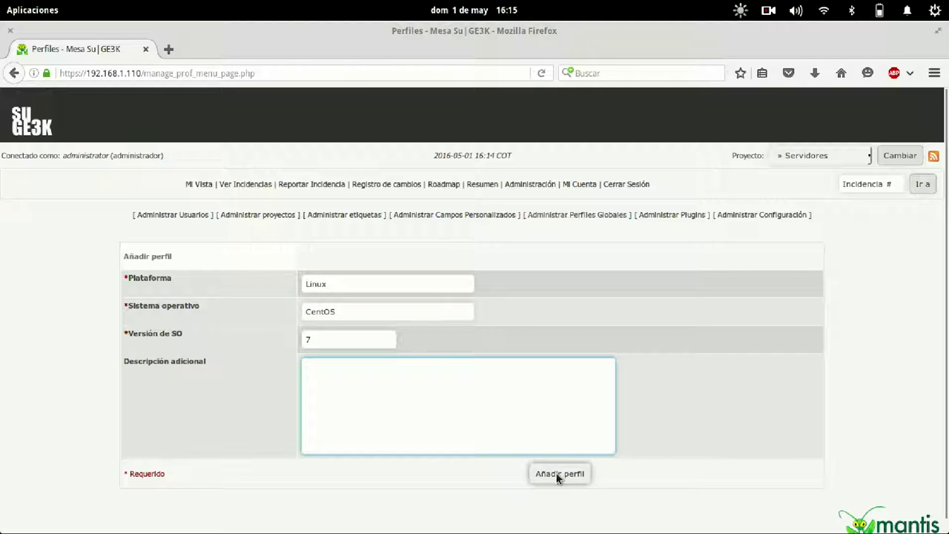
pyautogui.click(558, 474)
# Add the Linux Debian 8 global profile.
pyautogui.click(333, 283)
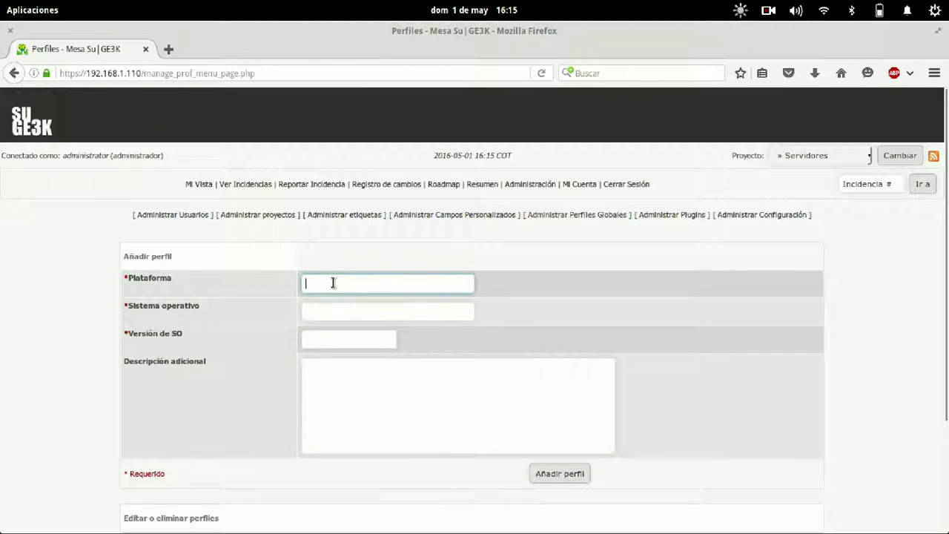
pyautogui.write('Linux')
pyautogui.press('Tab')
pyautogui.write('Deb')
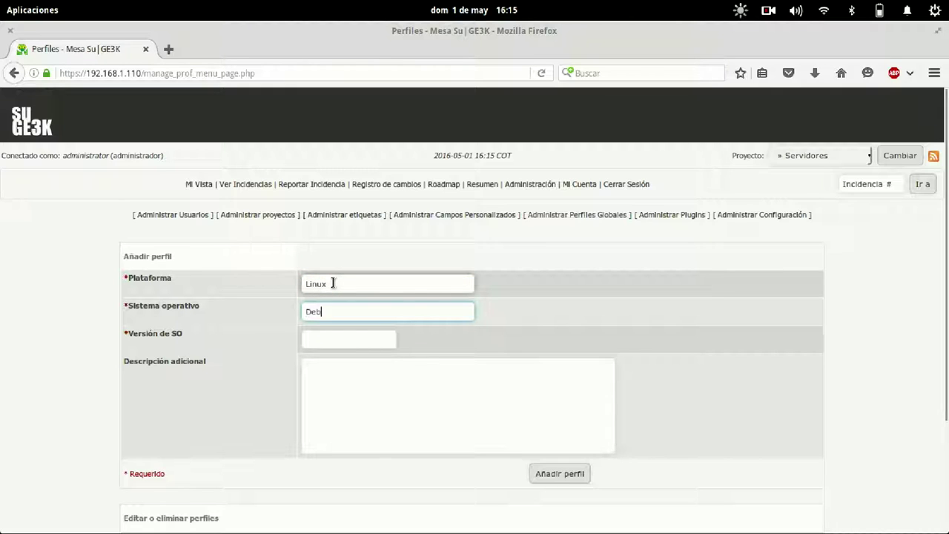
pyautogui.write('ian')
pyautogui.press('Tab')
pyautogui.write('8')
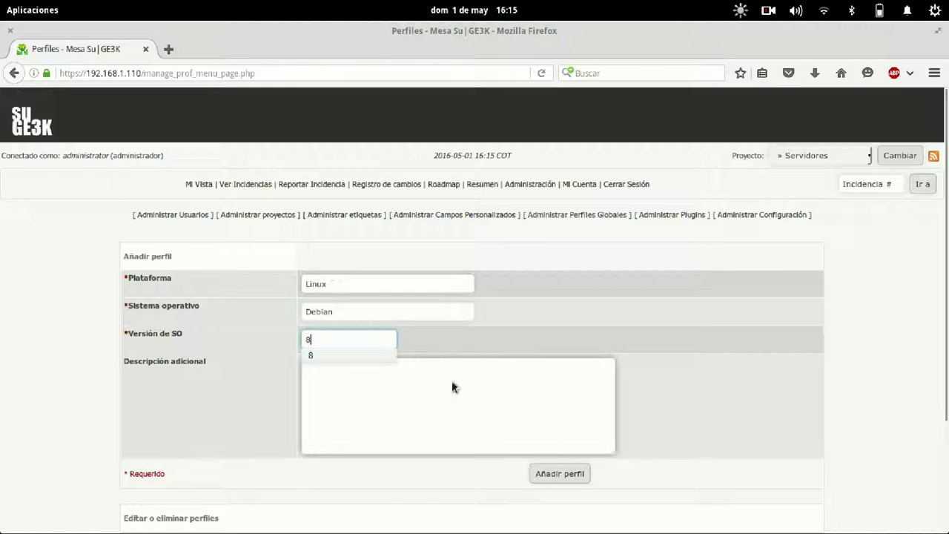
pyautogui.press('Tab')
pyautogui.click(555, 473)
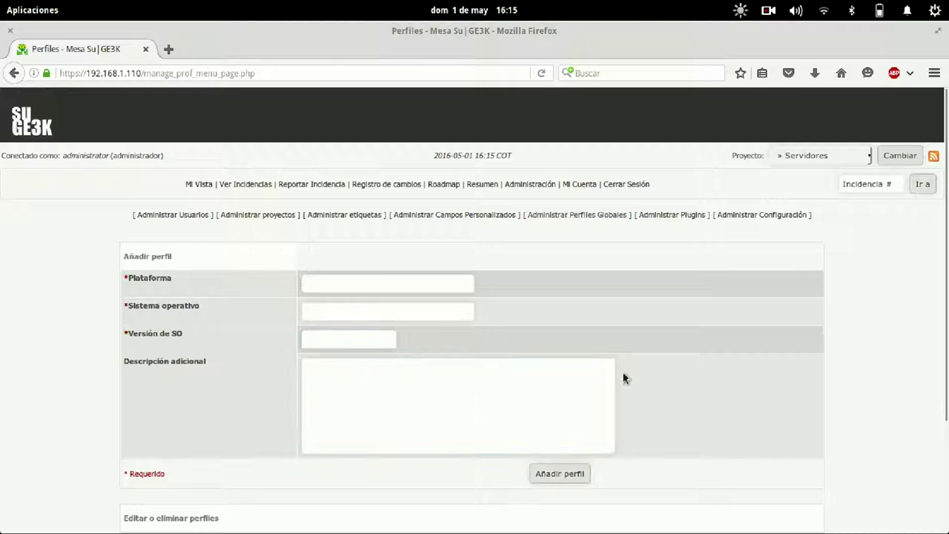
# Add the Linux Mint 17 global profile and review the saved profile list.
pyautogui.click(388, 275)
pyautogui.write('Linux')
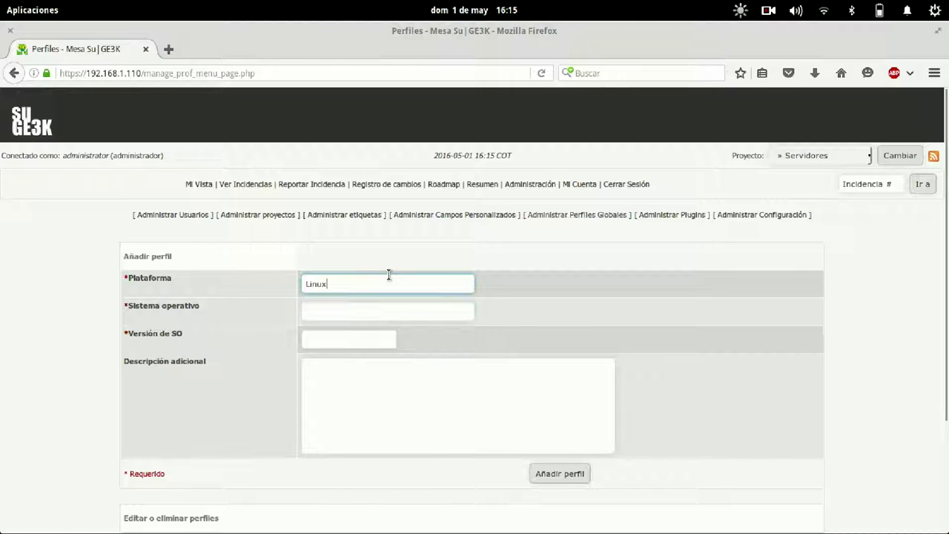
pyautogui.press('Tab')
pyautogui.write('M')
pyautogui.press('Tab')
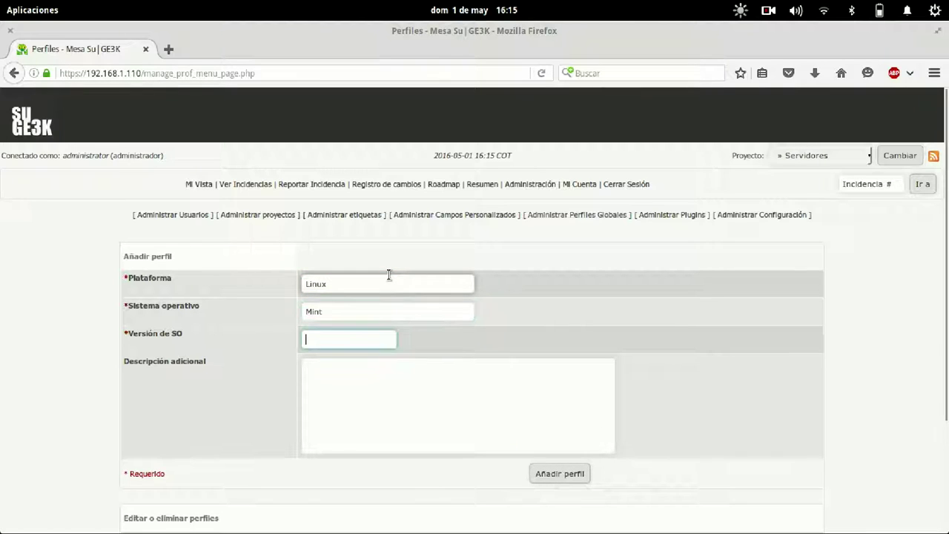
pyautogui.write('17')
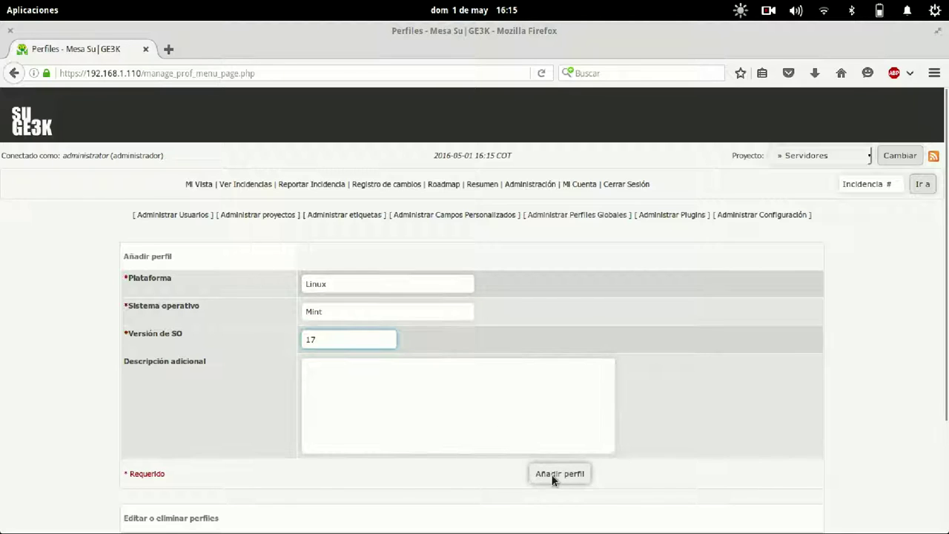
pyautogui.click(556, 475)
pyautogui.scroll(-3, 744, 390)
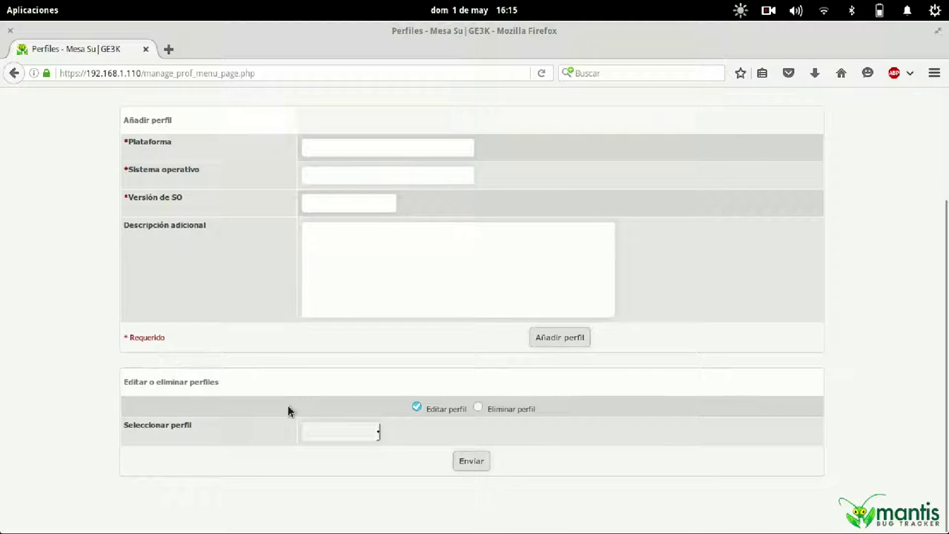
pyautogui.click(378, 433)
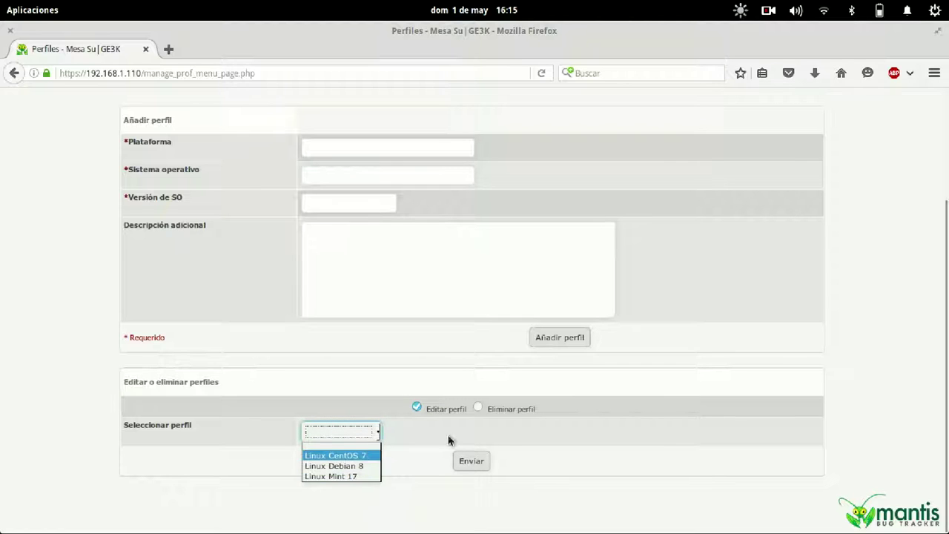
pyautogui.click(506, 444)
pyautogui.scroll(3, 506, 443)
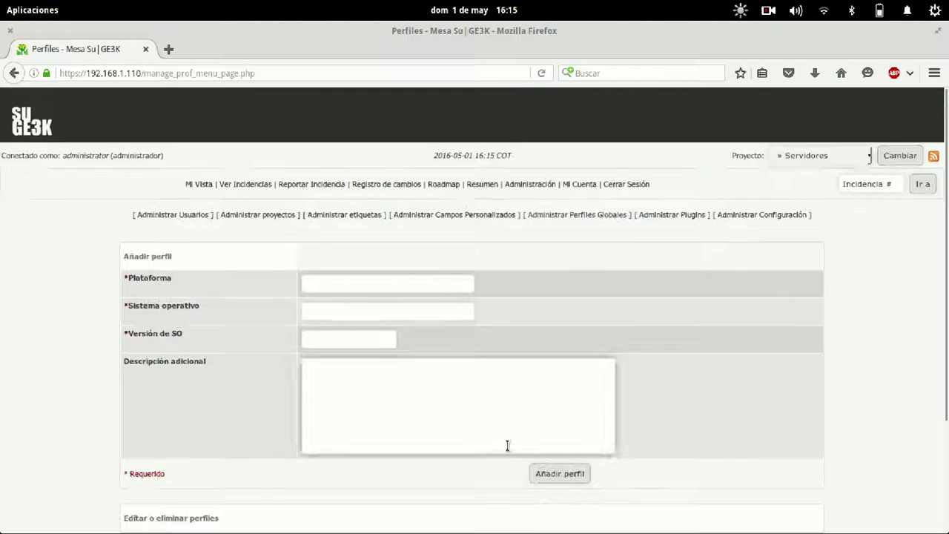
# On the issue report form, try the Linux CentOS 7 profile and collapse the optional system fields.
pyautogui.click(315, 185)
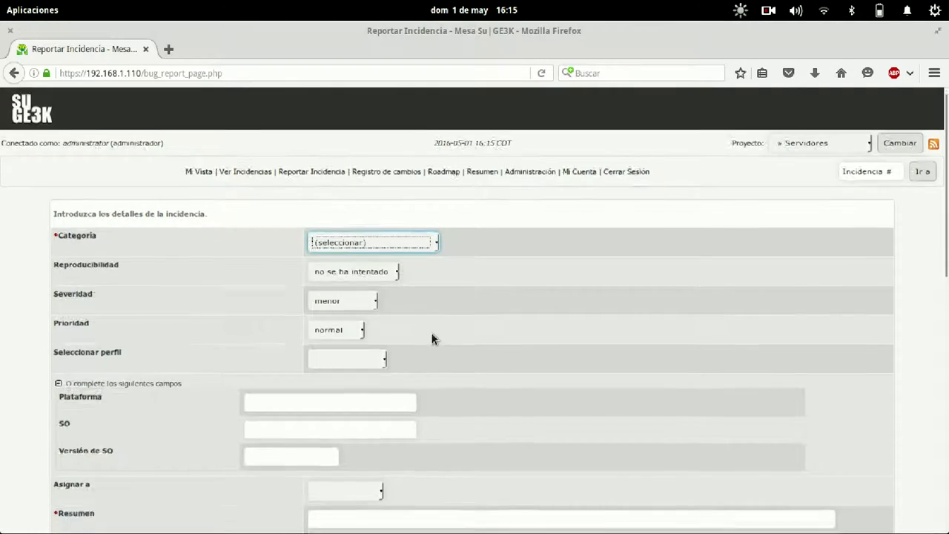
pyautogui.scroll(-3, 434, 339)
pyautogui.click(354, 256)
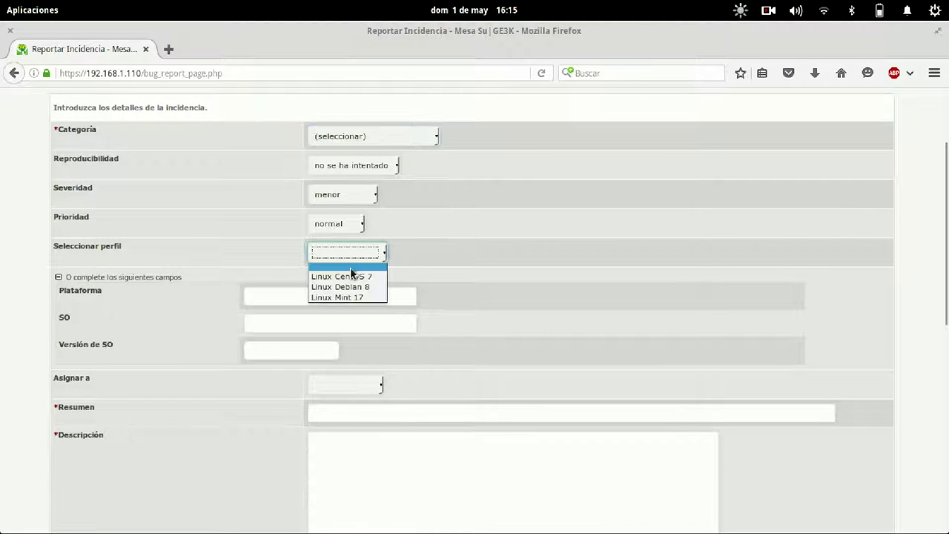
pyautogui.click(350, 278)
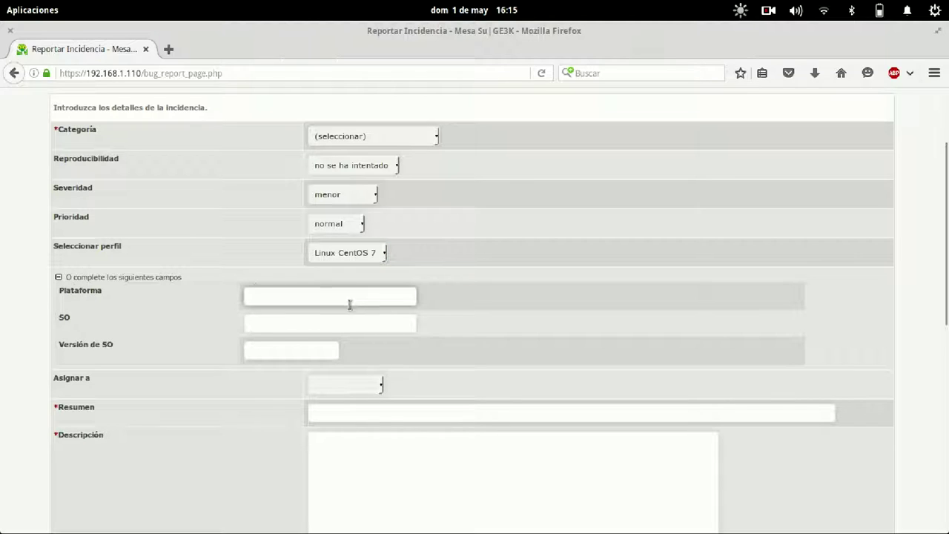
pyautogui.press('Tab')
pyautogui.press('Tab')
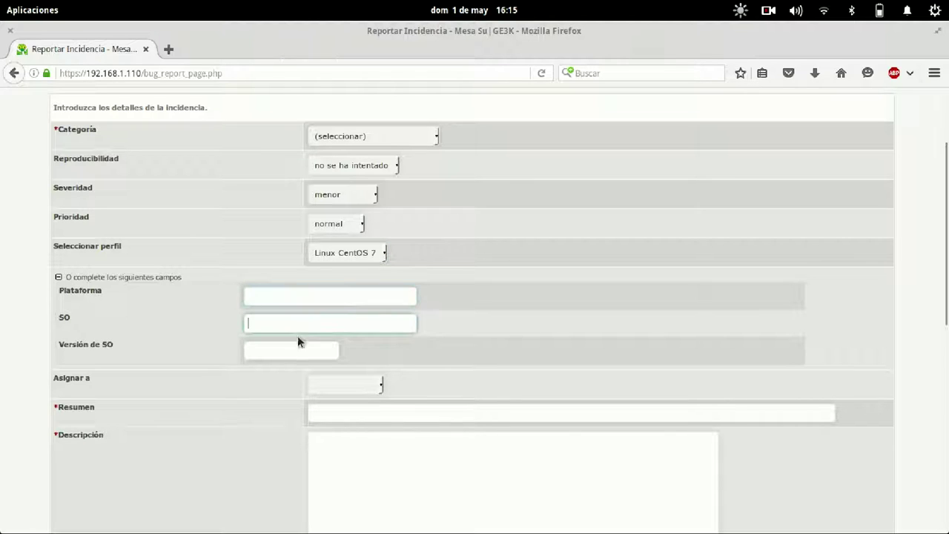
pyautogui.click(58, 277)
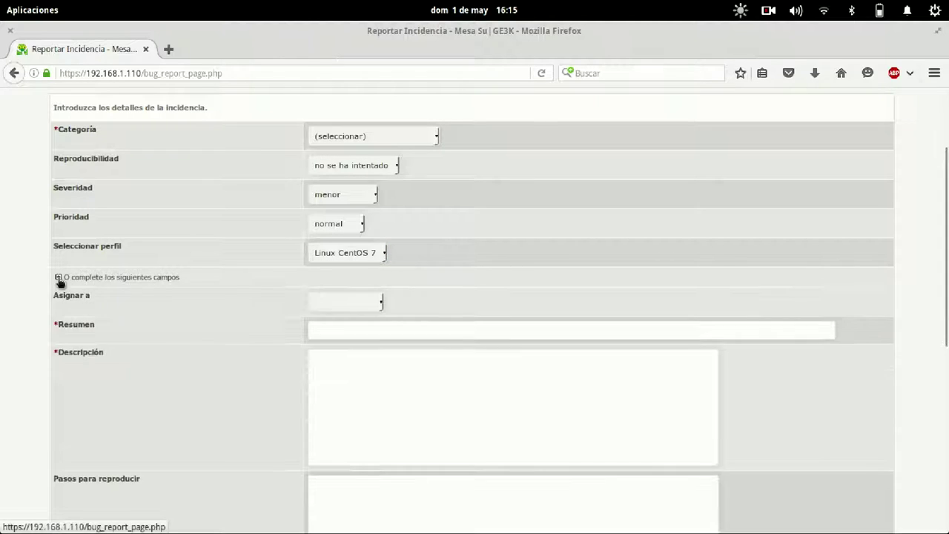
# Switch the profile from Linux Debian 8 to Linux Mint 17 and expand Plataforma, SO and Versión de SO.
pyautogui.click(349, 251)
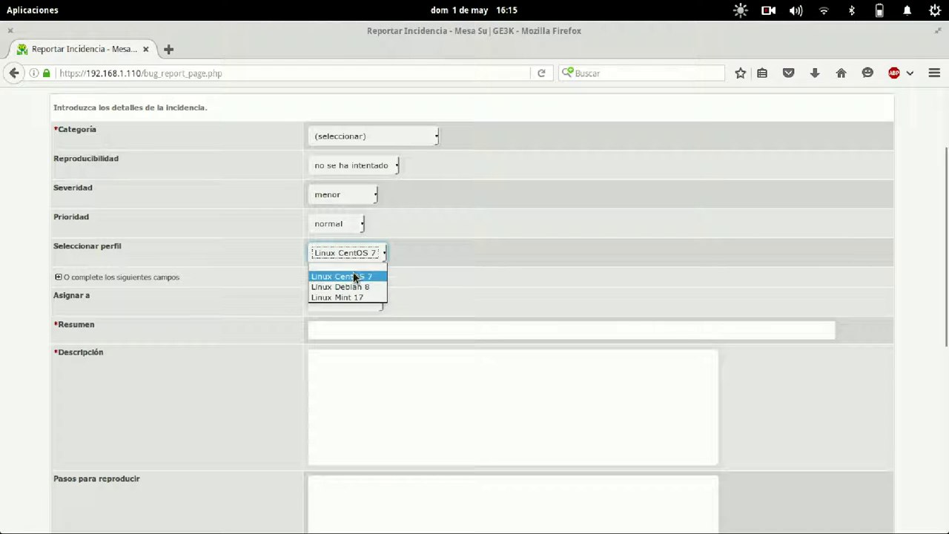
pyautogui.click(355, 287)
pyautogui.click(359, 256)
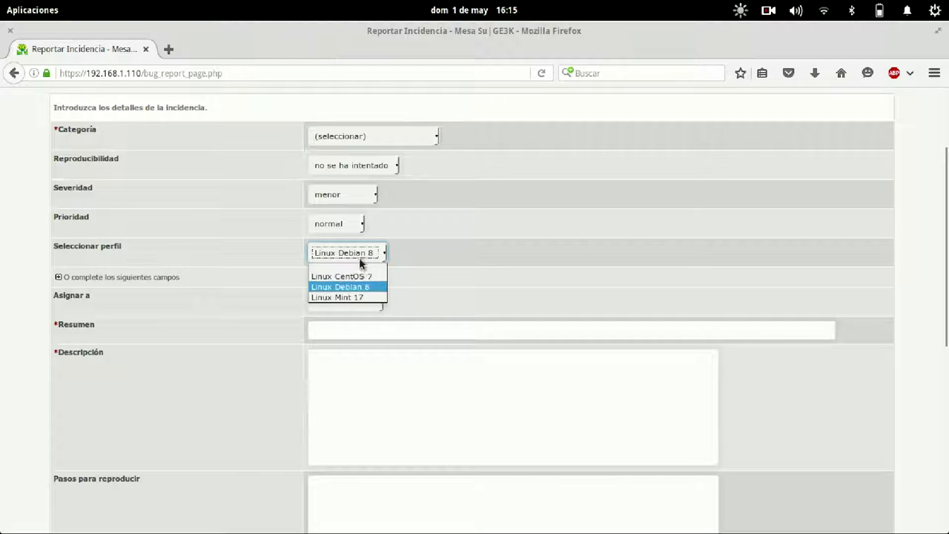
pyautogui.click(360, 296)
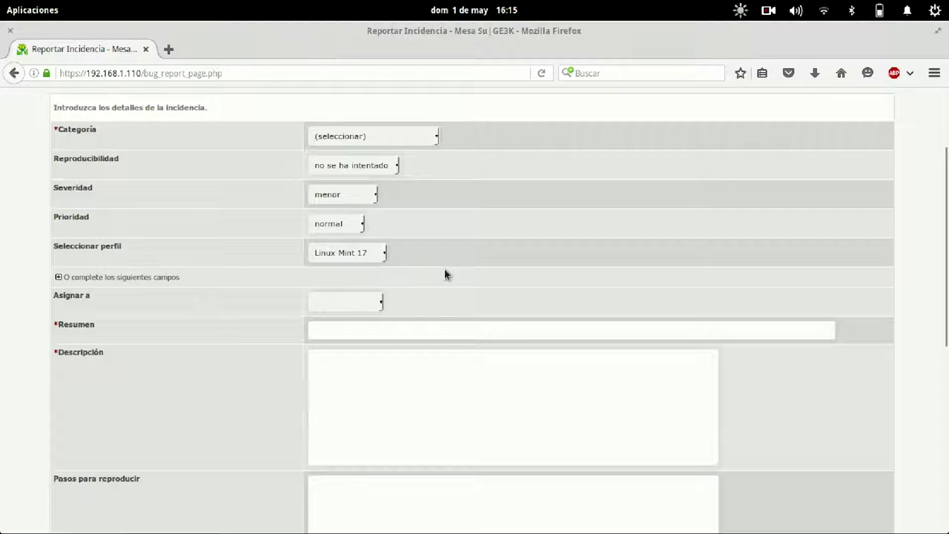
pyautogui.click(58, 276)
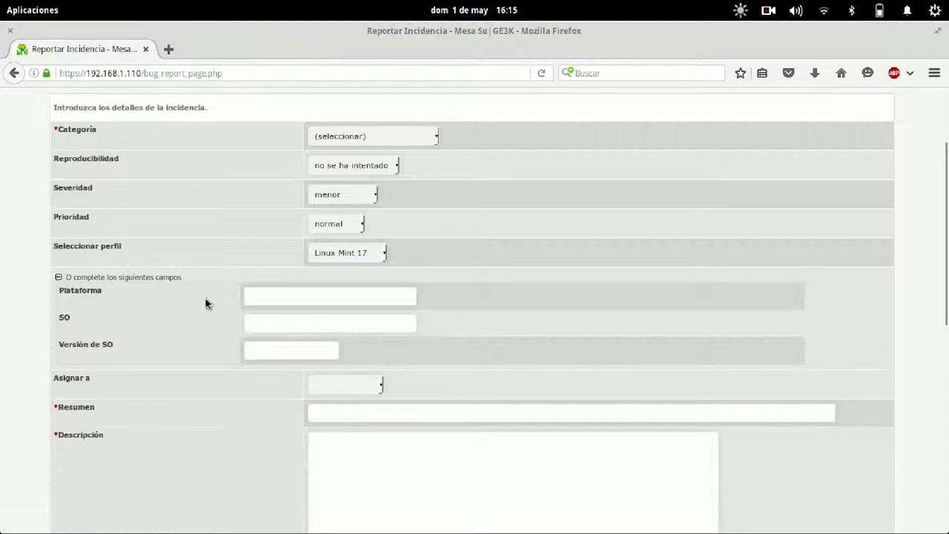
pyautogui.click(378, 255)
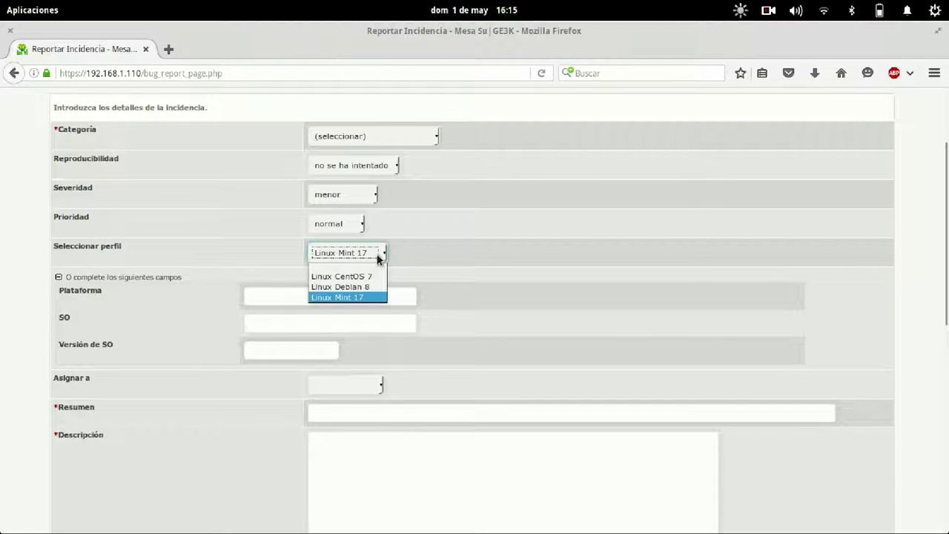
pyautogui.scroll(3, 506, 318)
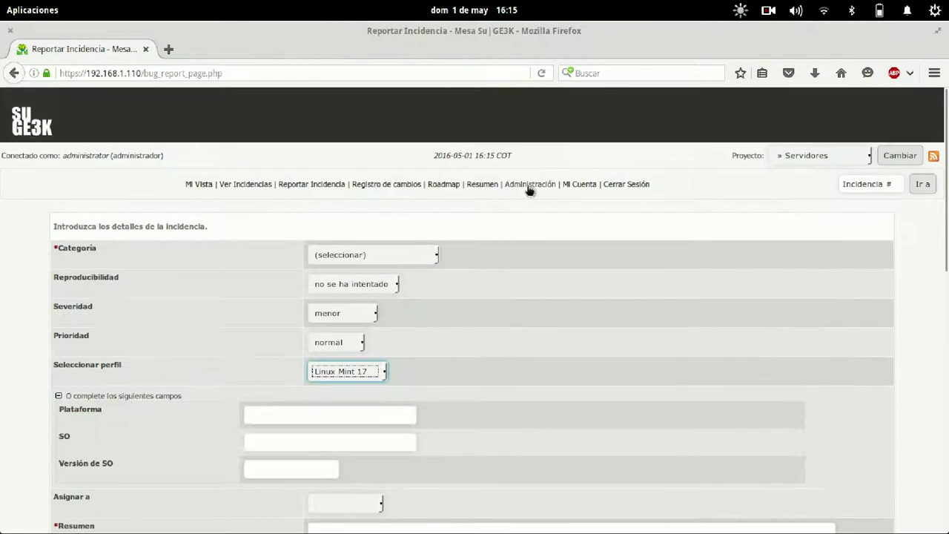
# Go from Administración to the Administrar Configuración page.
pyautogui.click(529, 185)
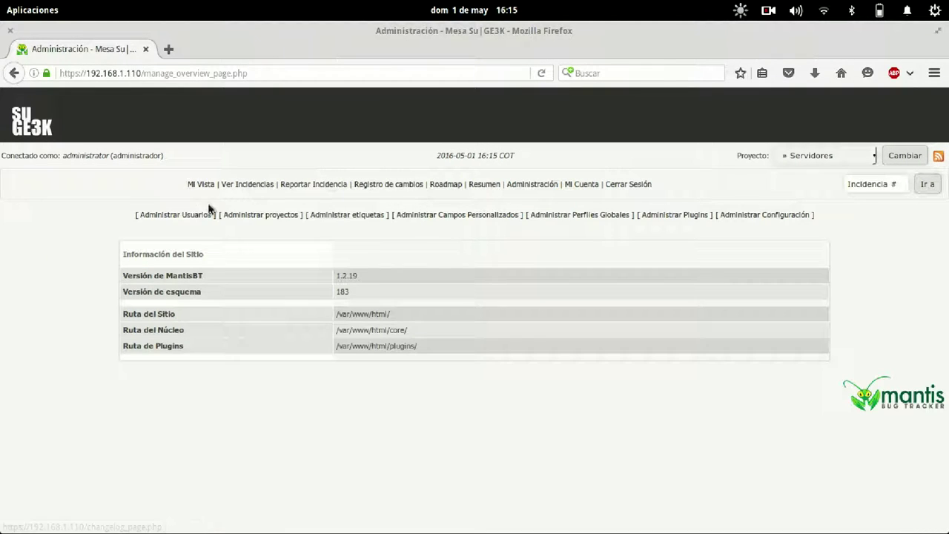
pyautogui.click(260, 215)
pyautogui.scroll(-1, 505, 387)
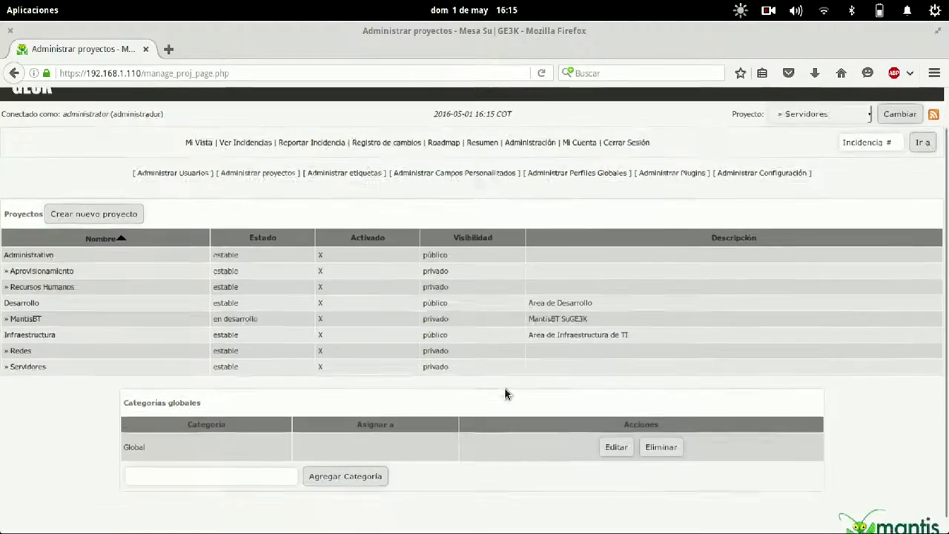
pyautogui.scroll(-1, 505, 387)
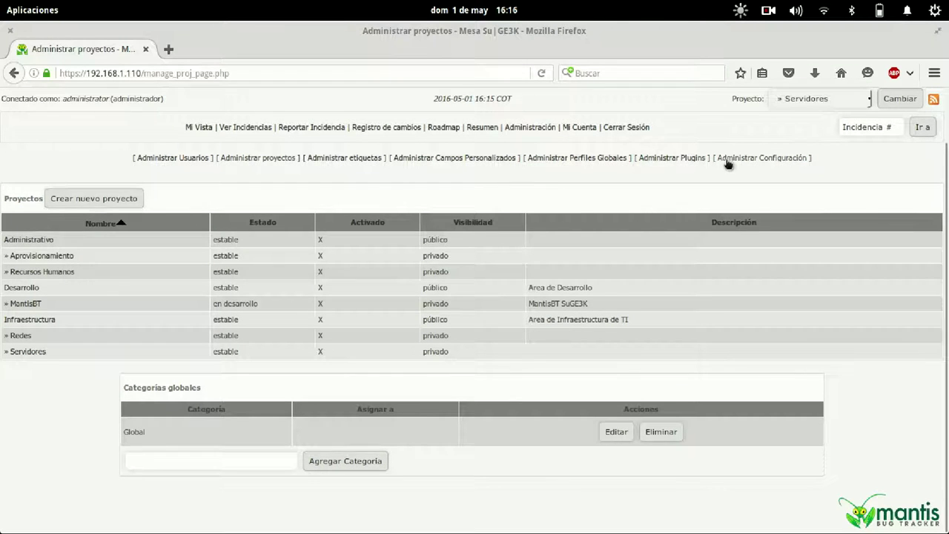
pyautogui.click(727, 159)
pyautogui.scroll(-15, 415, 280)
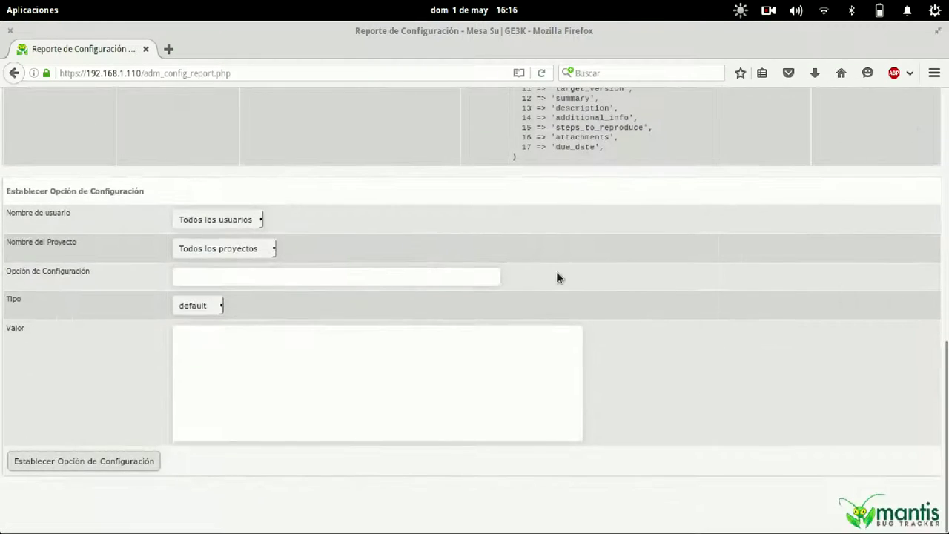
pyautogui.scroll(4, 557, 277)
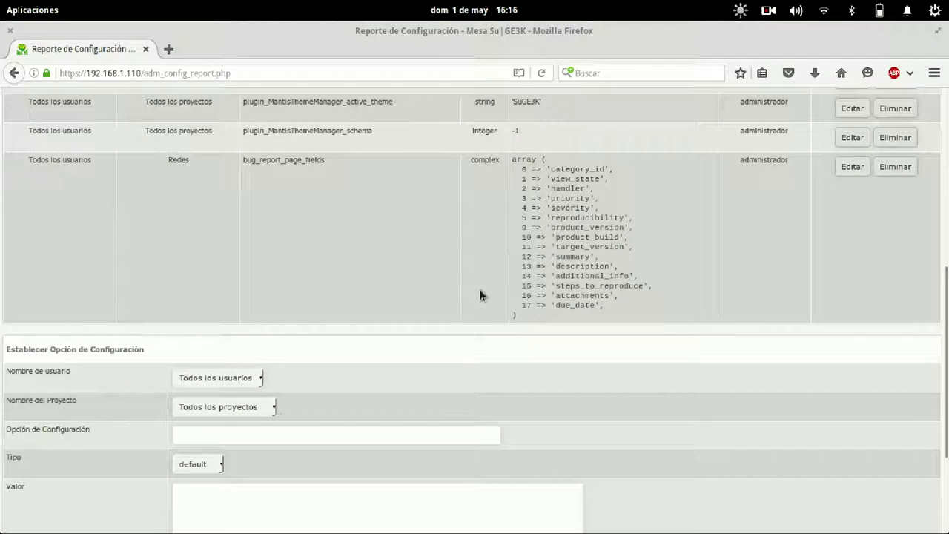
# Enter bug_report_page_fields as the option name, keeping the default value type.
pyautogui.click(249, 433)
pyautogui.write('b')
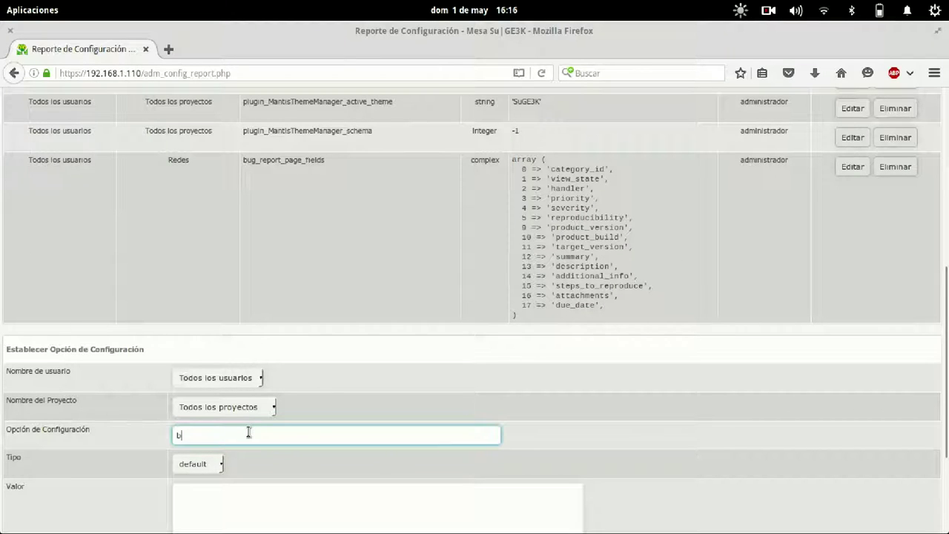
pyautogui.write('u')
pyautogui.press('Down')
pyautogui.press('Return')
pyautogui.click(206, 466)
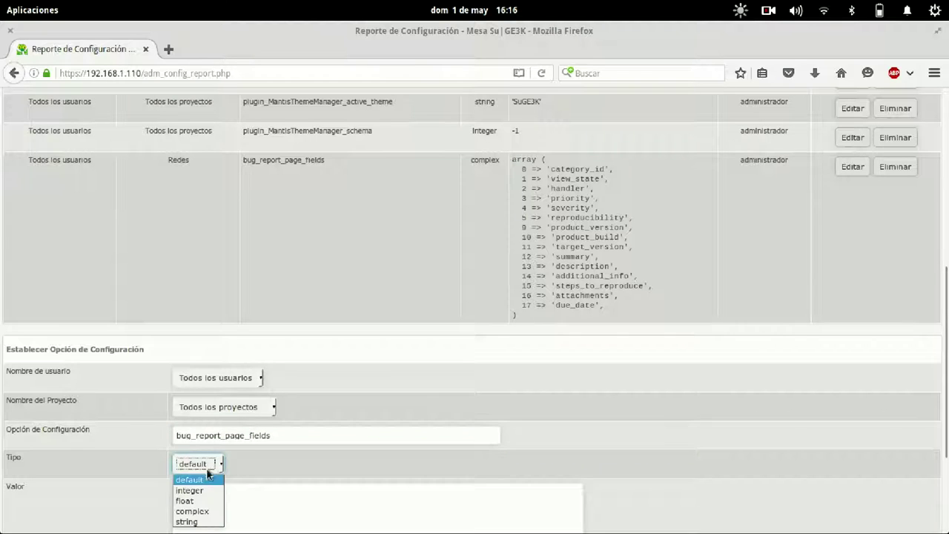
pyautogui.click(510, 467)
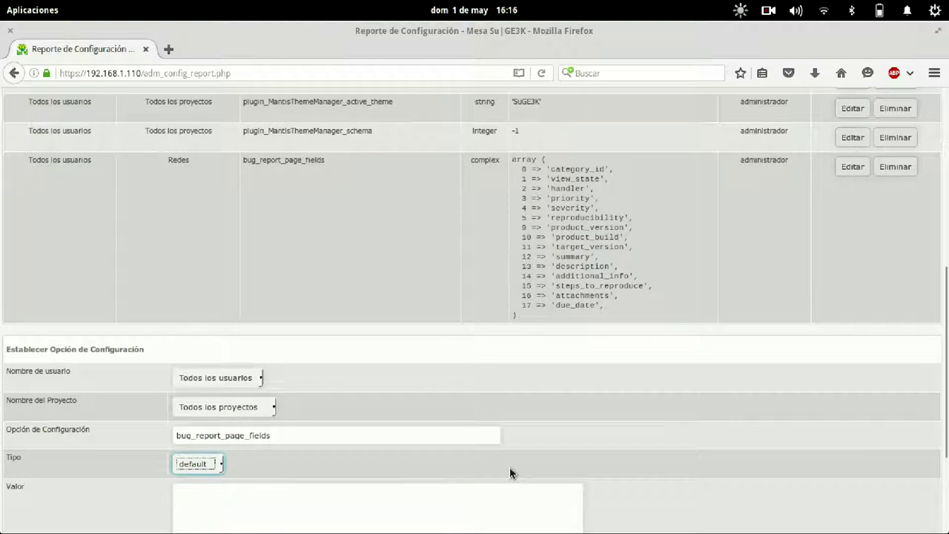
pyautogui.scroll(-3, 510, 467)
# Paste the field array without os, os_version and product_version, and save it for » Servidores.
pyautogui.click(396, 409)
pyautogui.hotkey('ctrl', 'v')
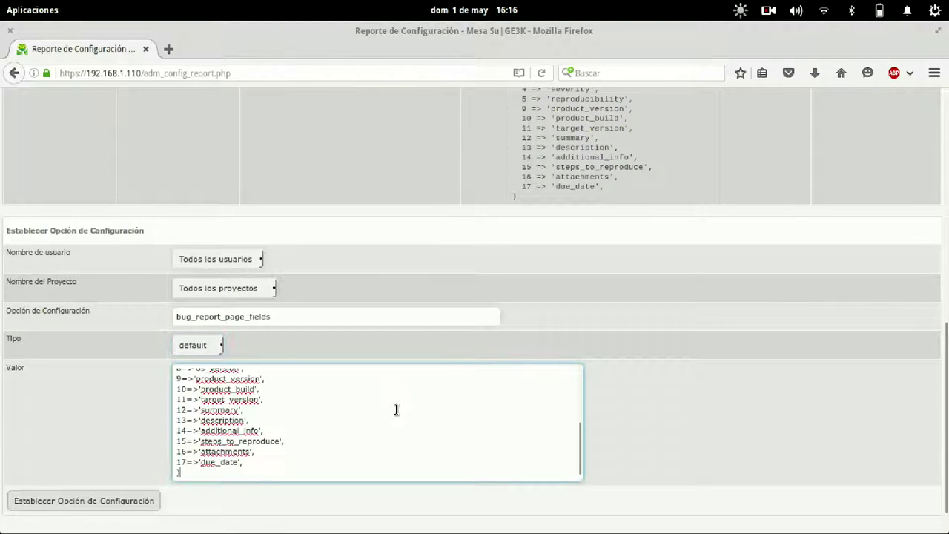
pyautogui.press('Up')
pyautogui.press('Up')
pyautogui.press('Up')
pyautogui.press('Up')
pyautogui.press('Up')
pyautogui.press('Up')
pyautogui.press('Up')
pyautogui.press('Up')
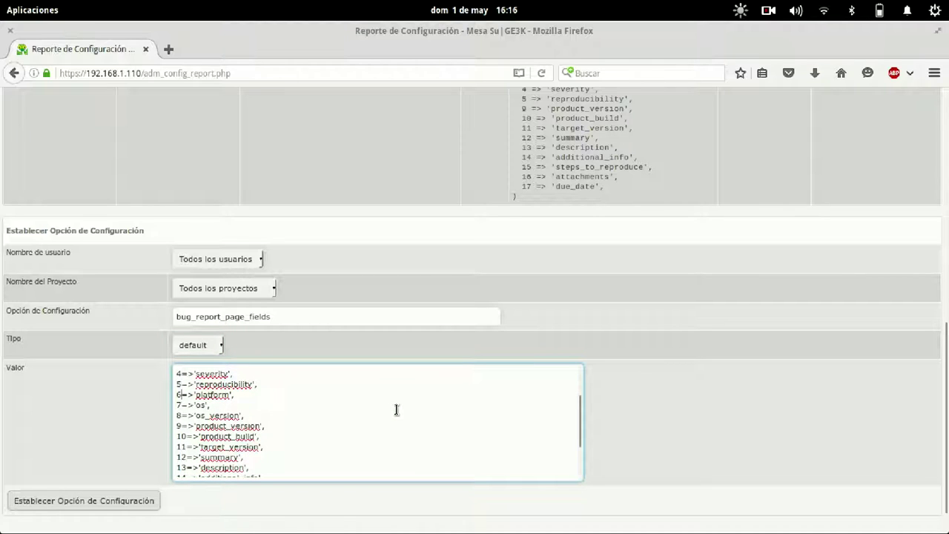
pyautogui.hotkey('shift', 'Down')
pyautogui.hotkey('shift', 'Down')
pyautogui.hotkey('shift', 'Down')
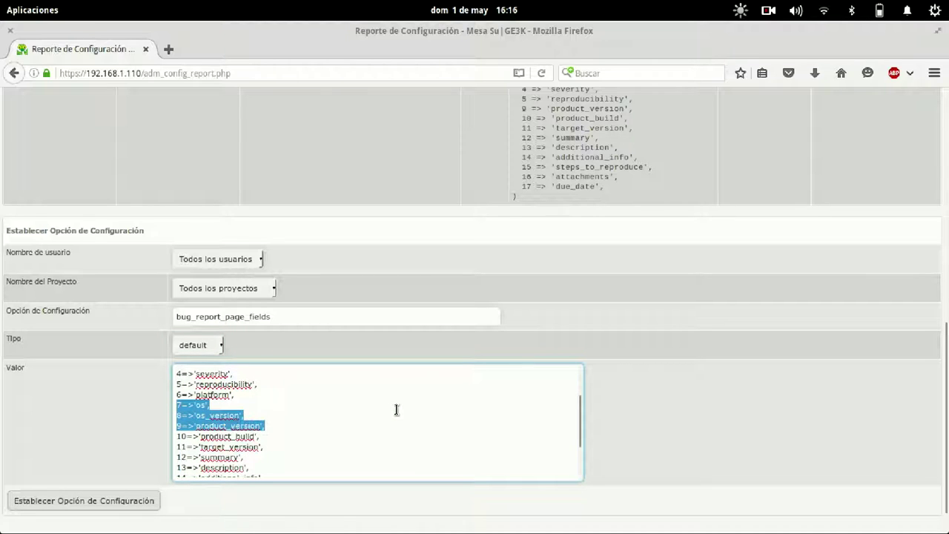
pyautogui.press('Delete')
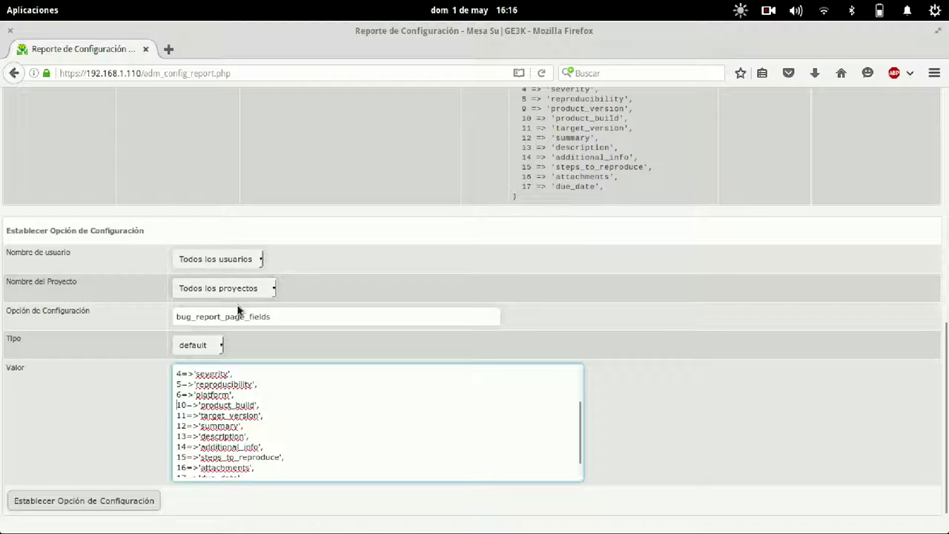
pyautogui.click(251, 288)
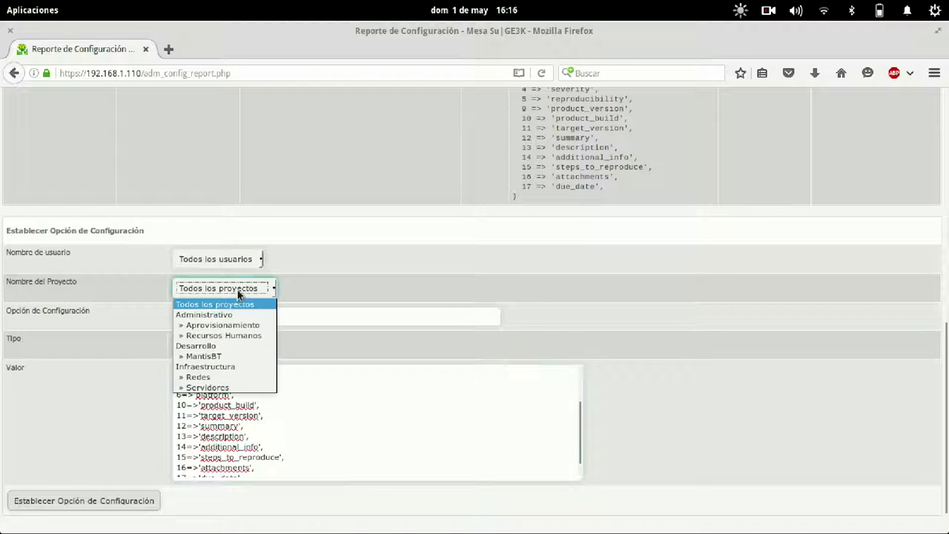
pyautogui.click(201, 384)
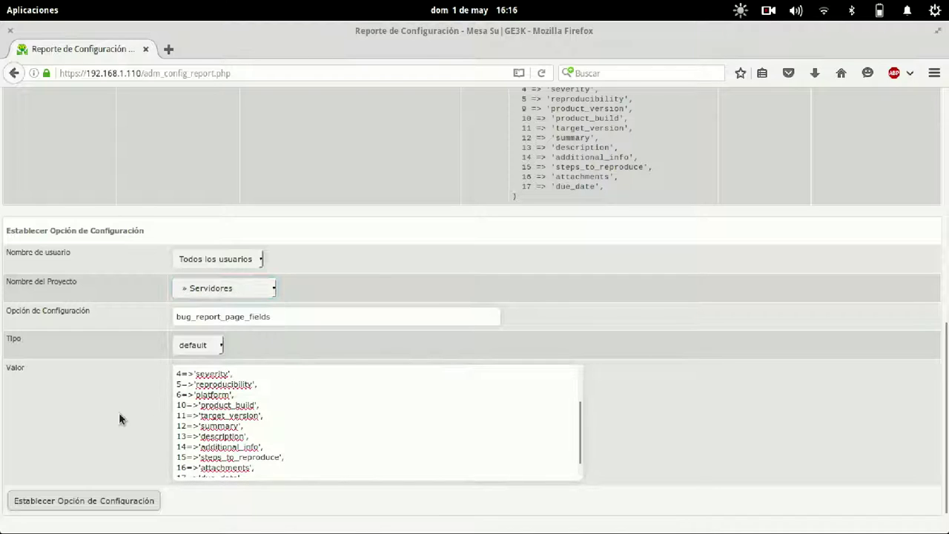
pyautogui.click(82, 499)
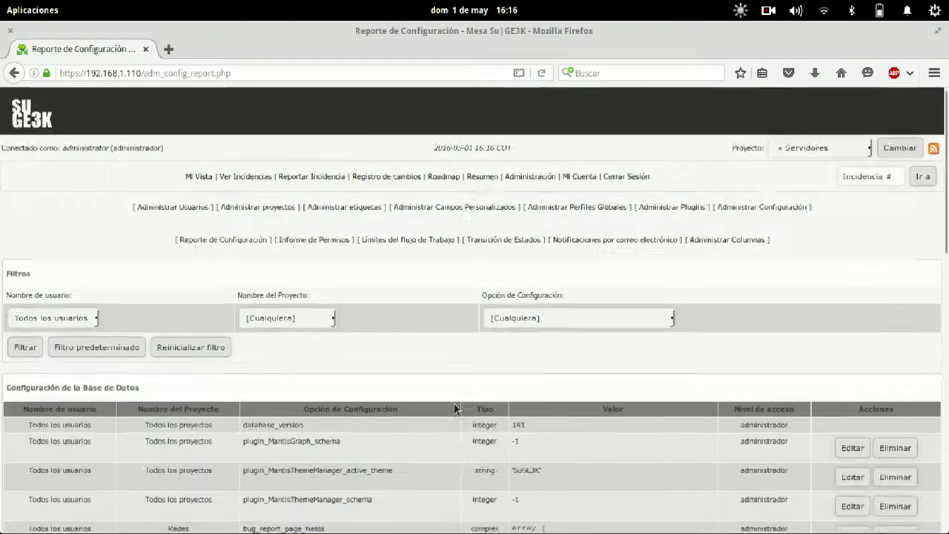
# Check the issue report form by choosing the Linux CentOS 7 profile.
pyautogui.scroll(10, 455, 409)
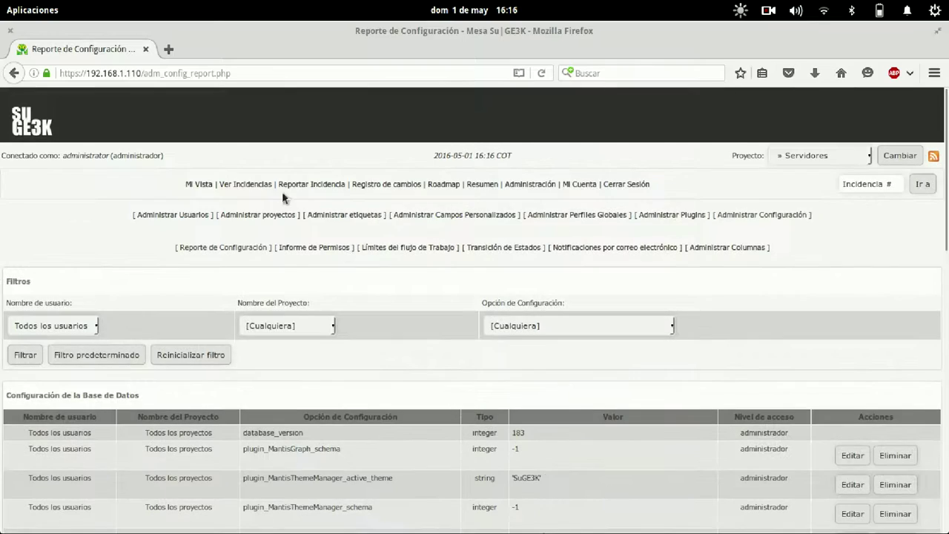
pyautogui.click(300, 187)
pyautogui.scroll(-1, 597, 355)
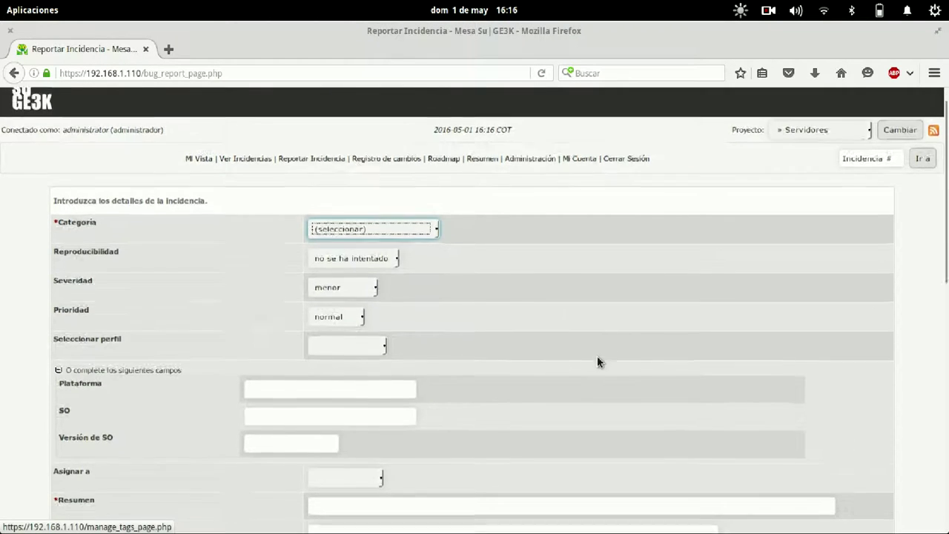
pyautogui.click(321, 331)
pyautogui.click(568, 343)
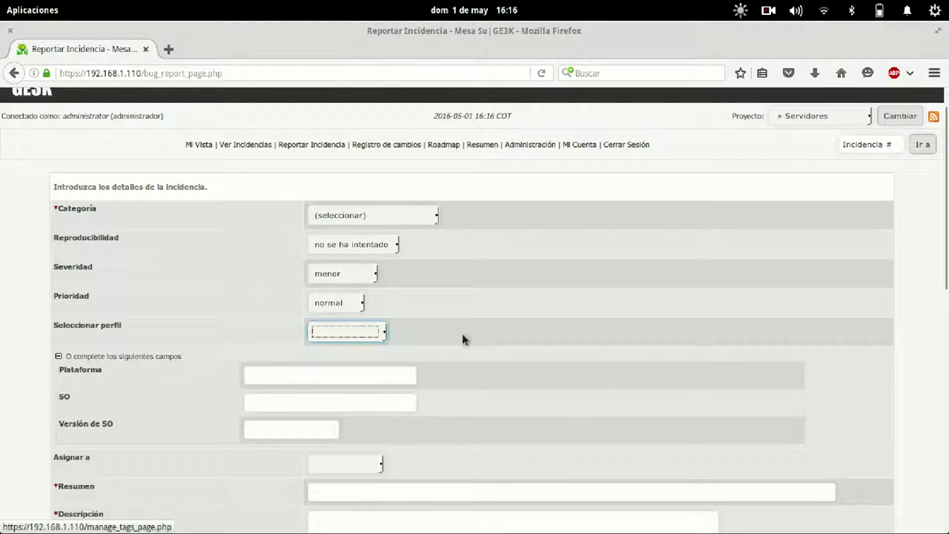
pyautogui.click(329, 331)
pyautogui.click(343, 356)
pyautogui.scroll(-4, 508, 337)
pyautogui.scroll(5, 647, 285)
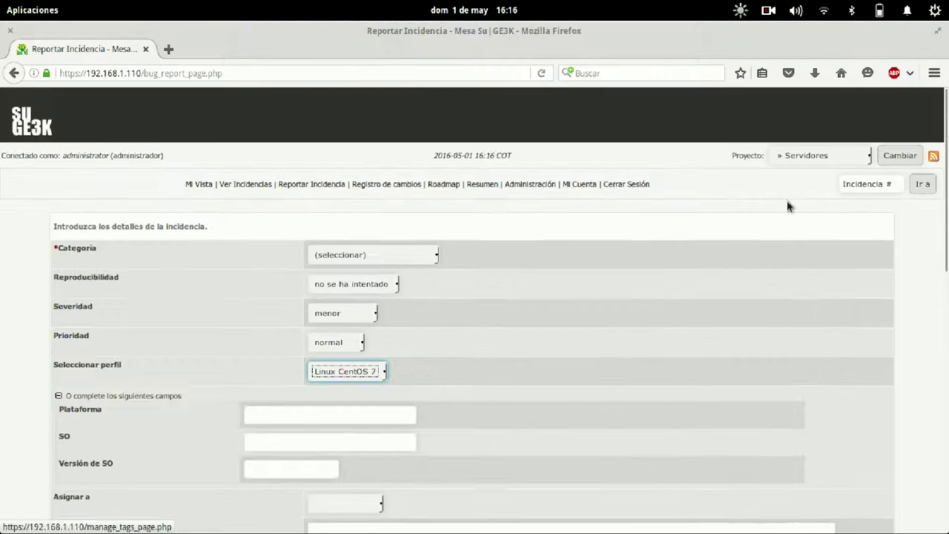
# Edit the Servidores bug_report_page_fields value to drop product_build and target_version, then save.
pyautogui.click(540, 184)
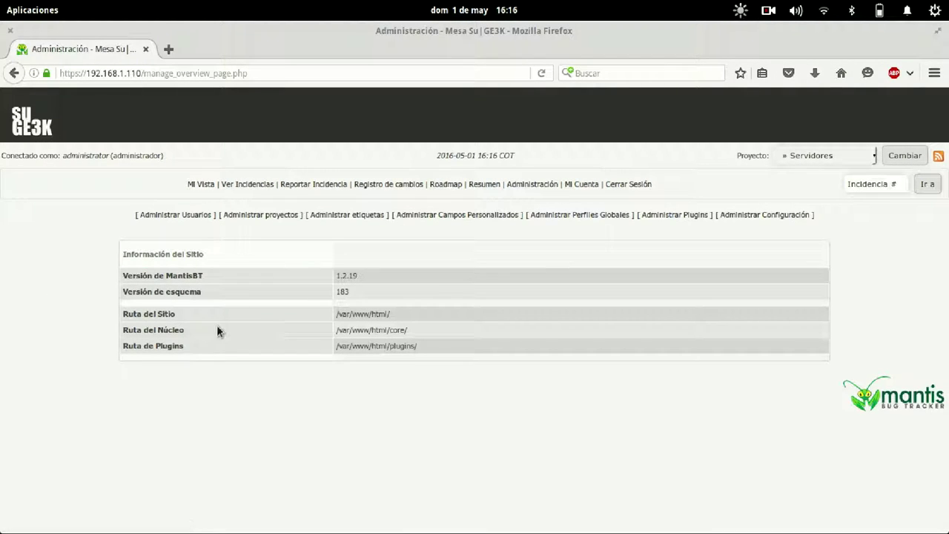
pyautogui.click(737, 216)
pyautogui.scroll(-14, 305, 356)
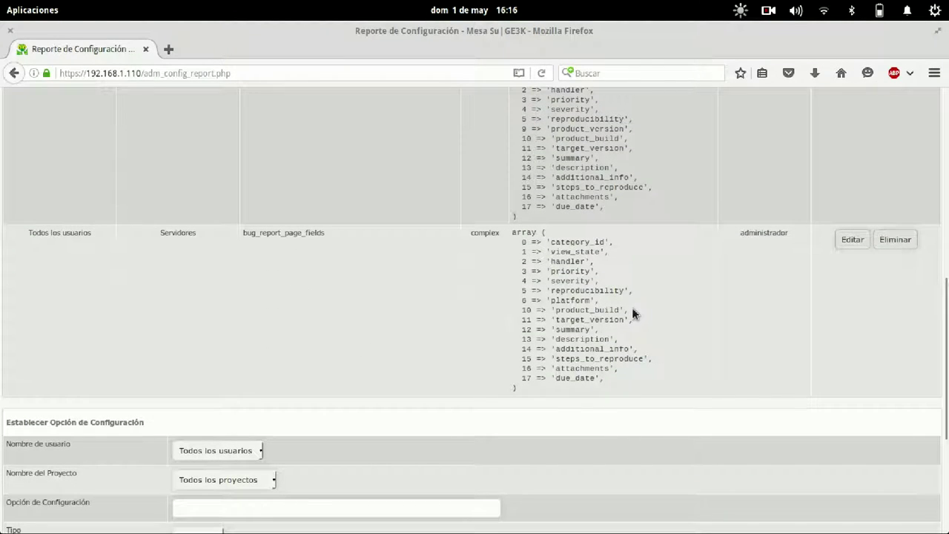
pyautogui.click(853, 240)
pyautogui.scroll(-2, 287, 369)
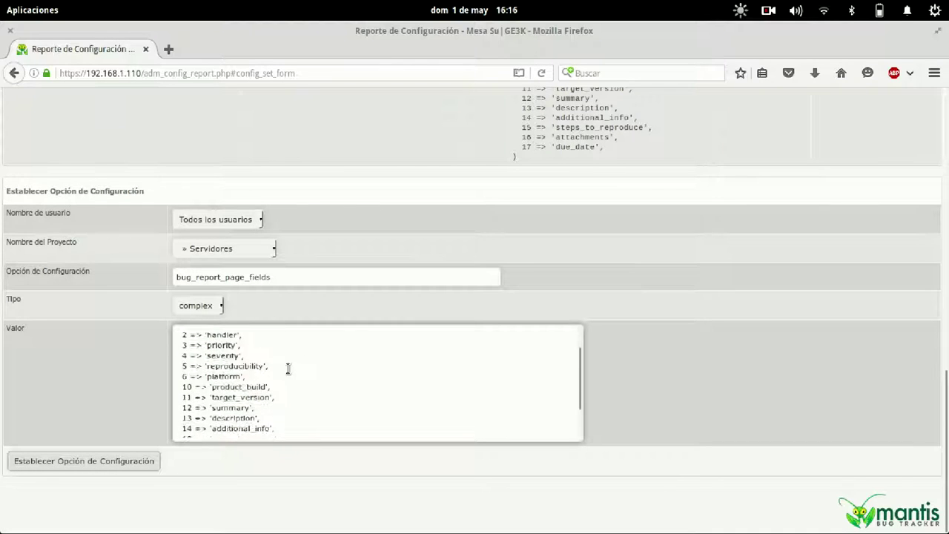
pyautogui.click(288, 369)
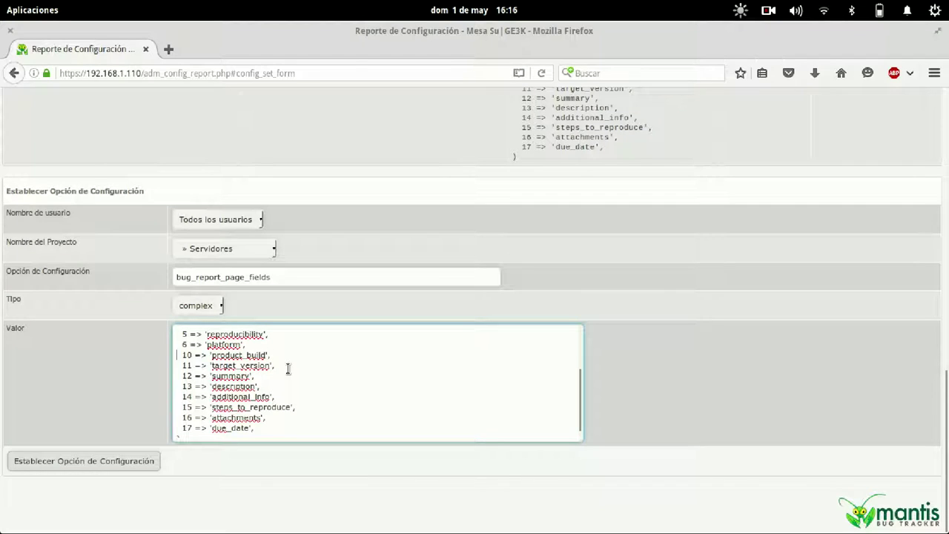
pyautogui.hotkey('shift', 'Down')
pyautogui.hotkey('shift', 'Down')
pyautogui.press('Delete')
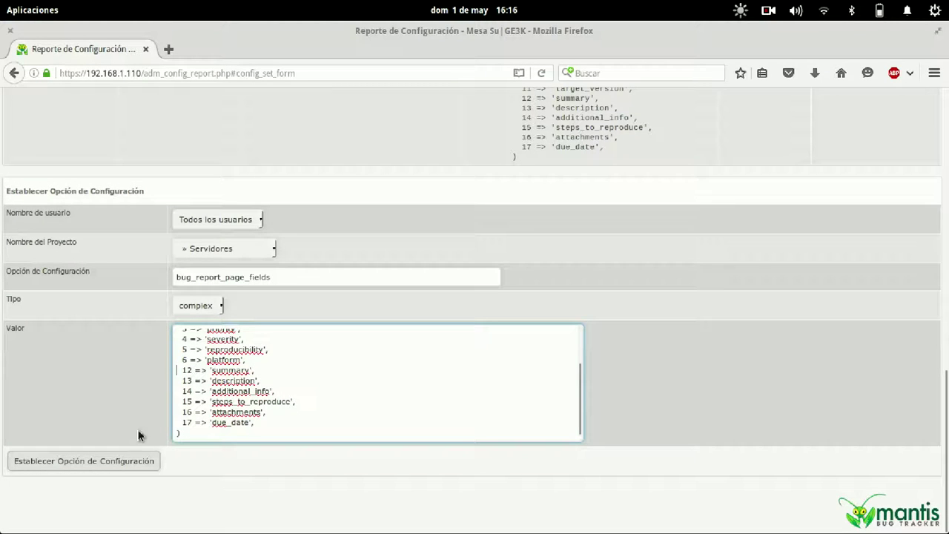
pyautogui.click(102, 461)
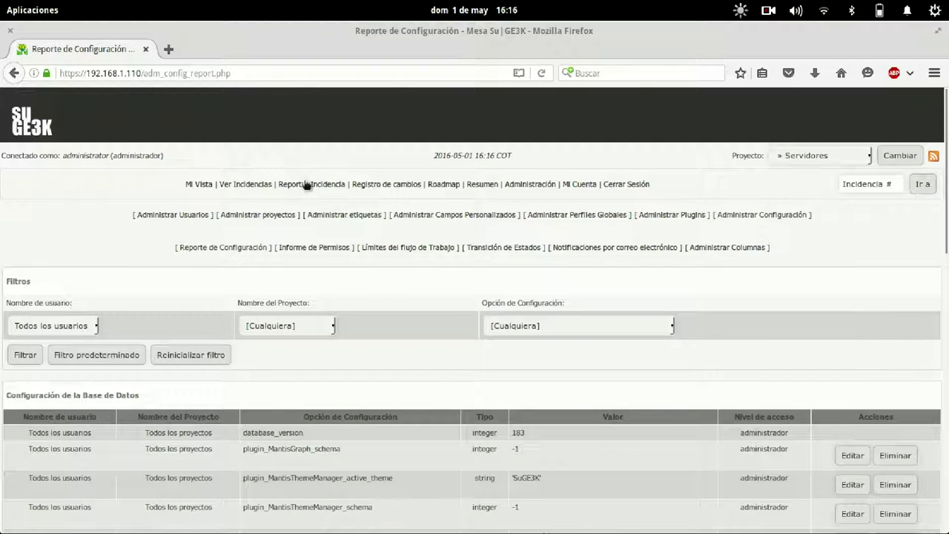
# On the new report form, collapse the platform fields and view the profile choices without picking one.
pyautogui.click(307, 184)
pyautogui.scroll(-4, 83, 382)
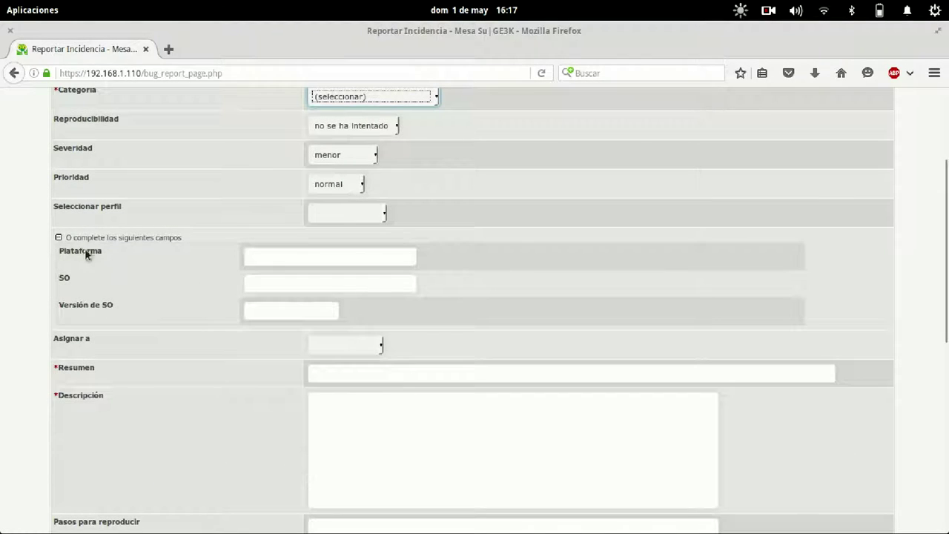
pyautogui.click(58, 238)
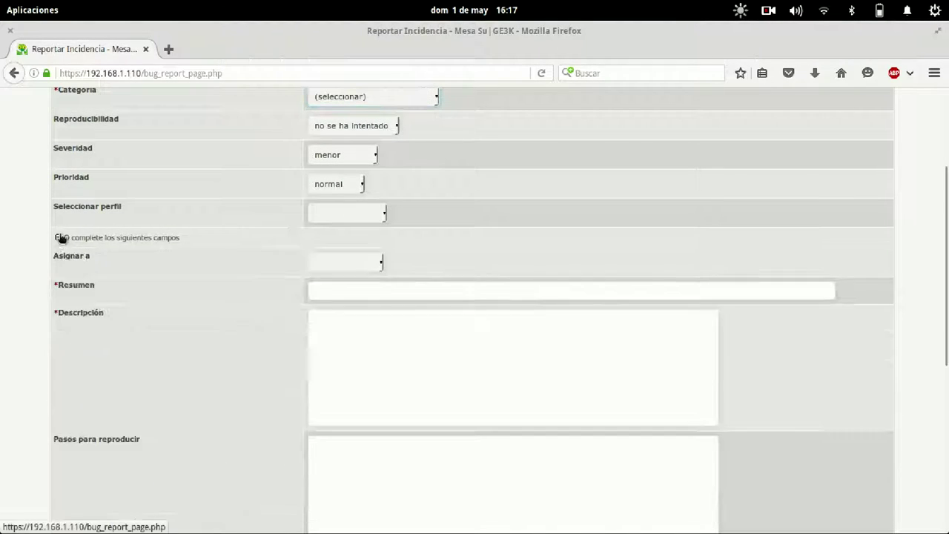
pyautogui.click(373, 219)
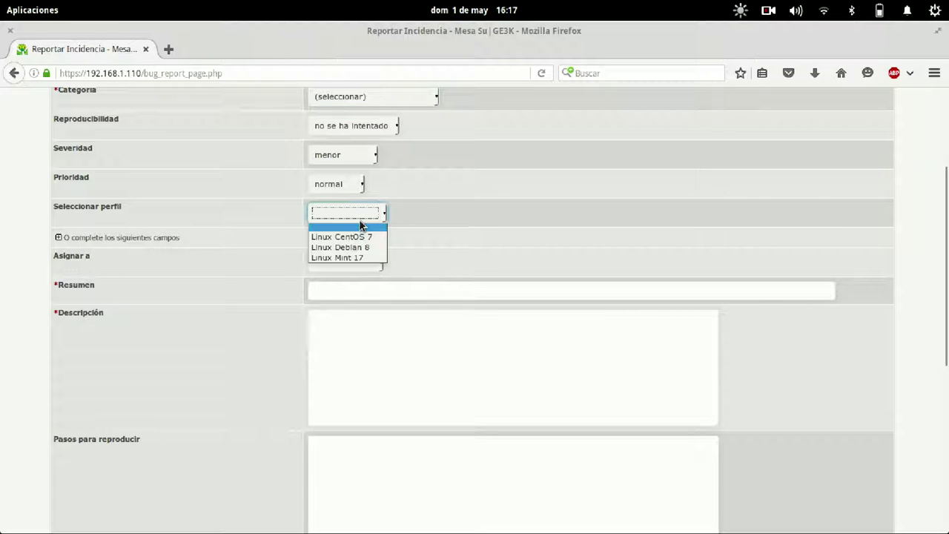
pyautogui.click(449, 224)
pyautogui.scroll(-5, 449, 224)
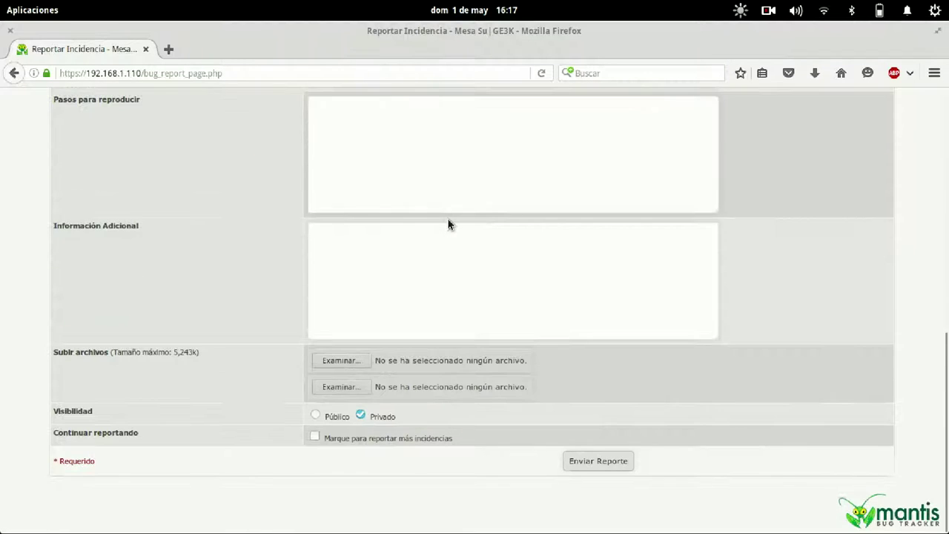
# Try the file attachment picker, cancel it, and check the category list without changing it.
pyautogui.click(338, 360)
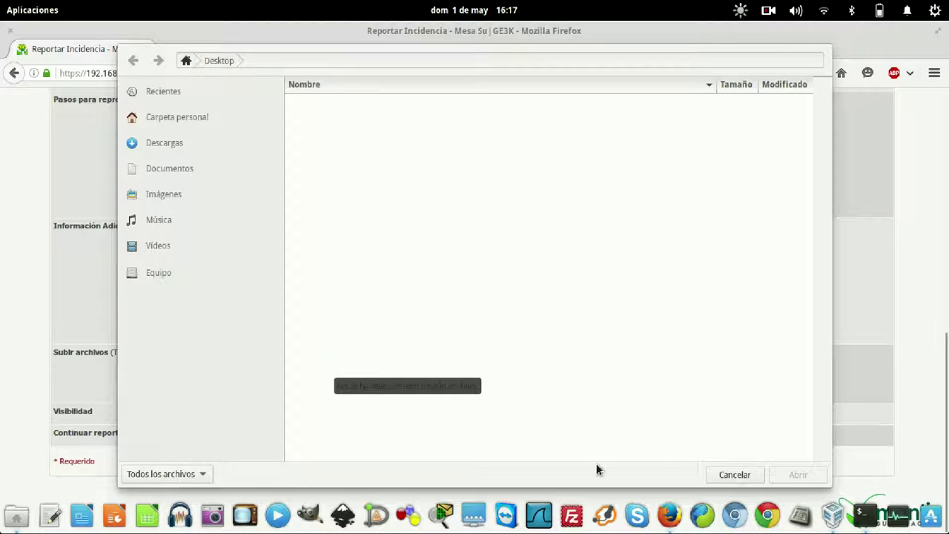
pyautogui.click(718, 476)
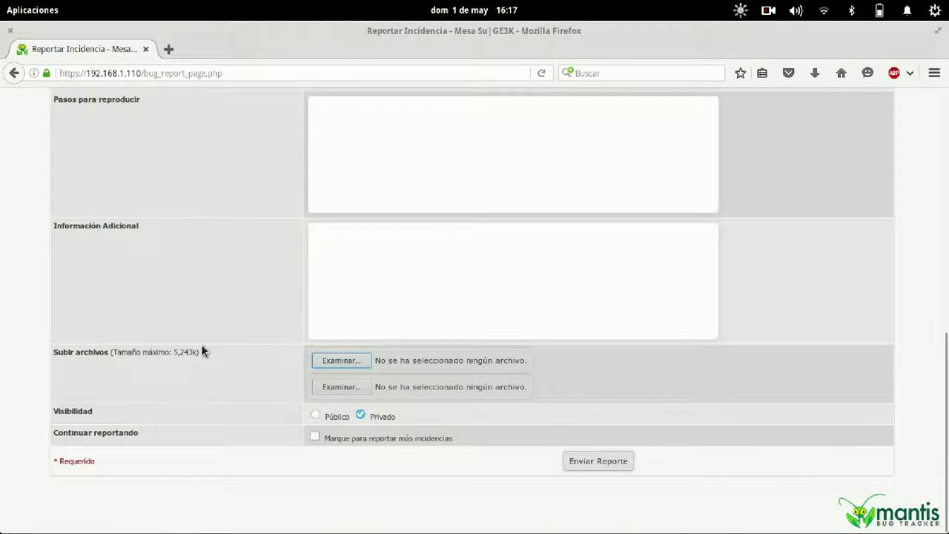
pyautogui.scroll(7, 201, 345)
pyautogui.scroll(-7, 201, 344)
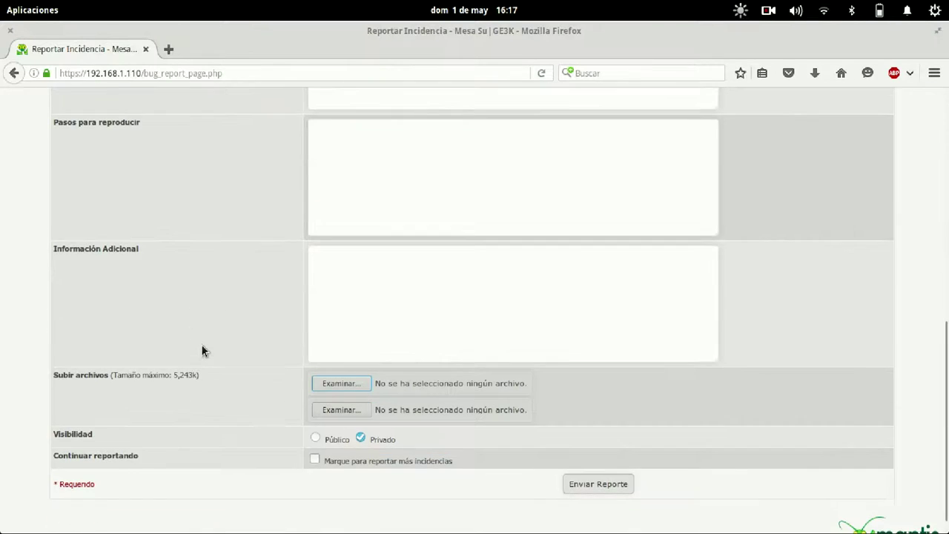
pyautogui.scroll(7, 201, 345)
pyautogui.scroll(-7, 201, 344)
pyautogui.scroll(2, 201, 344)
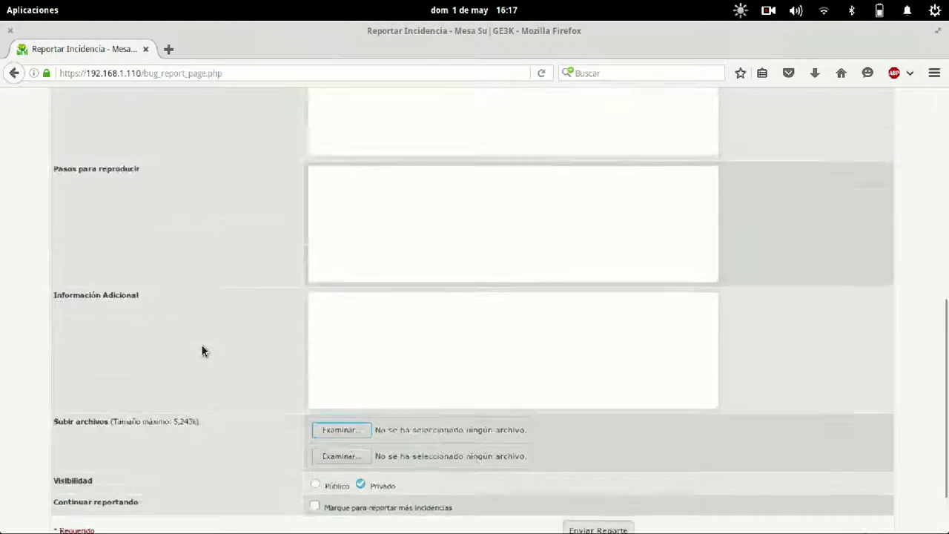
pyautogui.scroll(7, 201, 345)
pyautogui.scroll(-4, 201, 344)
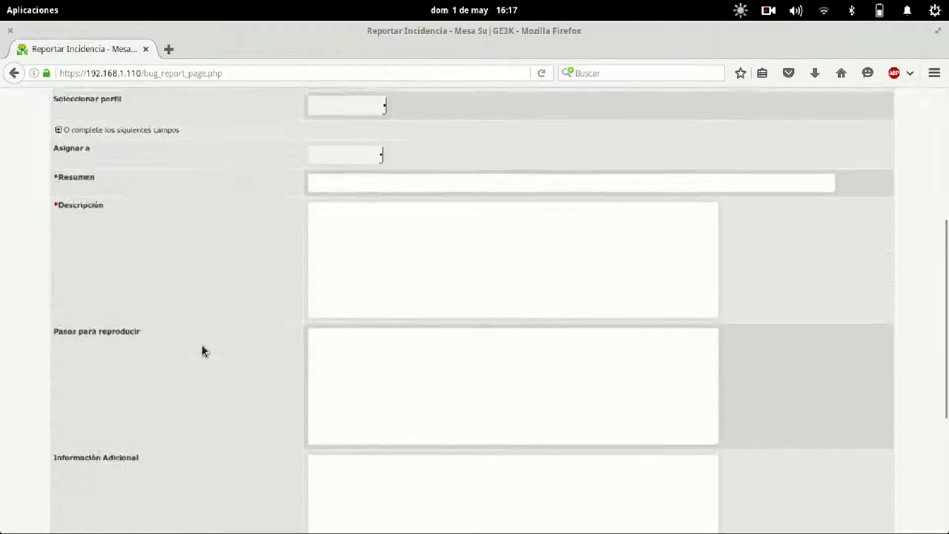
pyautogui.scroll(4, 201, 344)
pyautogui.click(422, 253)
pyautogui.click(422, 253)
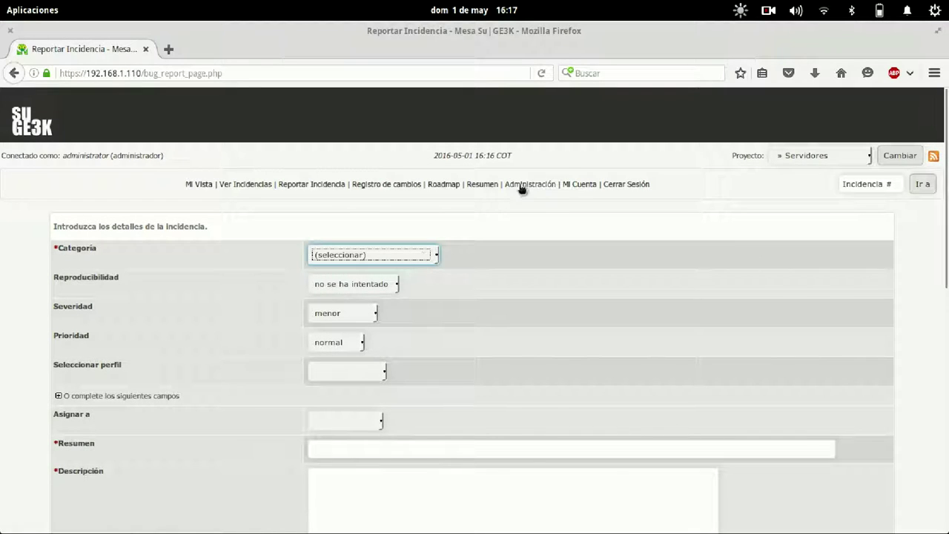
# Go to Administración's project list and open the Redes project for editing.
pyautogui.click(522, 185)
pyautogui.click(193, 215)
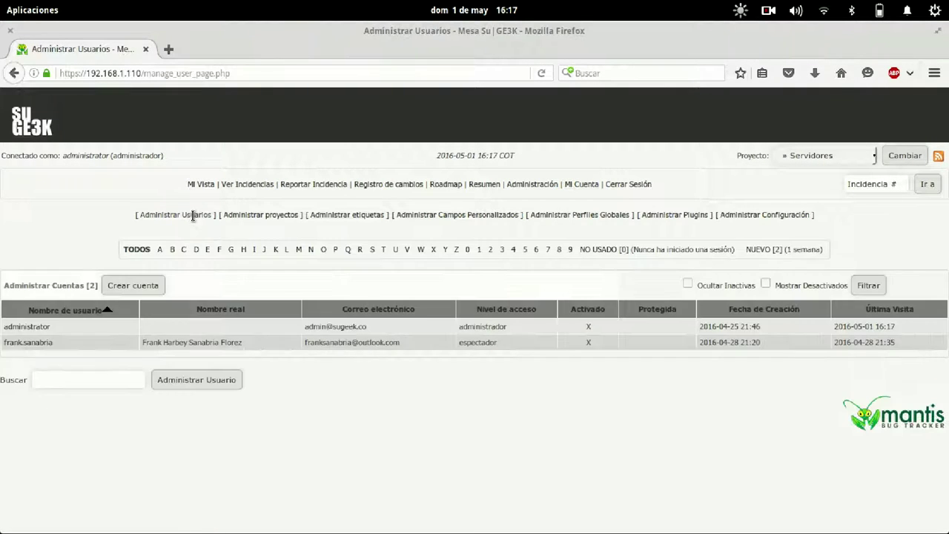
pyautogui.click(248, 215)
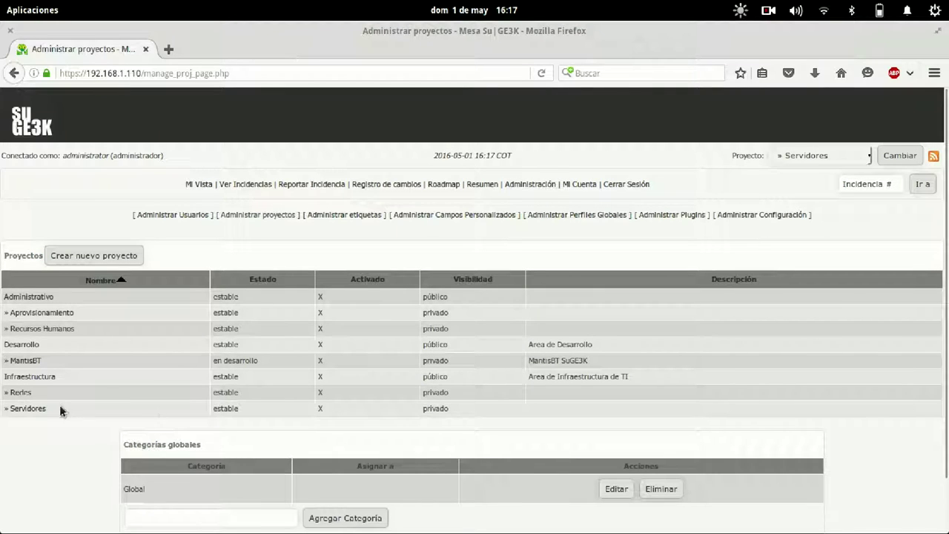
pyautogui.click(21, 392)
# Add the Redes categories Switch, Router and Punto de Red.
pyautogui.scroll(-5, 370, 386)
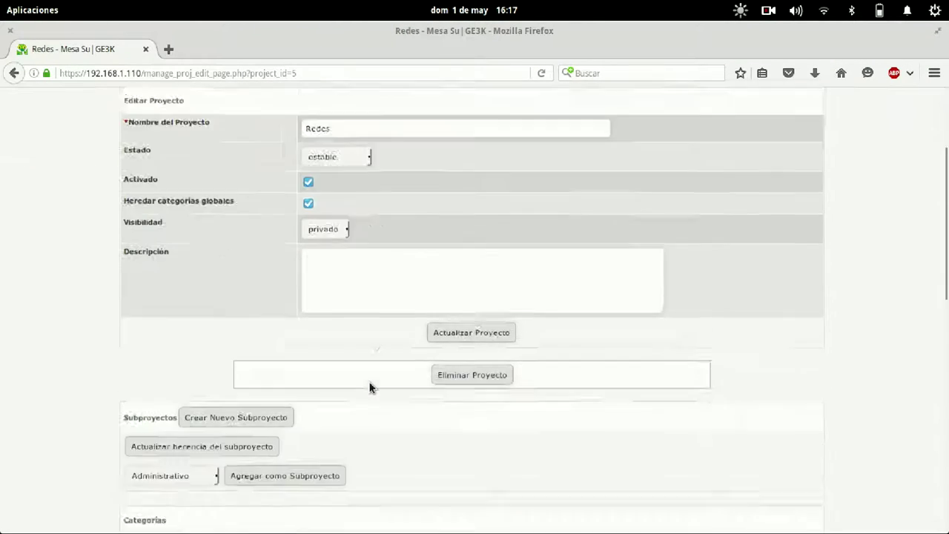
pyautogui.scroll(-3, 370, 387)
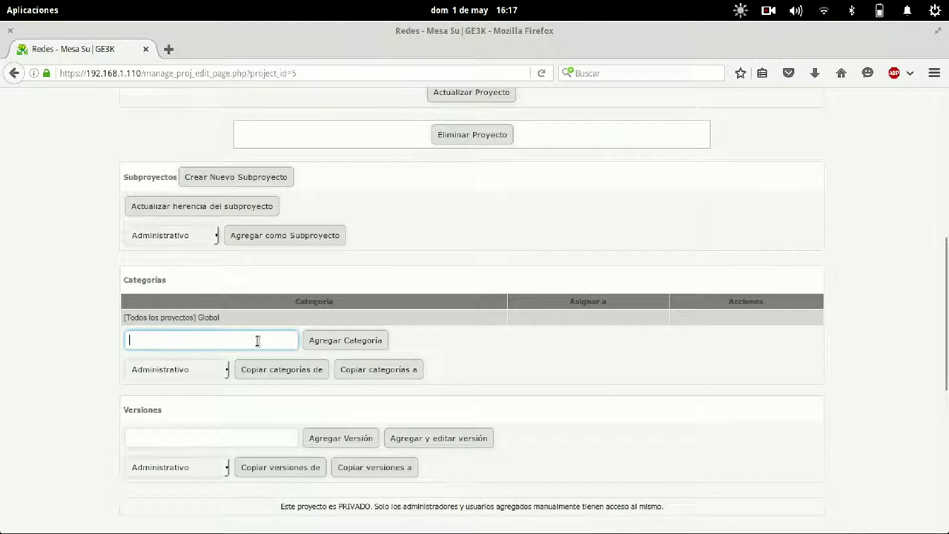
pyautogui.write('Switch')
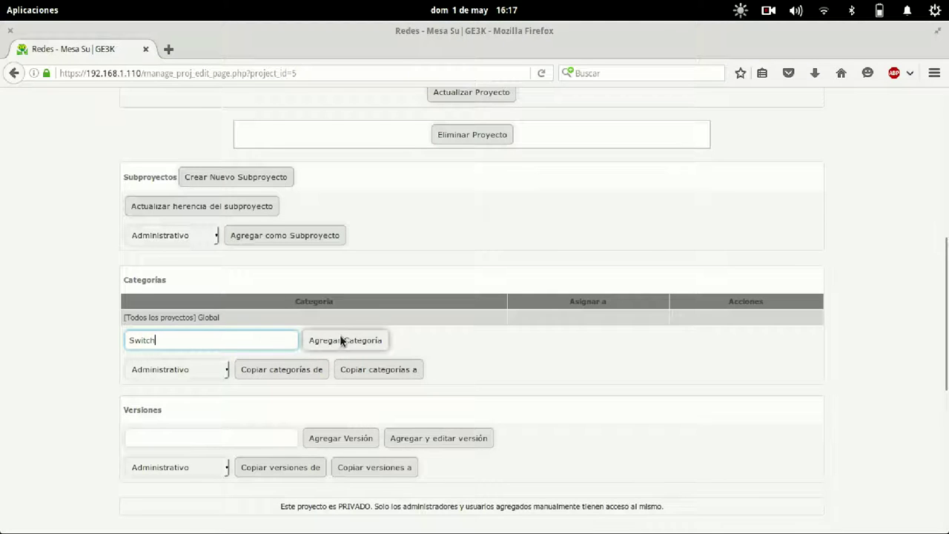
pyautogui.click(340, 335)
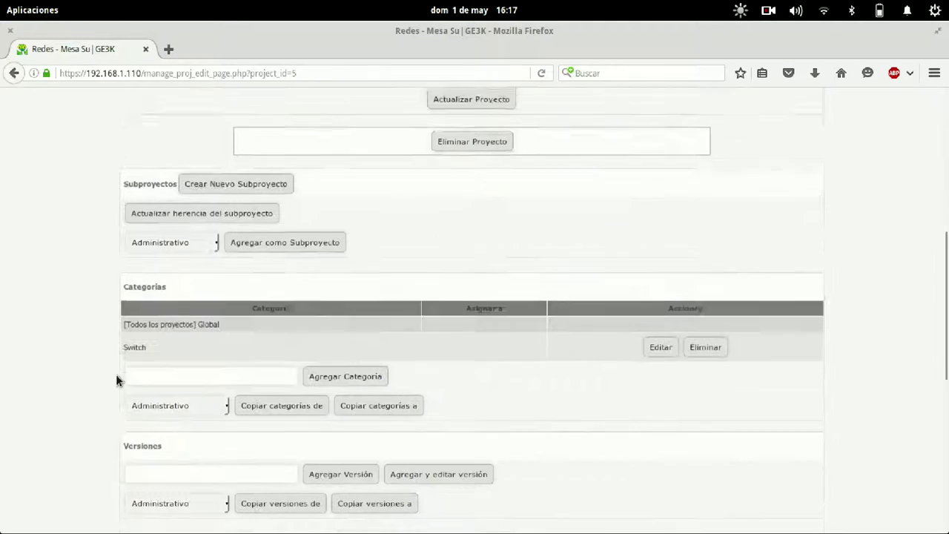
pyautogui.click(193, 370)
pyautogui.write('Router')
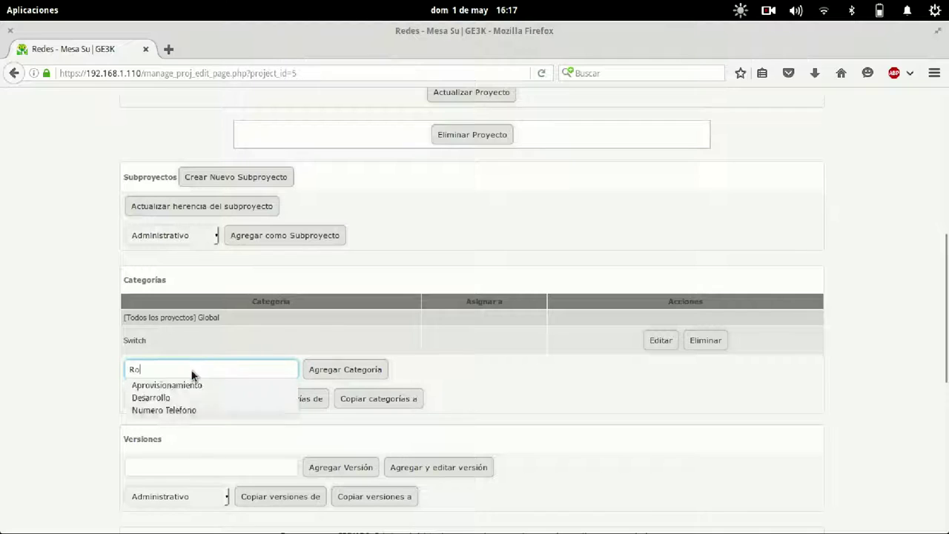
pyautogui.click(330, 370)
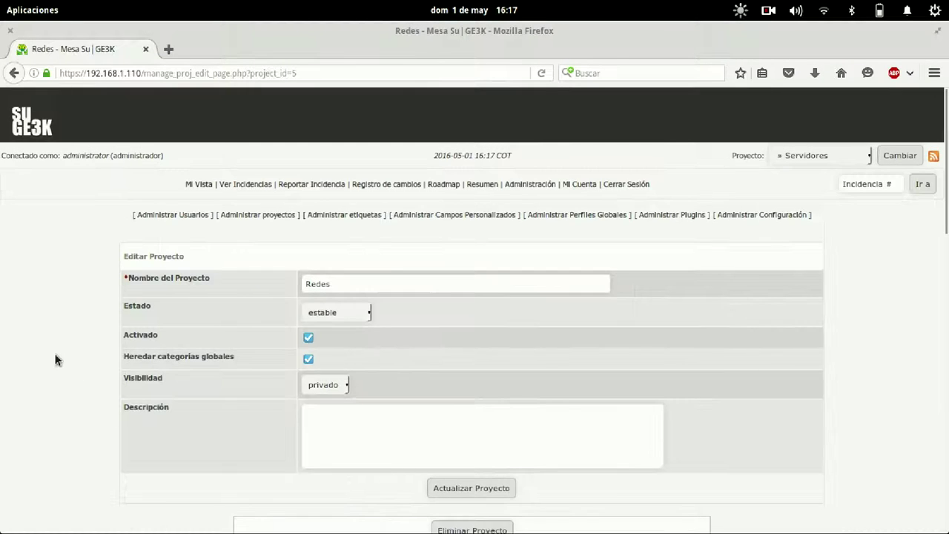
pyautogui.scroll(-10, 54, 360)
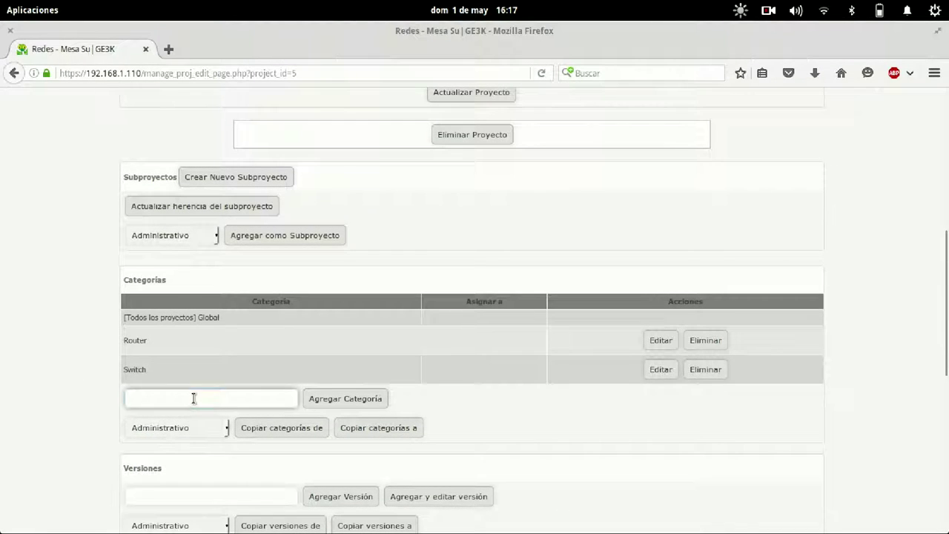
pyautogui.click(193, 397)
pyautogui.write('Punto de')
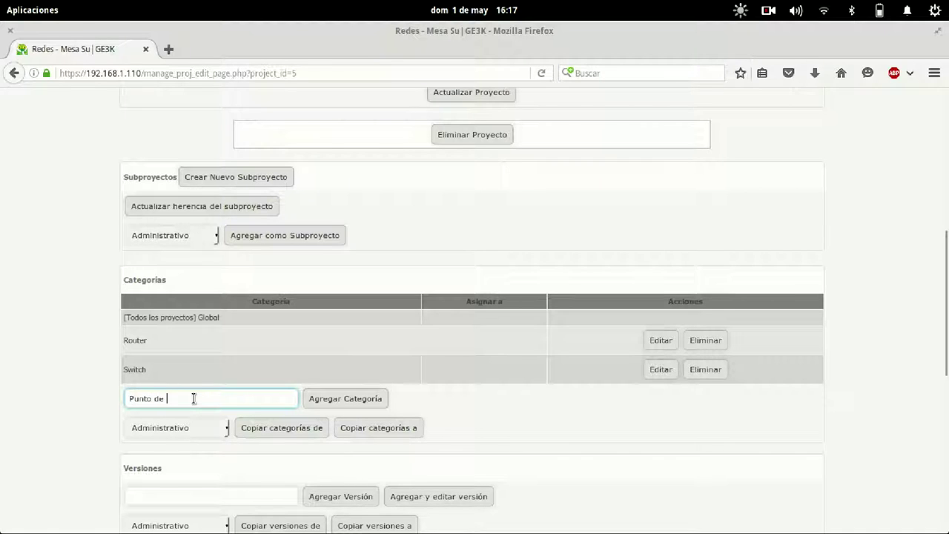
pyautogui.write(' Red')
pyautogui.click(334, 400)
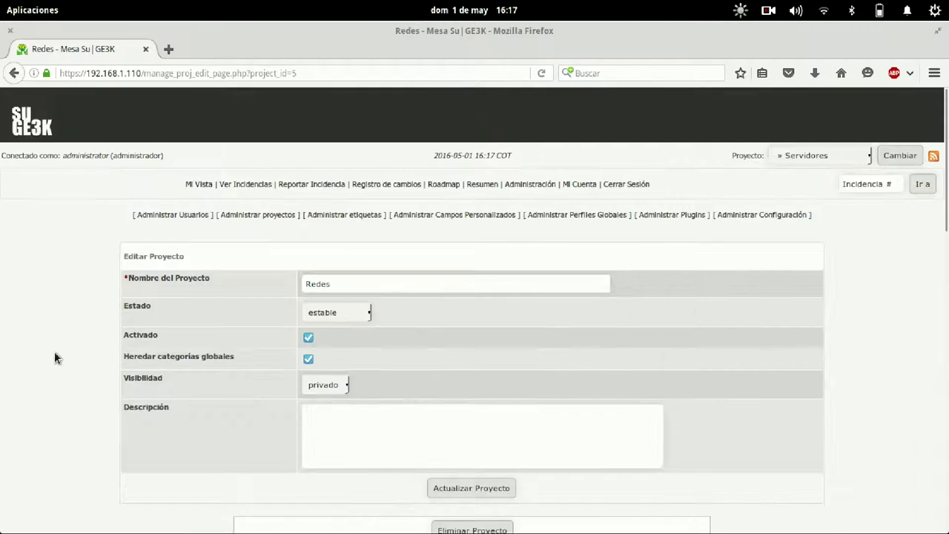
# Add the categories AP and Router WIFI, then go to Reportar Incidencia.
pyautogui.scroll(-8, 54, 357)
pyautogui.scroll(-5, 237, 445)
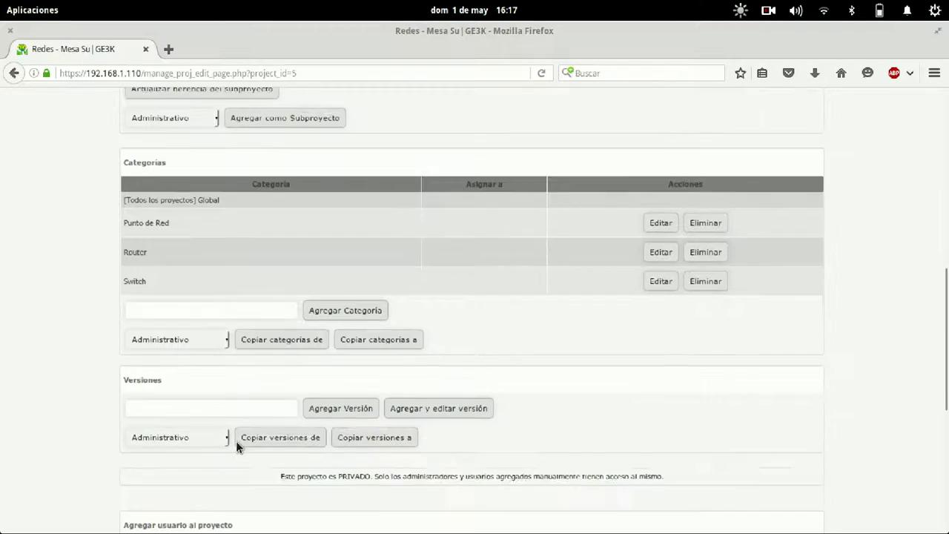
pyautogui.click(228, 307)
pyautogui.write('AP')
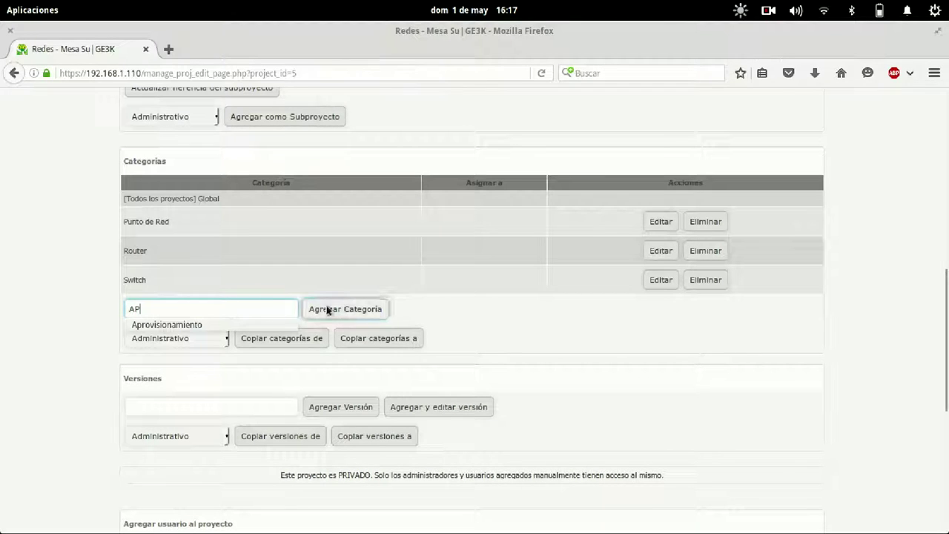
pyautogui.click(346, 309)
pyautogui.scroll(-10, 91, 282)
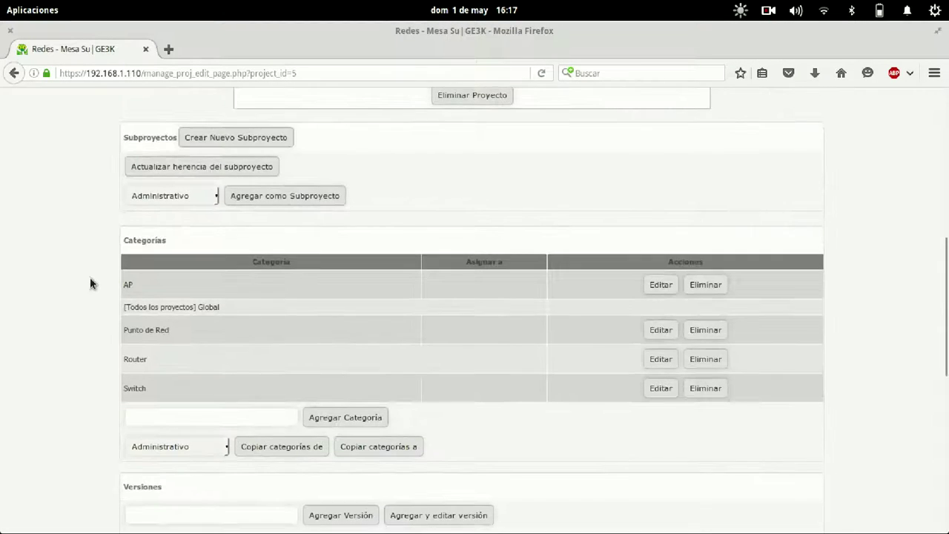
pyautogui.scroll(-3, 248, 301)
pyautogui.click(248, 299)
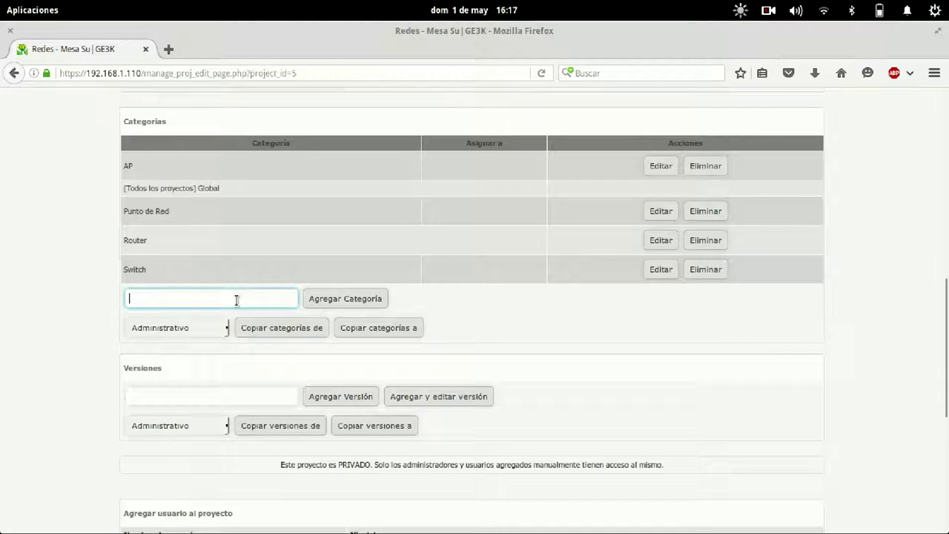
pyautogui.write('Router WiFi')
pyautogui.click(334, 297)
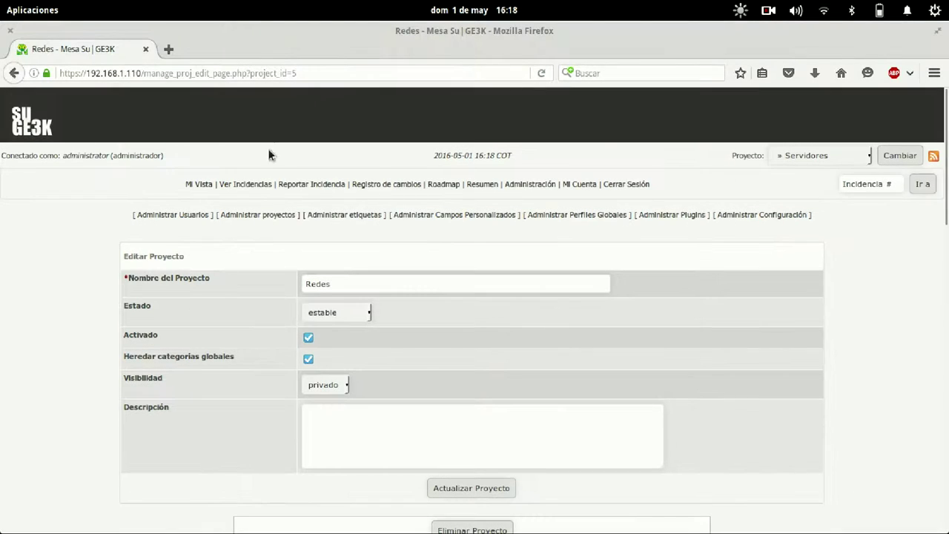
pyautogui.click(293, 182)
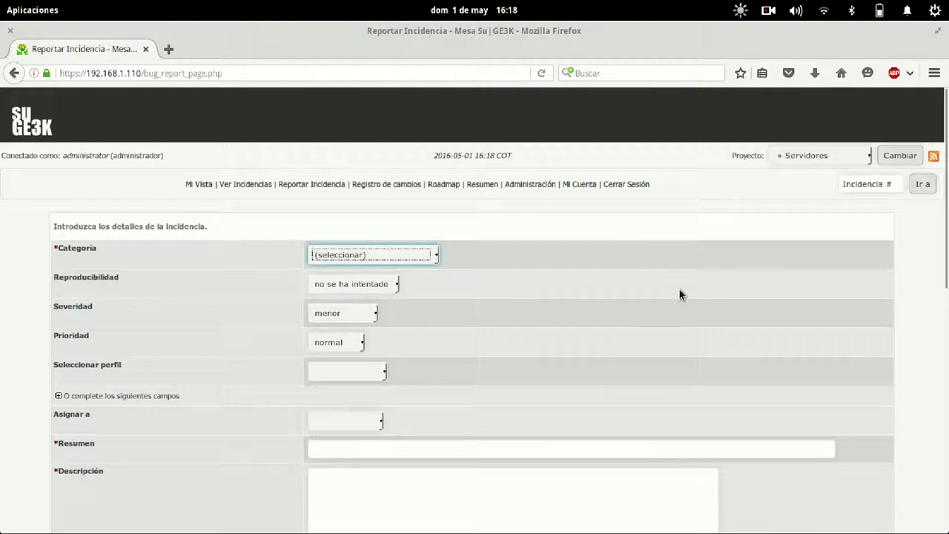
# Set the report's Proyecto to » Redes and its Categoría to Punto de Red.
pyautogui.scroll(-4, 679, 287)
pyautogui.moveTo(681, 290); pyautogui.dragTo(379, 135)
pyautogui.click(379, 136)
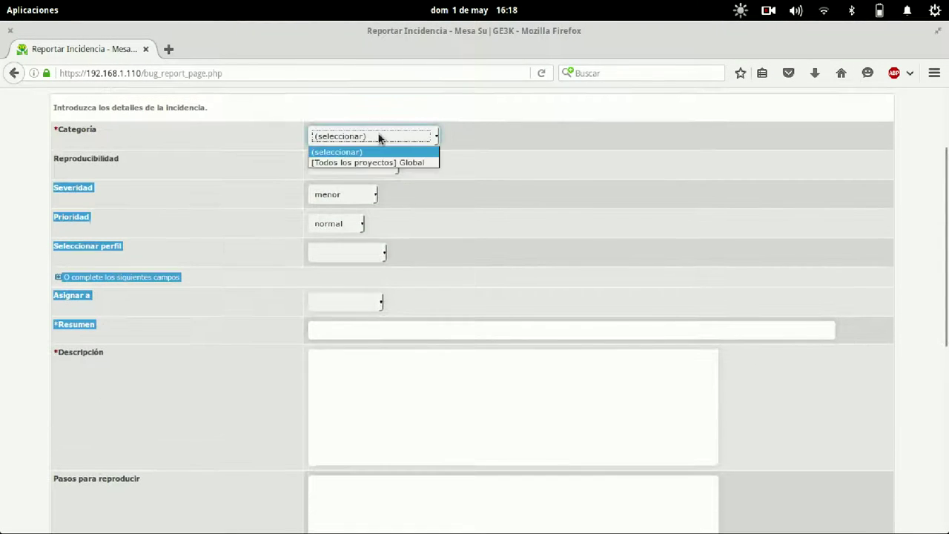
pyautogui.click(412, 152)
pyautogui.scroll(3, 648, 218)
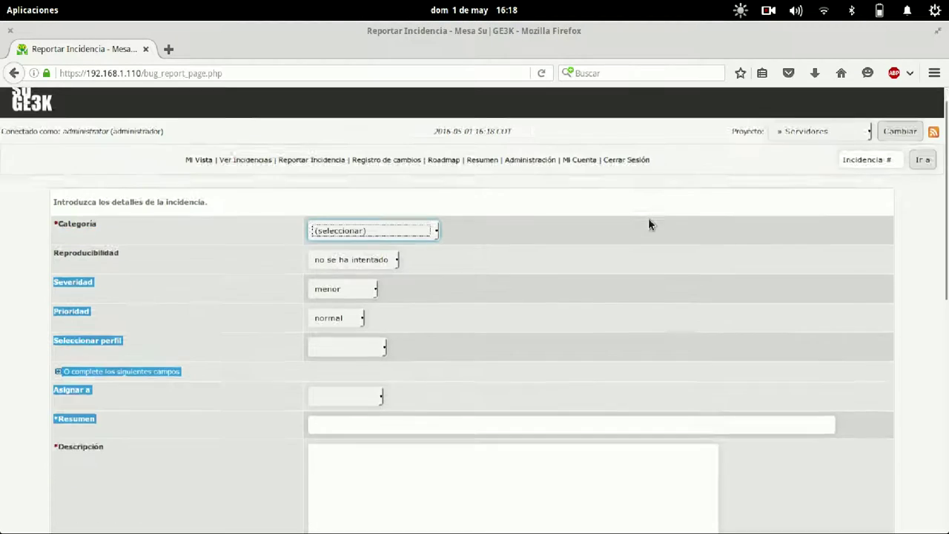
pyautogui.click(793, 152)
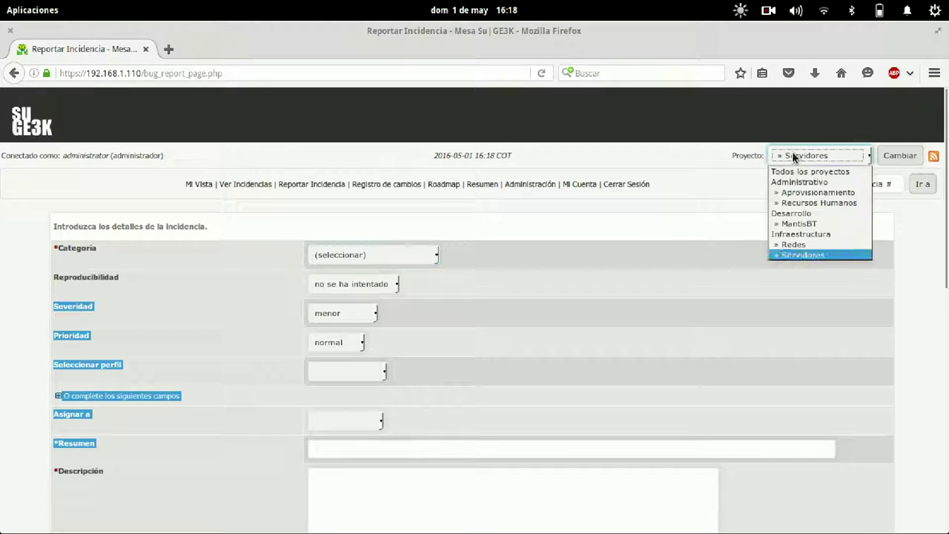
pyautogui.click(794, 243)
pyautogui.click(404, 255)
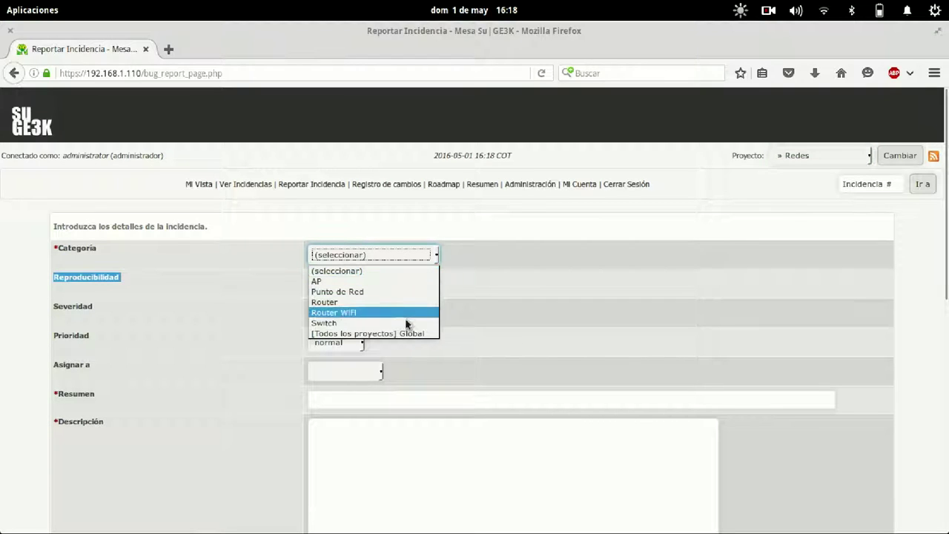
pyautogui.click(410, 291)
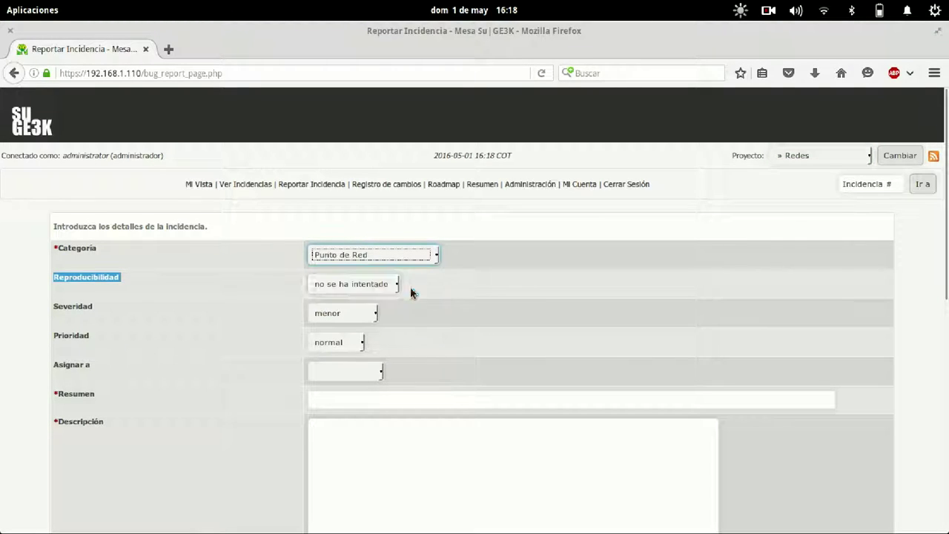
# Set Reproducibilidad to 'a veces'.
pyautogui.click(358, 288)
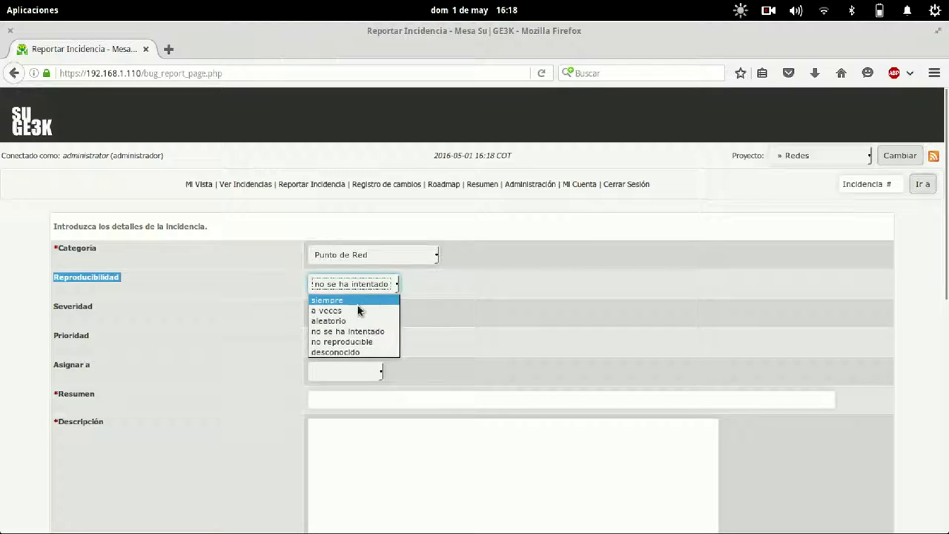
pyautogui.click(357, 313)
pyautogui.click(357, 313)
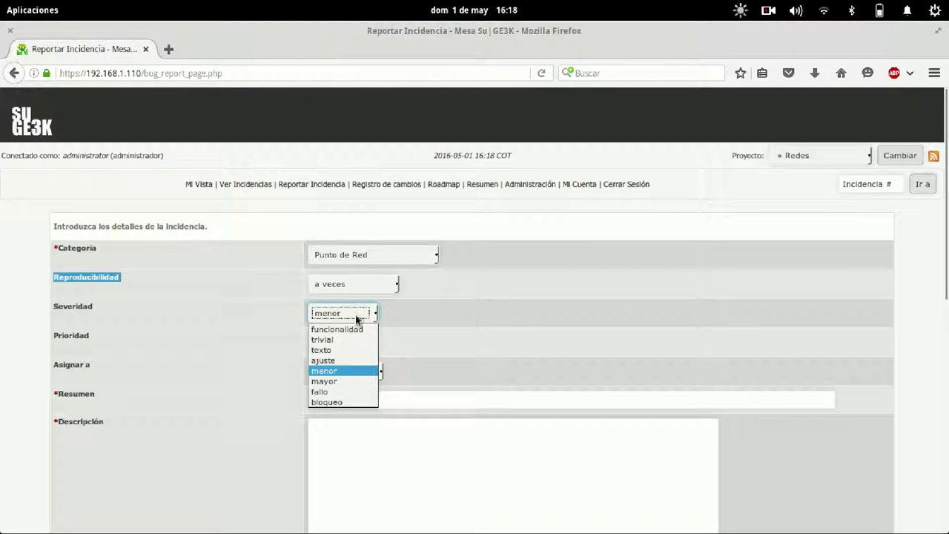
pyautogui.click(360, 289)
pyautogui.click(361, 289)
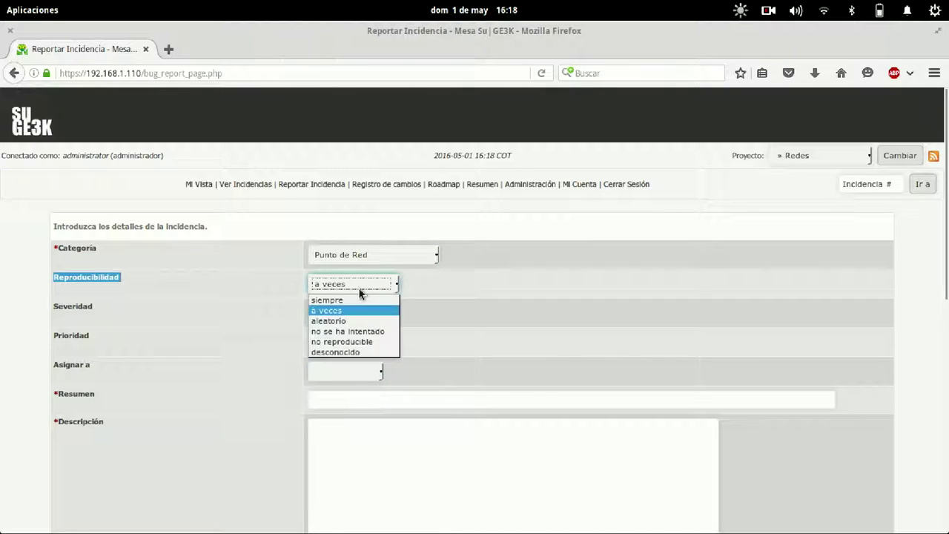
pyautogui.click(378, 312)
# Set Severidad to 'funcionalidad' and Prioridad to 'alta', leaving Asignar a blank.
pyautogui.click(352, 313)
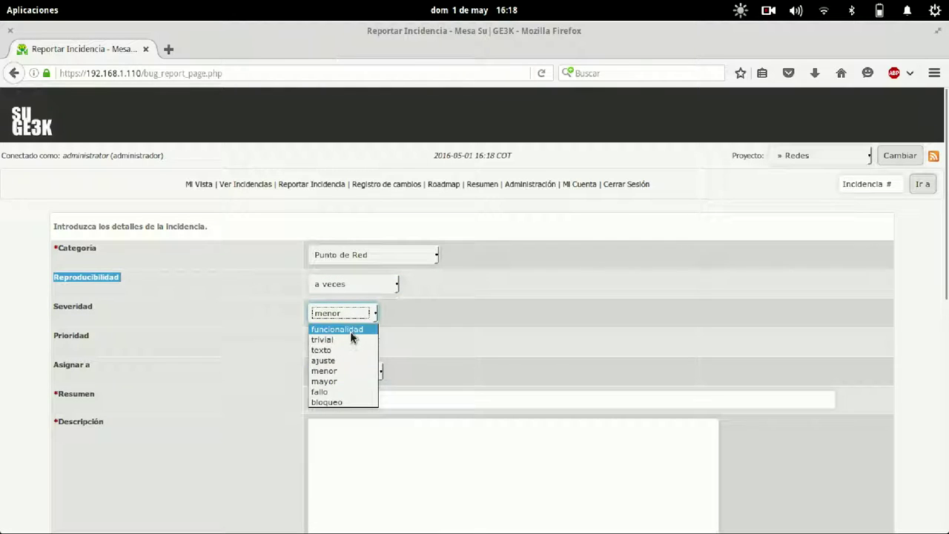
pyautogui.click(351, 337)
pyautogui.click(349, 347)
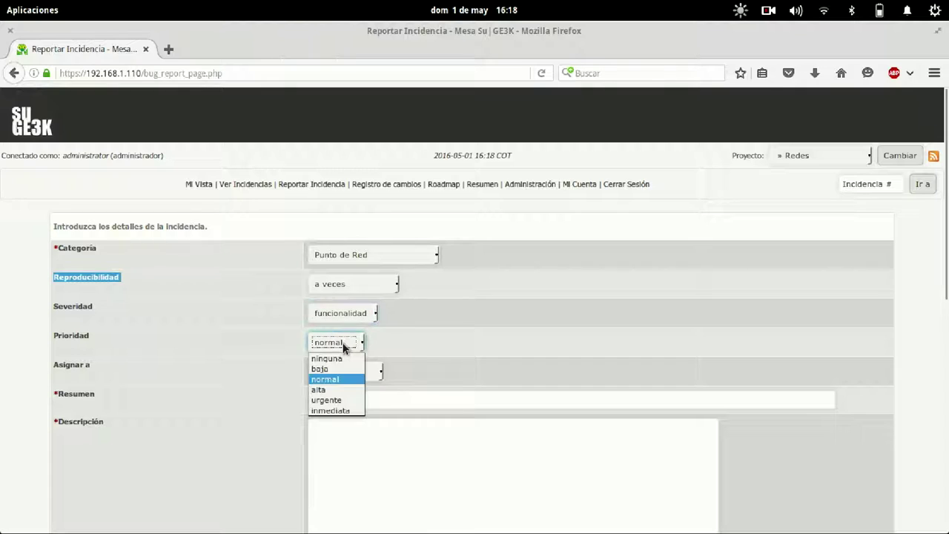
pyautogui.click(336, 390)
pyautogui.click(364, 371)
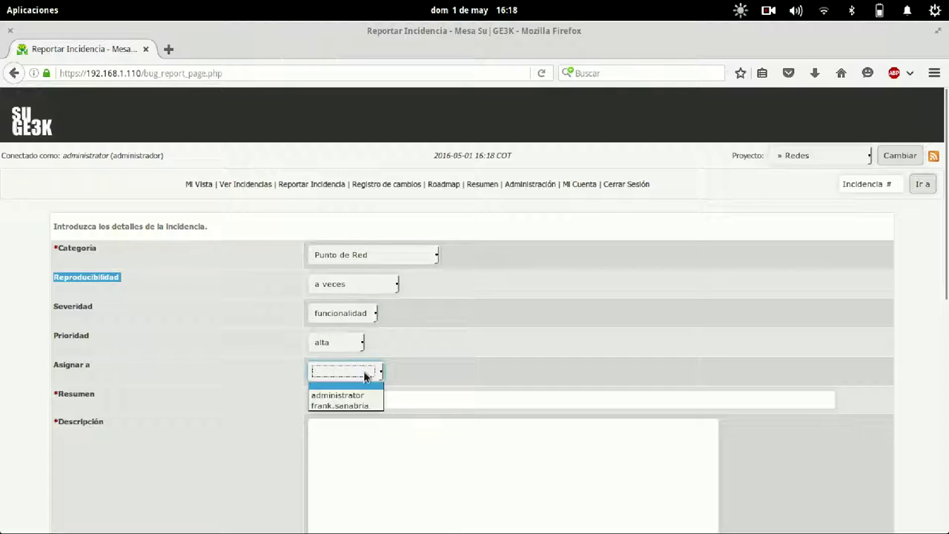
pyautogui.click(433, 367)
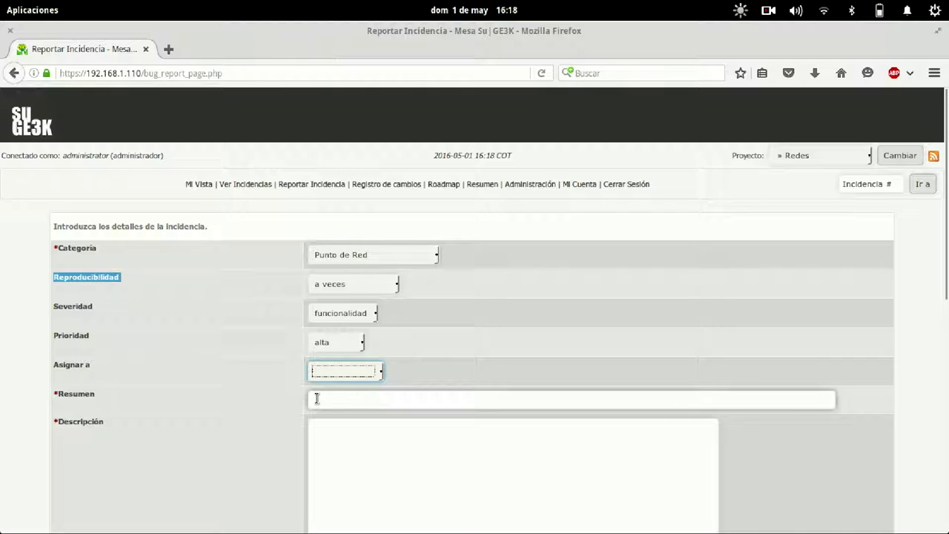
pyautogui.click(436, 370)
pyautogui.scroll(-3, 436, 370)
# Enter 'Se desconecta' as the Resumen.
pyautogui.click(352, 279)
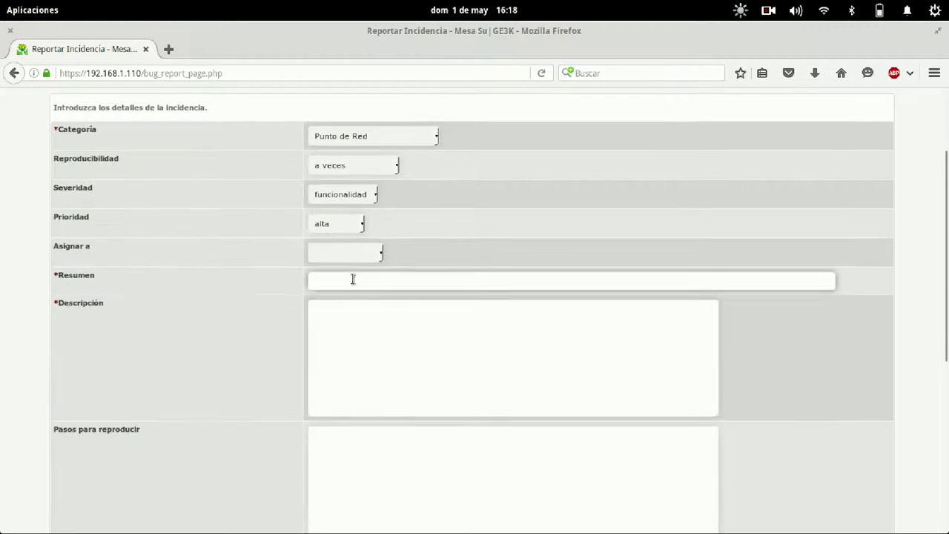
pyautogui.scroll(-2, 373, 336)
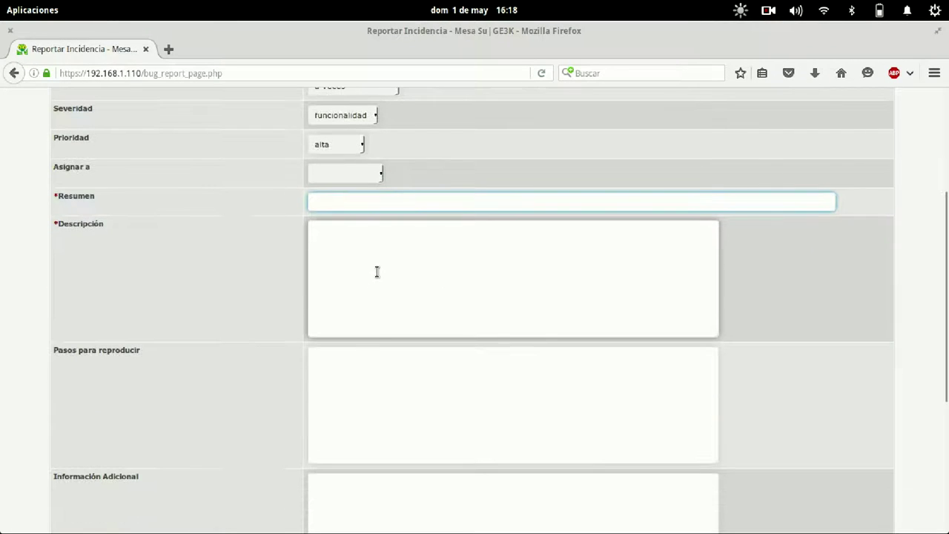
pyautogui.scroll(-1, 373, 403)
pyautogui.scroll(-3, 373, 403)
pyautogui.click(394, 392)
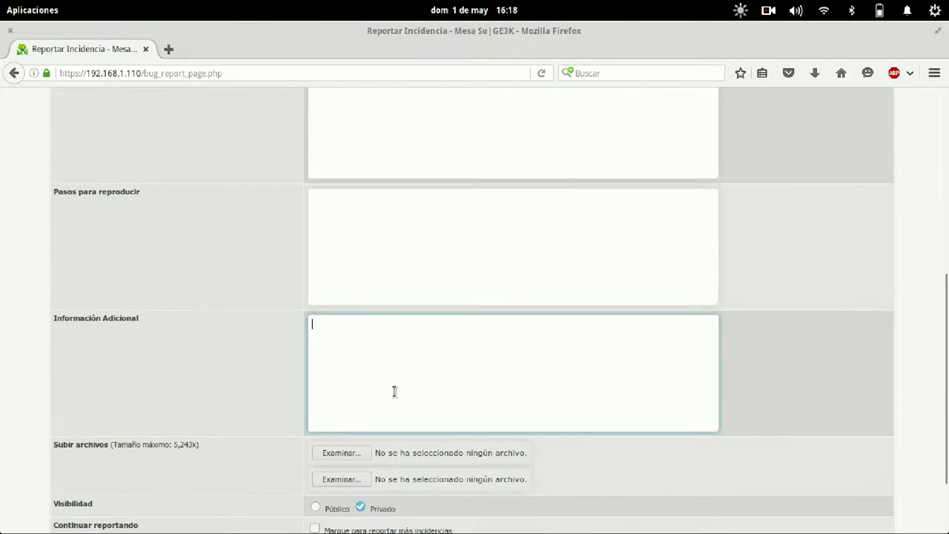
pyautogui.scroll(-2, 393, 393)
pyautogui.scroll(6, 513, 401)
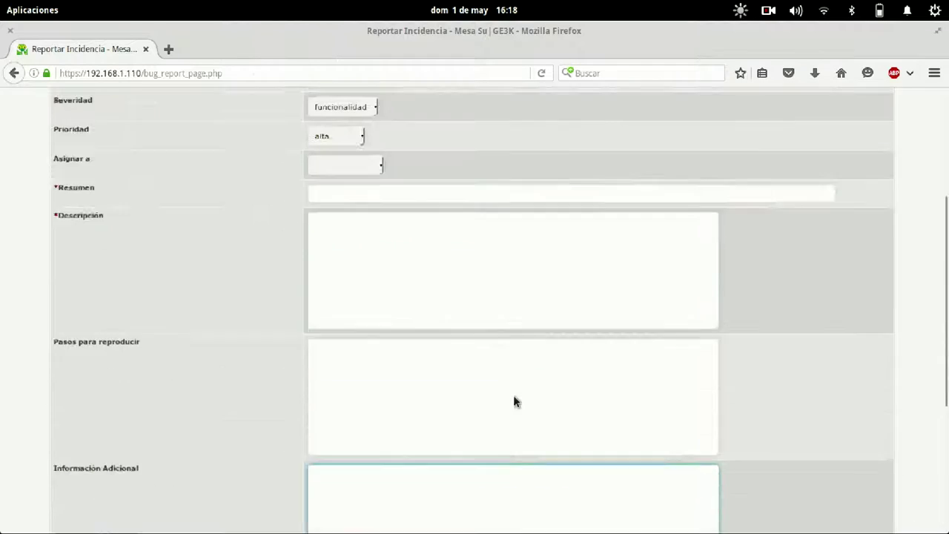
pyautogui.click(403, 267)
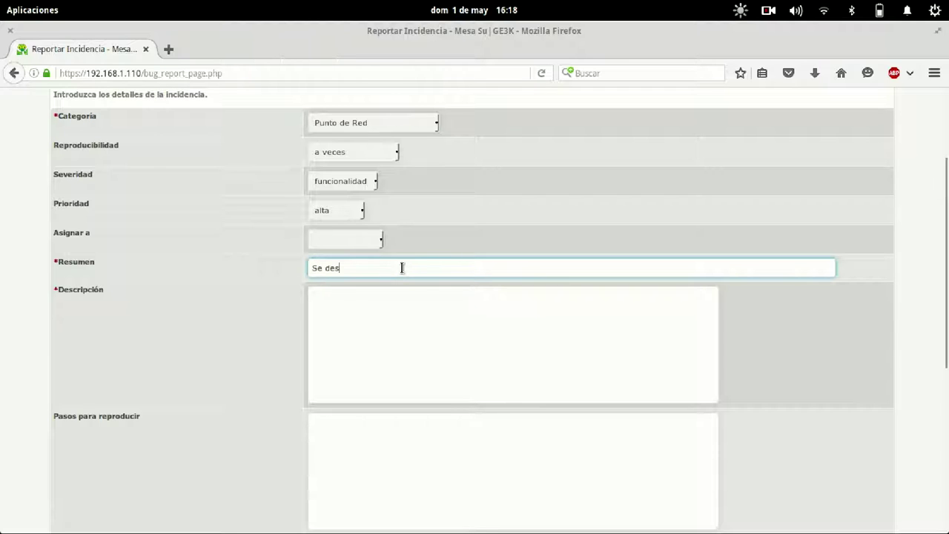
pyautogui.write('Se desconecta')
# Type the Descripción 'El mover el Portatil se desconecta dle punto de red' and begin Información Adicional.
pyautogui.press('Tab')
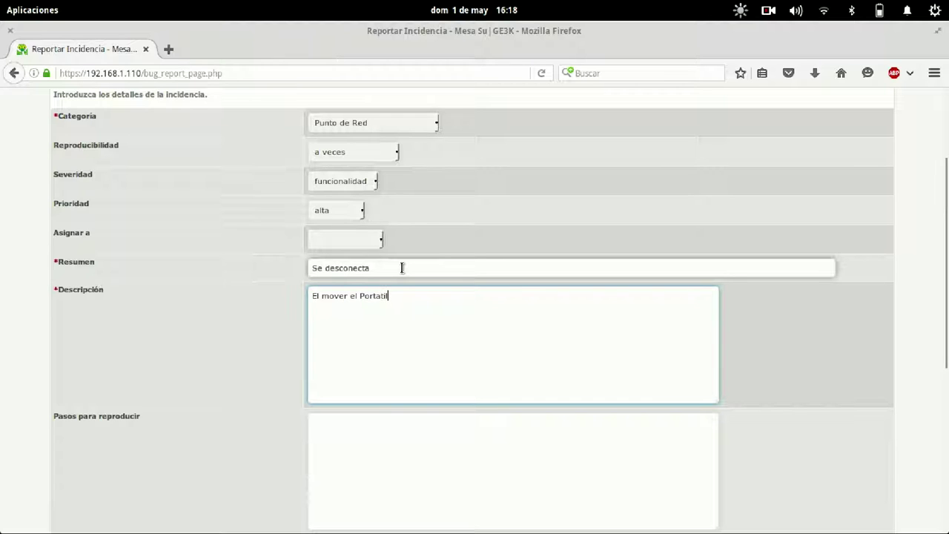
pyautogui.write('El mover el Portatil se desconecta dle punto de red')
pyautogui.press('Tab')
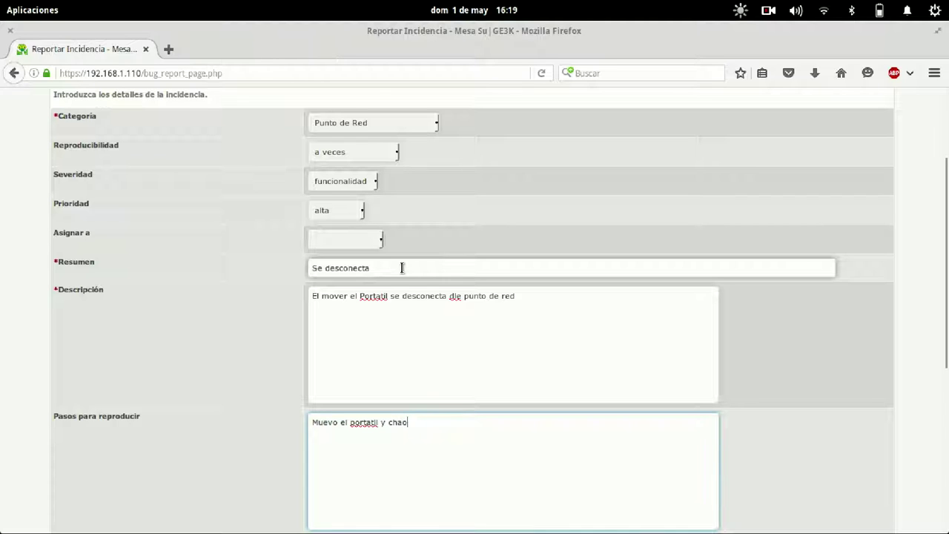
pyautogui.scroll(-5, 756, 355)
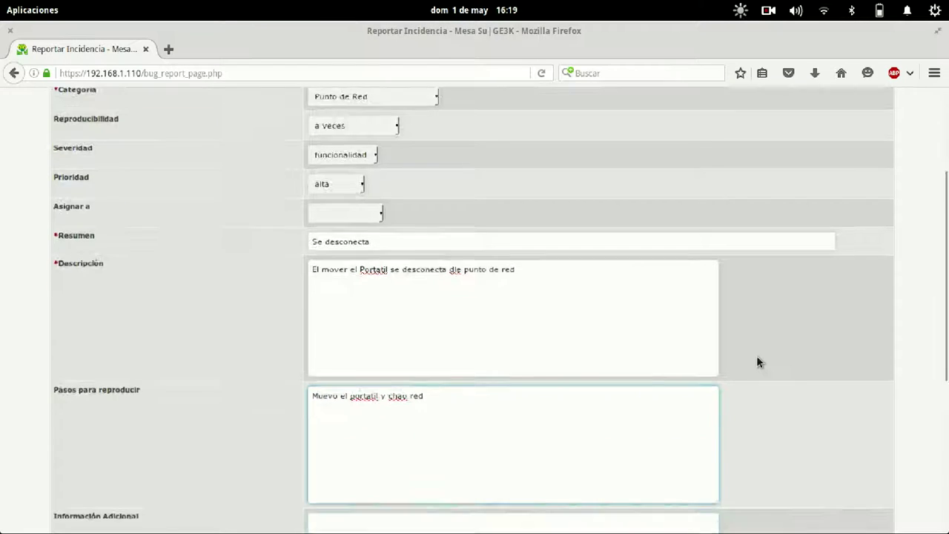
pyautogui.click(531, 348)
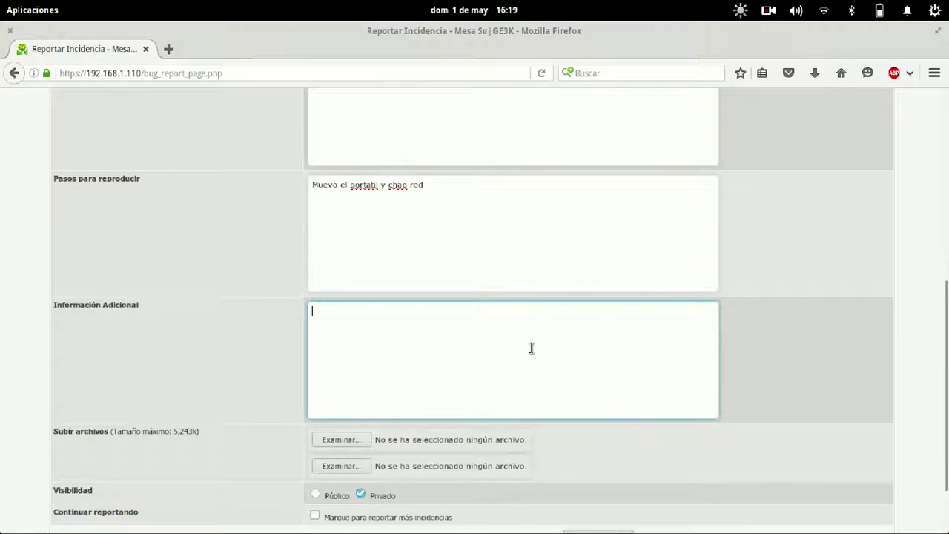
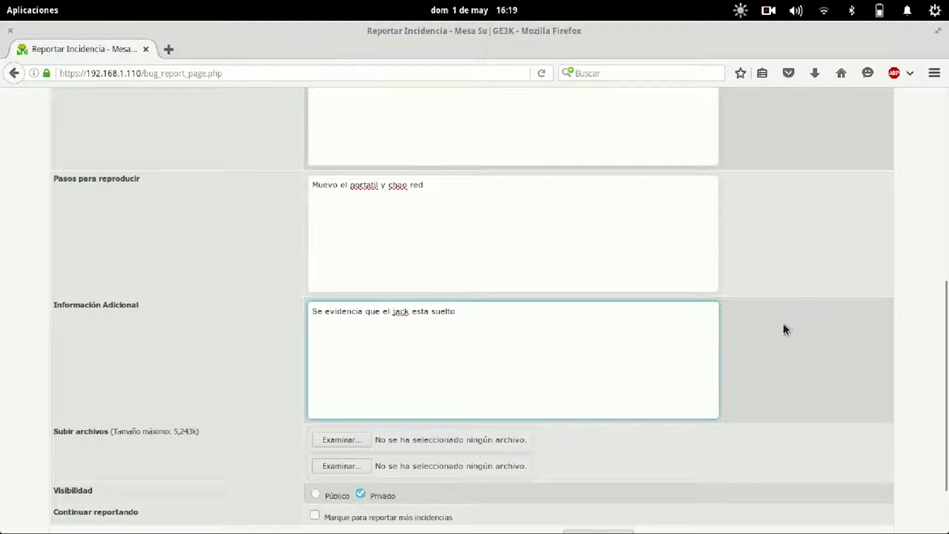
# Attach 676px-Gnulinux.svg.png from the Imágenes folder to the network issue and submit the report.
pyautogui.scroll(-2, 784, 323)
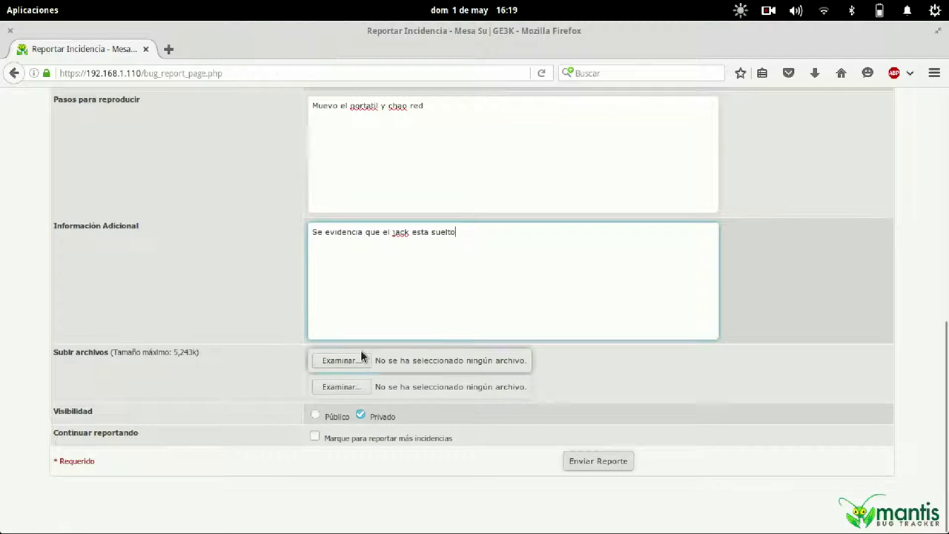
pyautogui.click(361, 358)
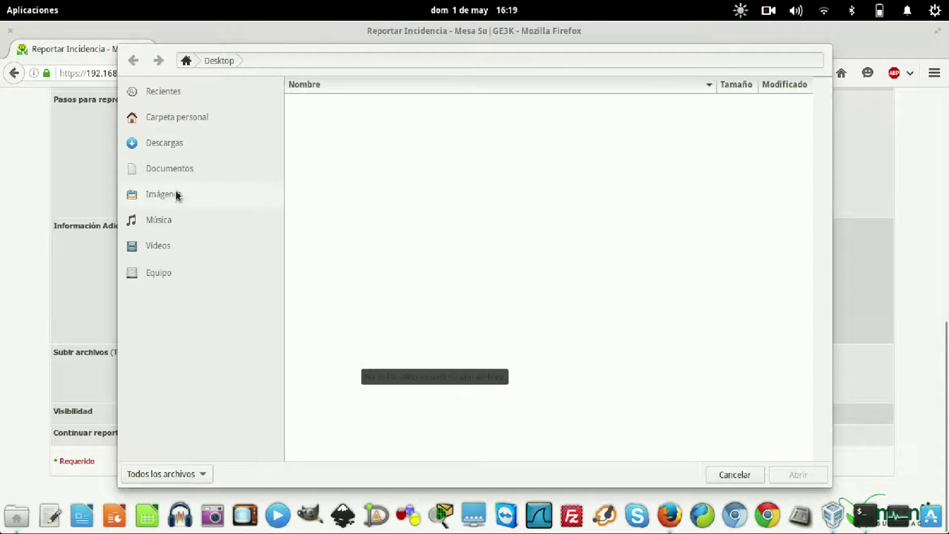
pyautogui.click(176, 194)
pyautogui.click(401, 152)
pyautogui.click(794, 473)
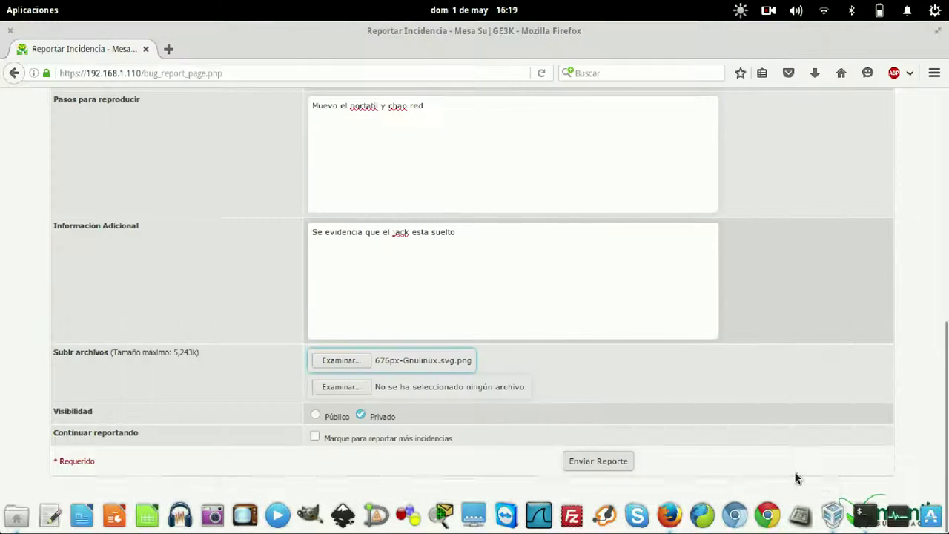
pyautogui.click(589, 457)
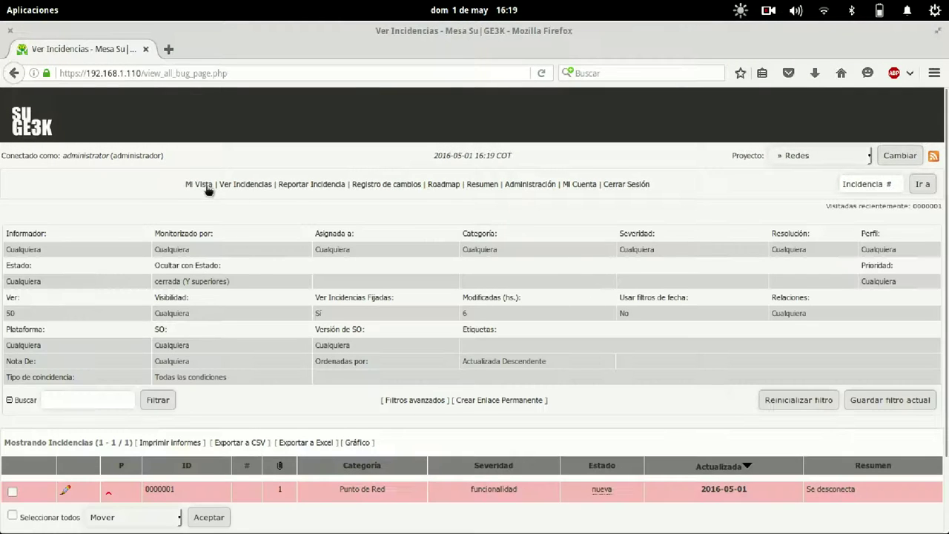
# Open issue 0000001 'Se desconecta' from the Mi Vista page.
pyautogui.click(198, 184)
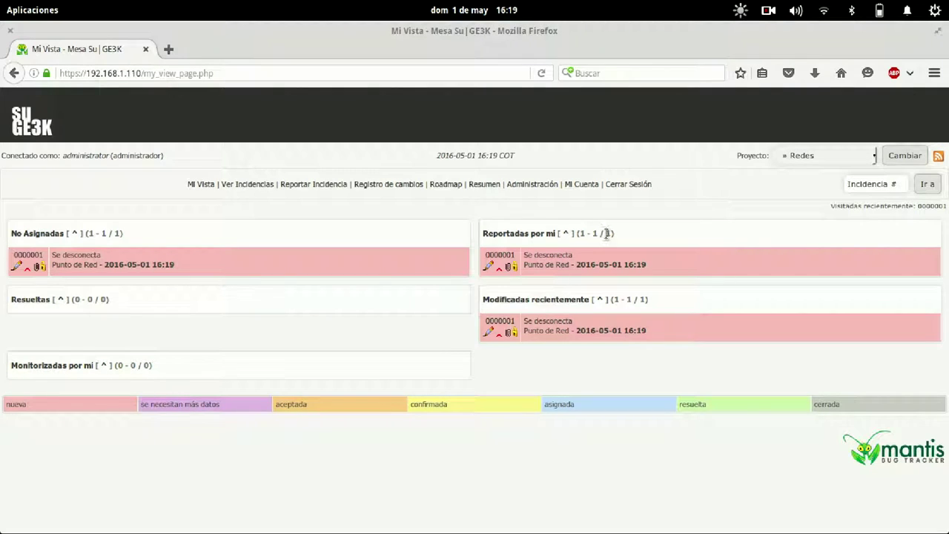
pyautogui.click(37, 254)
pyautogui.scroll(-8, 399, 335)
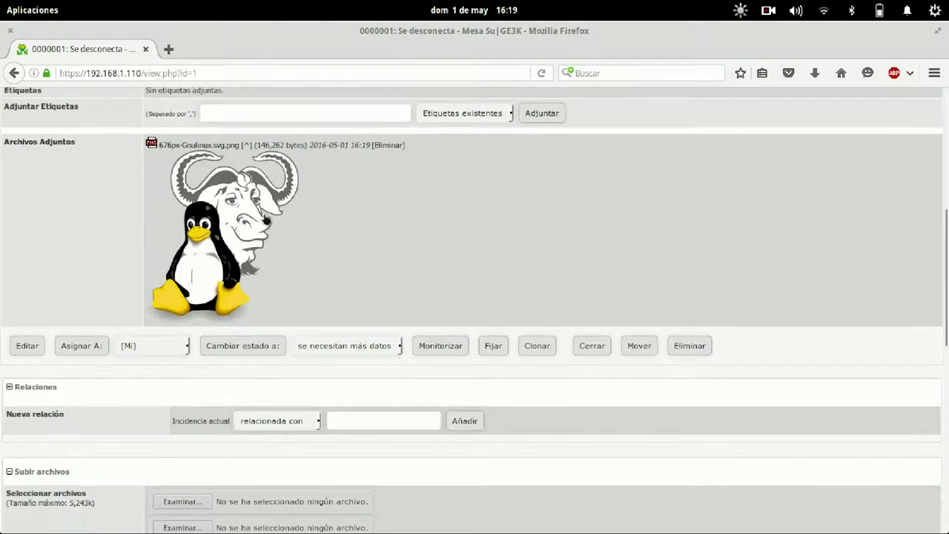
pyautogui.scroll(6, 403, 264)
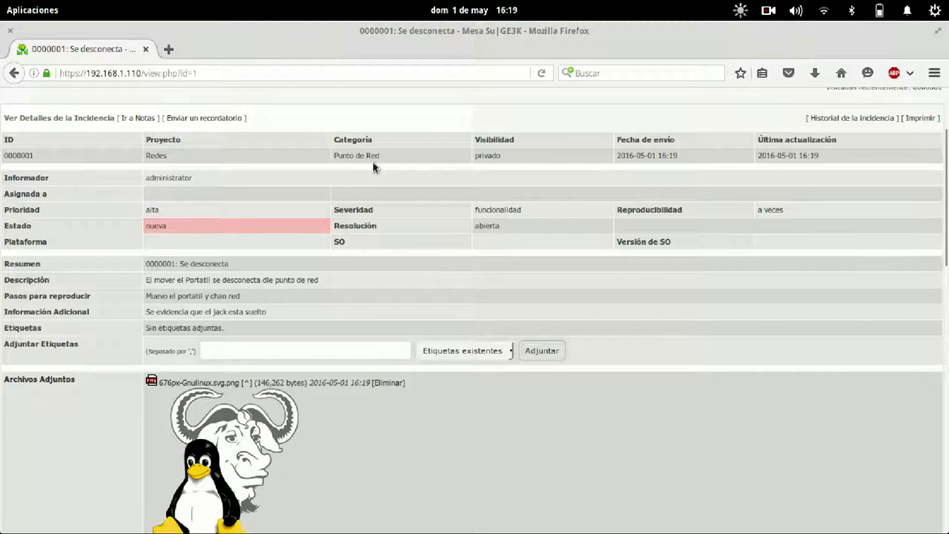
# Review issue 0000001's reporter, attached image, note box and history.
pyautogui.moveTo(238, 181); pyautogui.dragTo(158, 190)
pyautogui.click(169, 192)
pyautogui.scroll(-10, 694, 279)
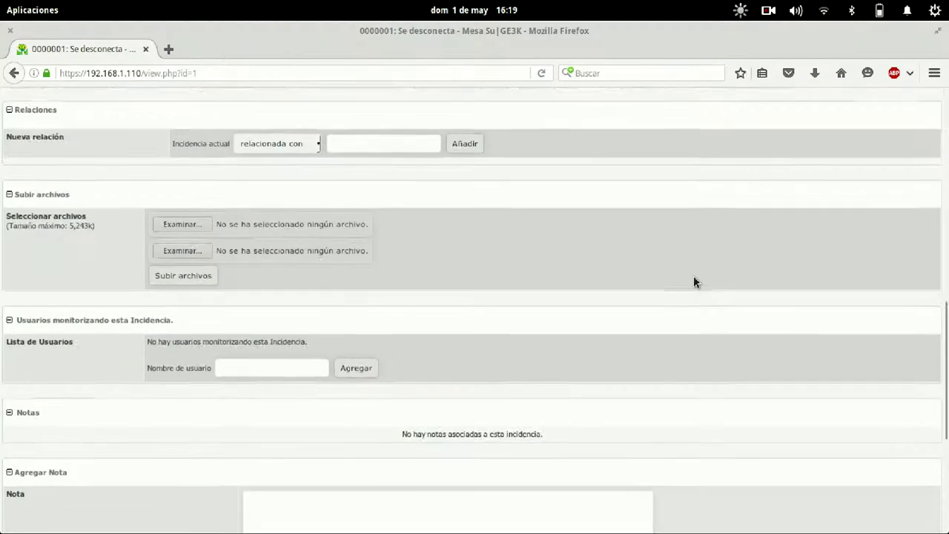
pyautogui.scroll(3, 694, 279)
pyautogui.scroll(-7, 694, 279)
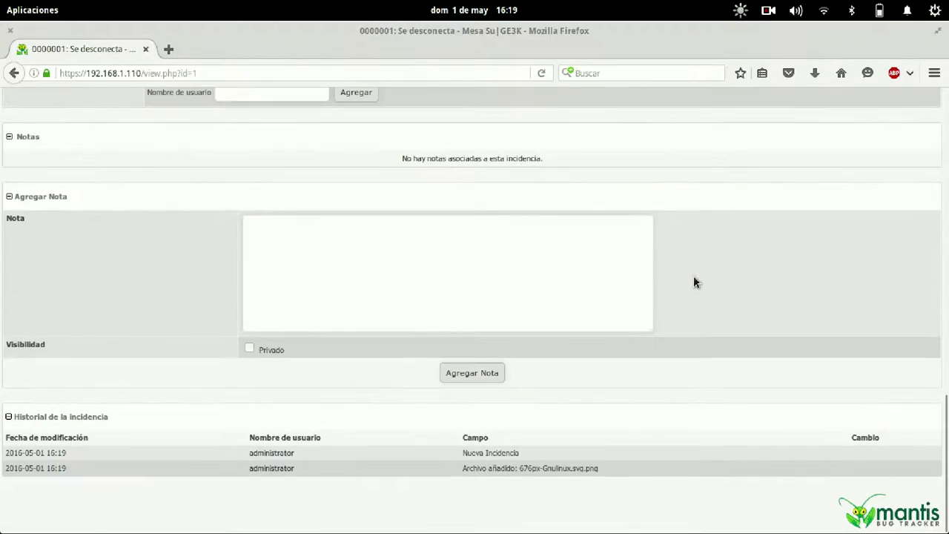
pyautogui.scroll(10, 693, 275)
pyautogui.scroll(-10, 694, 275)
pyautogui.click(410, 260)
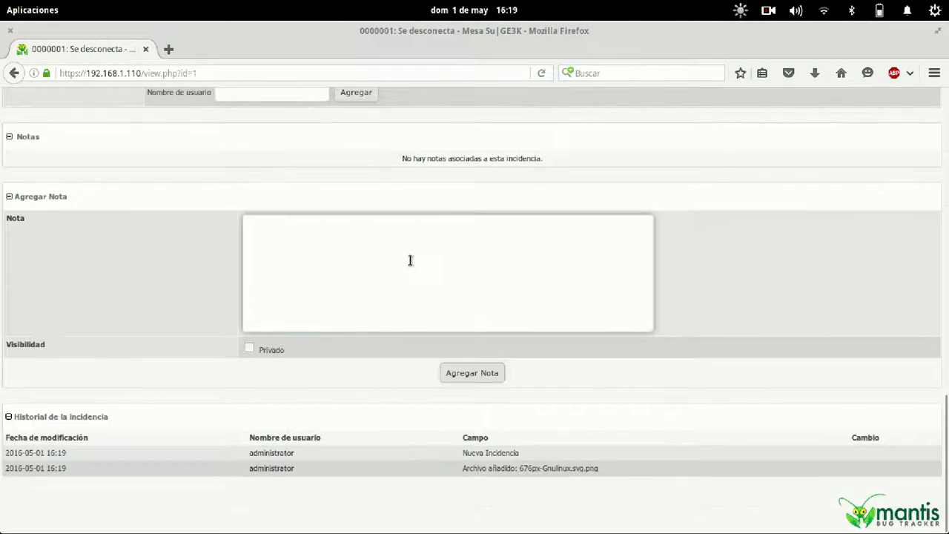
pyautogui.scroll(15, 411, 260)
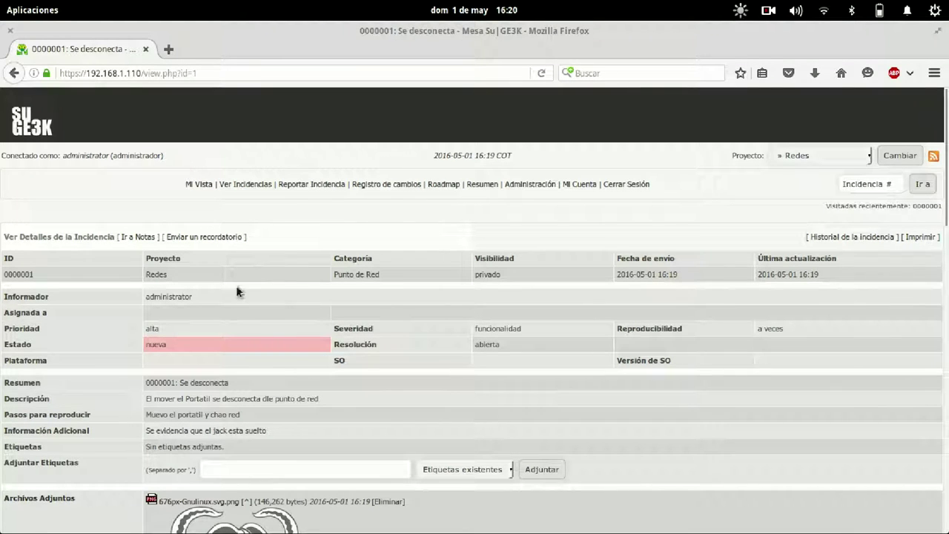
# Make Aprovisionamiento the current project after briefly trying Administrativo and Recursos Humanos.
pyautogui.click(805, 154)
pyautogui.click(812, 181)
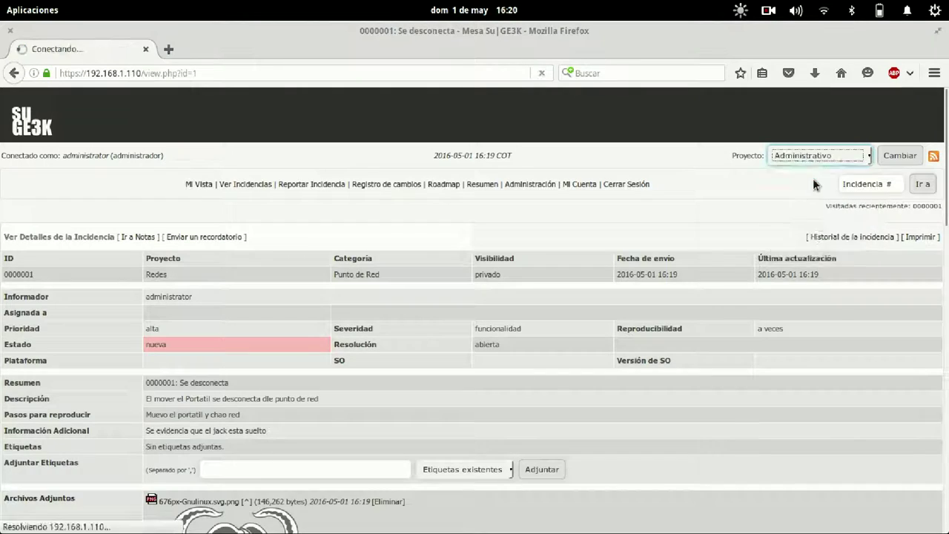
pyautogui.click(813, 156)
pyautogui.click(812, 203)
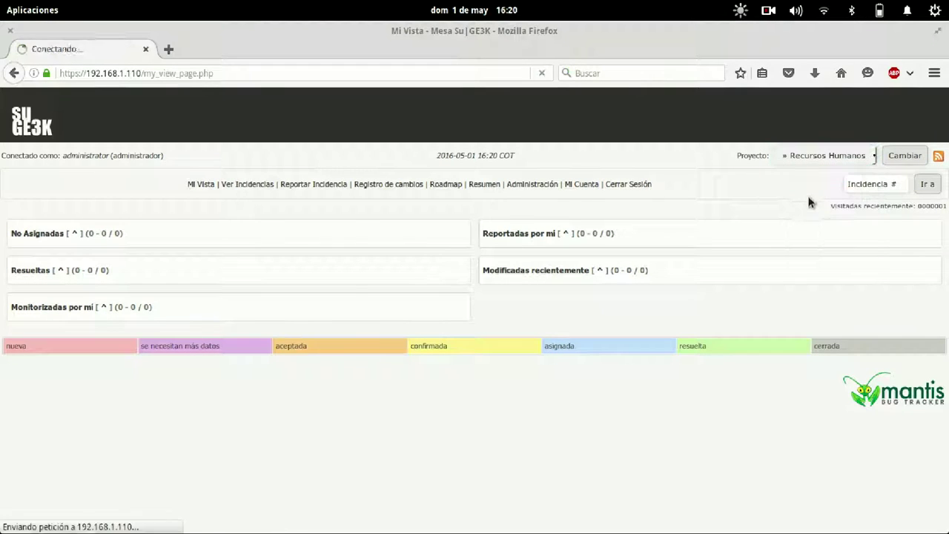
pyautogui.click(814, 155)
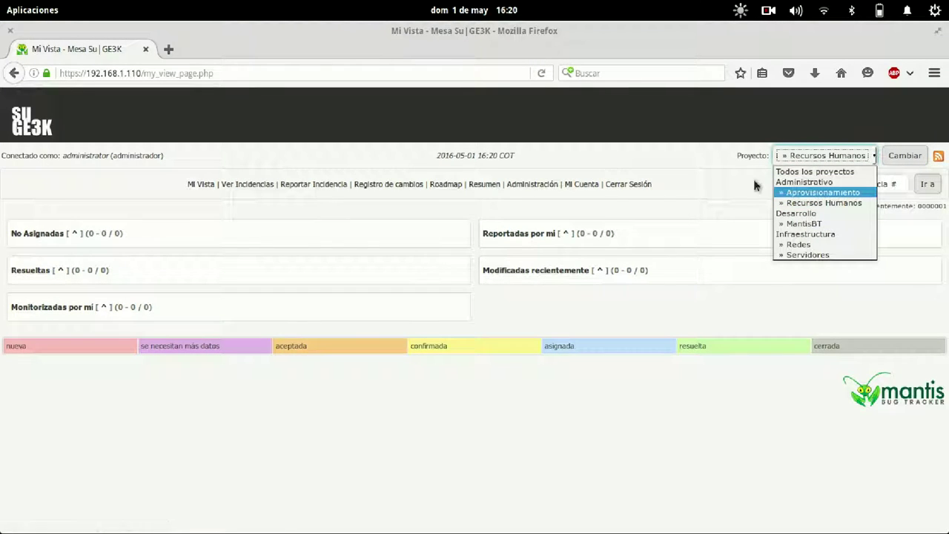
pyautogui.click(821, 193)
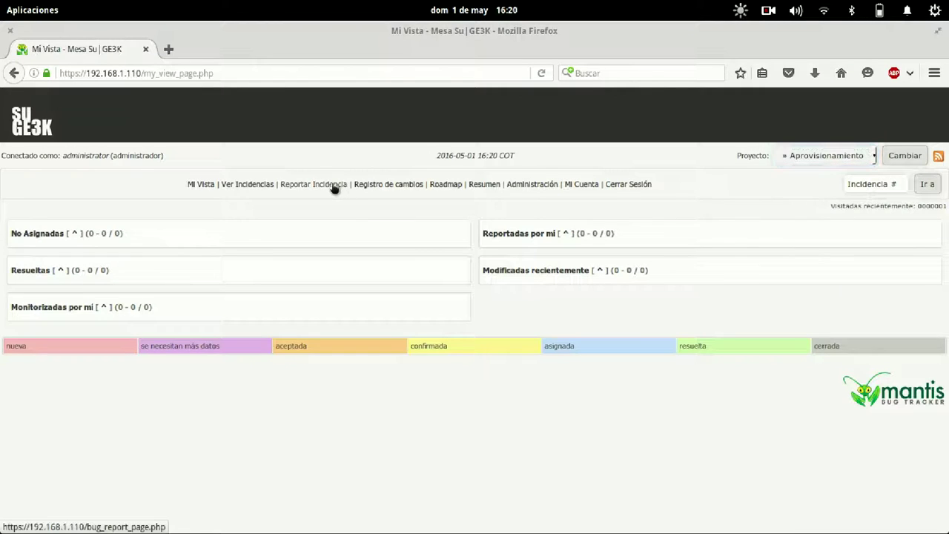
# Look over Aprovisionamiento's blank issue report form, then go to Administración.
pyautogui.click(334, 186)
pyautogui.scroll(-10, 508, 334)
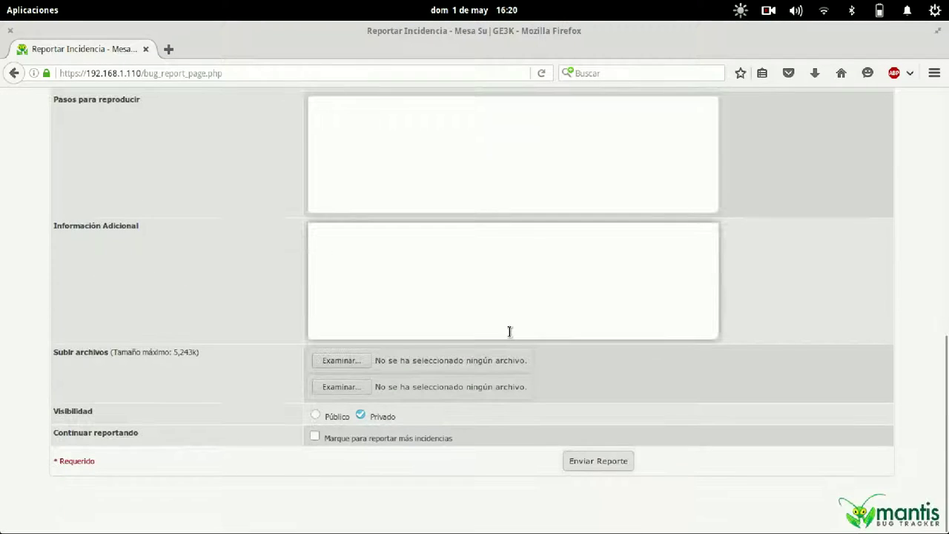
pyautogui.scroll(10, 509, 336)
pyautogui.scroll(-6, 508, 330)
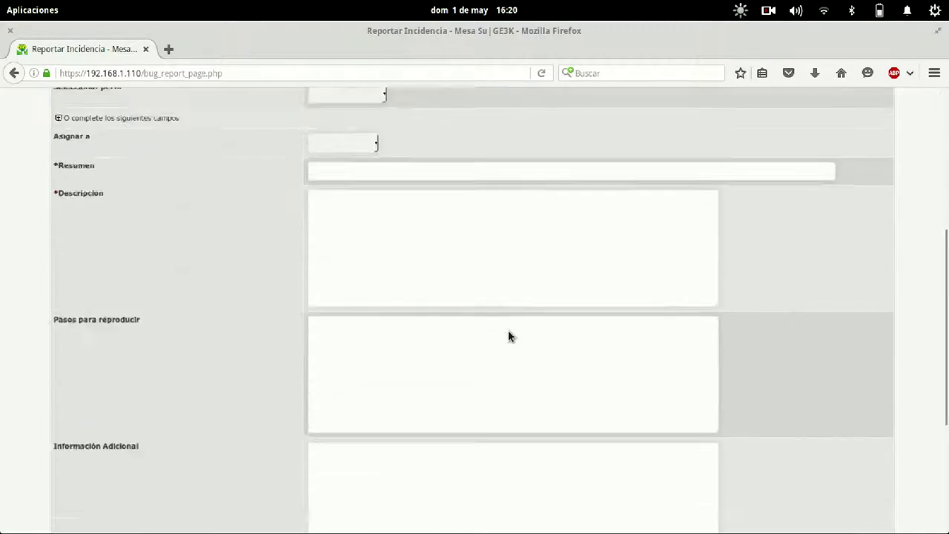
pyautogui.scroll(6, 509, 333)
pyautogui.click(532, 185)
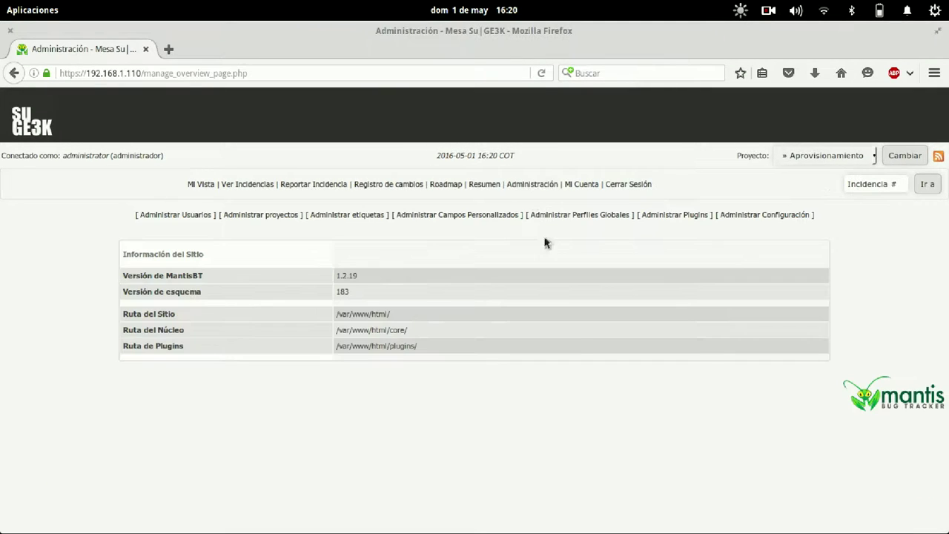
# Copy the Servidores bug_report_page_fields array from the configuration report.
pyautogui.click(746, 214)
pyautogui.scroll(-15, 344, 272)
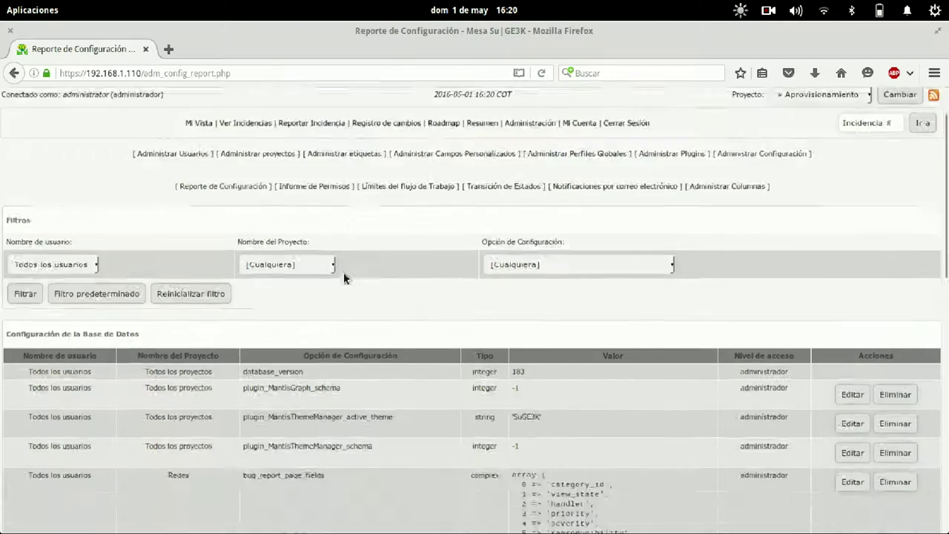
pyautogui.moveTo(518, 290); pyautogui.dragTo(514, 156)
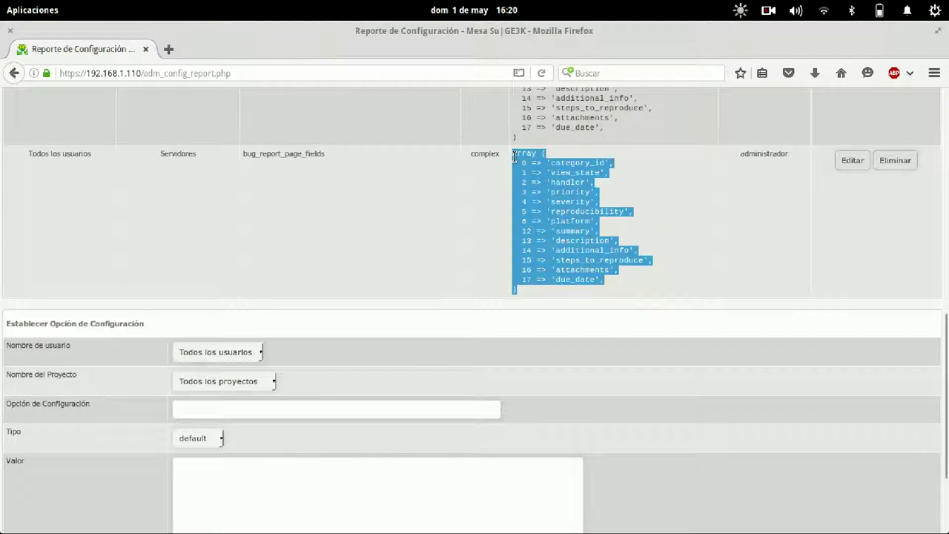
pyautogui.scroll(-3, 376, 182)
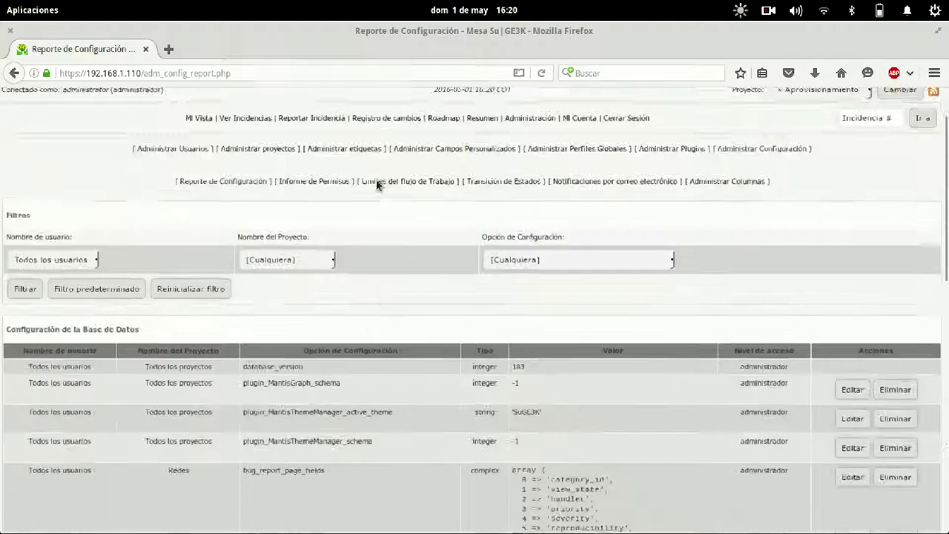
pyautogui.scroll(1, 441, 325)
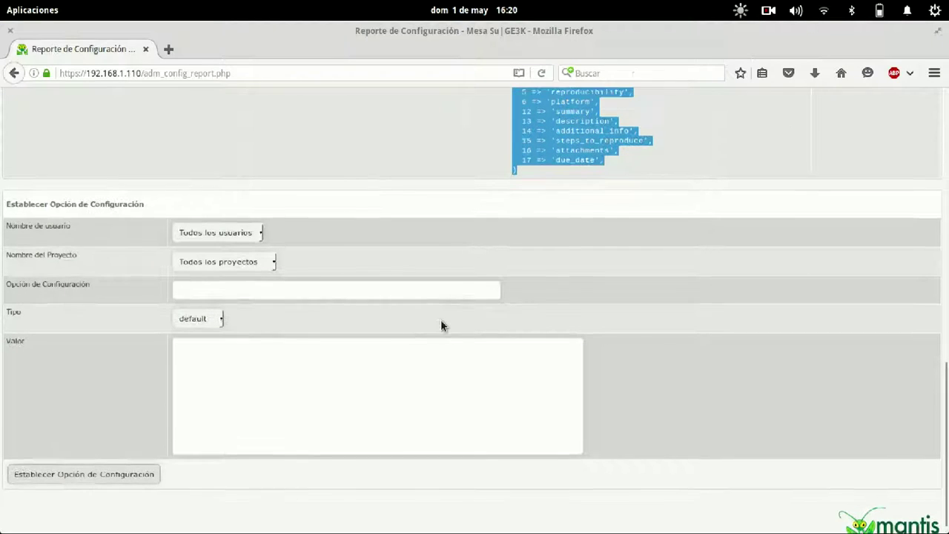
# Set the new option's user to Todos los usuarios and its project to Aprovisionamiento.
pyautogui.click(237, 259)
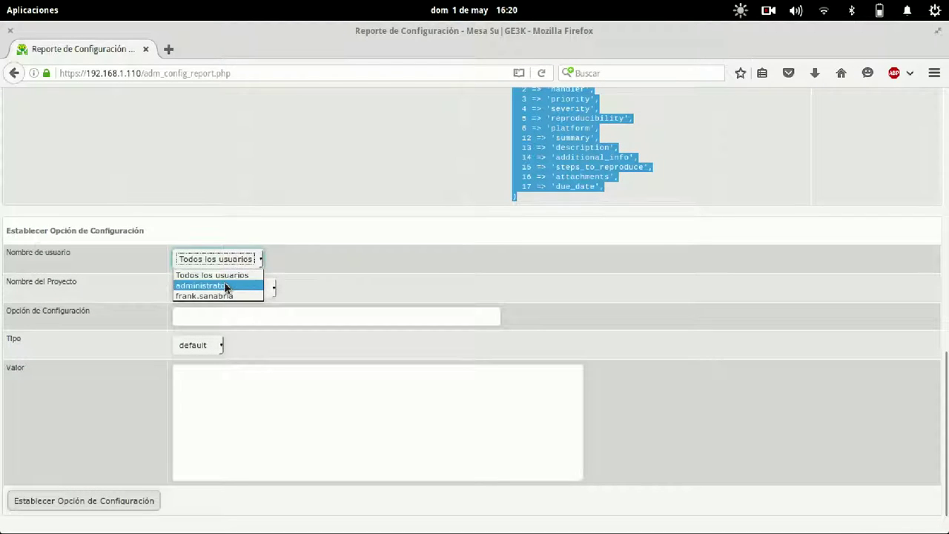
pyautogui.click(218, 275)
pyautogui.click(233, 288)
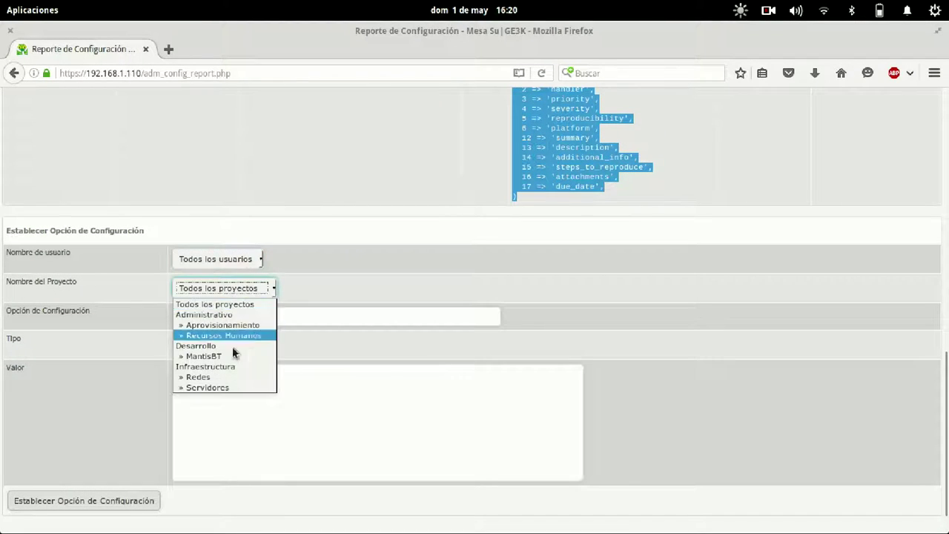
pyautogui.click(246, 327)
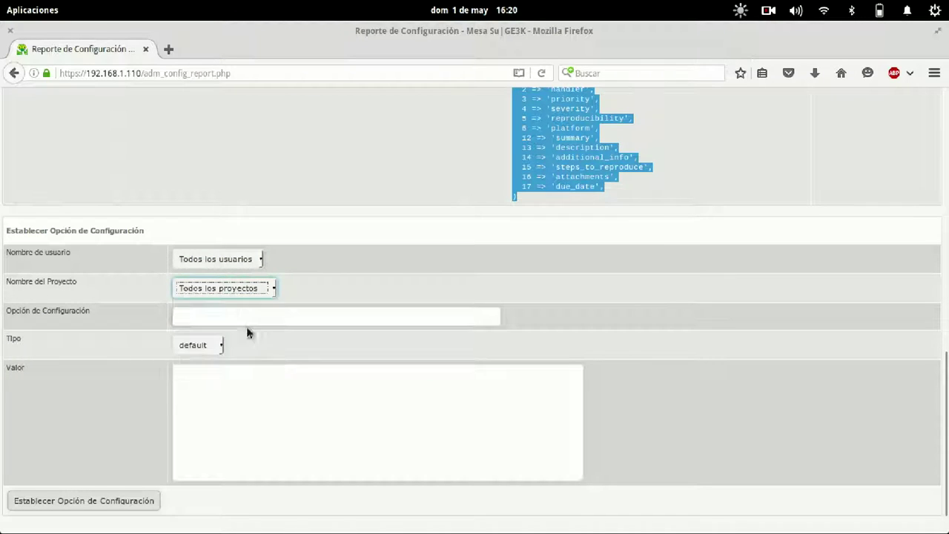
pyautogui.click(265, 313)
# Name the option bug_report_page_fields, make its type complex, and paste the copied array as value.
pyautogui.write('b')
pyautogui.press('Down')
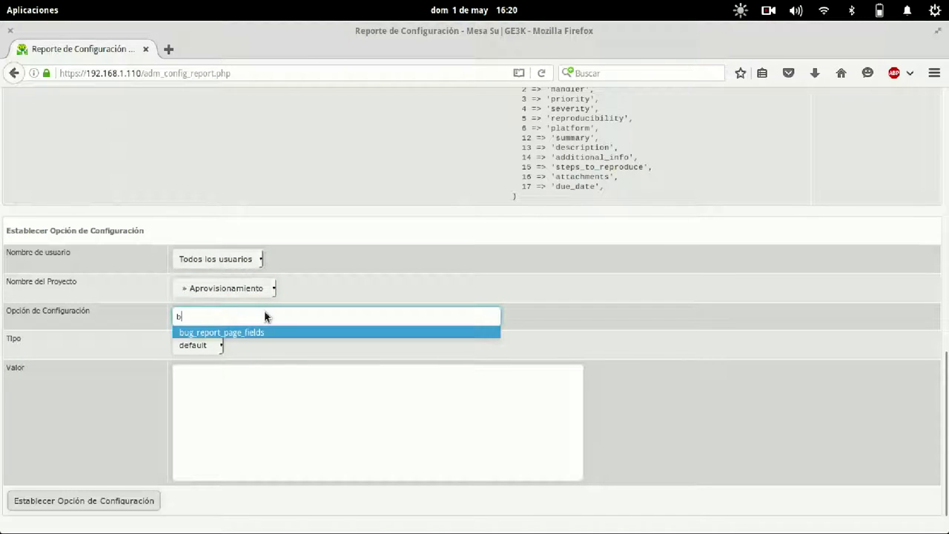
pyautogui.press('Return')
pyautogui.press('Tab')
pyautogui.click(211, 346)
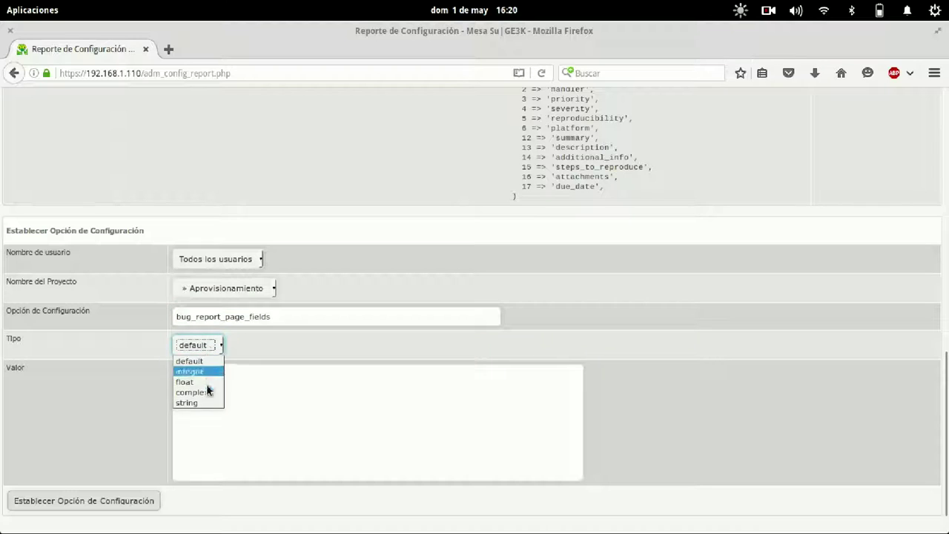
pyautogui.click(207, 390)
pyautogui.click(265, 407)
pyautogui.write("array (   0 => 'category_id',   1 => 'view_state',   2 => 'handler',   3 => 'priority',   4 => 'severity',   5 => 'reproducibility',   6 => 'platform',   12 => 'summary',   13 => 'description',   14 => 'additional_info',   15 => 'steps_to_reproduce',   16 => 'attachments',   17 => 'due_date', )")
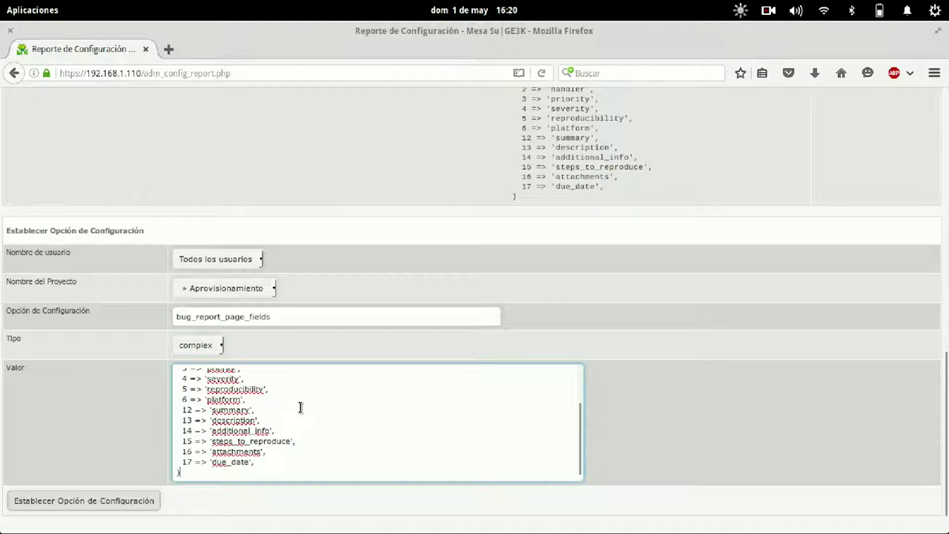
# Delete the platform, severity, reproducibility, additional_info and steps_to_reproduce lines and save the option.
pyautogui.scroll(-1, 301, 407)
pyautogui.scroll(1, 300, 407)
pyautogui.hotkey('shift', 'Down')
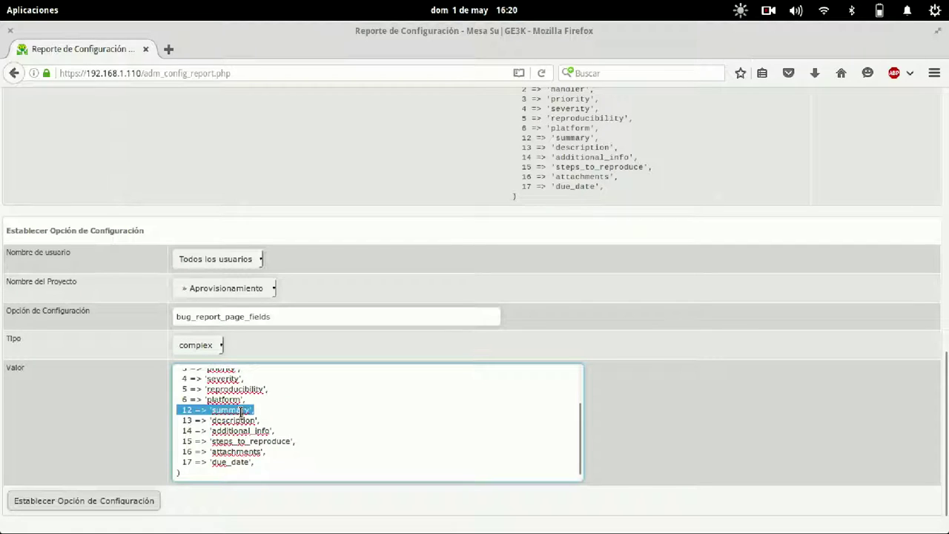
pyautogui.hotkey('shift', 'Up')
pyautogui.hotkey('shift', 'Up')
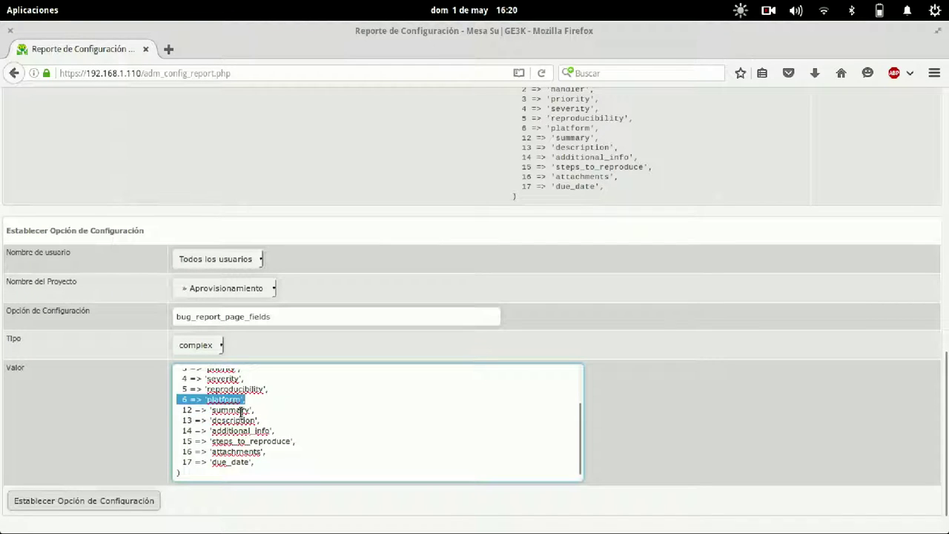
pyautogui.press('BackSpace')
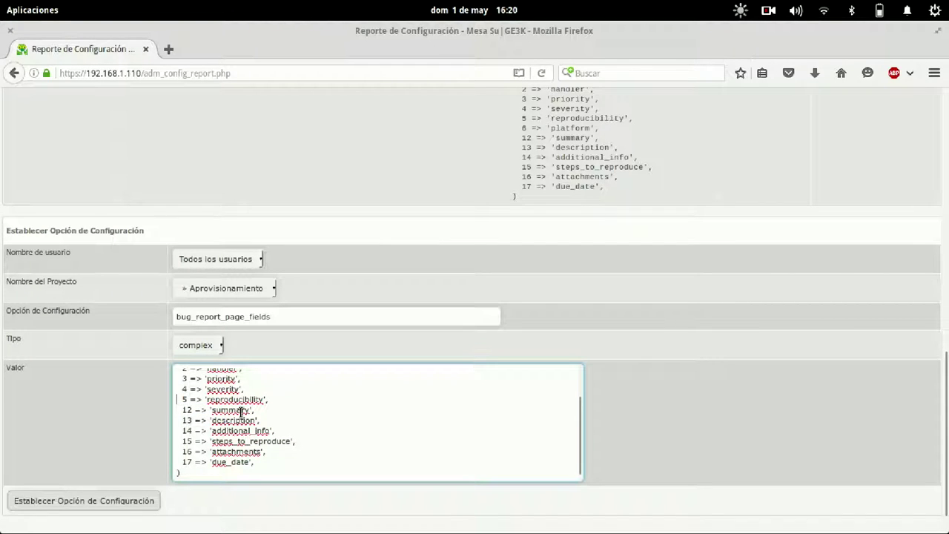
pyautogui.press('Up')
pyautogui.press('Up')
pyautogui.press('Up')
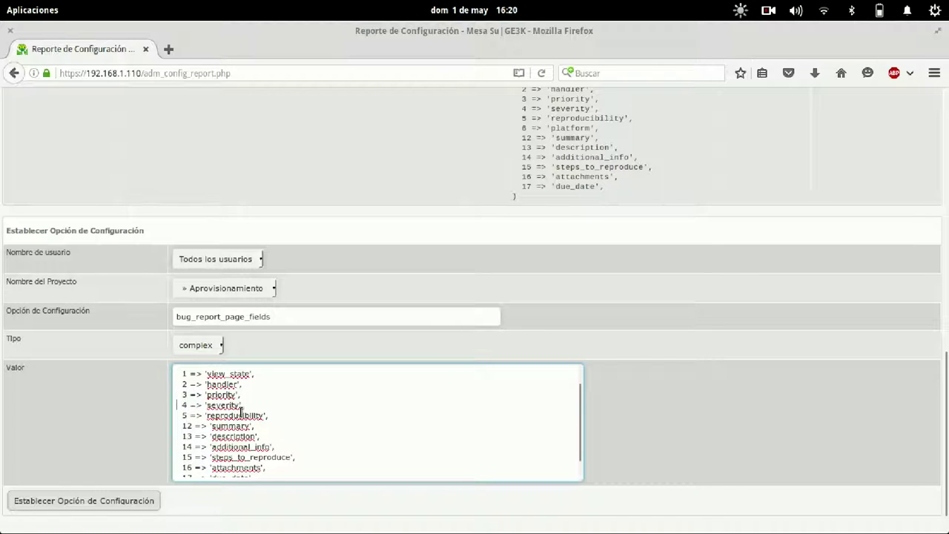
pyautogui.hotkey('shift', 'Down')
pyautogui.hotkey('shift', 'Down')
pyautogui.press('BackSpace')
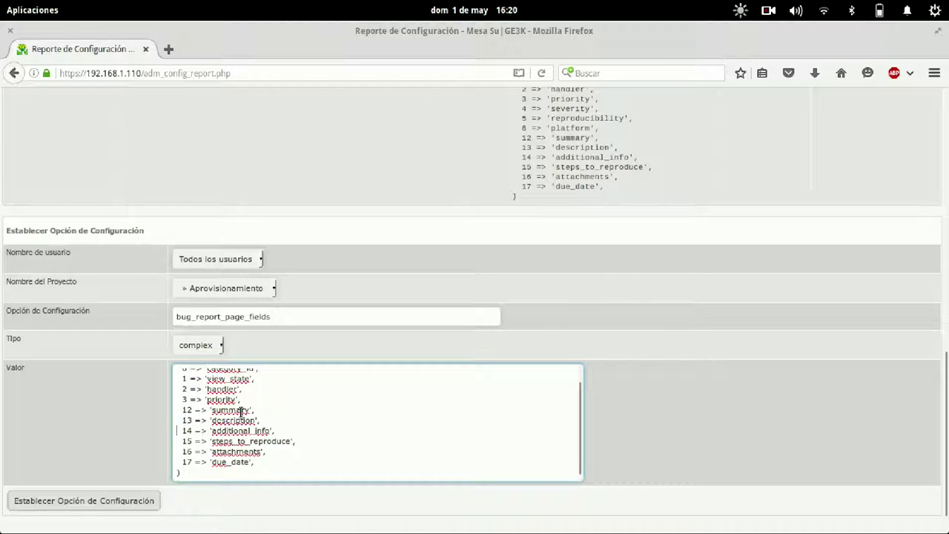
pyautogui.hotkey('shift', 'Down')
pyautogui.hotkey('shift', 'Down')
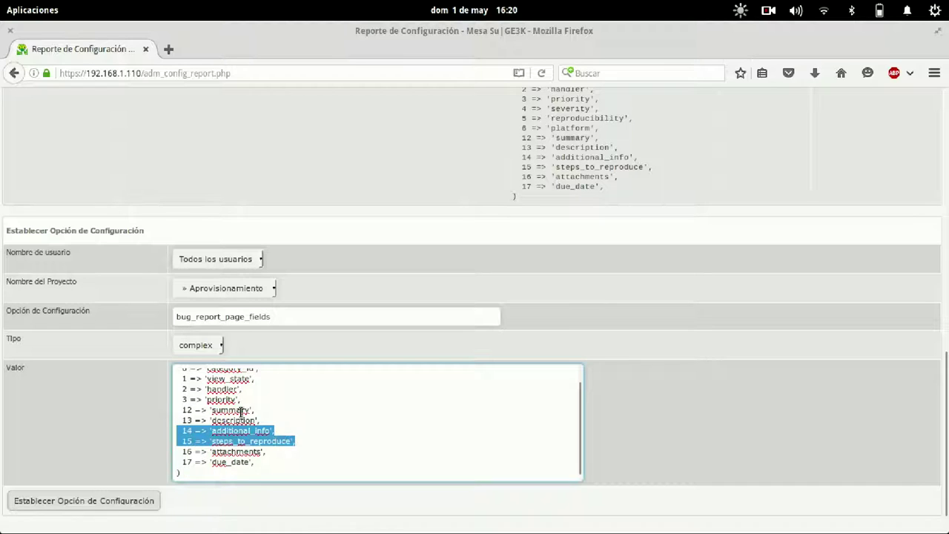
pyautogui.press('Delete')
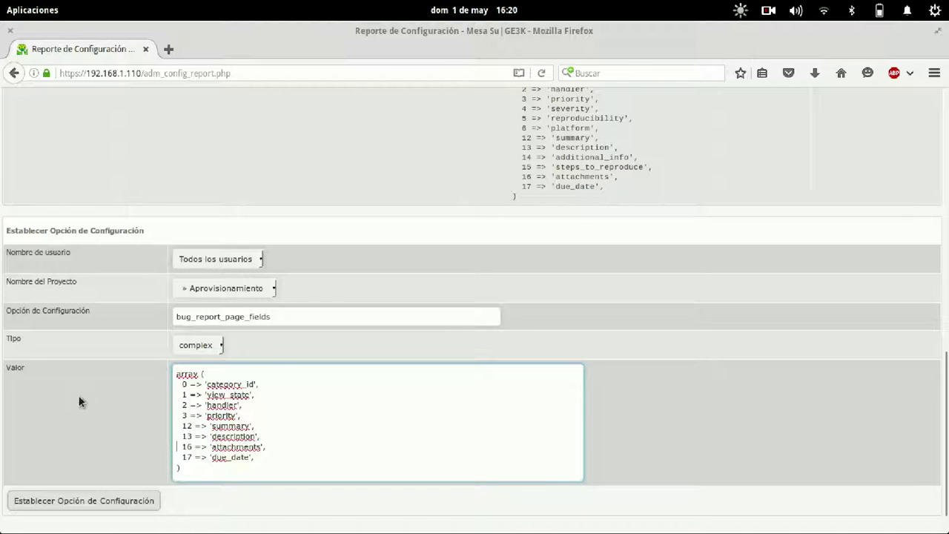
pyautogui.scroll(-1, 75, 401)
pyautogui.click(43, 464)
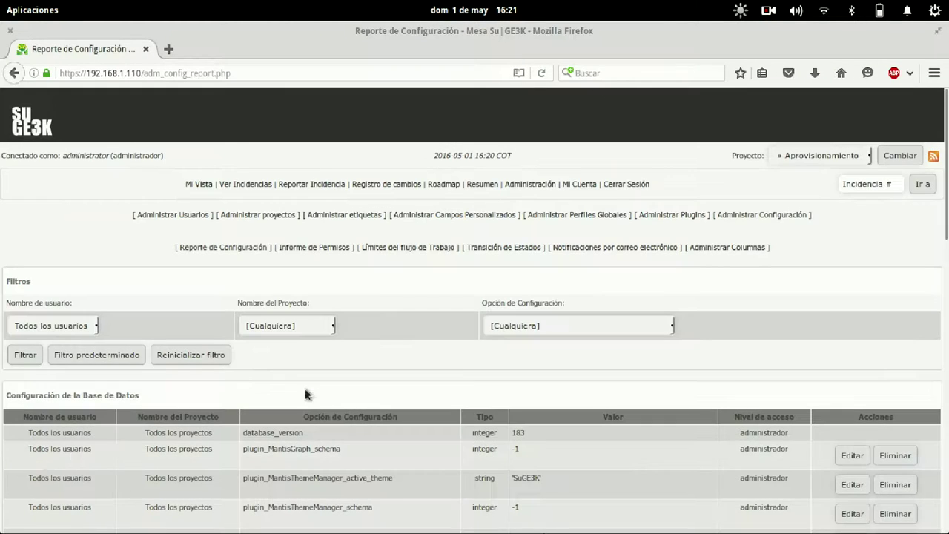
# Open the Aprovisionamiento report form, now without severity or reproducibility fields.
pyautogui.scroll(-6, 477, 379)
pyautogui.scroll(2, 477, 377)
pyautogui.scroll(-6, 478, 378)
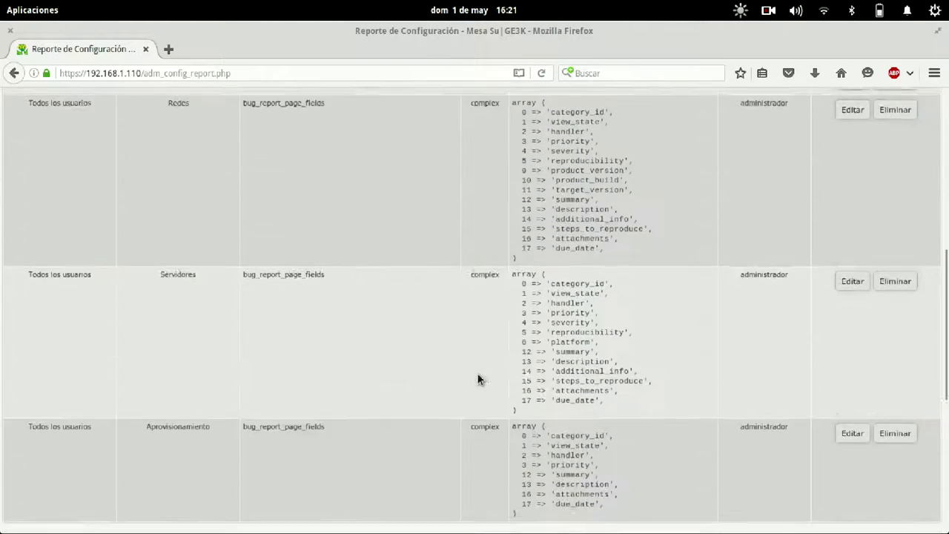
pyautogui.scroll(10, 441, 362)
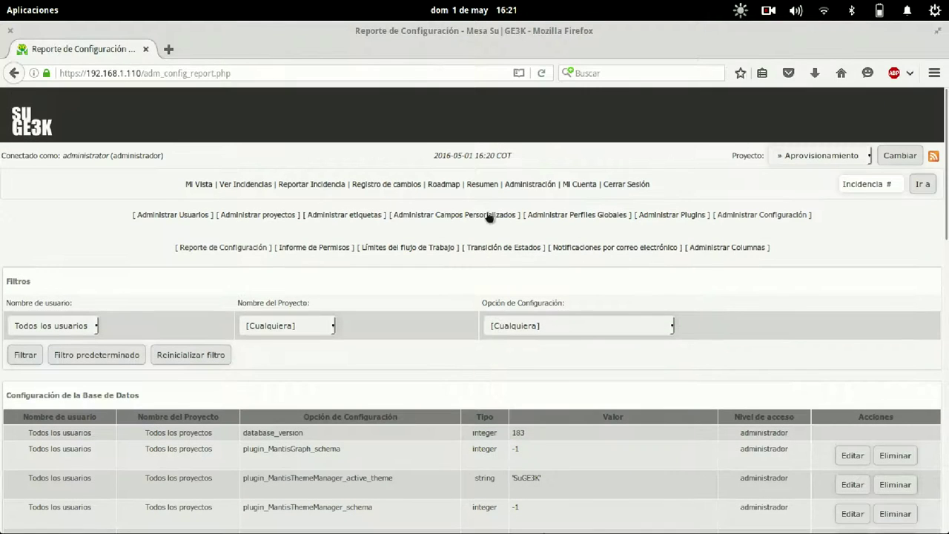
pyautogui.click(306, 185)
pyautogui.scroll(-4, 527, 360)
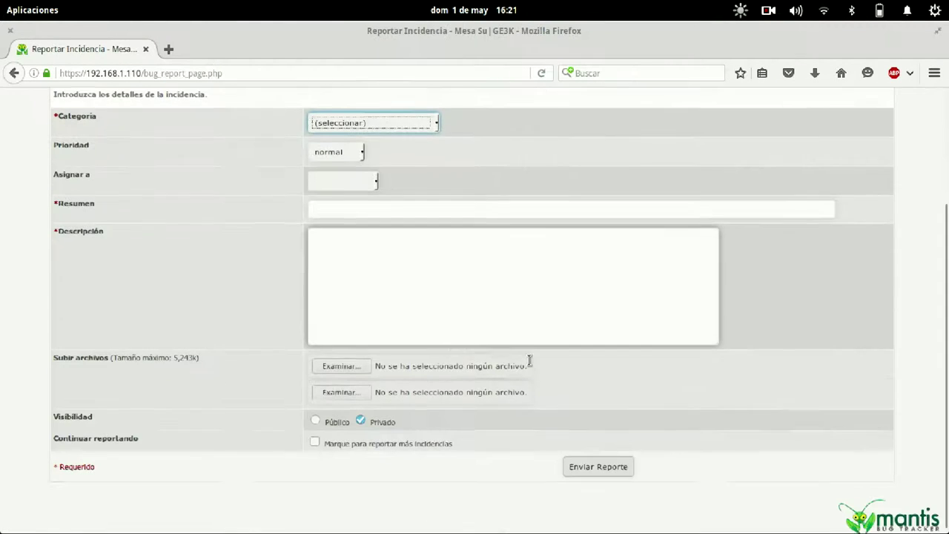
# Try the form's summary, description and Categoría fields, then go to the administration overview.
pyautogui.click(527, 324)
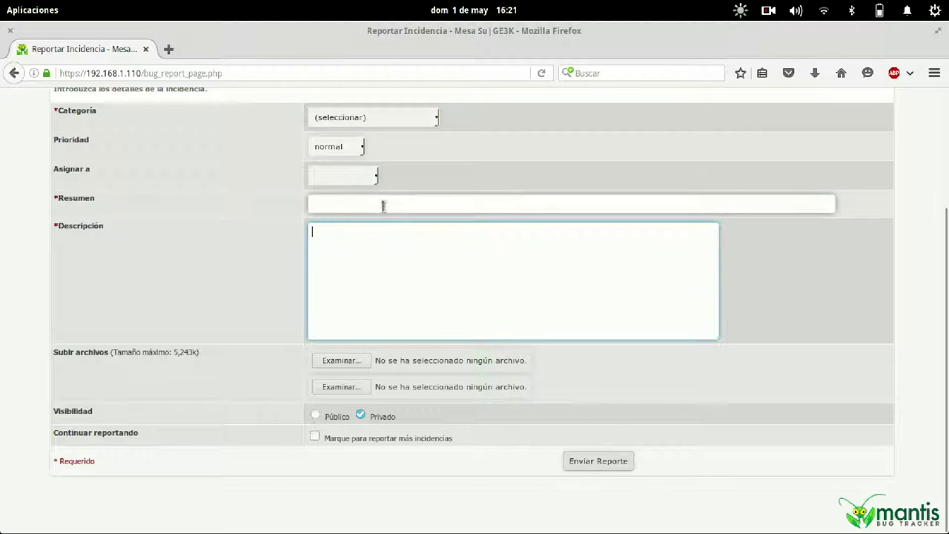
pyautogui.click(402, 198)
pyautogui.click(403, 263)
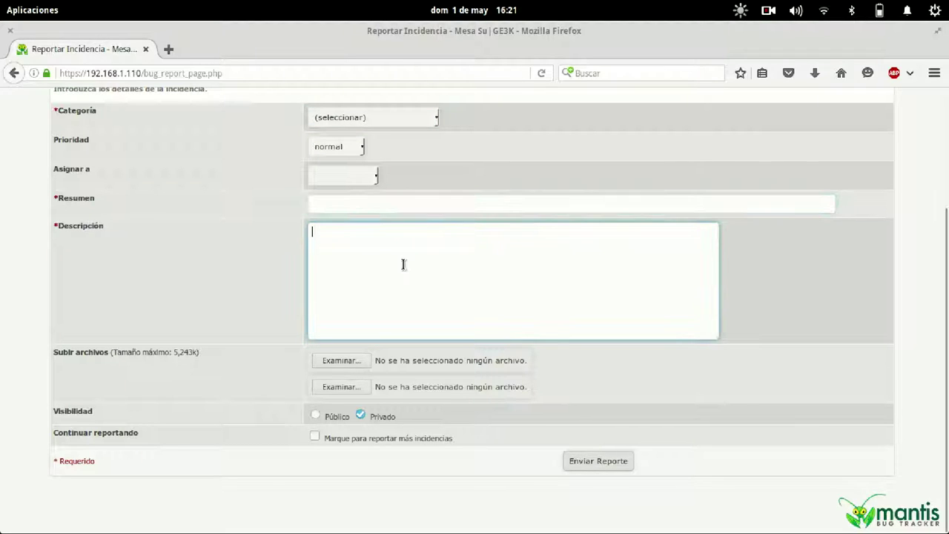
pyautogui.scroll(4, 398, 265)
pyautogui.click(398, 266)
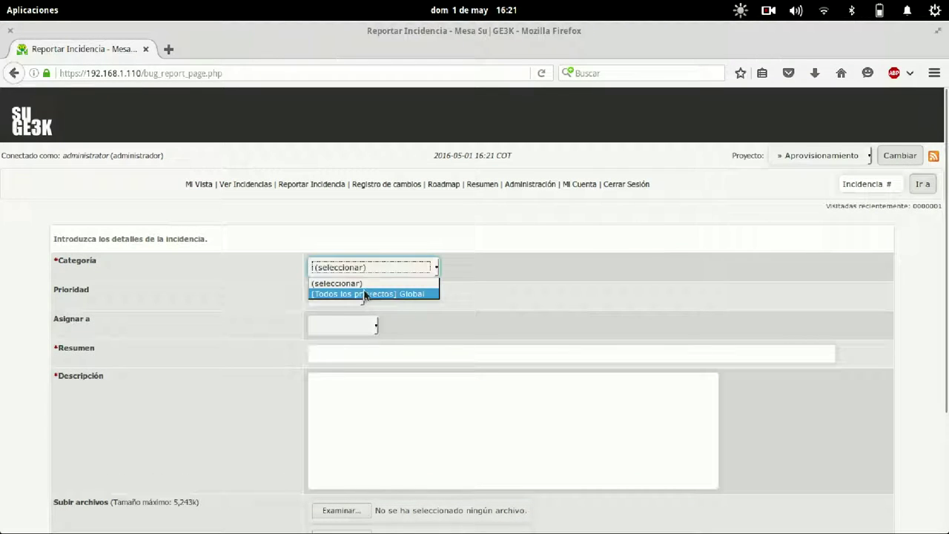
pyautogui.click(636, 322)
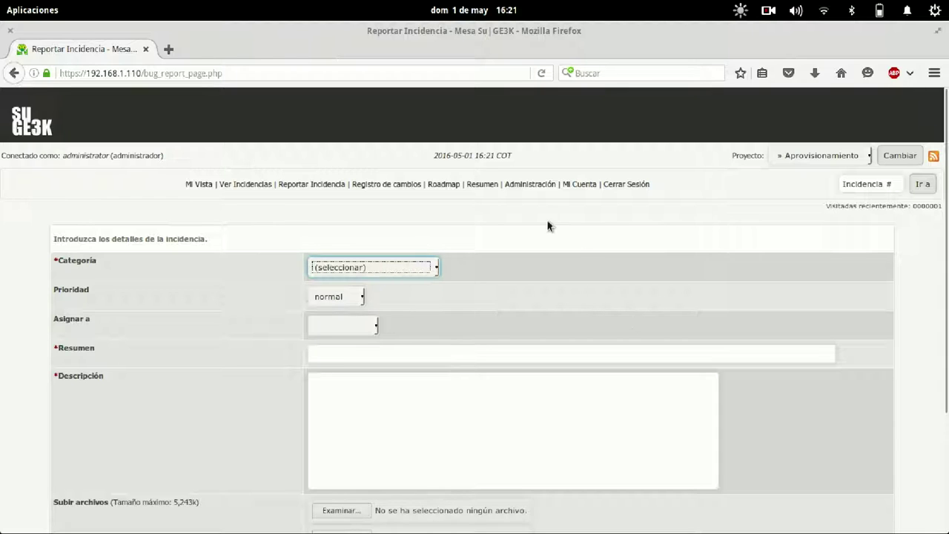
pyautogui.click(552, 186)
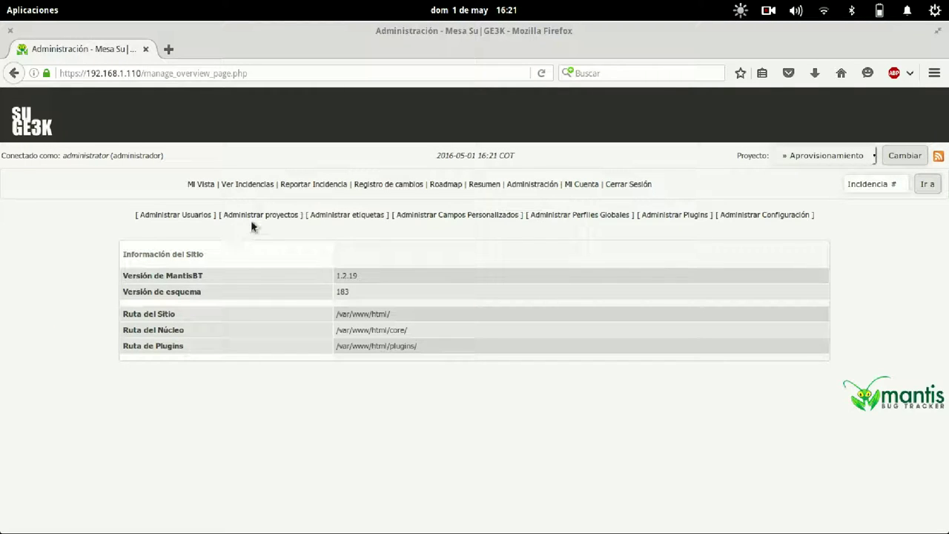
# Open the Aprovisionamiento project's edit page from project management.
pyautogui.click(259, 216)
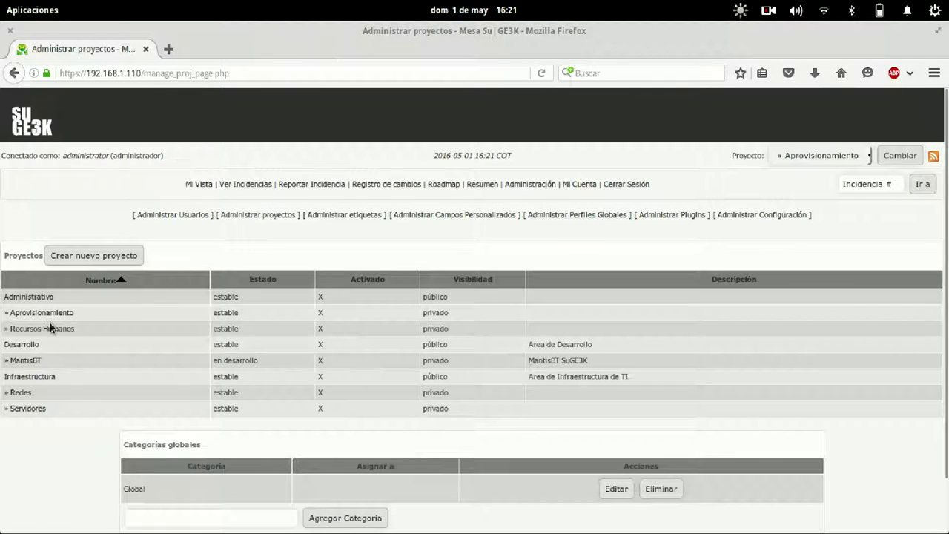
pyautogui.click(52, 312)
pyautogui.scroll(-5, 366, 442)
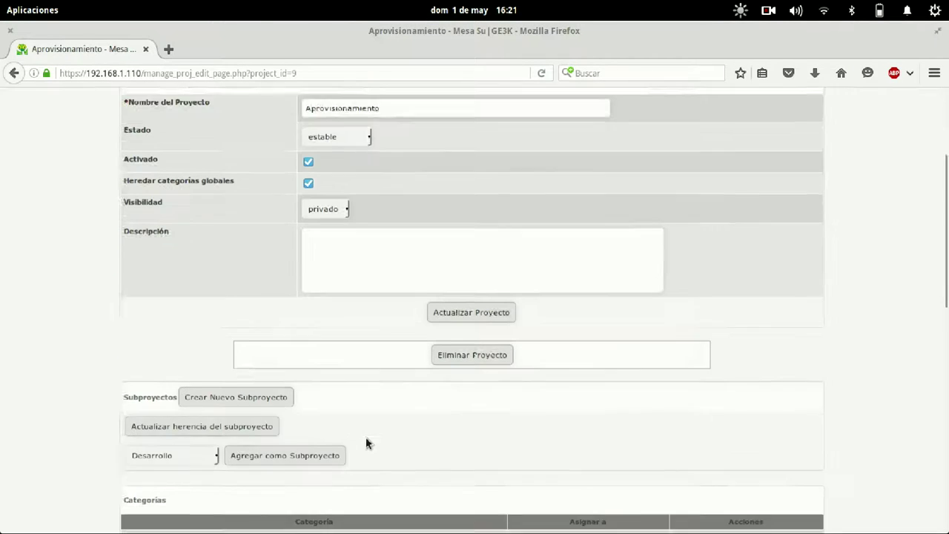
pyautogui.scroll(-5, 206, 405)
# Add the categories Computadores and Sillas to Aprovisionamiento.
pyautogui.click(254, 341)
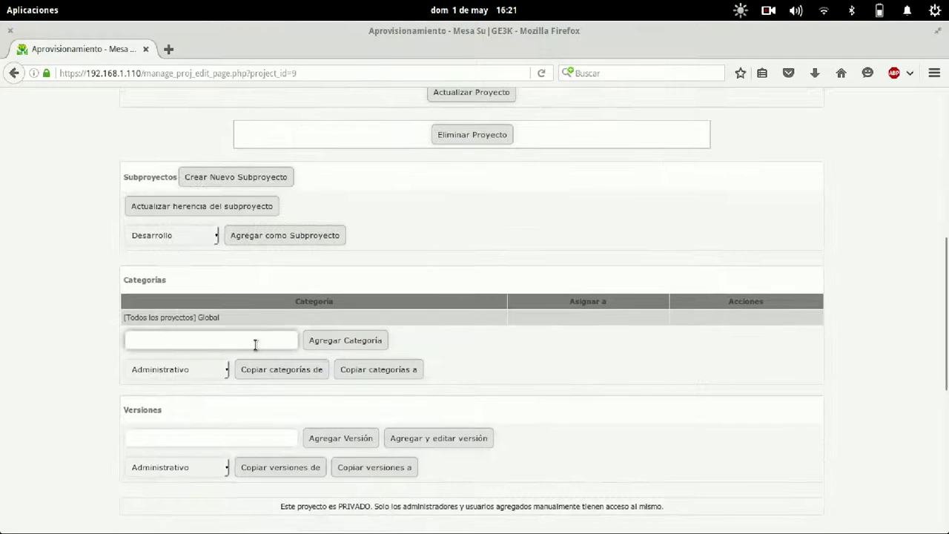
pyautogui.write('Compu')
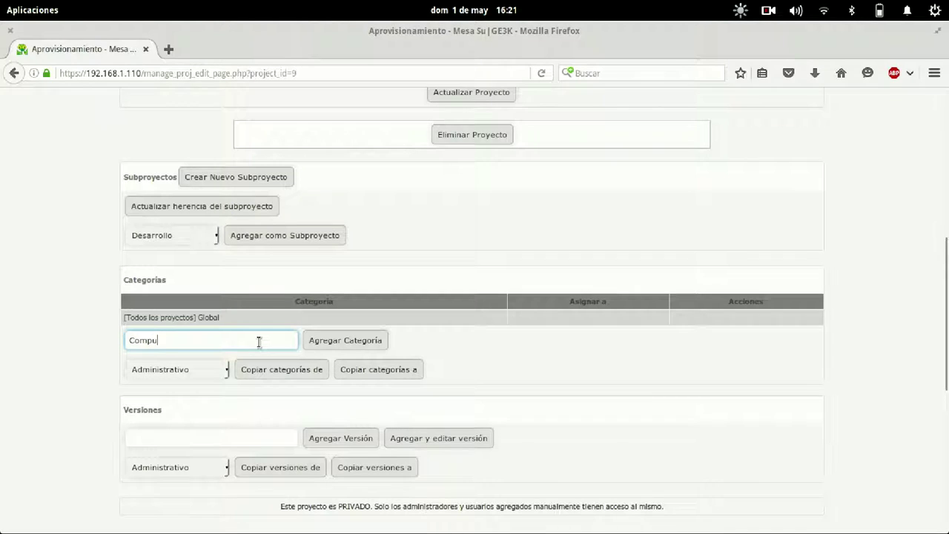
pyautogui.write('tadoes')
pyautogui.press('BackSpace')
pyautogui.press('BackSpace')
pyautogui.write('res')
pyautogui.press('Return')
pyautogui.scroll(-7, 169, 378)
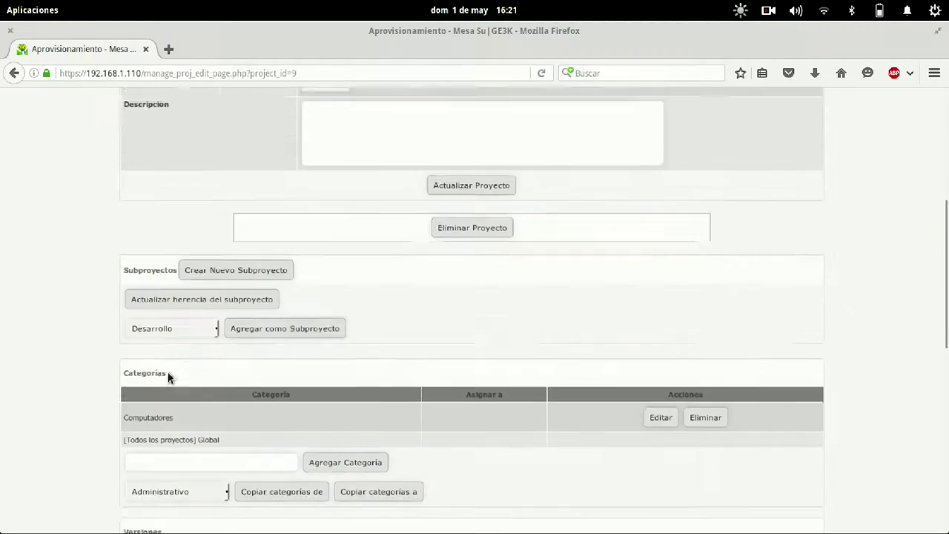
pyautogui.click(195, 441)
pyautogui.write('Software')
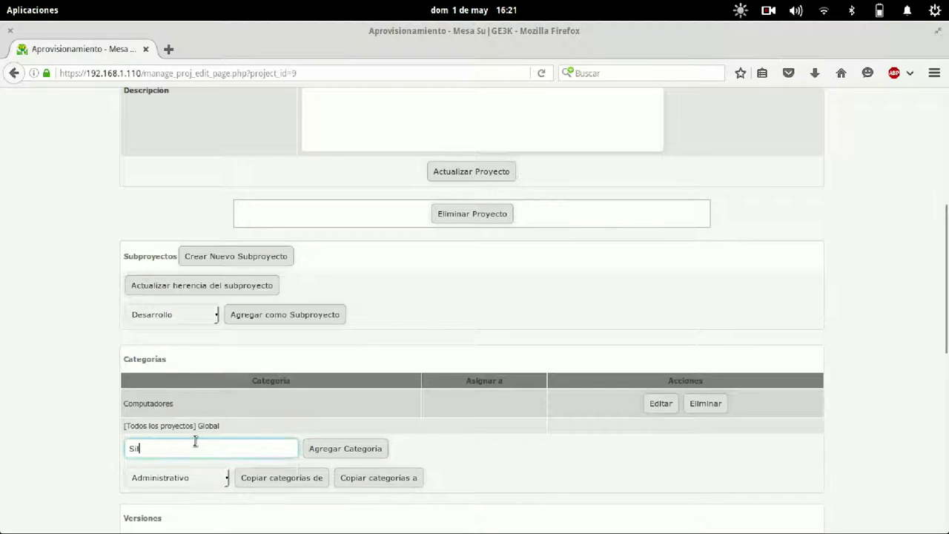
pyautogui.press('Return')
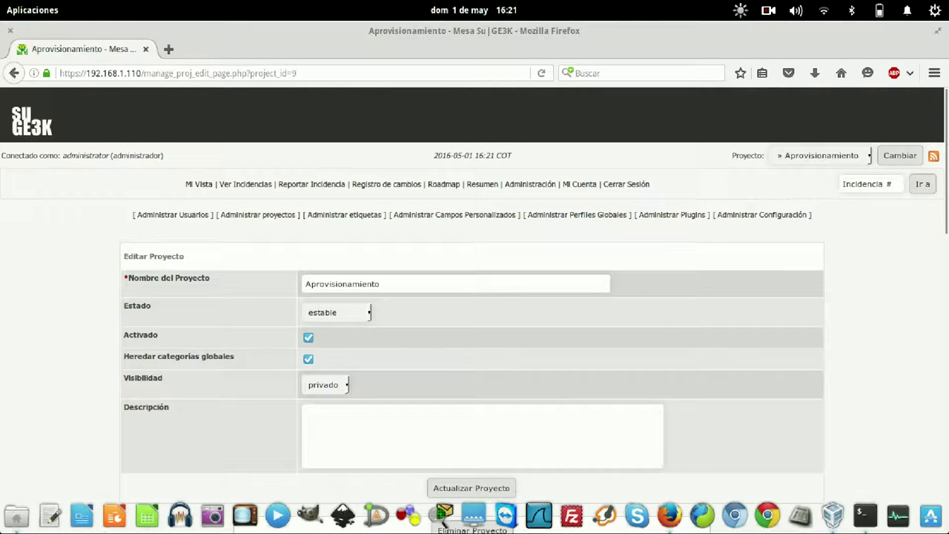
# Add the categories Mesas and Lapiceros to Aprovisionamiento.
pyautogui.scroll(-8, 86, 323)
pyautogui.click(181, 434)
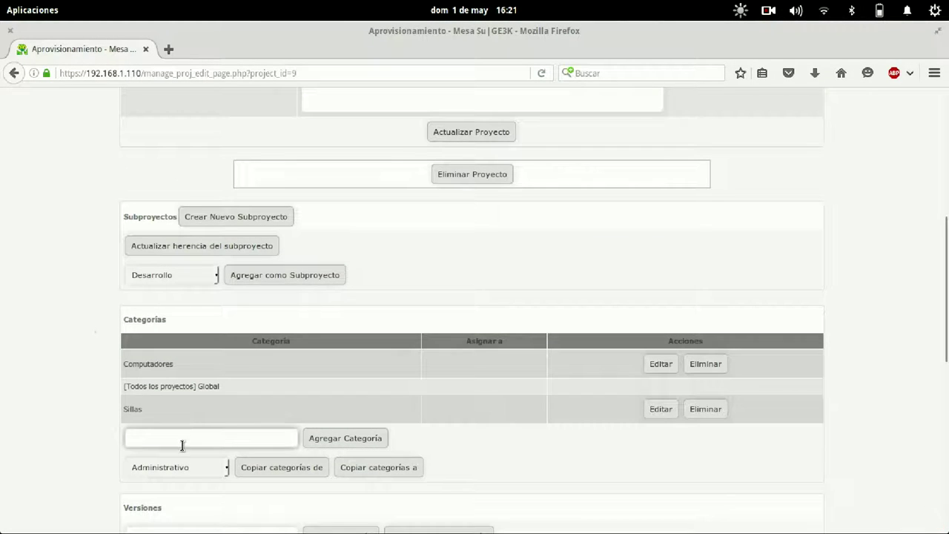
pyautogui.write('Mesas')
pyautogui.press('Return')
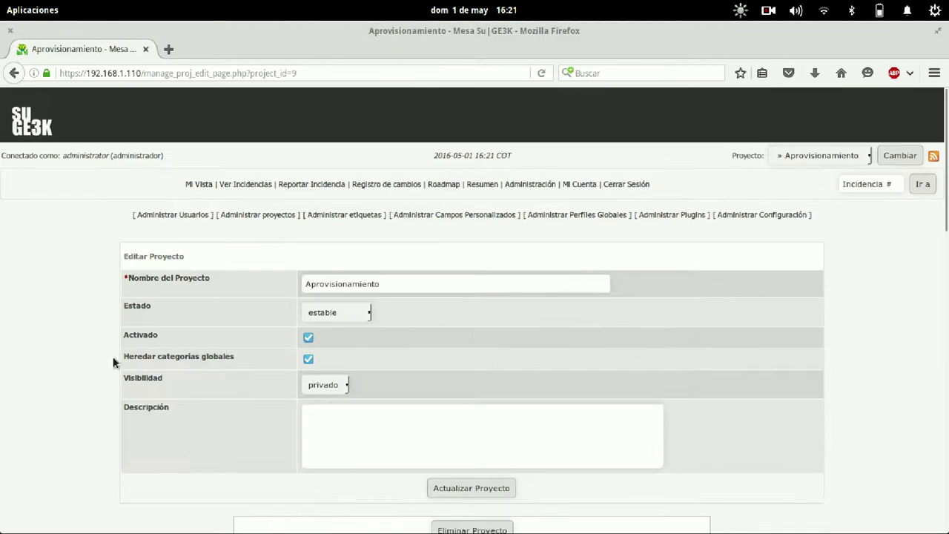
pyautogui.scroll(-8, 30, 348)
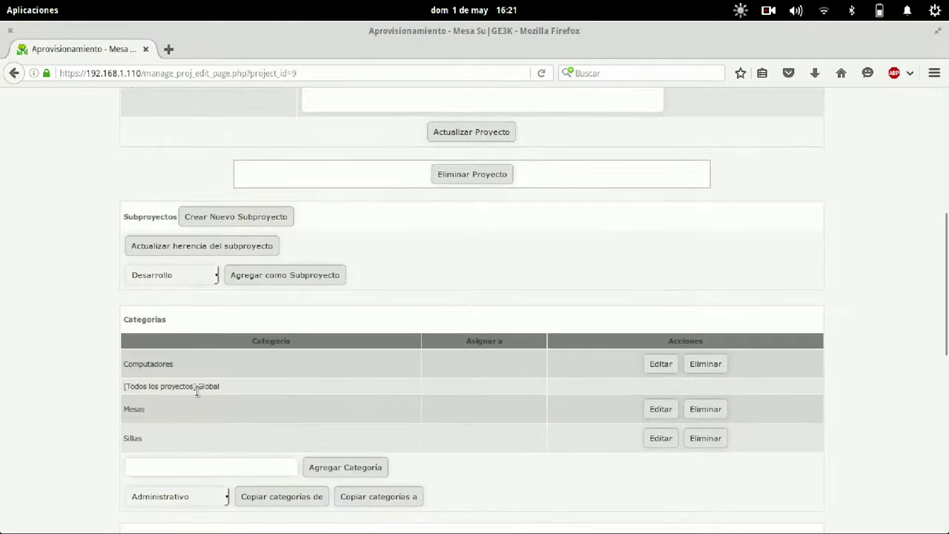
pyautogui.click(178, 466)
pyautogui.write('L')
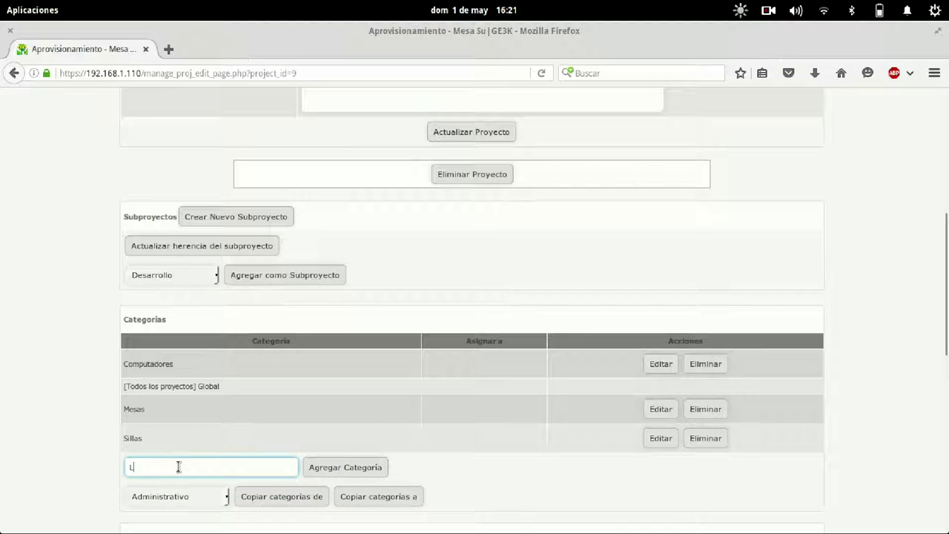
pyautogui.write('apiceros')
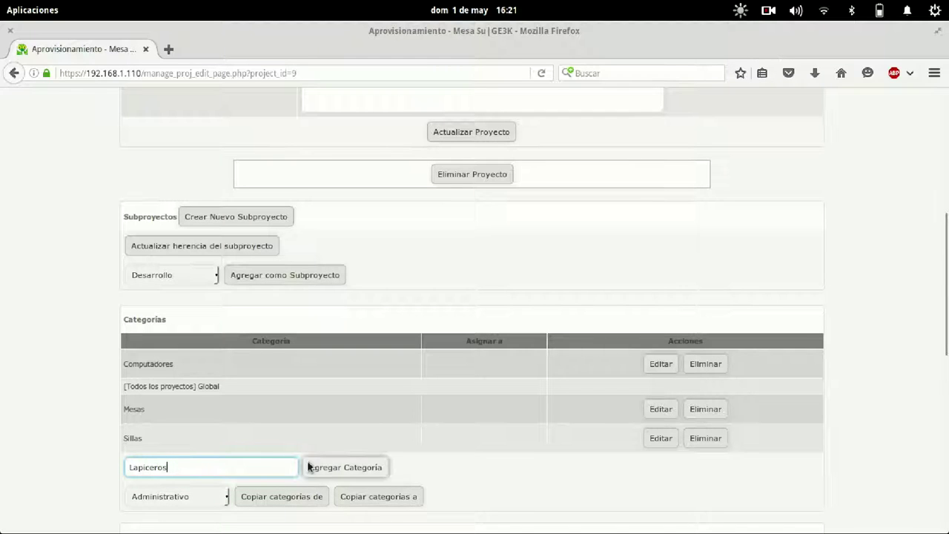
pyautogui.click(322, 464)
pyautogui.scroll(-10, 71, 348)
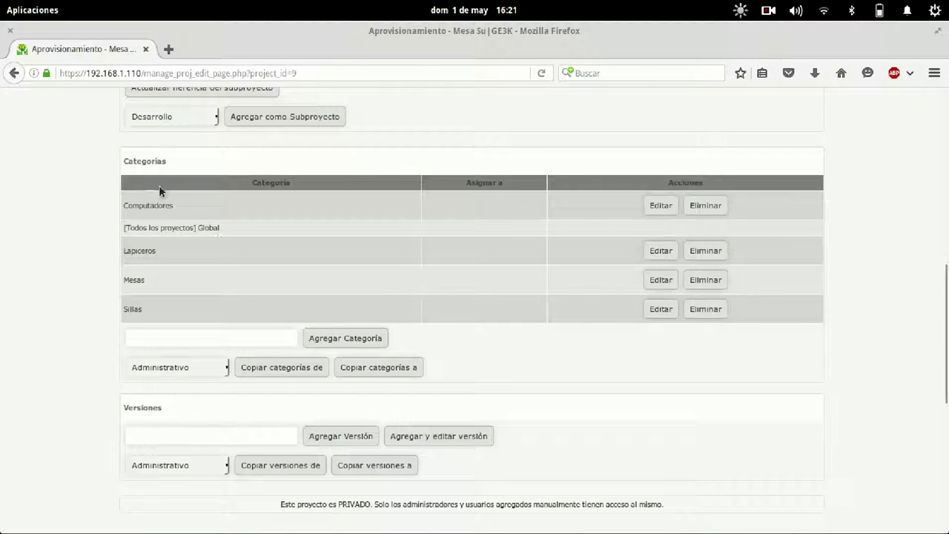
pyautogui.scroll(10, 542, 312)
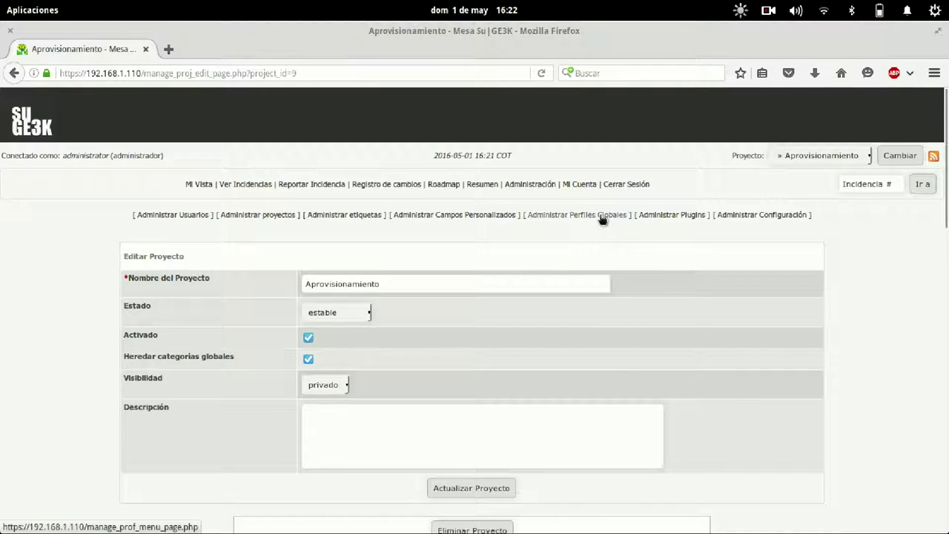
# Create a custom field named Ubicacion, replacing the first-typed name Area.
pyautogui.click(475, 219)
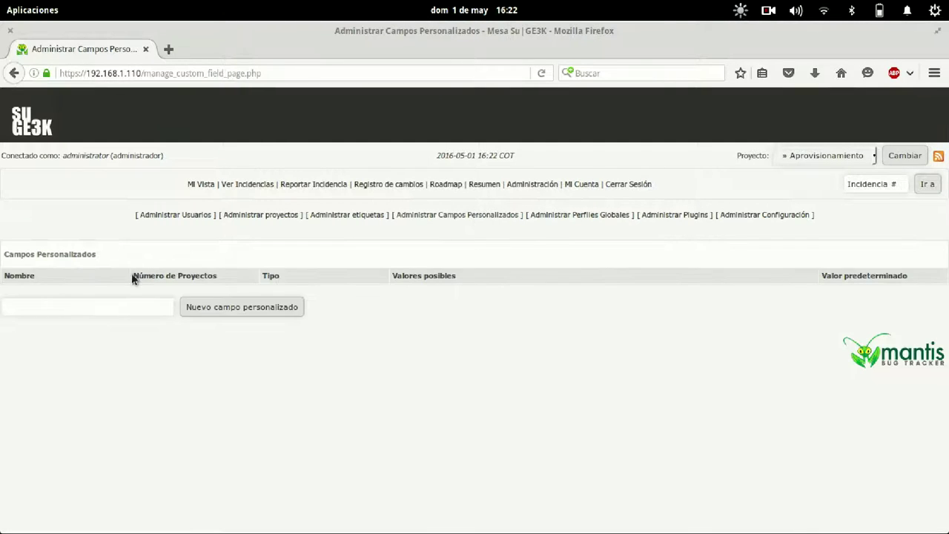
pyautogui.click(124, 310)
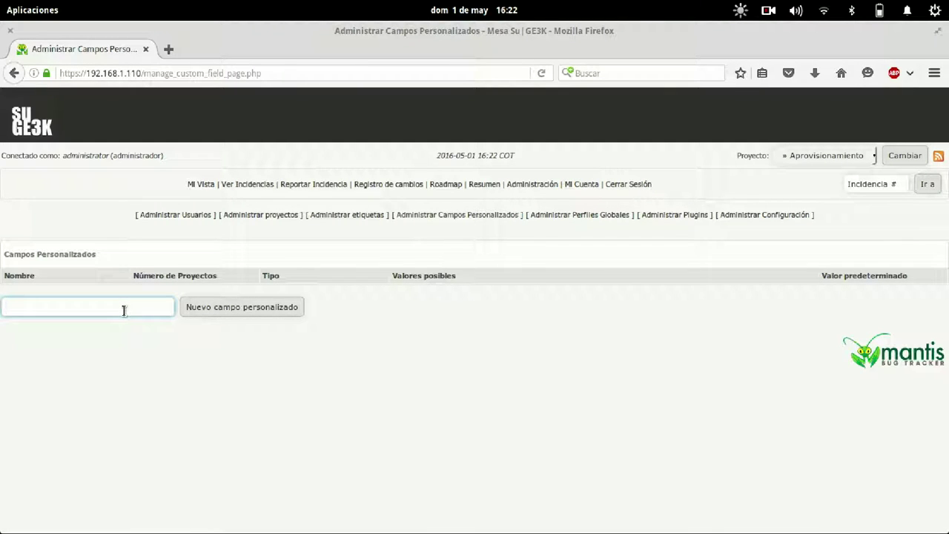
pyautogui.write('Area')
pyautogui.click(150, 311)
pyautogui.doubleClick(151, 311)
pyautogui.write('Ubicacion')
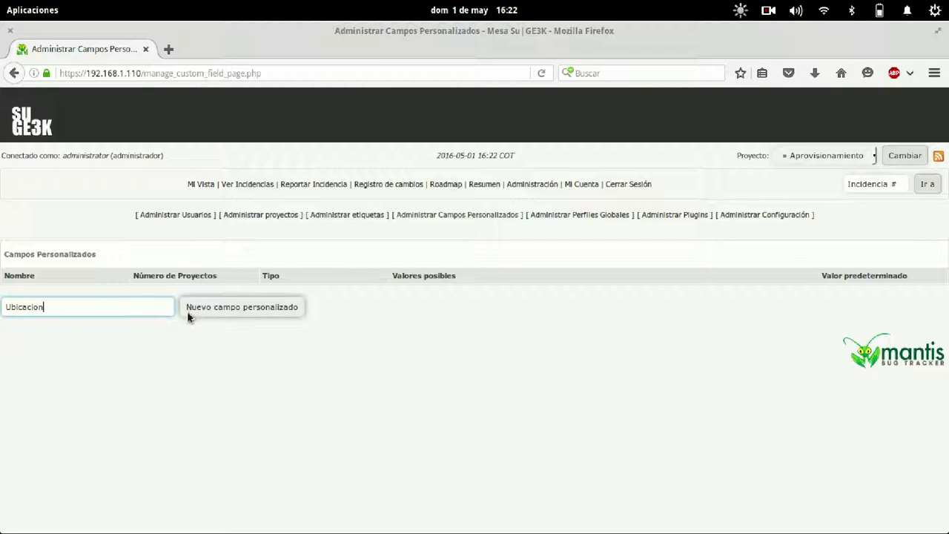
pyautogui.click(219, 308)
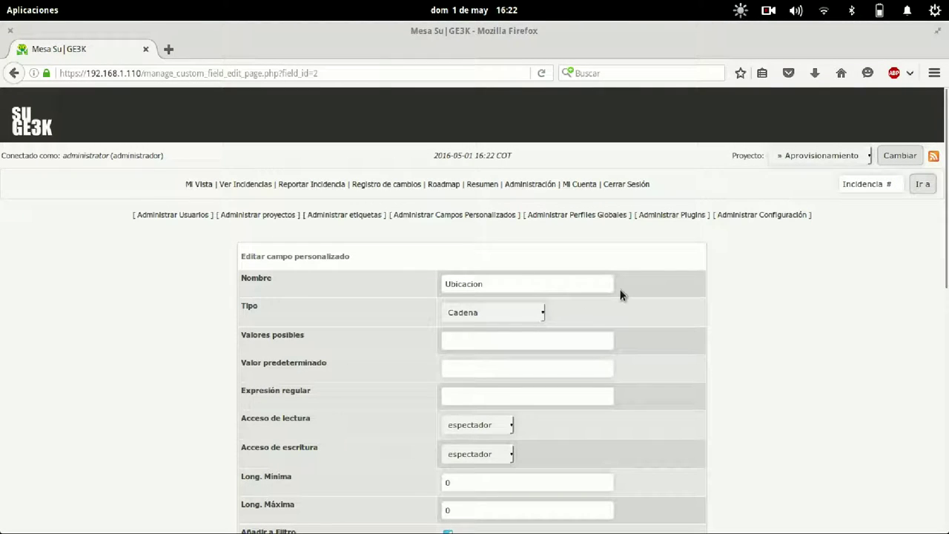
pyautogui.scroll(-2, 621, 295)
# Make Ubicacion an Enumeración with values Sala Juntas | Sala Reuniones | Sala Capacitacion.
pyautogui.click(509, 233)
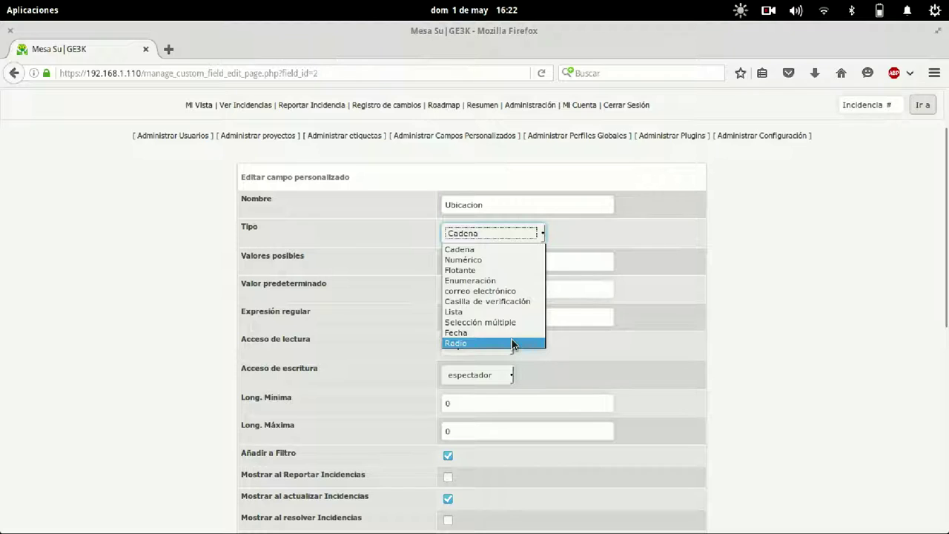
pyautogui.click(509, 281)
pyautogui.click(501, 265)
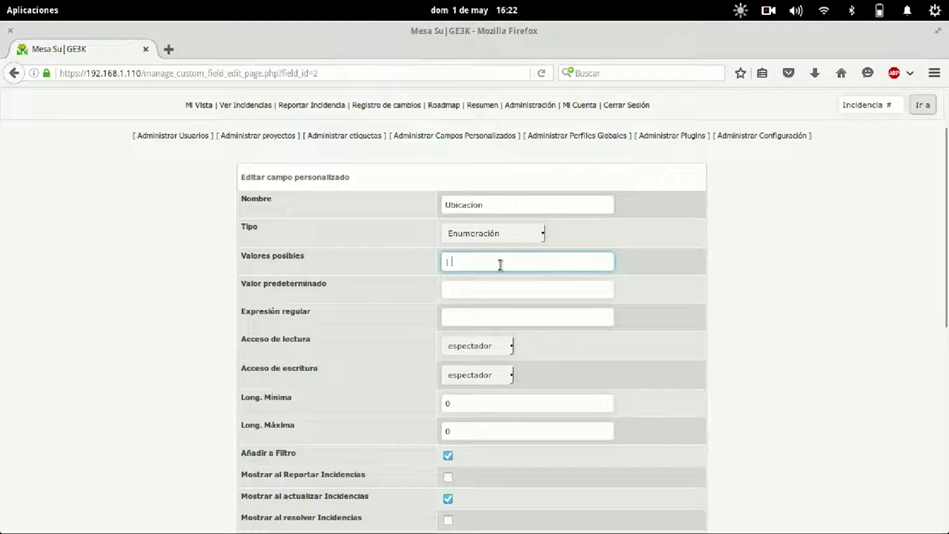
pyautogui.write('Sala Juntas | Sala Reunione')
pyautogui.write('s | Sala Cap')
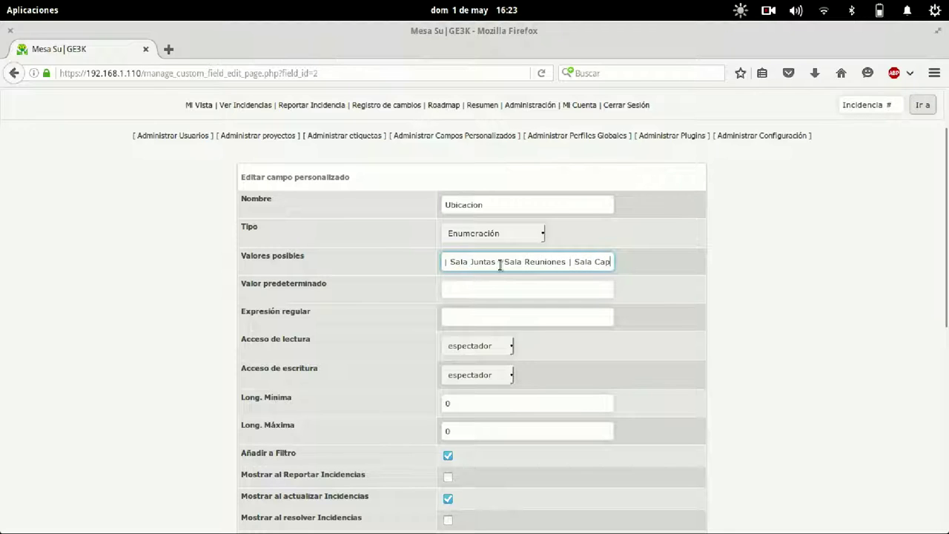
pyautogui.write('a')
pyautogui.write('citacion')
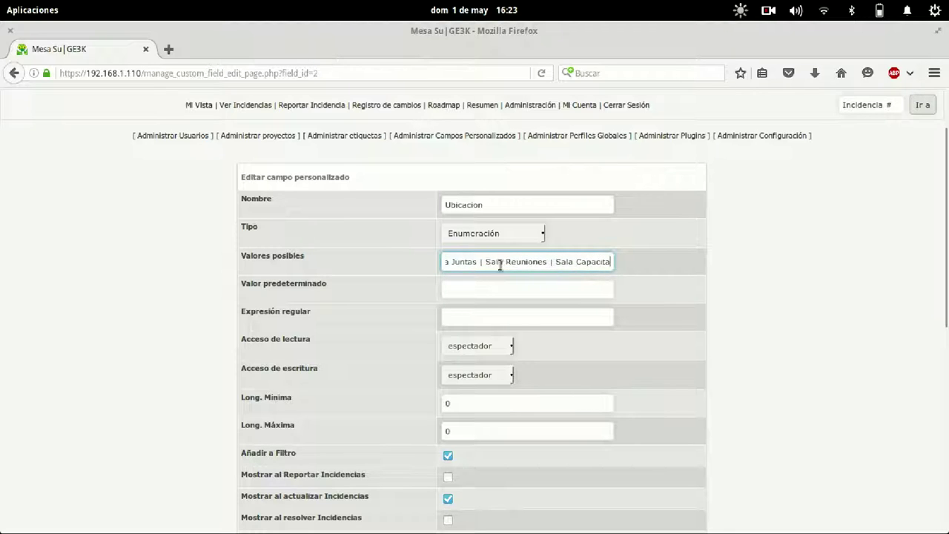
pyautogui.click(500, 290)
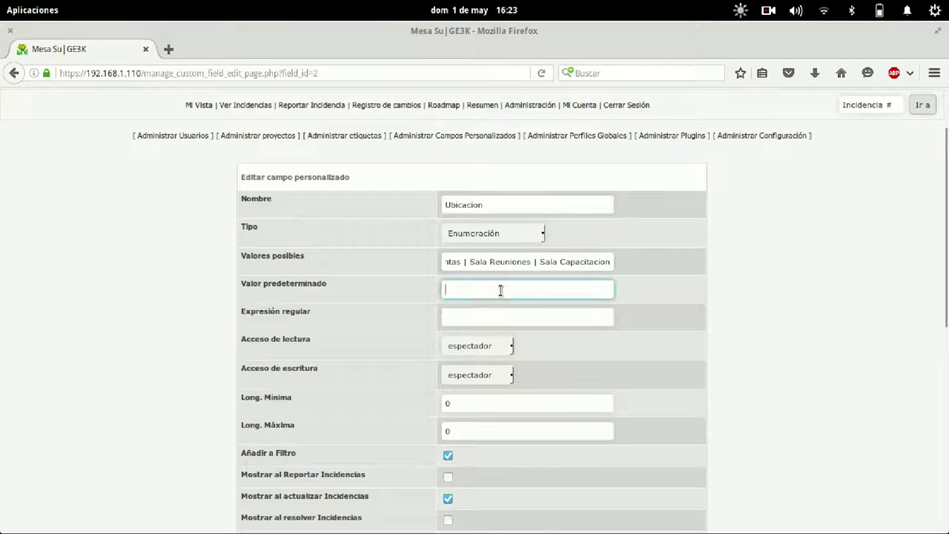
# Keep read access at espectador and give informador write access to Ubicacion.
pyautogui.scroll(-4, 684, 282)
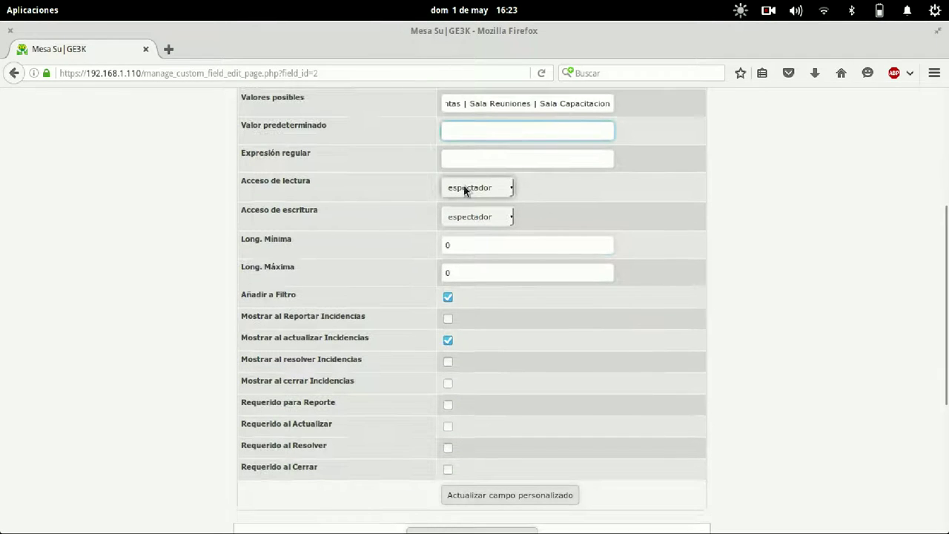
pyautogui.click(464, 185)
pyautogui.click(382, 137)
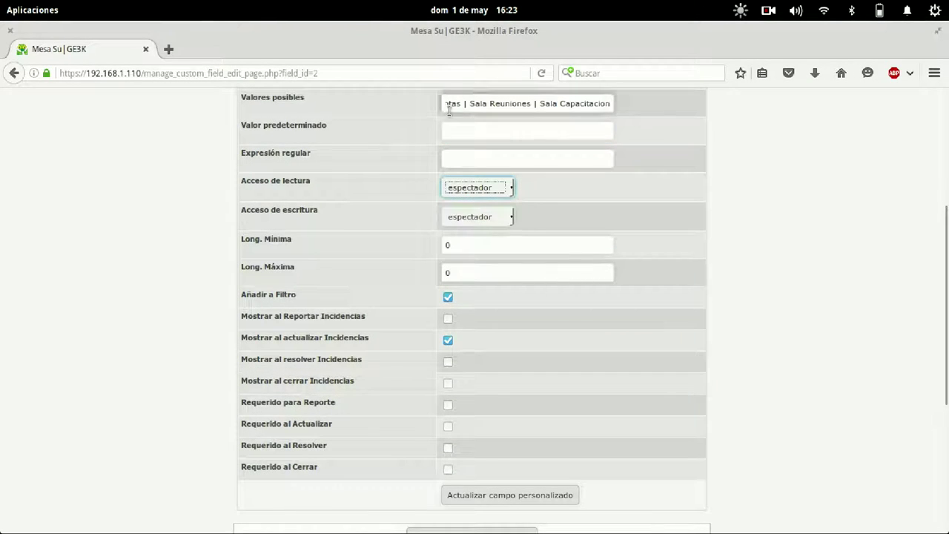
pyautogui.click(463, 213)
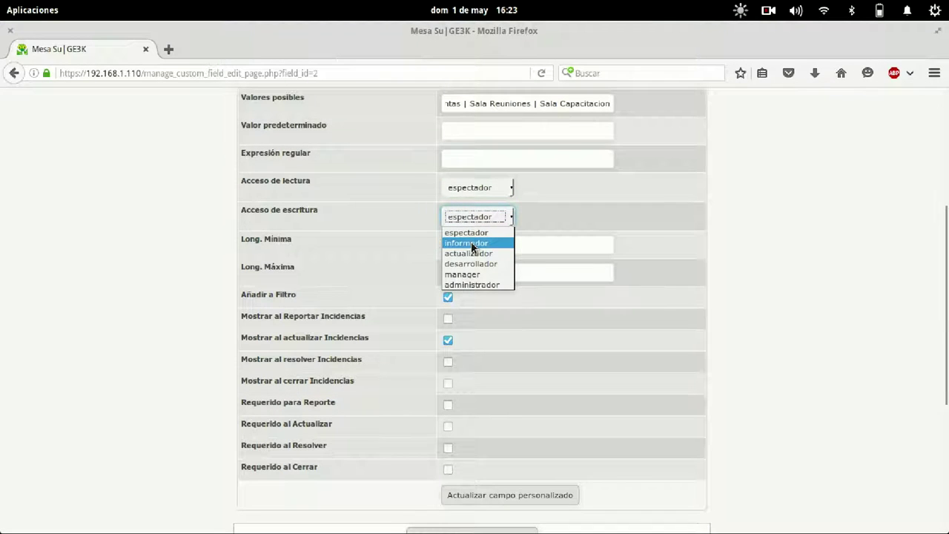
pyautogui.click(471, 243)
pyautogui.click(628, 204)
# Open the Ver Incidencias issue list in a new browser tab.
pyautogui.scroll(-4, 628, 204)
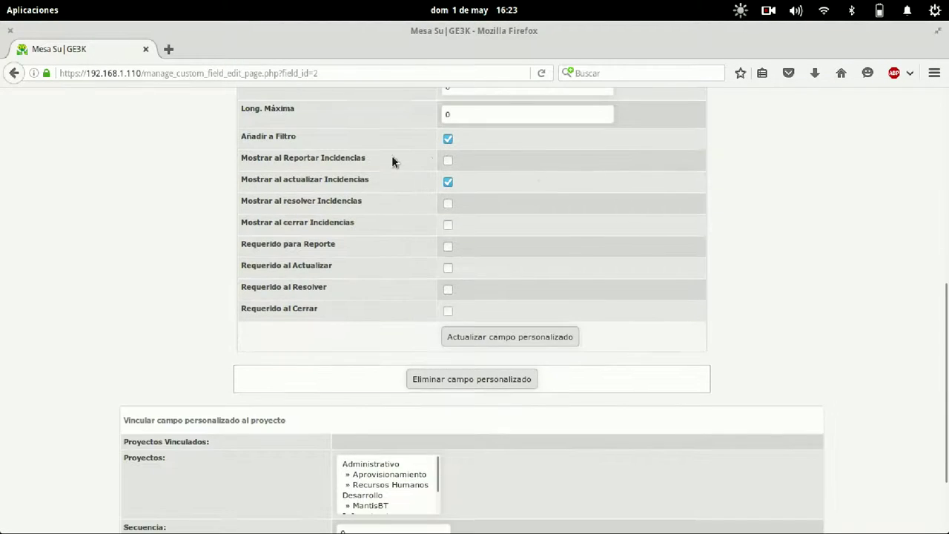
pyautogui.scroll(8, 613, 260)
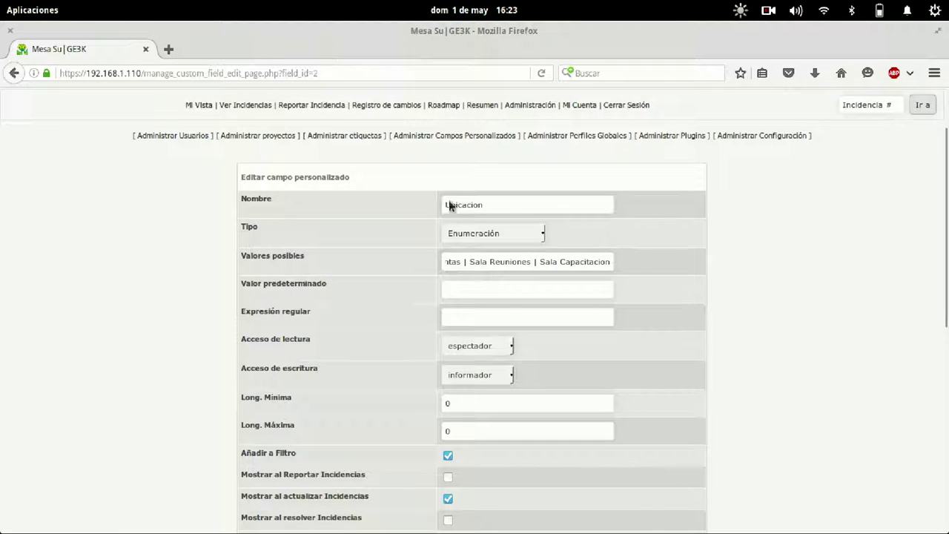
pyautogui.rightClick(256, 104)
pyautogui.click(274, 111)
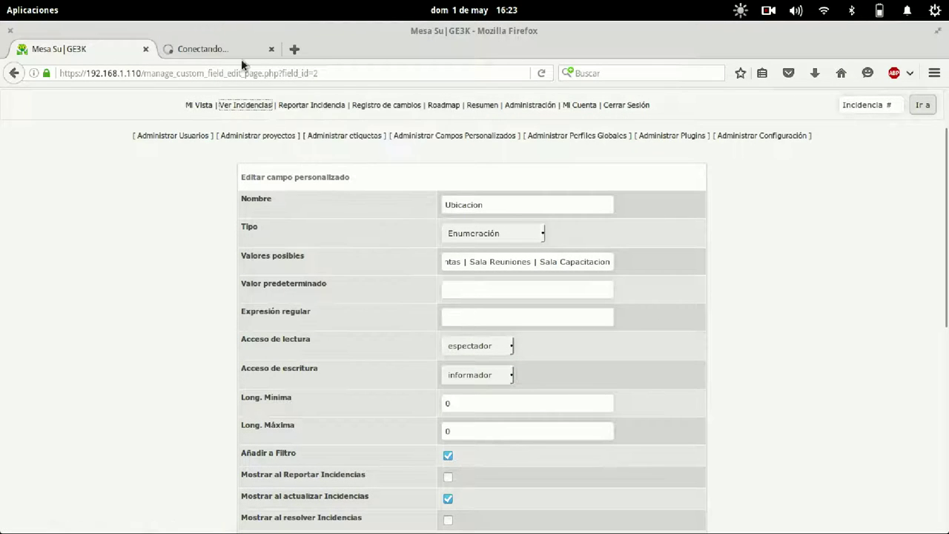
# Glance at the issue list in the new tab, then return to the Ubicacion edit page.
pyautogui.click(223, 49)
pyautogui.scroll(-1, 223, 297)
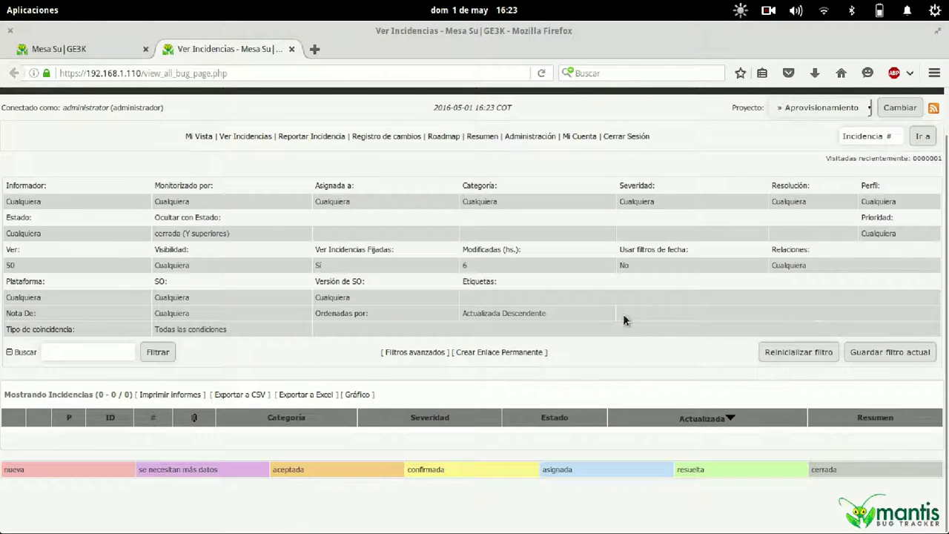
pyautogui.click(100, 46)
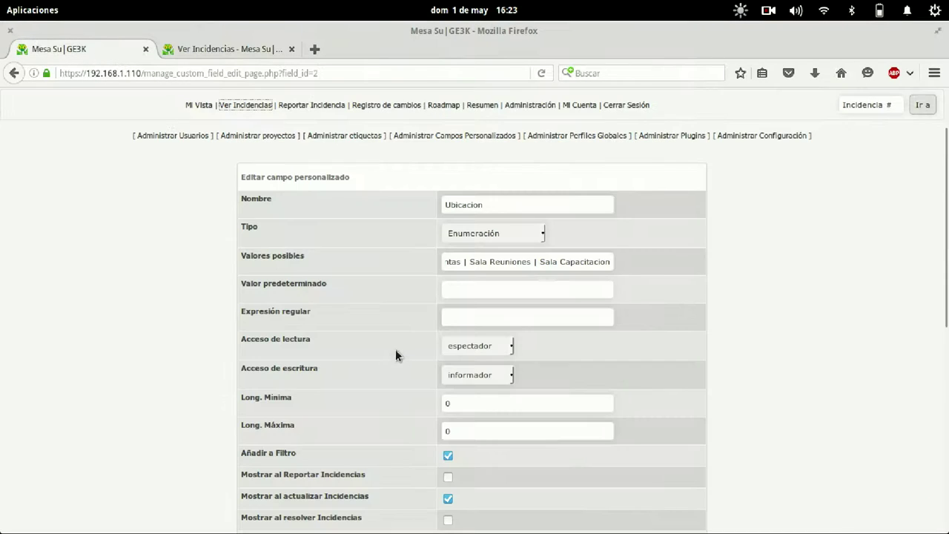
pyautogui.scroll(-4, 391, 311)
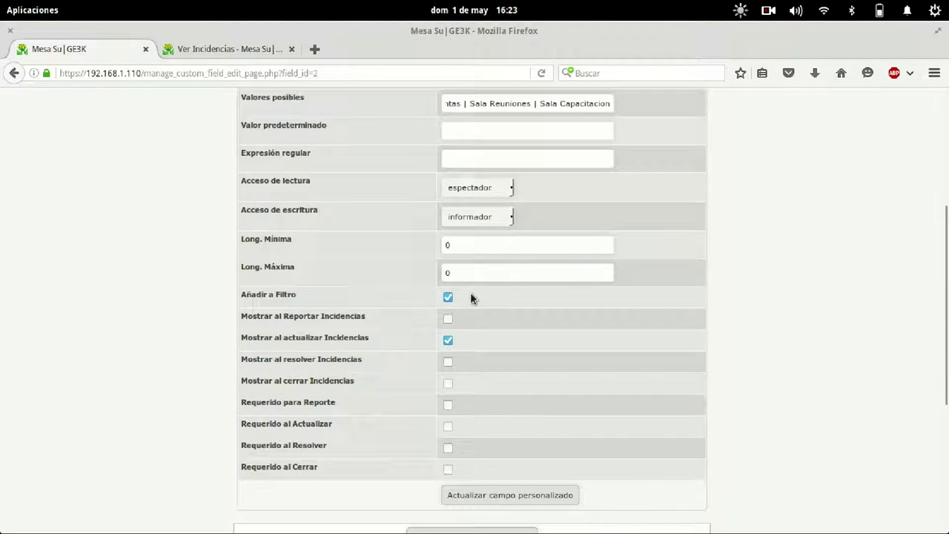
pyautogui.click(234, 45)
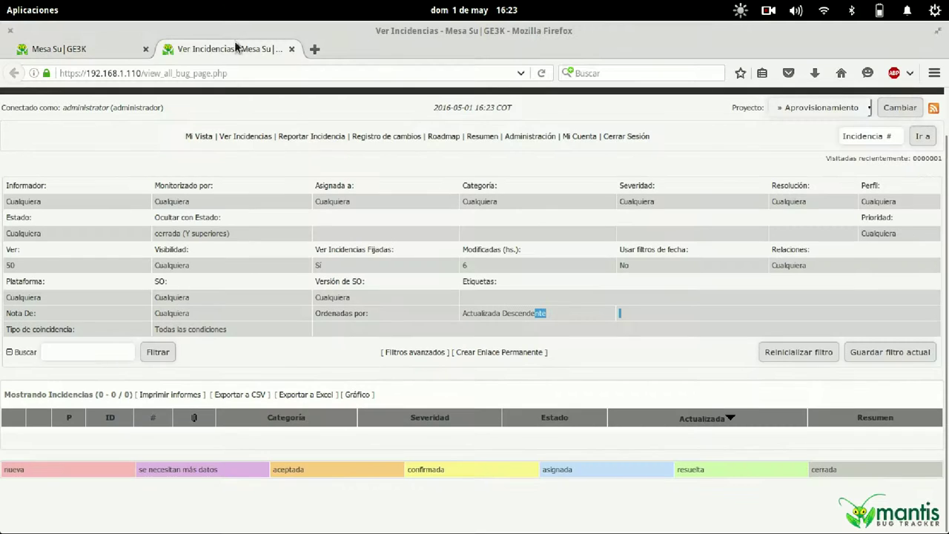
pyautogui.click(58, 46)
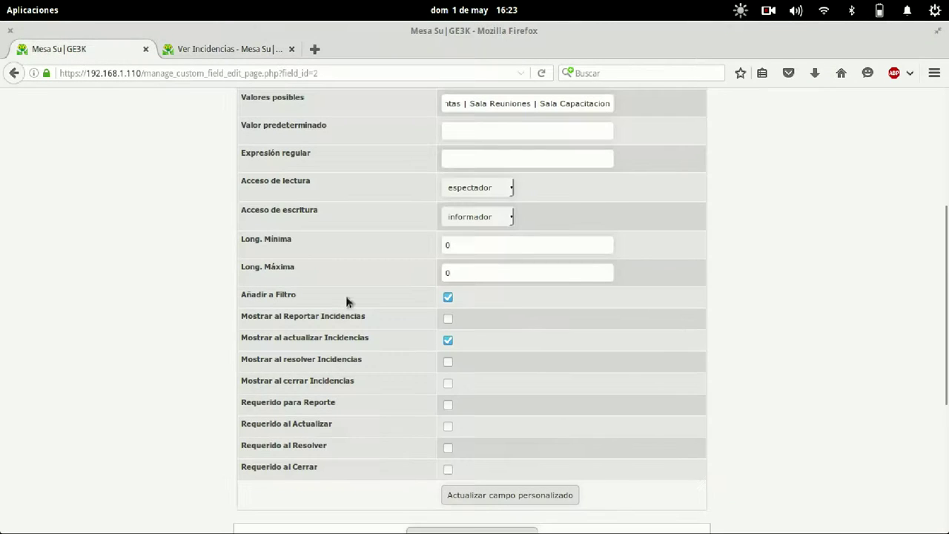
pyautogui.scroll(-3, 526, 236)
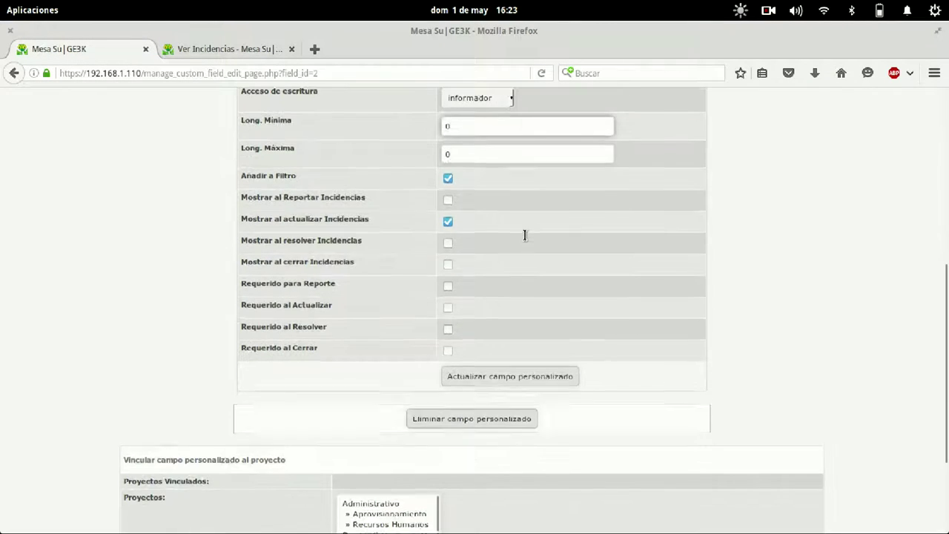
# Show Ubicacion when reporting, resolving and closing issues, and require it when reporting.
pyautogui.click(448, 201)
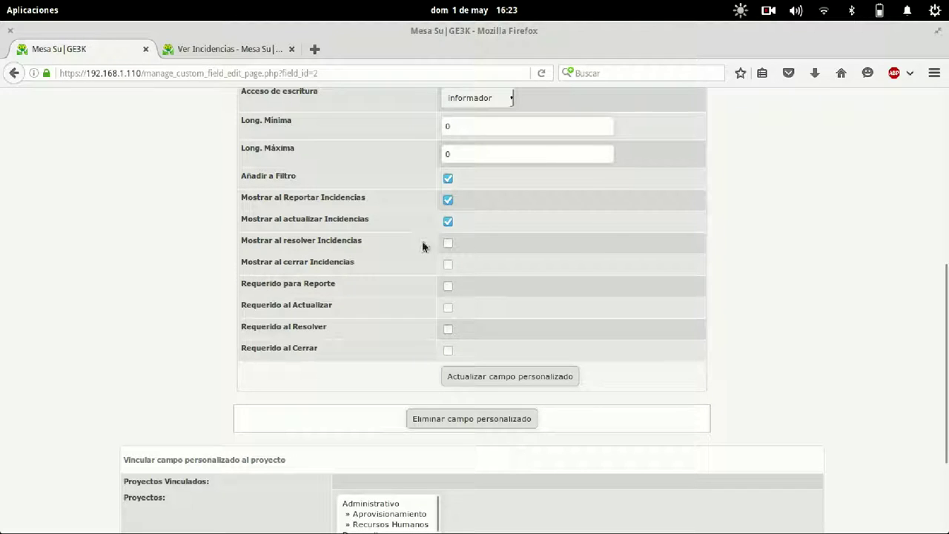
pyautogui.click(448, 243)
pyautogui.click(448, 265)
pyautogui.scroll(5, 627, 270)
pyautogui.scroll(-4, 624, 269)
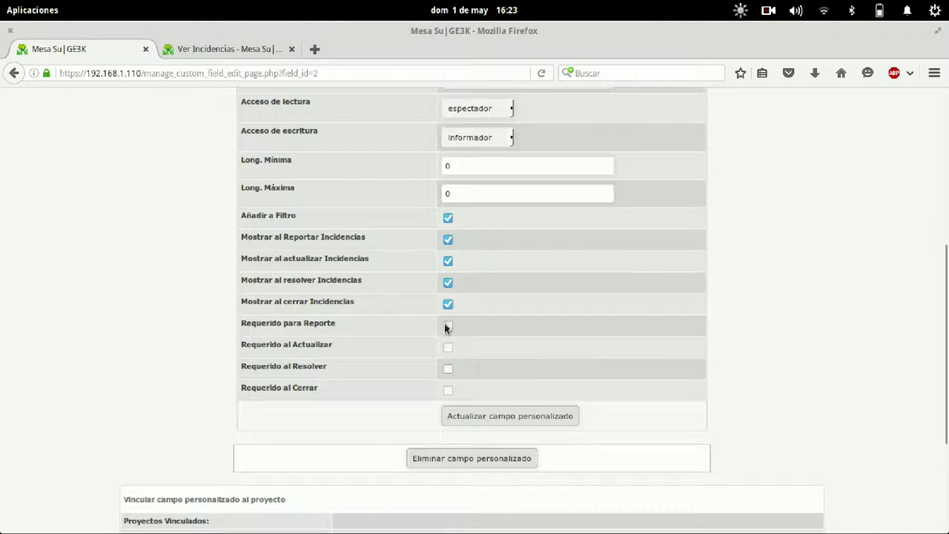
pyautogui.click(448, 326)
pyautogui.scroll(-5, 729, 302)
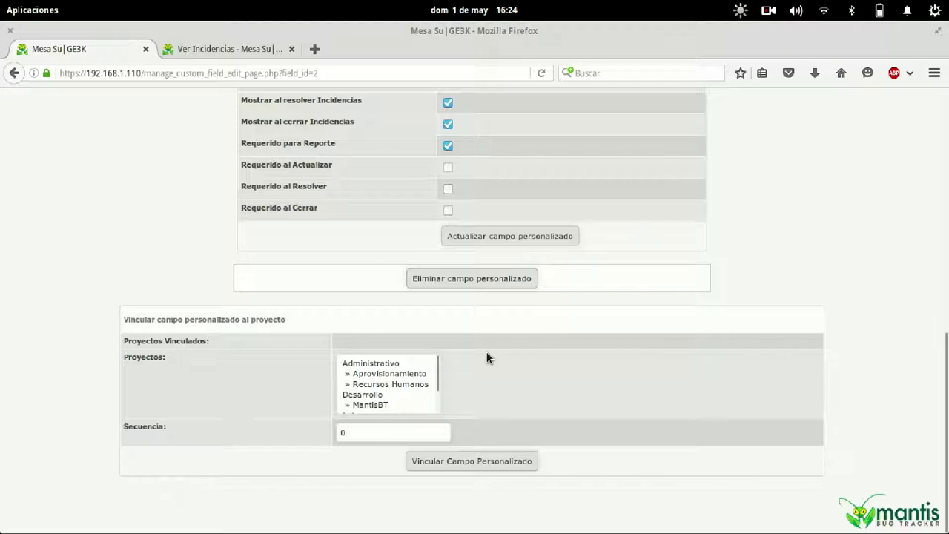
# Link Ubicacion to the Aprovisionamiento project with sequence 0.
pyautogui.click(378, 375)
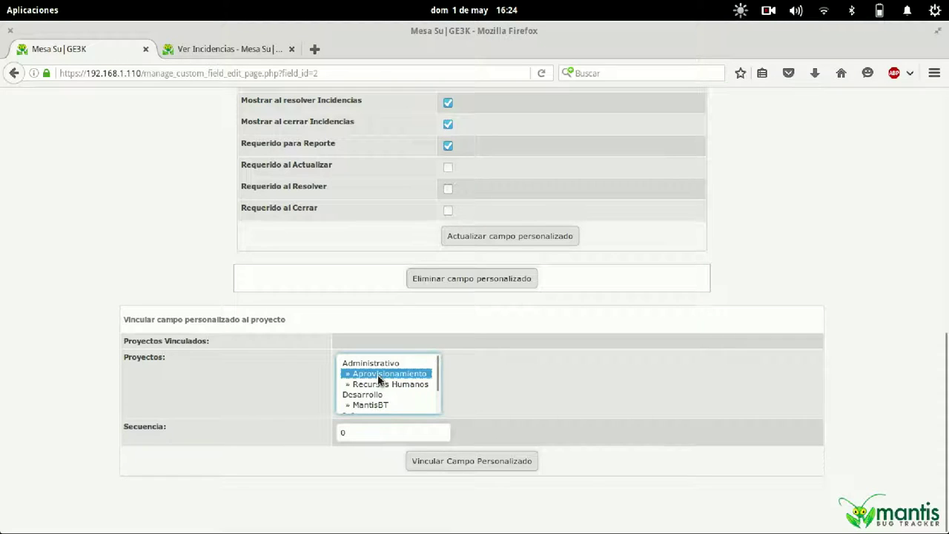
pyautogui.doubleClick(377, 437)
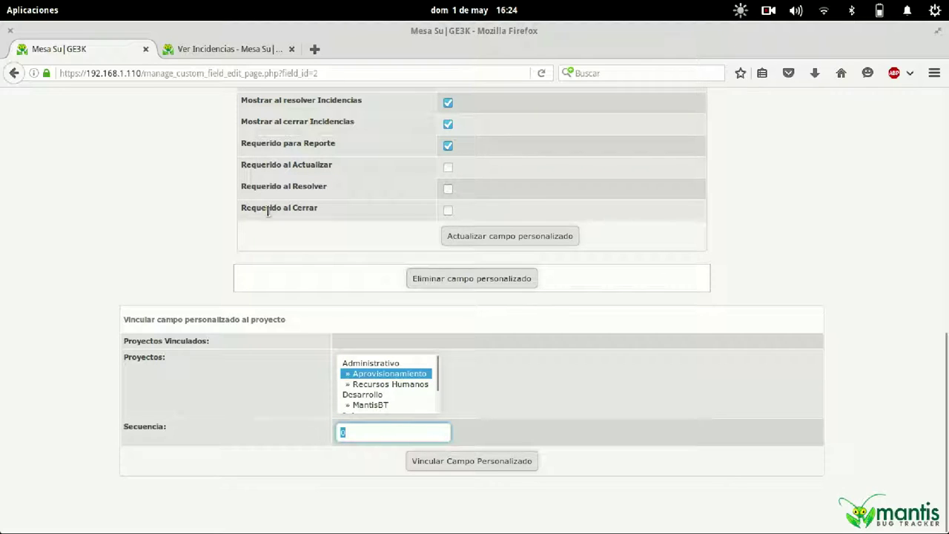
pyautogui.click(482, 461)
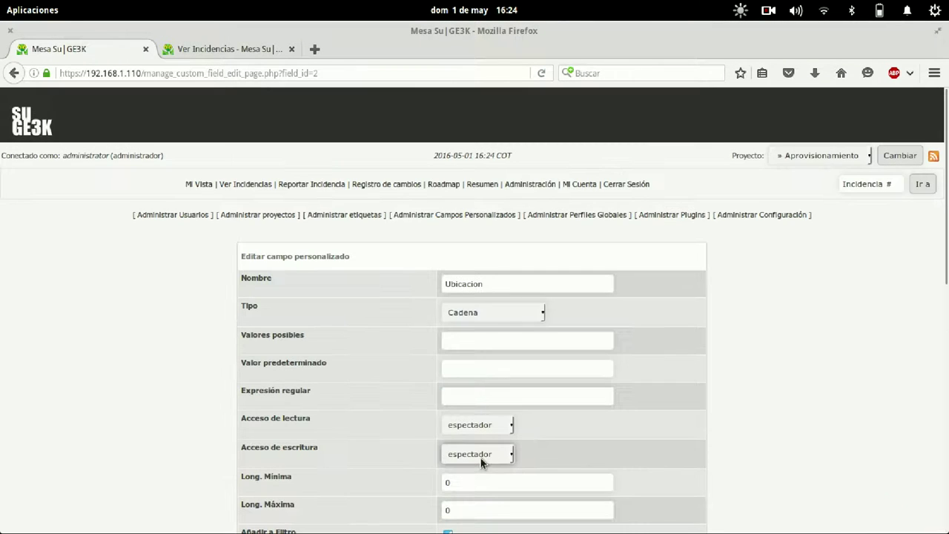
# Open the Reportar Incidencia form and look over its fields.
pyautogui.scroll(-10, 264, 304)
pyautogui.scroll(10, 264, 304)
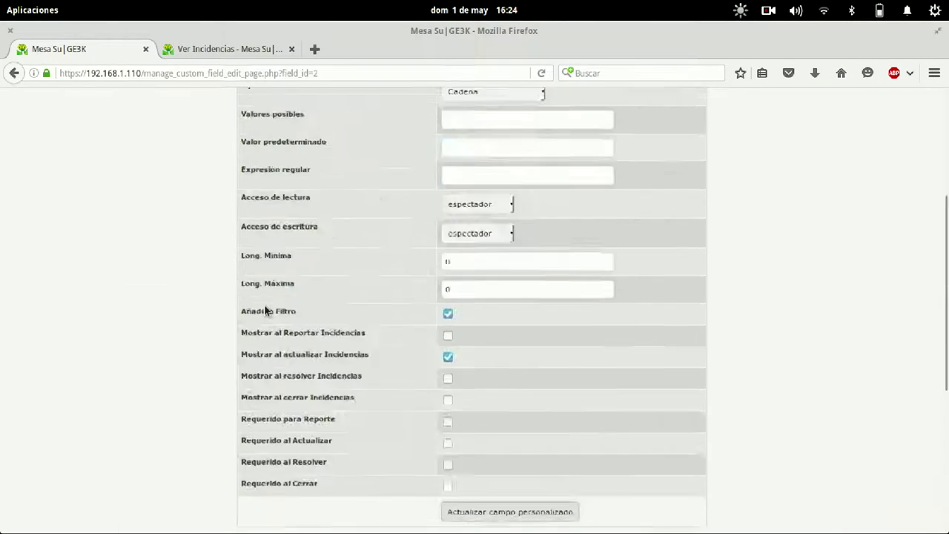
pyautogui.click(294, 183)
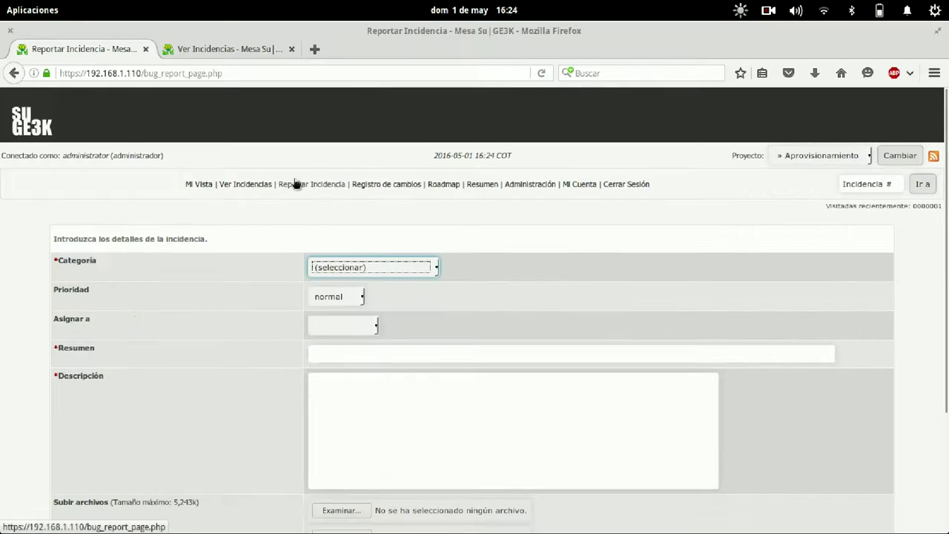
pyautogui.scroll(-3, 629, 220)
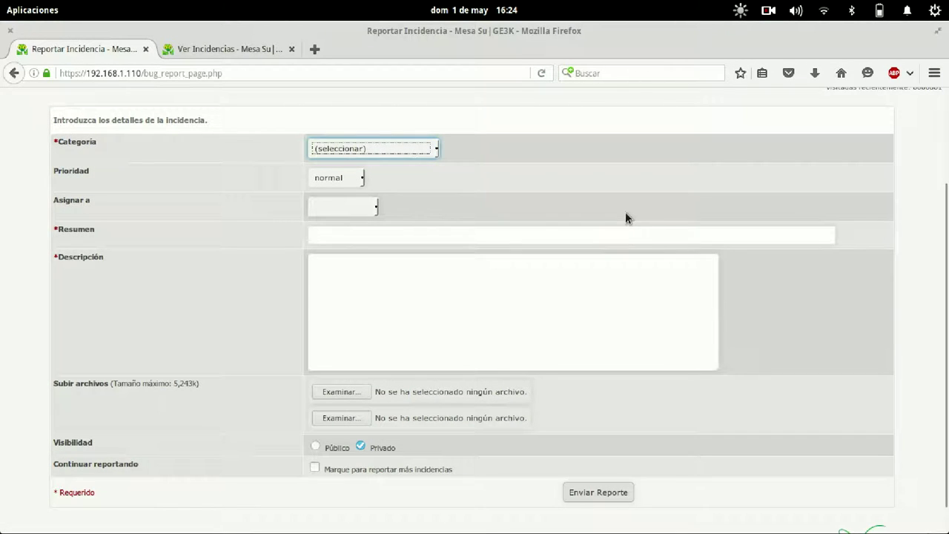
pyautogui.scroll(3, 626, 215)
# Reopen Ubicacion from Administración > Administrar Campos Personalizados.
pyautogui.click(532, 185)
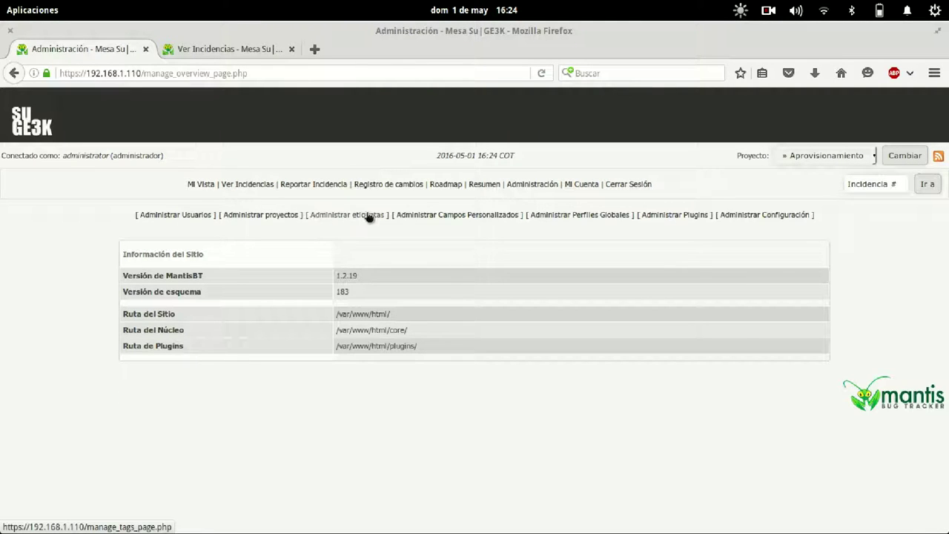
pyautogui.click(407, 214)
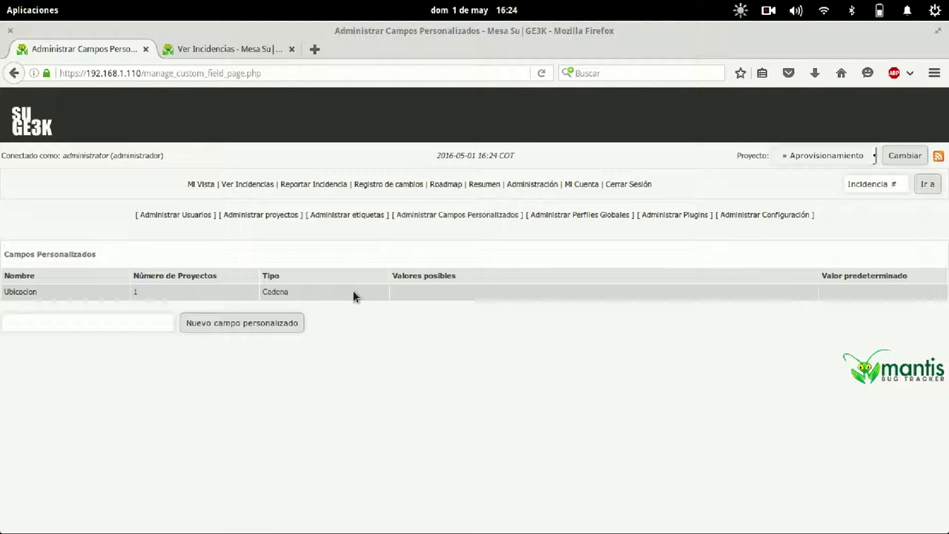
pyautogui.click(26, 292)
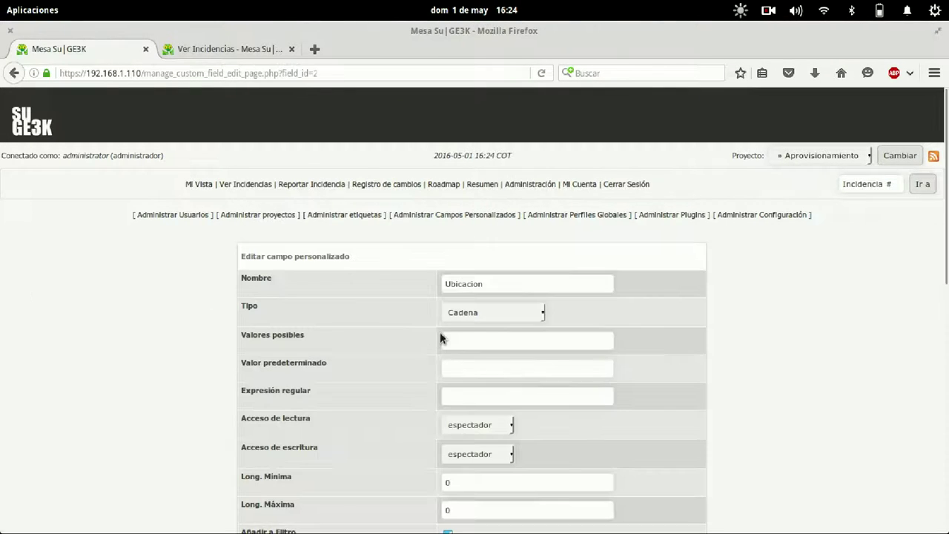
# Make Ubicacion an Enumeración with values Sala Juntas, Sala Renuniones and Sala Capacitacion.
pyautogui.click(498, 317)
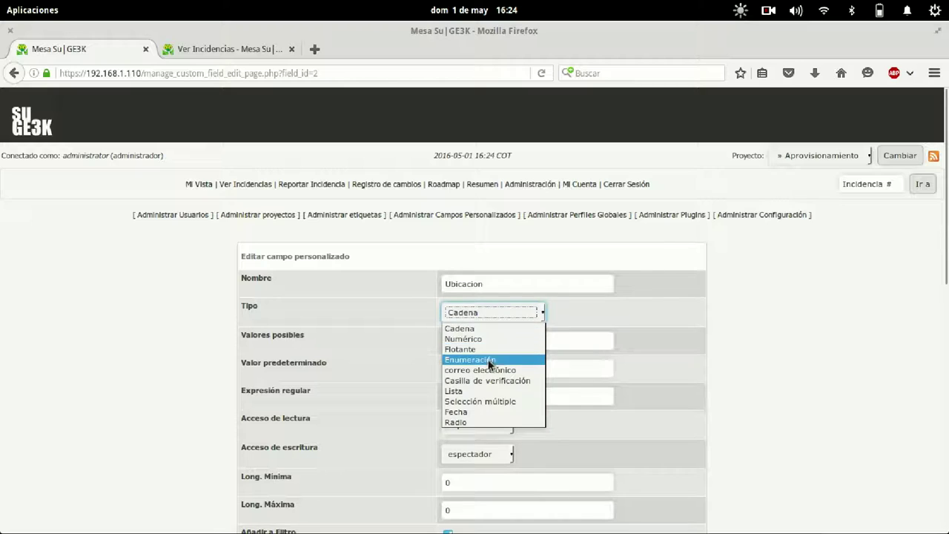
pyautogui.click(492, 360)
pyautogui.click(491, 341)
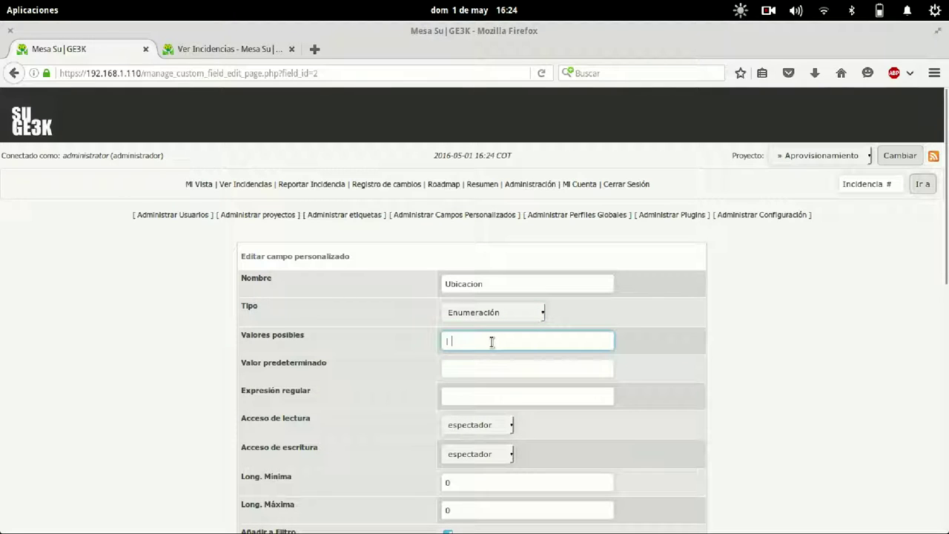
pyautogui.write('| Sala Junta')
pyautogui.write('s | Sala')
pyautogui.write(' Ren')
pyautogui.write('uniones')
pyautogui.write(' | Sala Capacitacion')
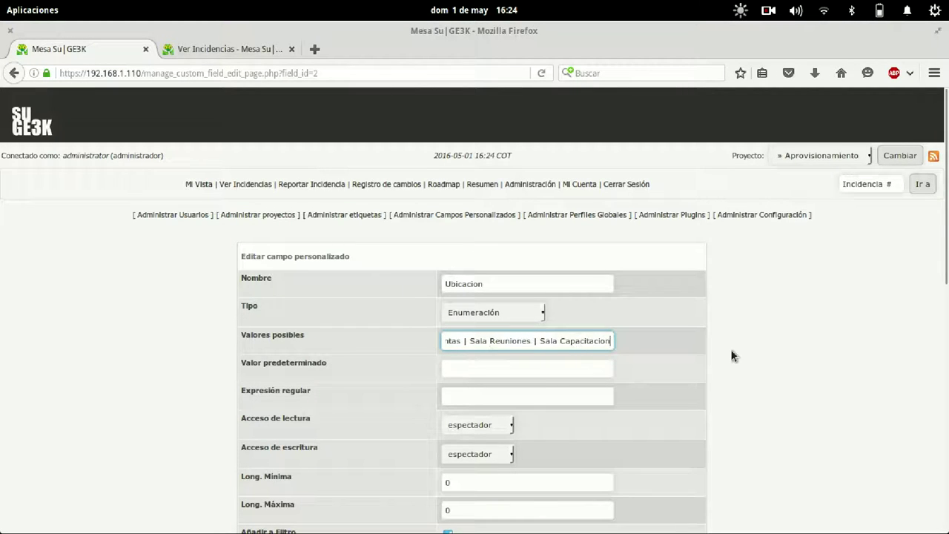
pyautogui.scroll(-5, 733, 357)
# Keep read access at espectador and set write access to informador.
pyautogui.click(493, 192)
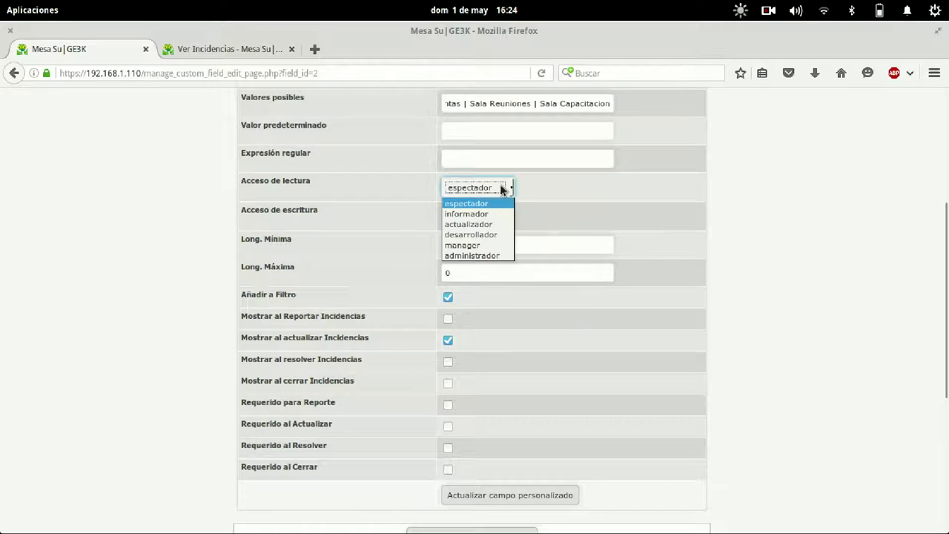
pyautogui.click(489, 212)
pyautogui.click(482, 188)
pyautogui.click(490, 200)
pyautogui.click(491, 216)
pyautogui.click(482, 242)
# Show Ubicacion when reporting, resolving and closing, require it on reports, save, and close the extra tab.
pyautogui.click(449, 319)
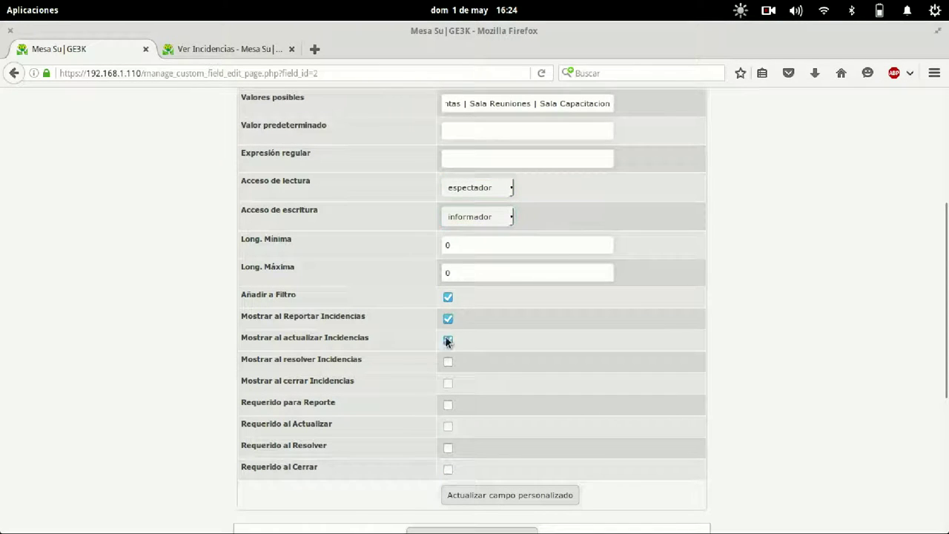
pyautogui.click(449, 363)
pyautogui.click(449, 384)
pyautogui.click(449, 404)
pyautogui.scroll(-5, 536, 429)
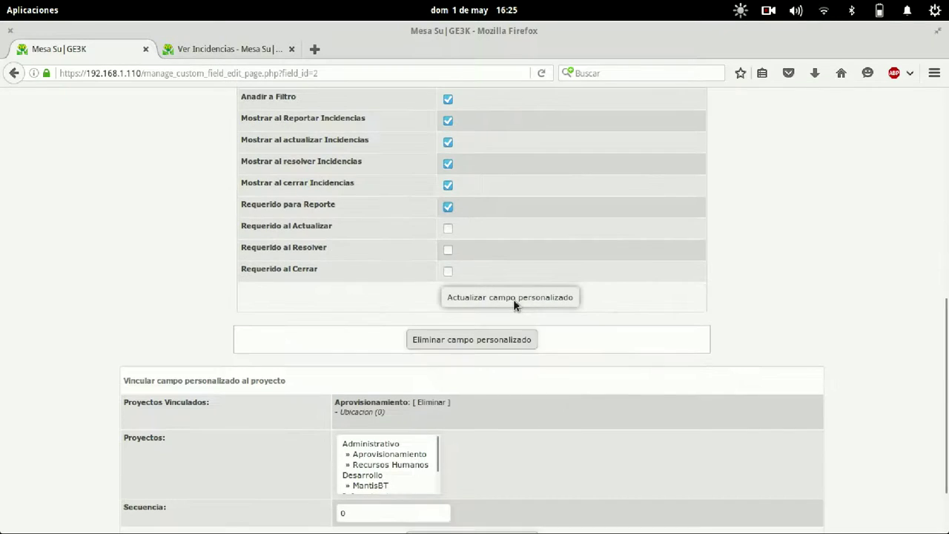
pyautogui.click(513, 299)
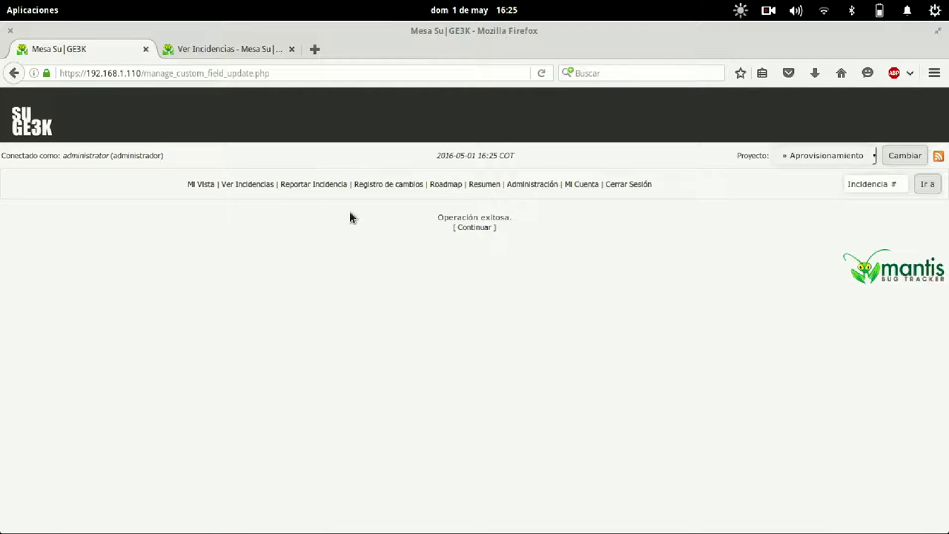
pyautogui.click(292, 49)
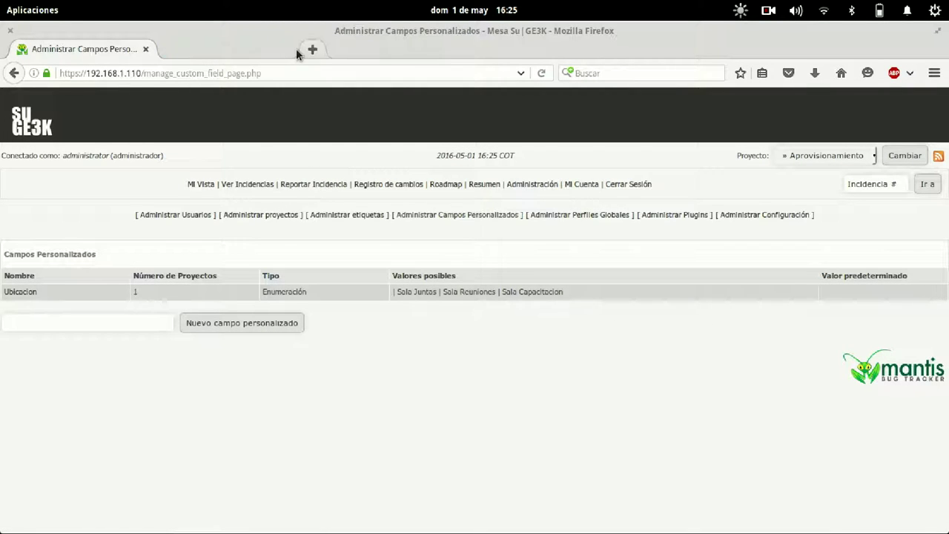
# Start a new issue report and choose Sala Juntas as its Ubicacion.
pyautogui.click(304, 185)
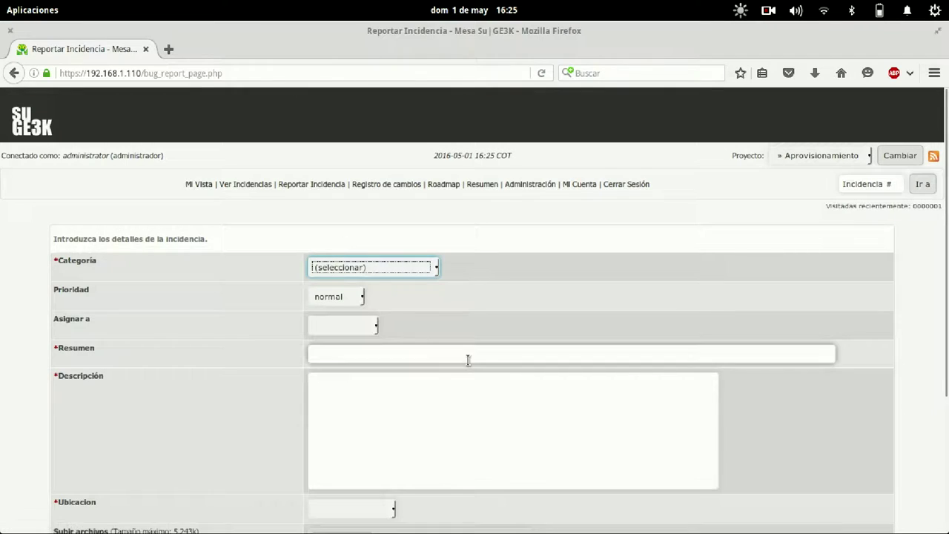
pyautogui.scroll(-5, 468, 360)
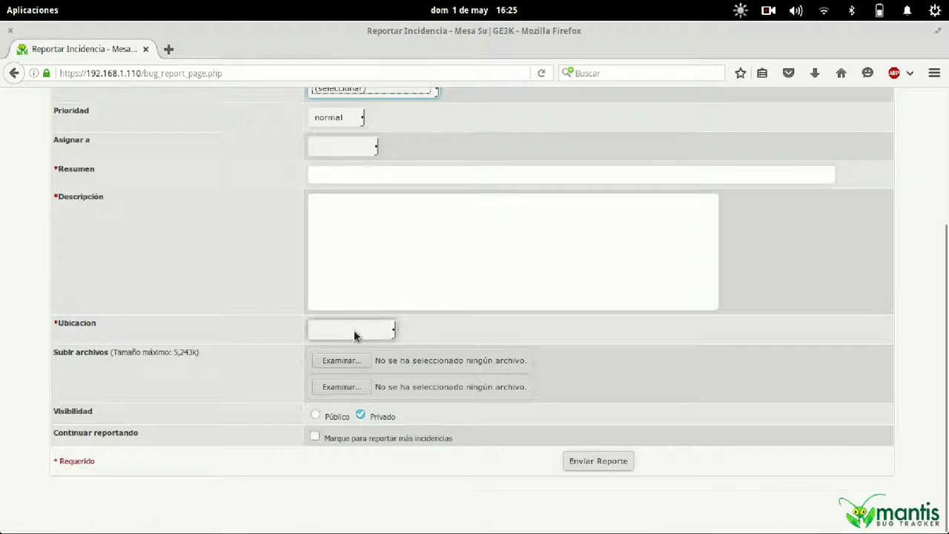
pyautogui.click(364, 332)
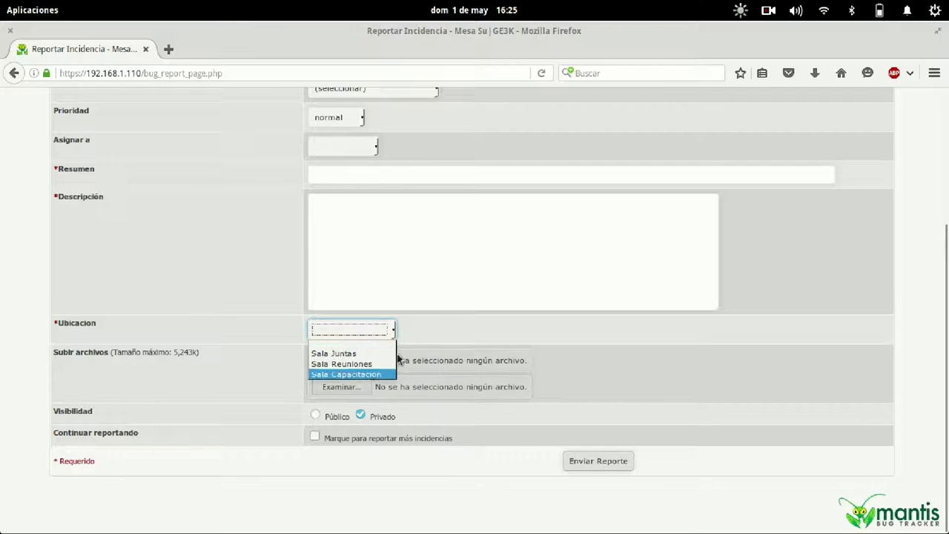
pyautogui.click(426, 337)
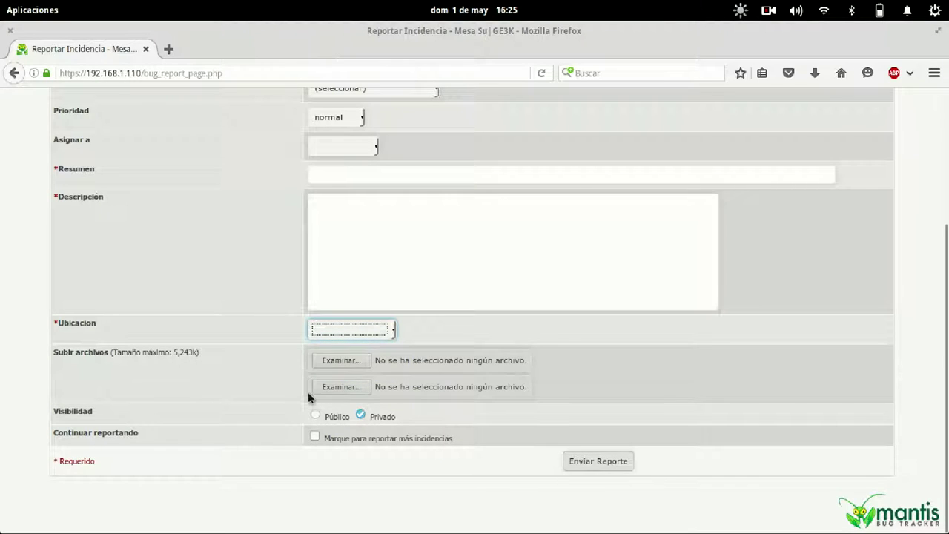
pyautogui.click(480, 336)
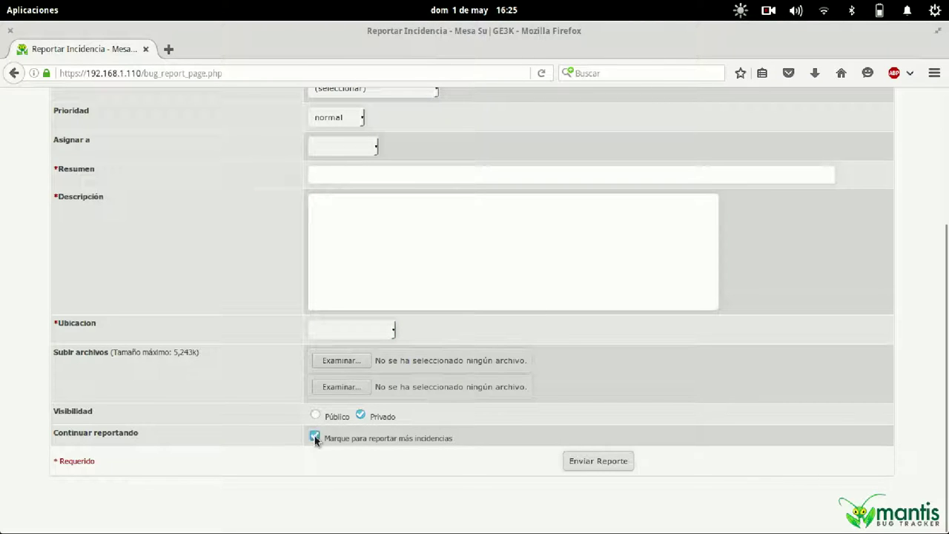
pyautogui.click(361, 331)
pyautogui.click(358, 355)
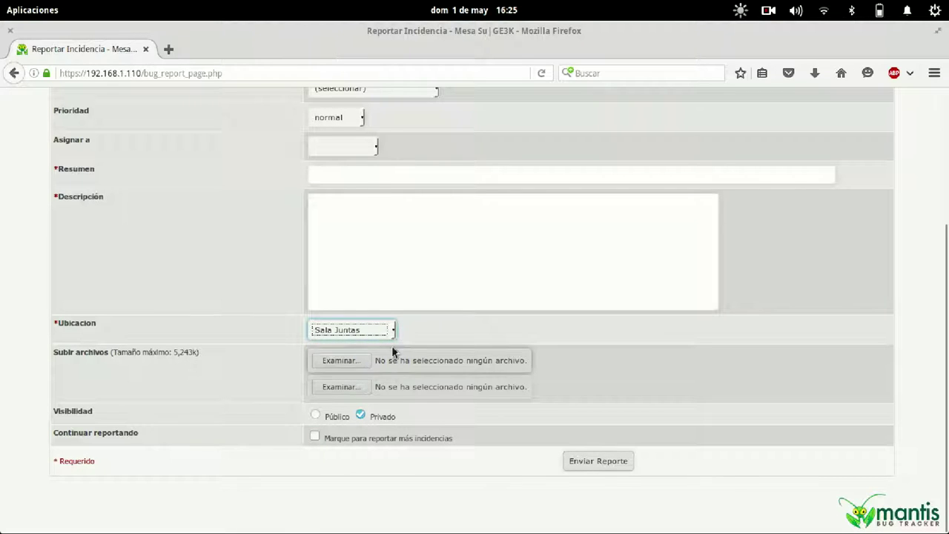
pyautogui.scroll(5, 450, 336)
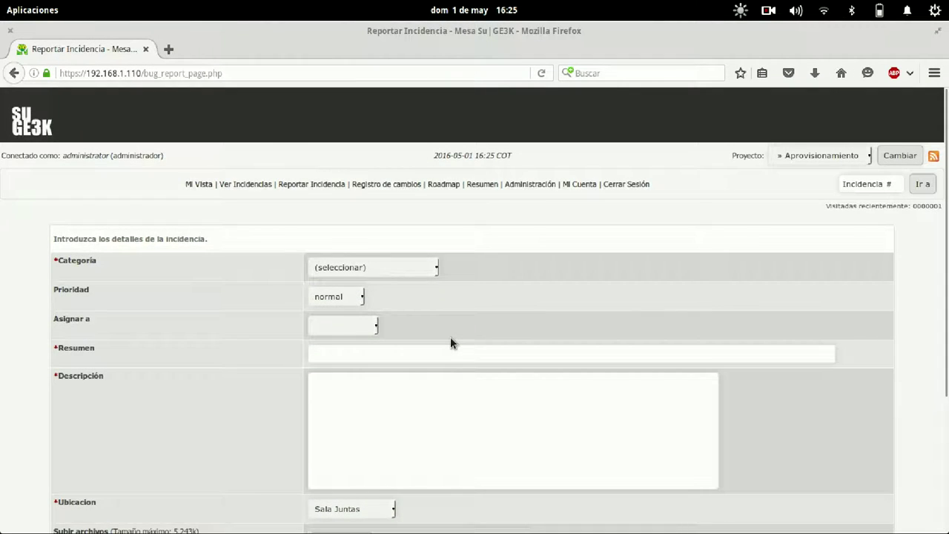
pyautogui.scroll(-5, 450, 337)
pyautogui.scroll(4, 451, 337)
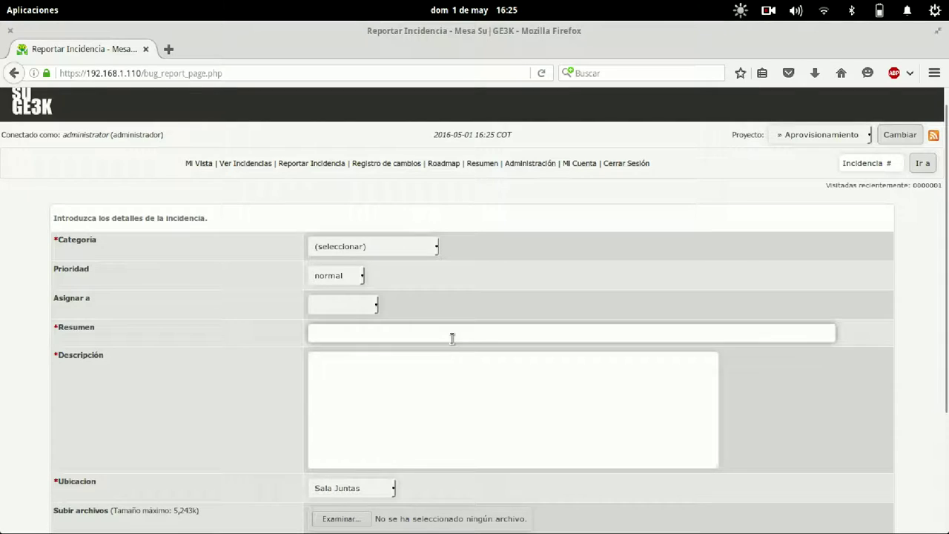
# Set category Lapiceros and priority inmediata, leaving the issue unassigned.
pyautogui.scroll(1, 451, 339)
pyautogui.scroll(-4, 450, 339)
pyautogui.scroll(5, 450, 338)
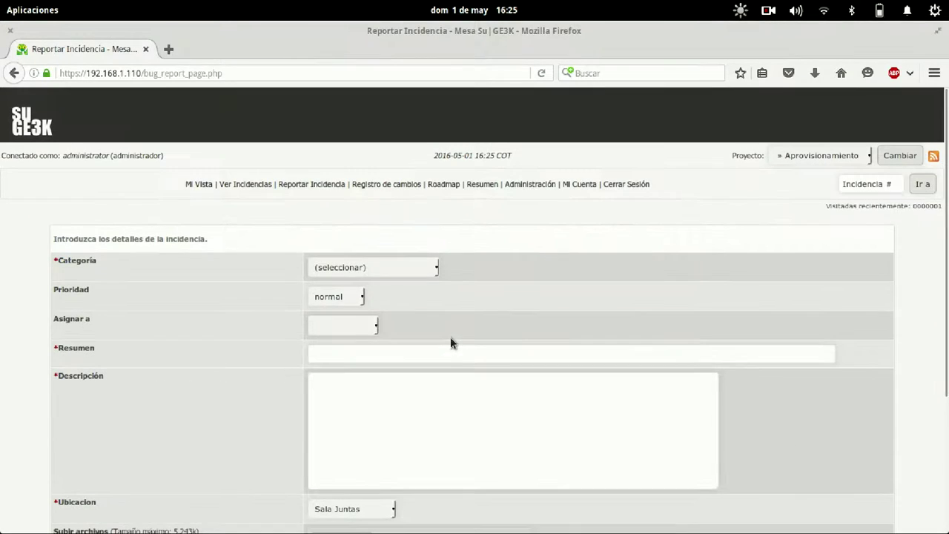
pyautogui.click(402, 259)
pyautogui.click(383, 290)
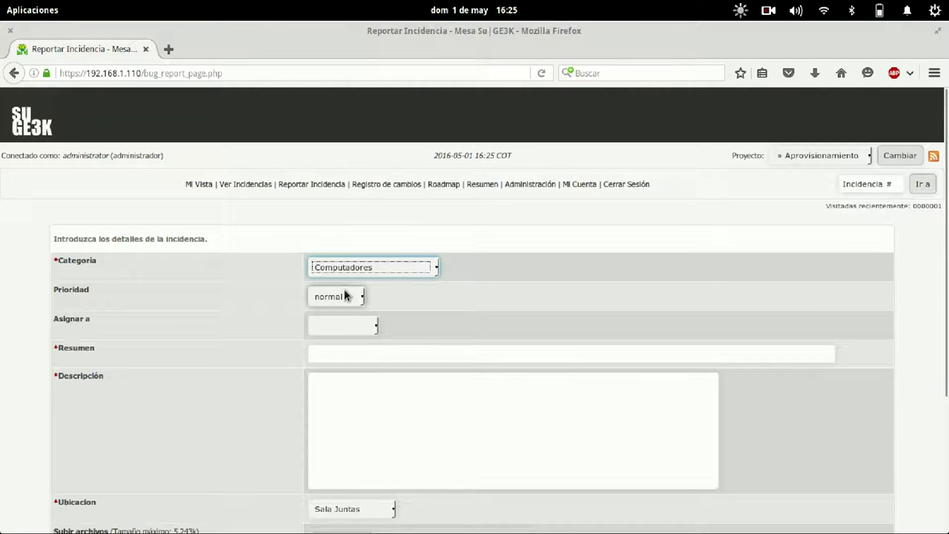
pyautogui.click(381, 270)
pyautogui.click(383, 305)
pyautogui.click(336, 299)
pyautogui.click(334, 354)
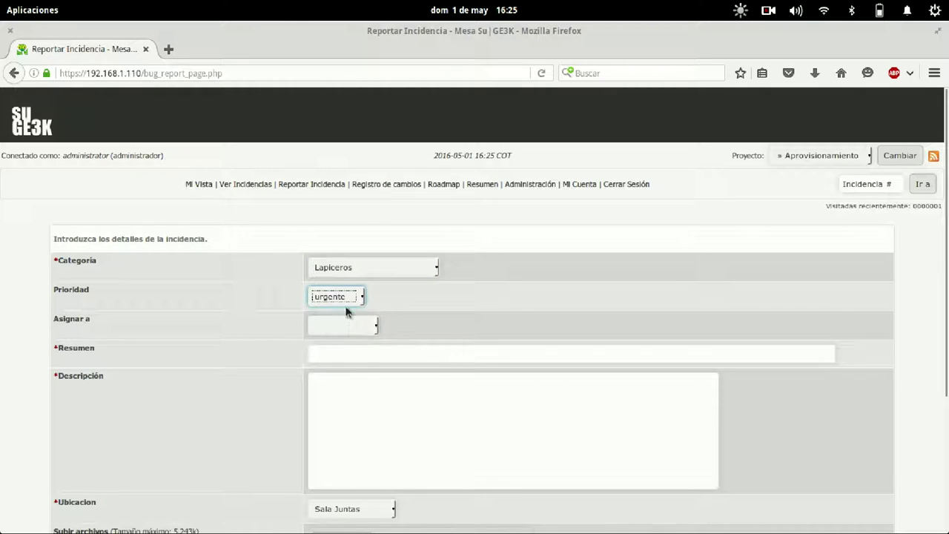
pyautogui.click(346, 298)
pyautogui.click(334, 363)
pyautogui.click(340, 326)
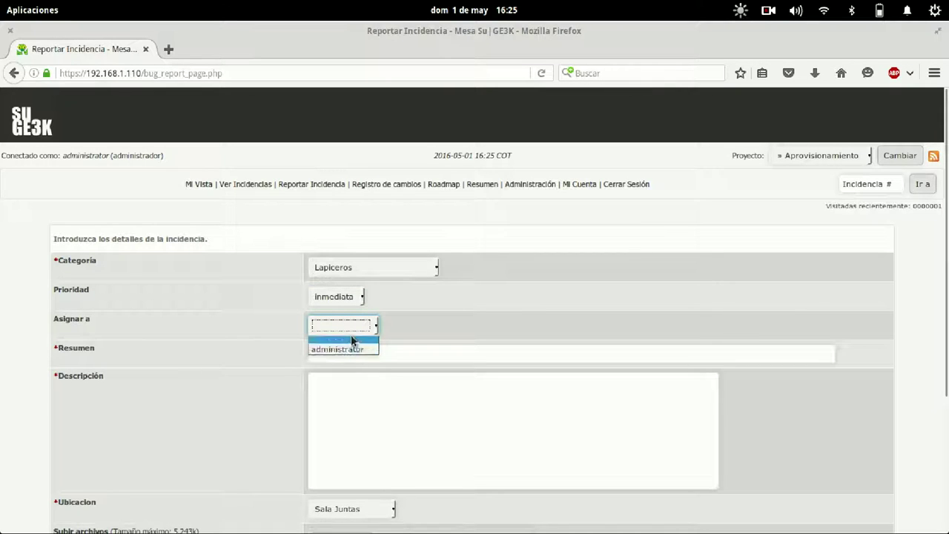
pyautogui.click(413, 354)
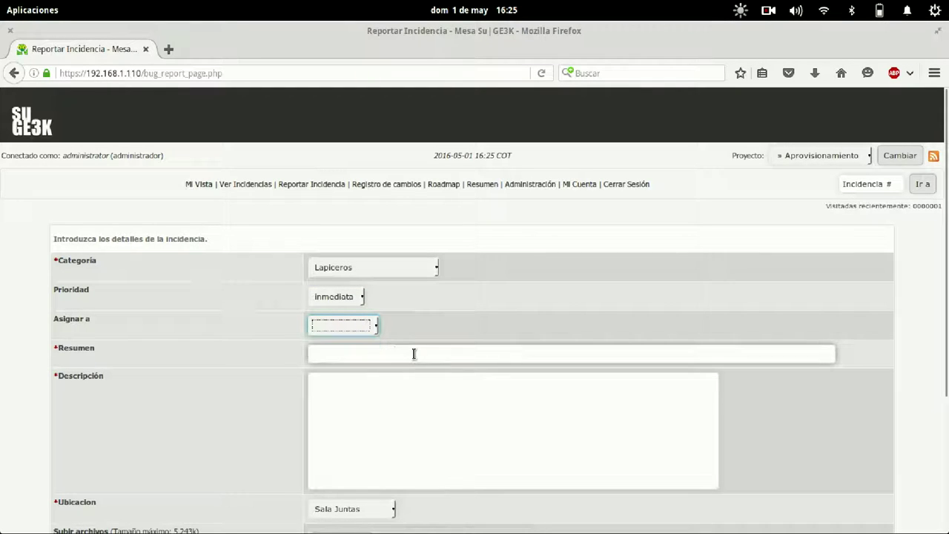
# Enter summary 'Necesitamos Lapiceros' and description 'PARA YAA es importante para poder realizar la reunoin', then submit.
pyautogui.click(414, 354)
pyautogui.write('Neces')
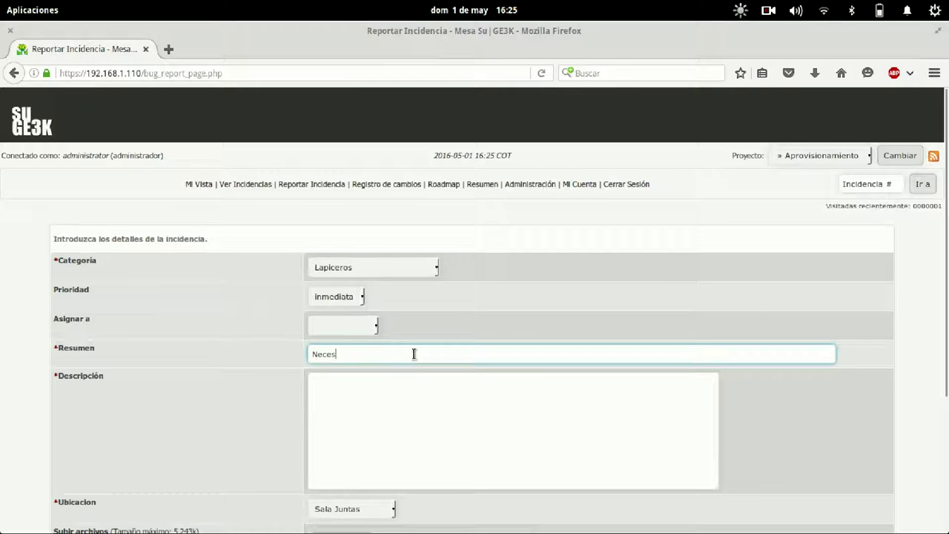
pyautogui.write('itamos Lapiceros')
pyautogui.press('Tab')
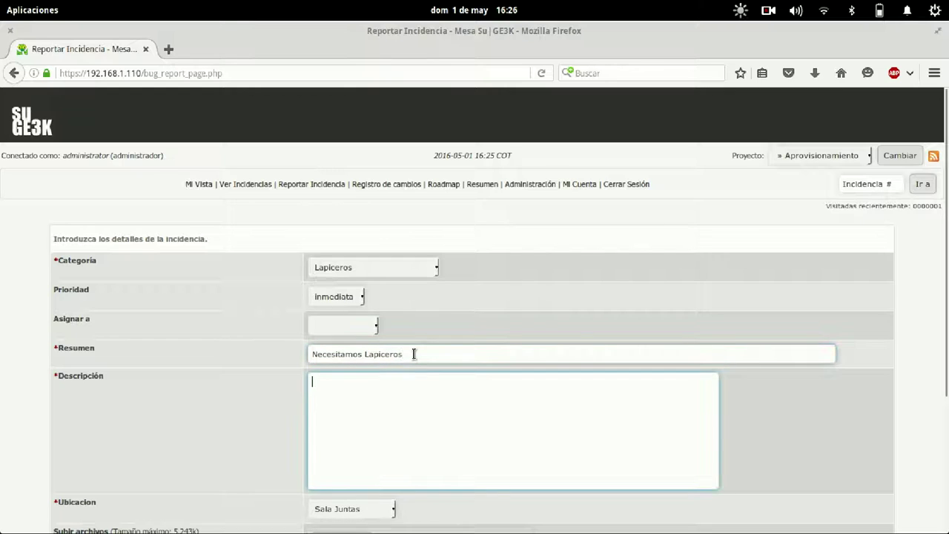
pyautogui.write('PARA YAA es importante para poder realizar ')
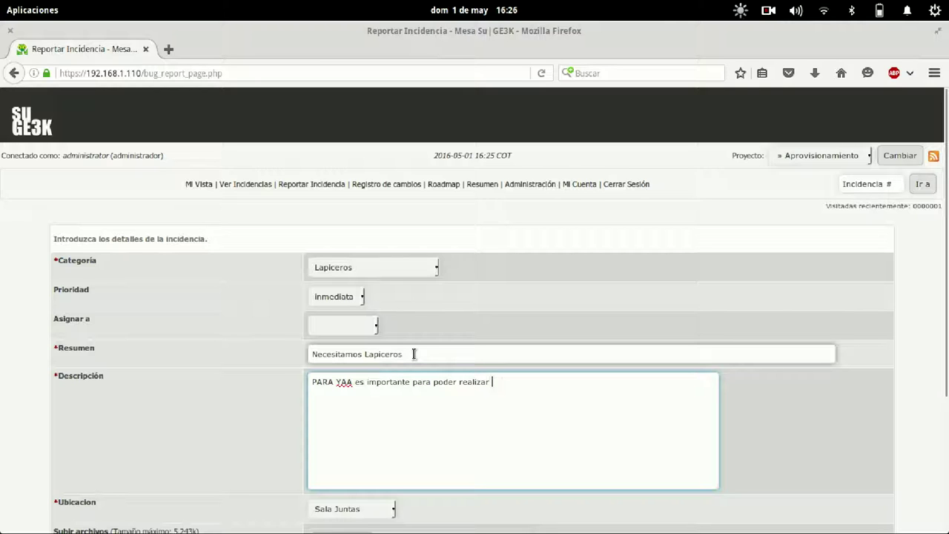
pyautogui.write('la reunoin')
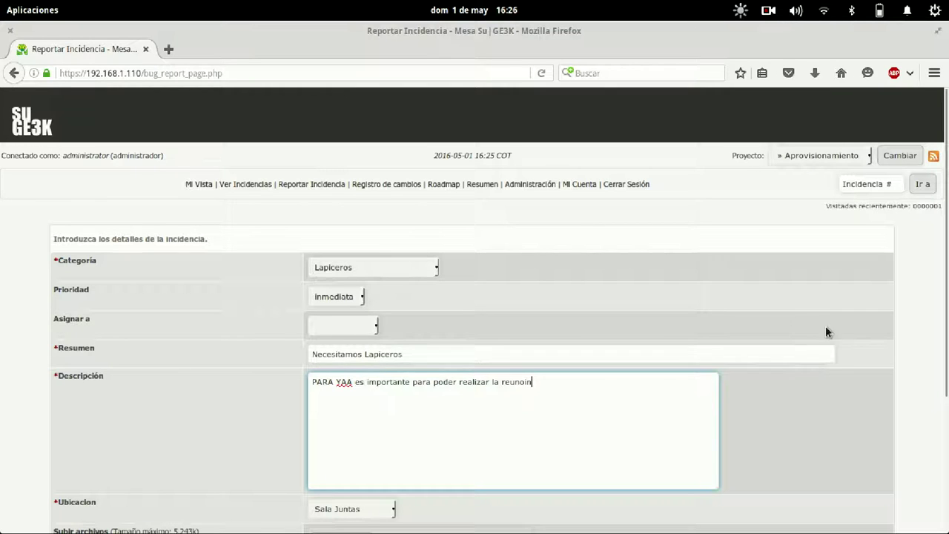
pyautogui.scroll(-5, 824, 428)
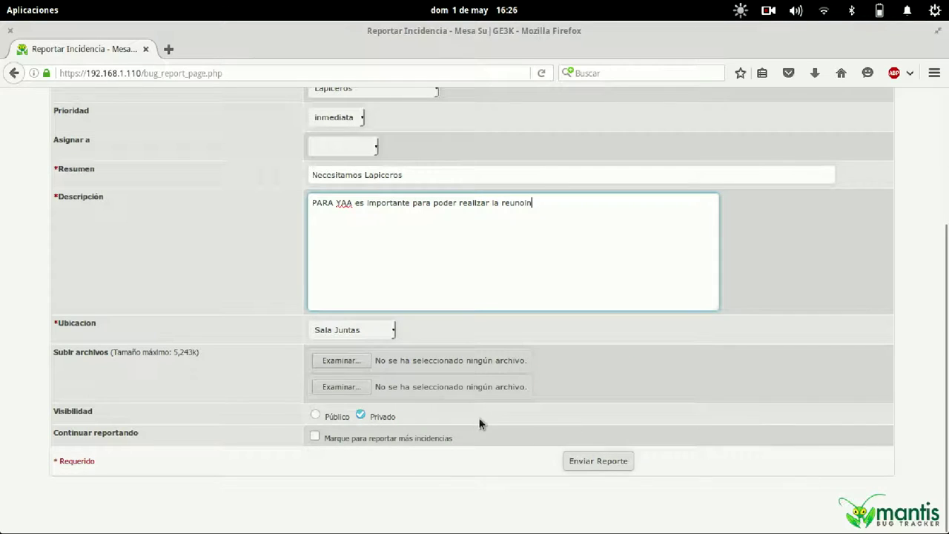
pyautogui.click(589, 460)
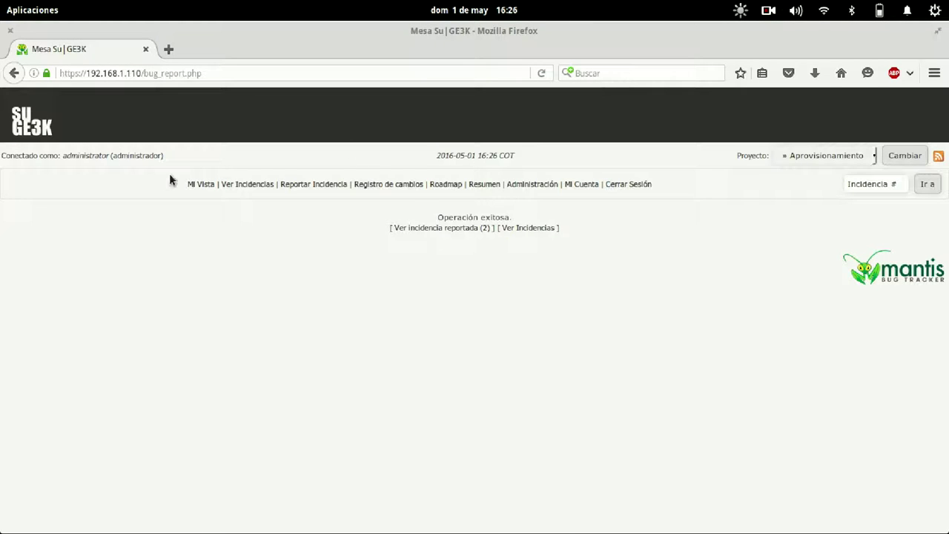
# Show Mi Vista for Todos los proyectos, then go to Administración.
pyautogui.click(207, 184)
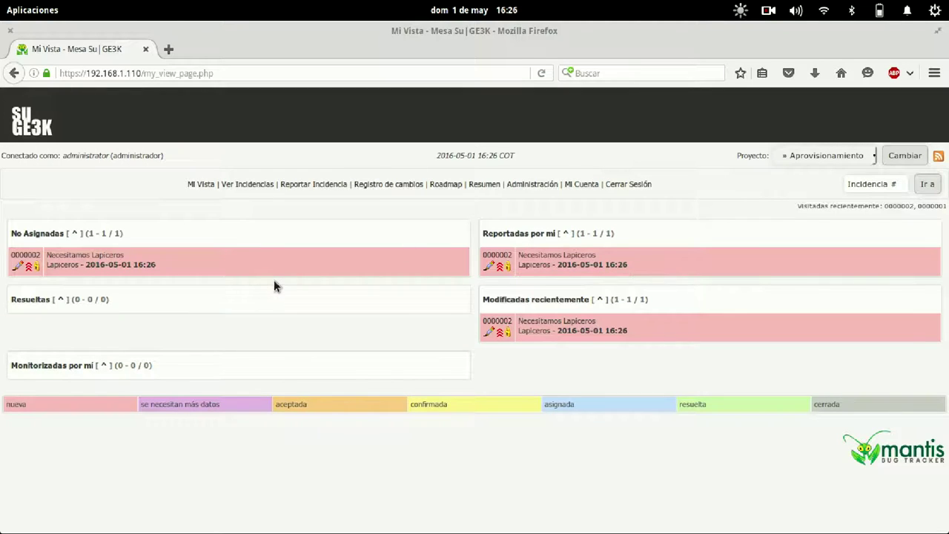
pyautogui.click(787, 155)
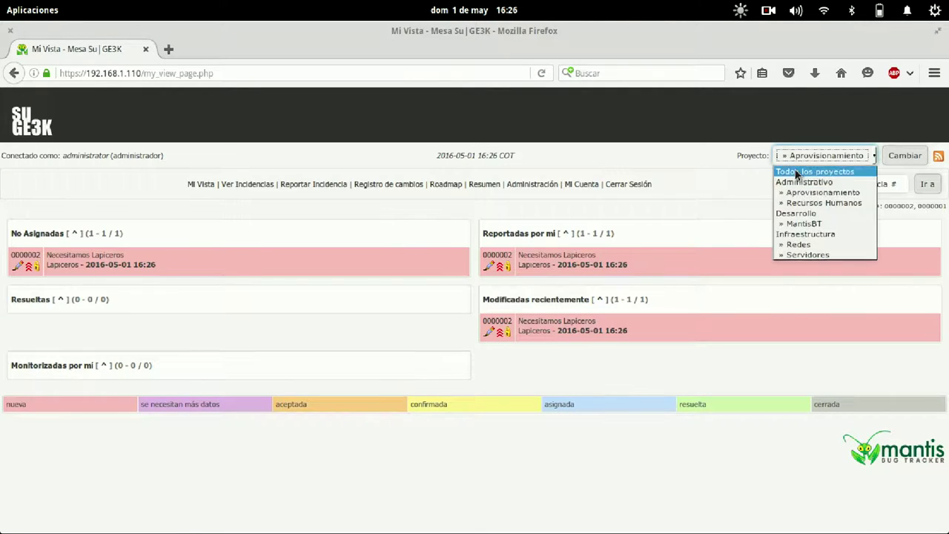
pyautogui.click(808, 165)
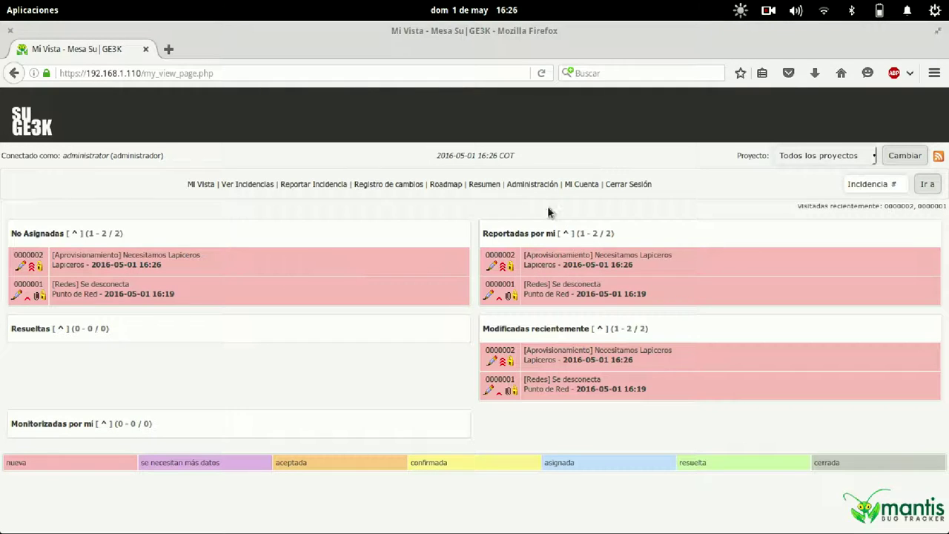
pyautogui.click(531, 185)
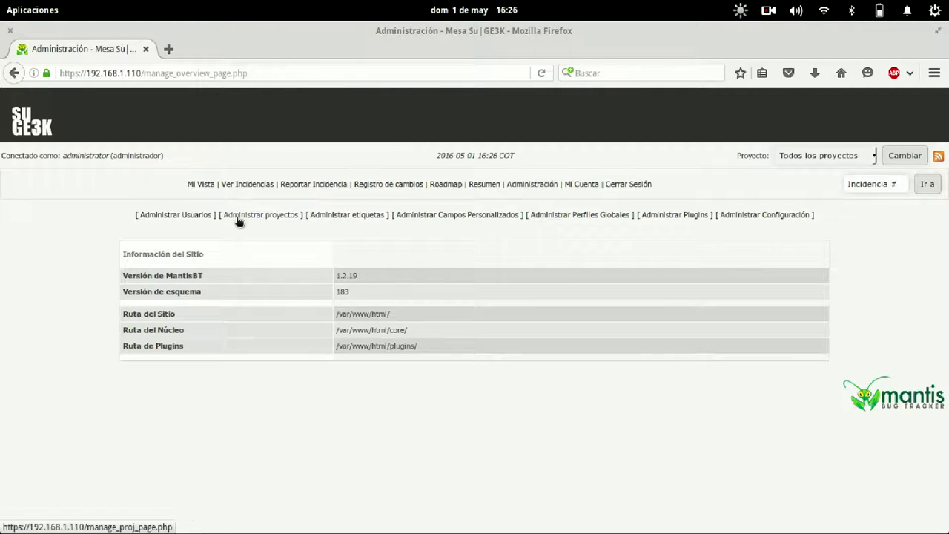
# Filter Ver Incidencias by Ubicacion Sala Juntas, reset it to [Cualquiera], and return to Mi Vista.
pyautogui.click(204, 216)
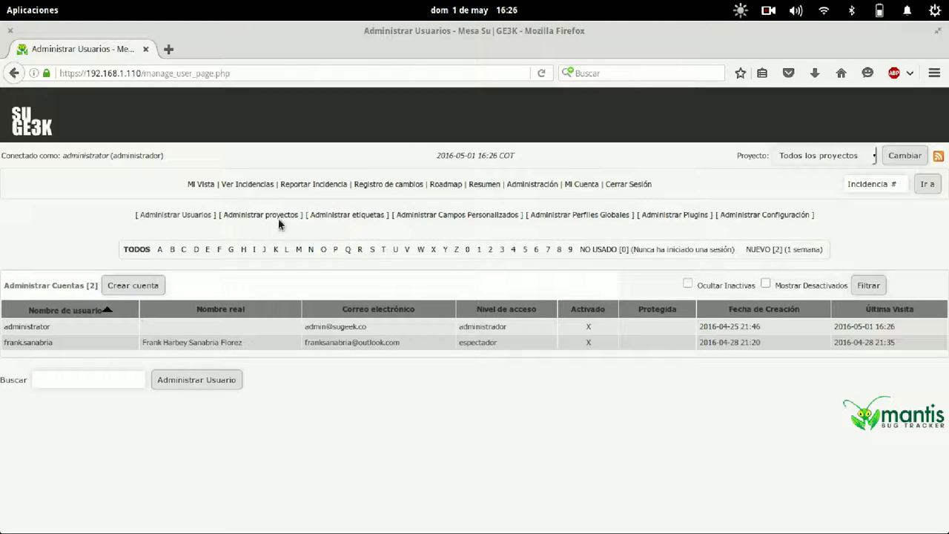
pyautogui.click(249, 184)
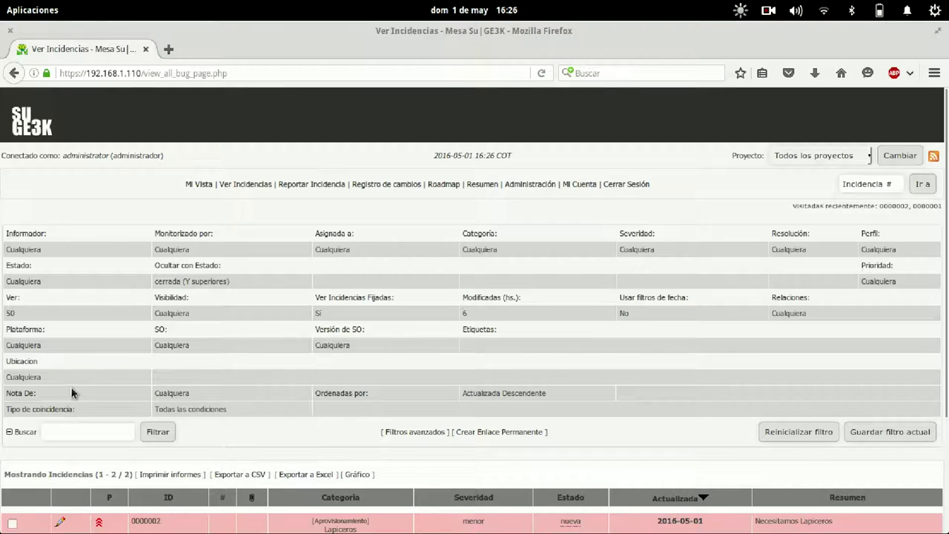
pyautogui.click(29, 362)
pyautogui.click(48, 384)
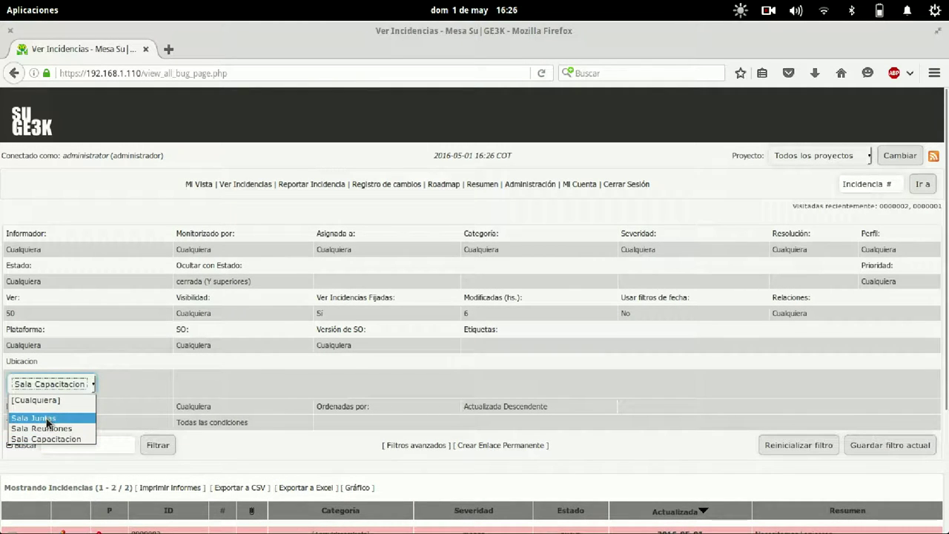
pyautogui.click(46, 419)
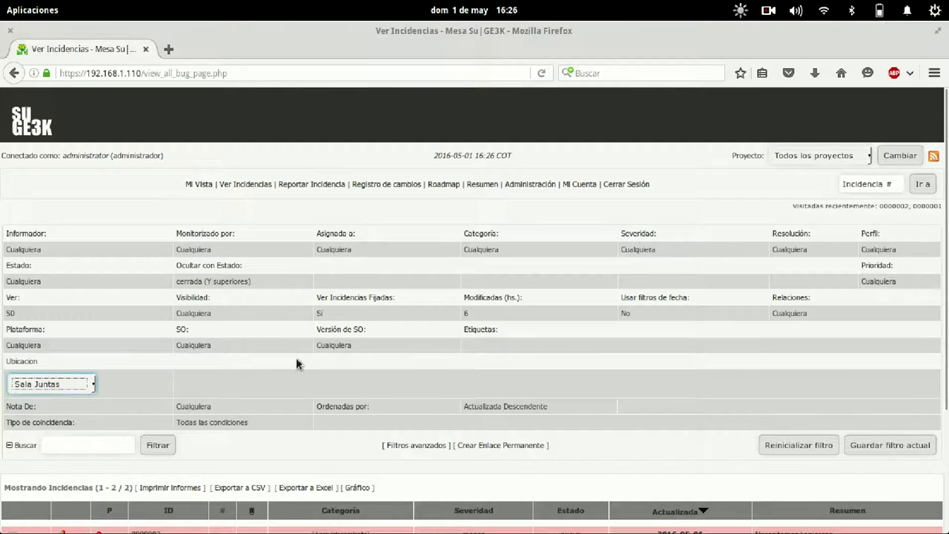
pyautogui.click(47, 384)
pyautogui.click(33, 398)
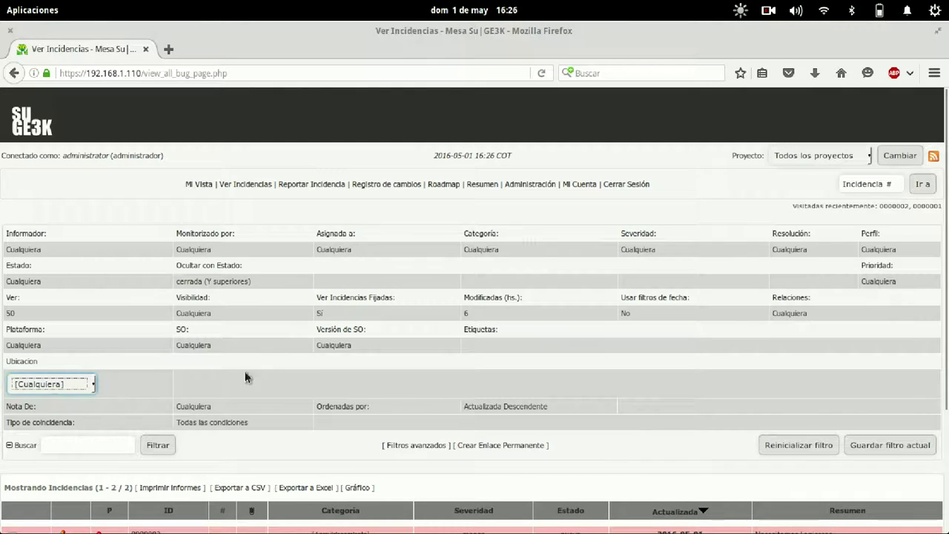
pyautogui.click(201, 184)
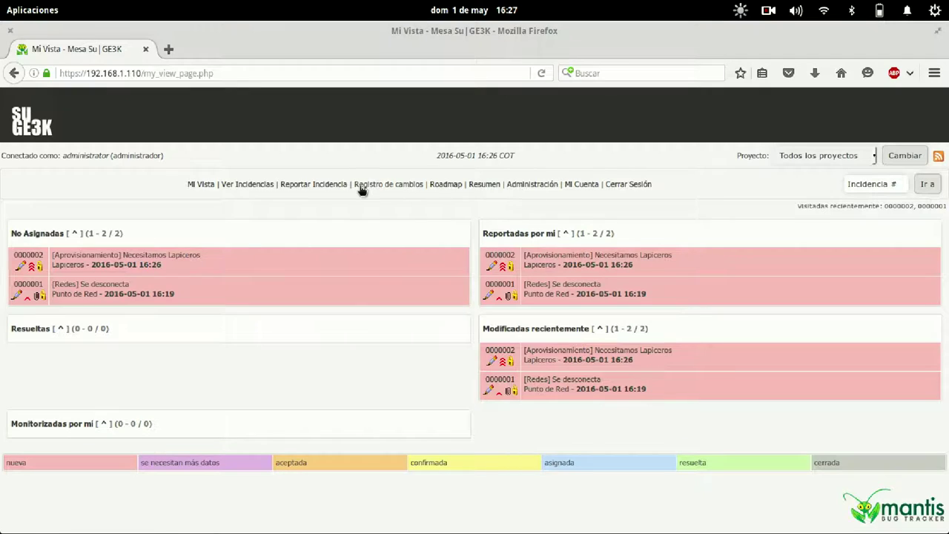
# Switch the header Proyecto selection to » Servidores, then go to Administración.
pyautogui.click(310, 185)
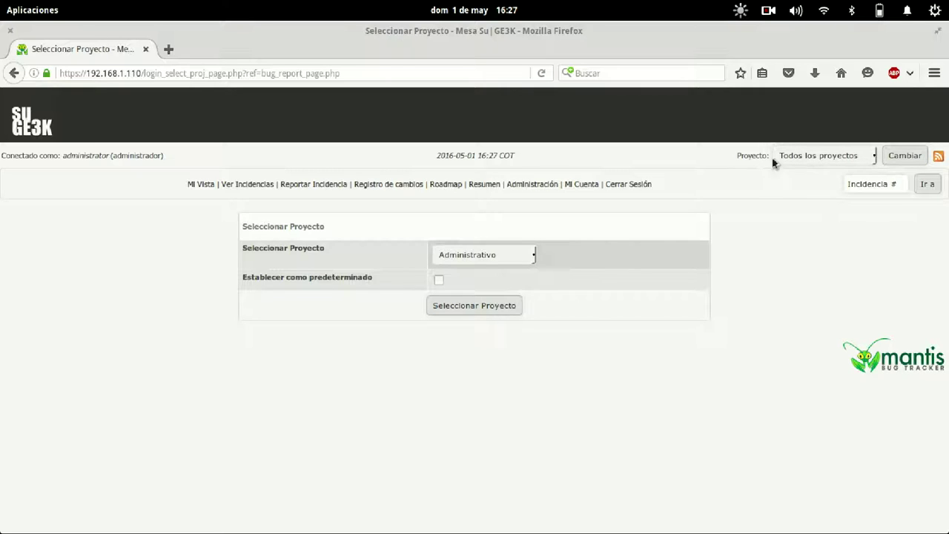
pyautogui.click(810, 162)
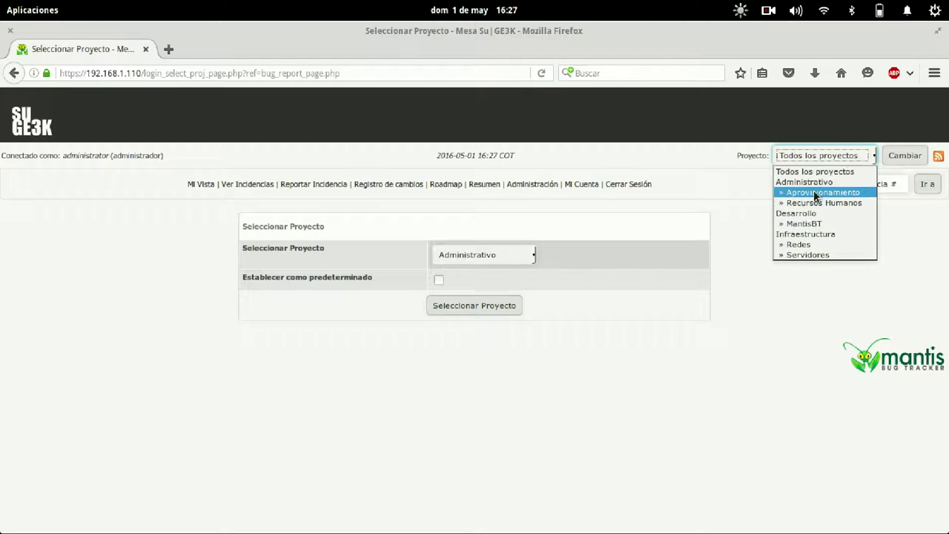
pyautogui.click(729, 382)
pyautogui.click(829, 156)
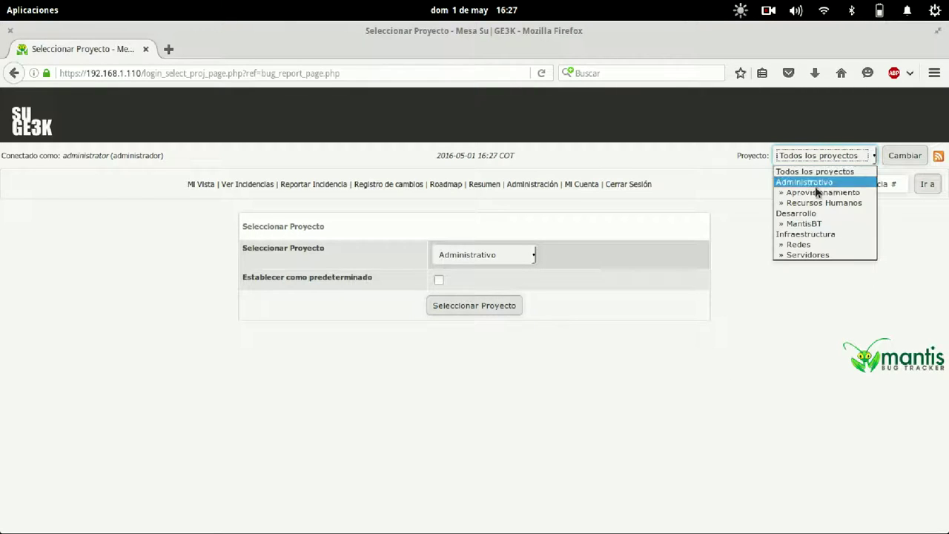
pyautogui.click(807, 255)
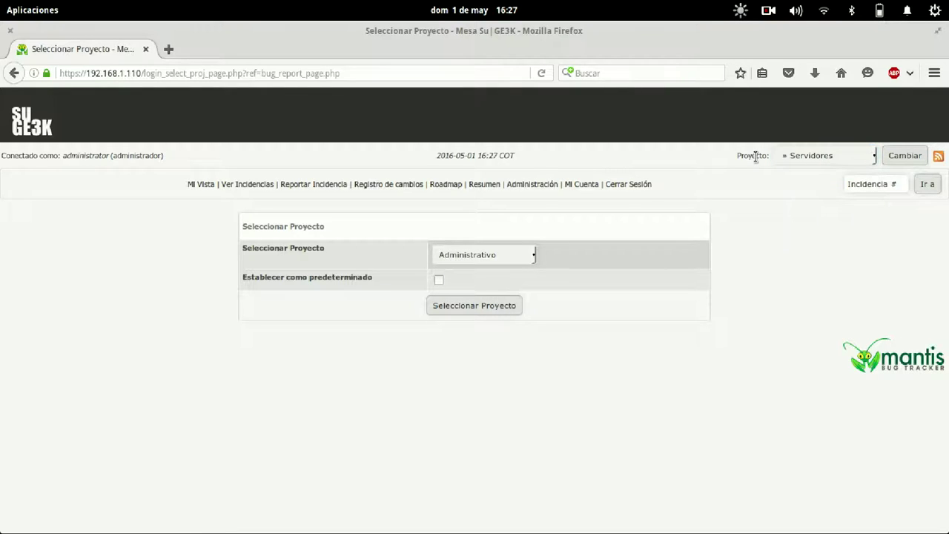
pyautogui.click(815, 155)
pyautogui.click(815, 155)
pyautogui.click(519, 184)
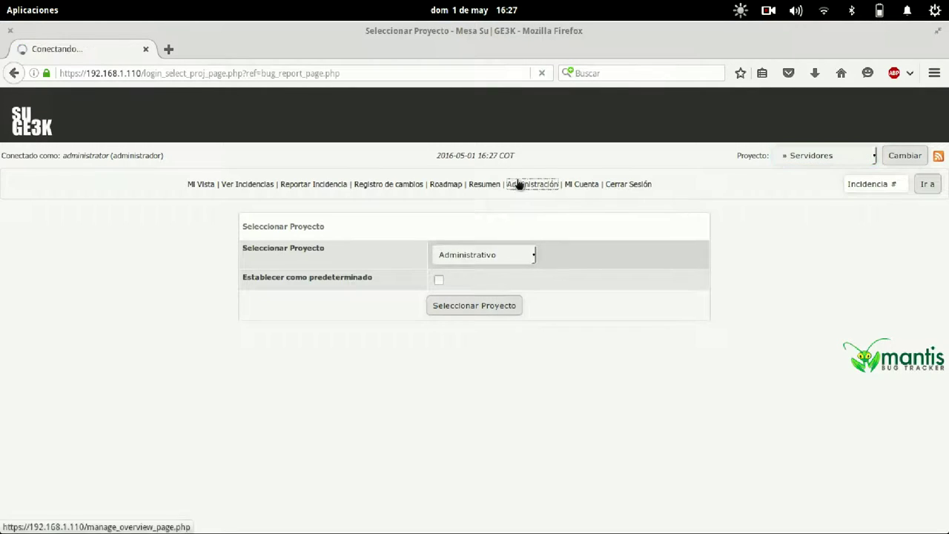
# Look up Redes in Administrar proyectos and copy project_id=5 from its address.
pyautogui.click(254, 215)
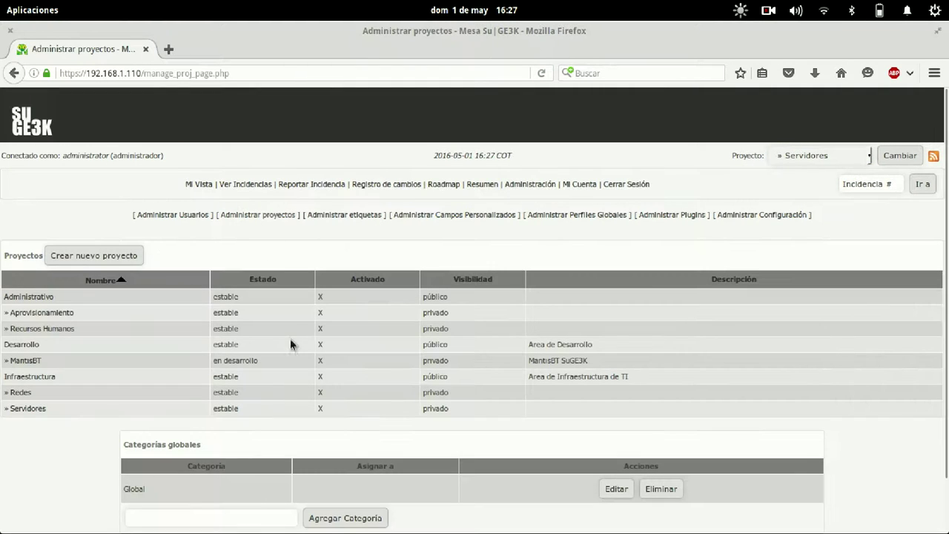
pyautogui.click(22, 394)
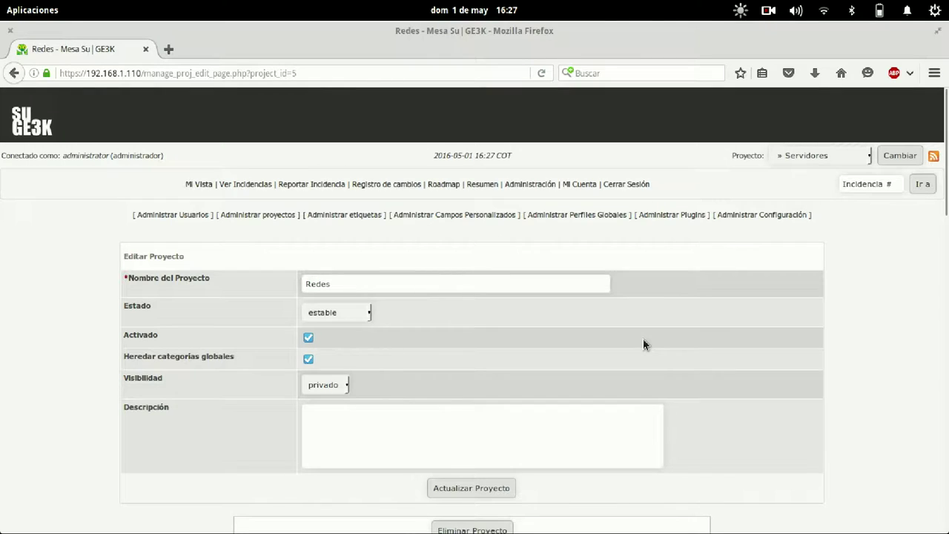
pyautogui.scroll(-4, 643, 338)
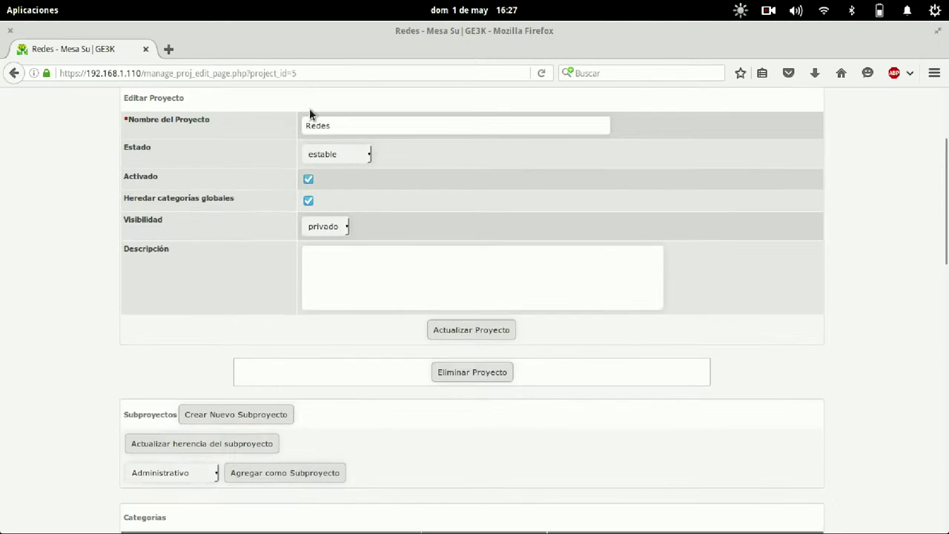
pyautogui.moveTo(309, 73); pyautogui.dragTo(250, 73)
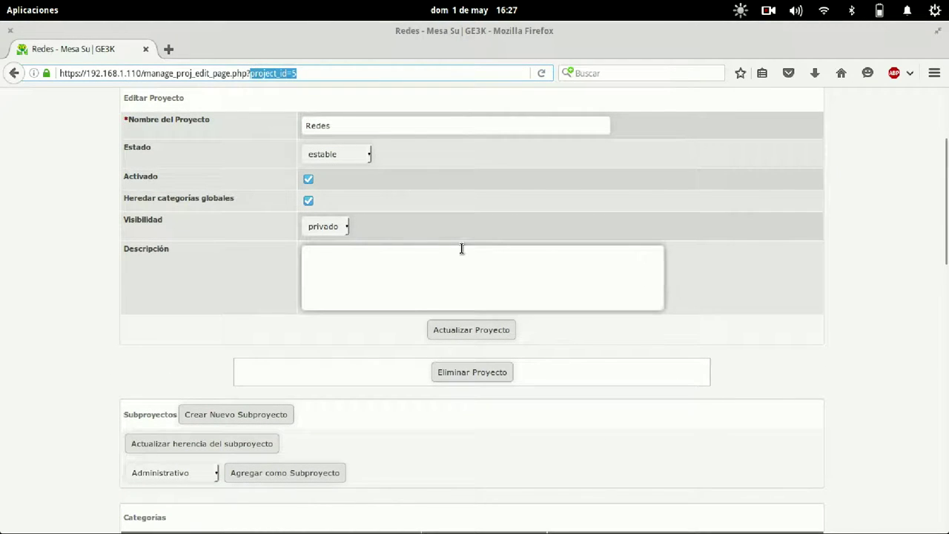
pyautogui.scroll(4, 654, 272)
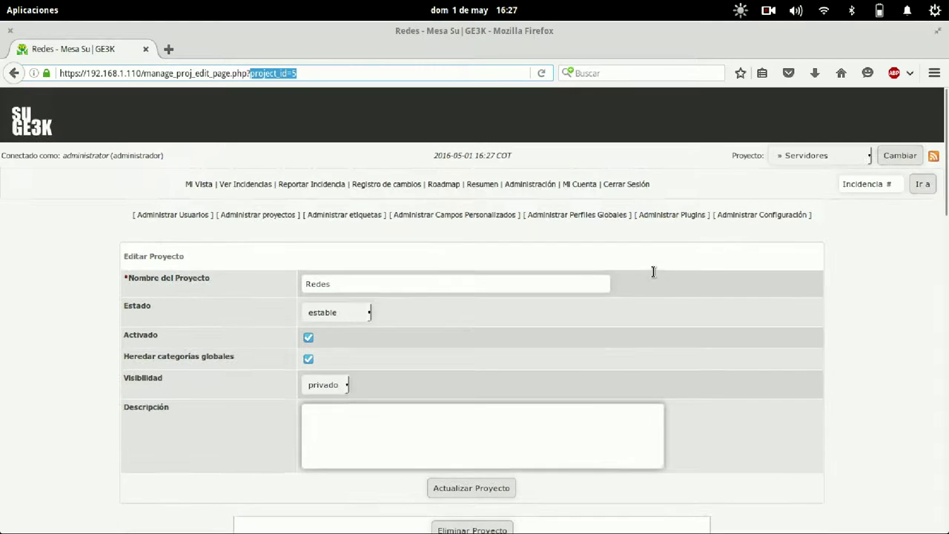
# Set Todos los proyectos as current and open a report form for Servidores.
pyautogui.click(199, 184)
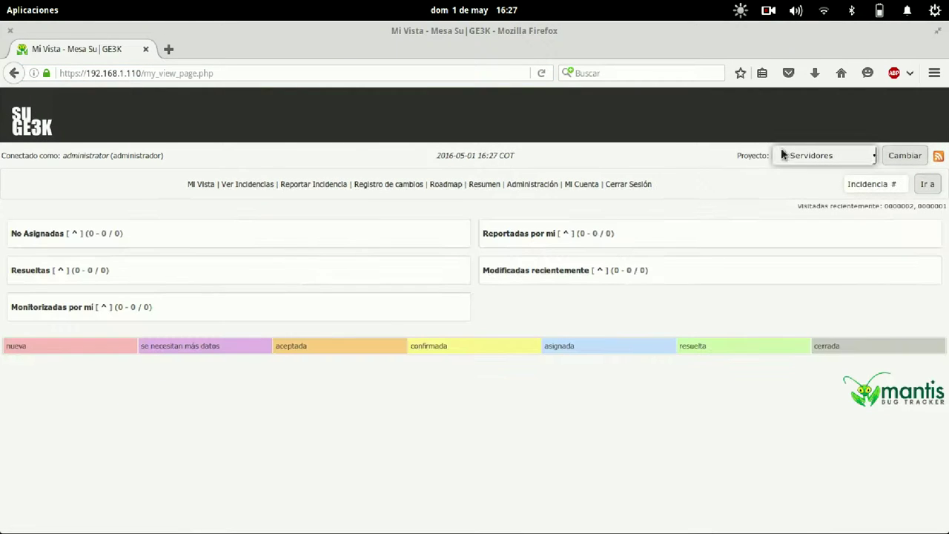
pyautogui.click(816, 155)
pyautogui.click(790, 174)
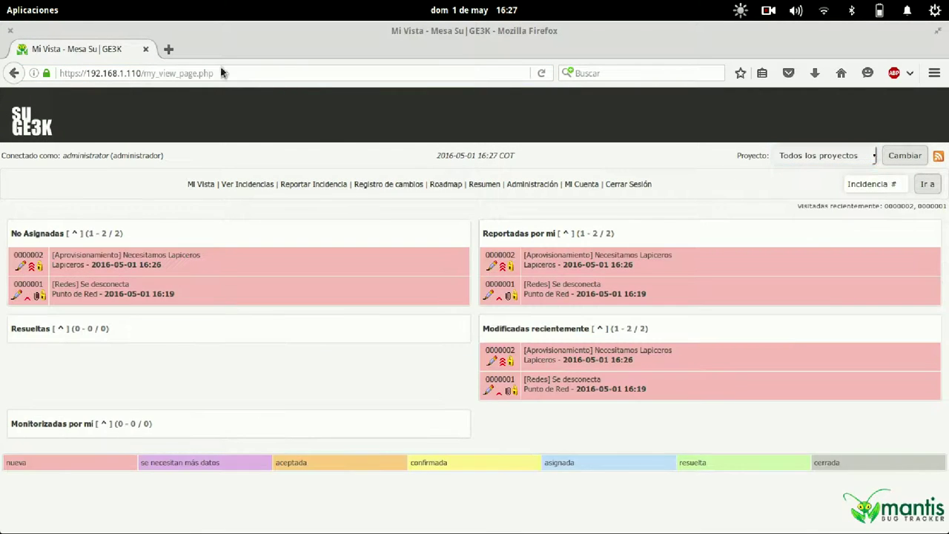
pyautogui.click(306, 186)
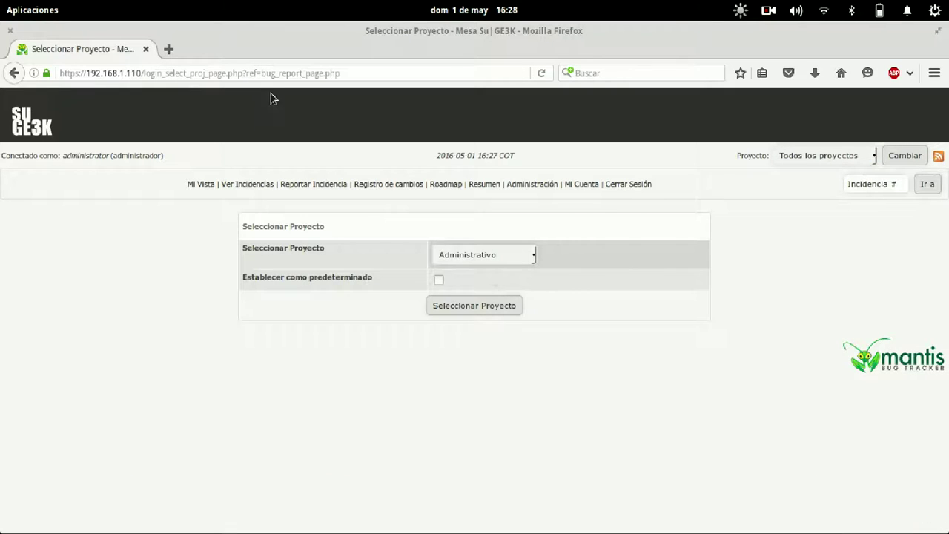
pyautogui.click(493, 256)
pyautogui.click(467, 344)
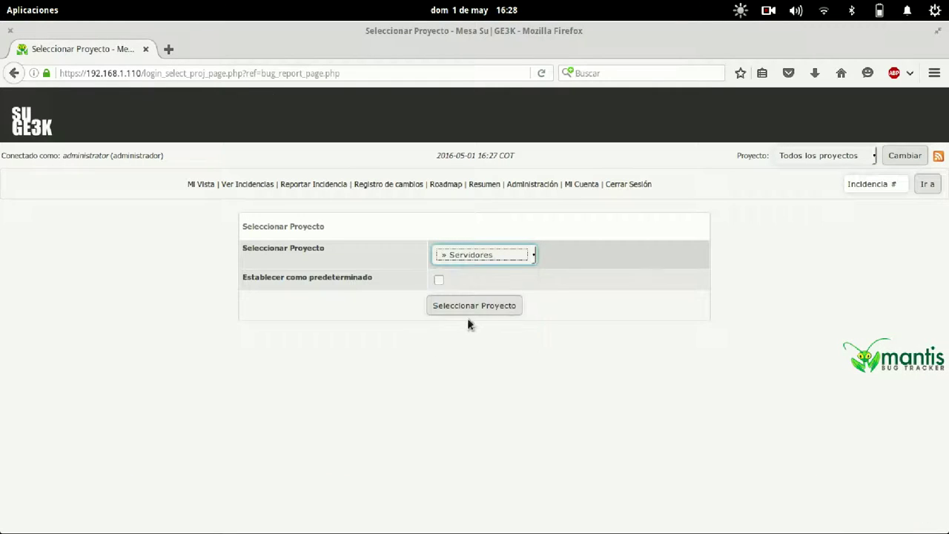
pyautogui.click(469, 307)
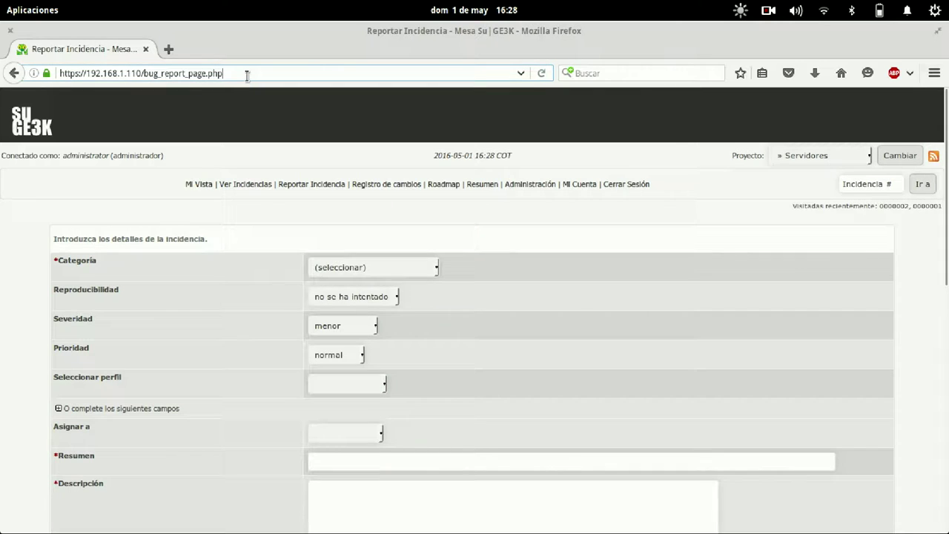
# Append ?project_id=5 to the report address, then reset Mi Vista to Todos los proyectos.
pyautogui.write('?project_id=5')
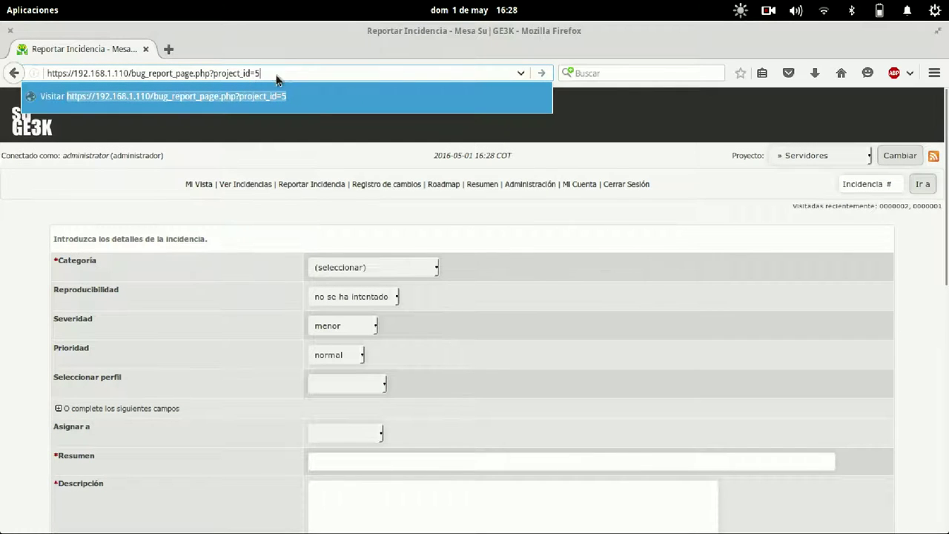
pyautogui.press('Return')
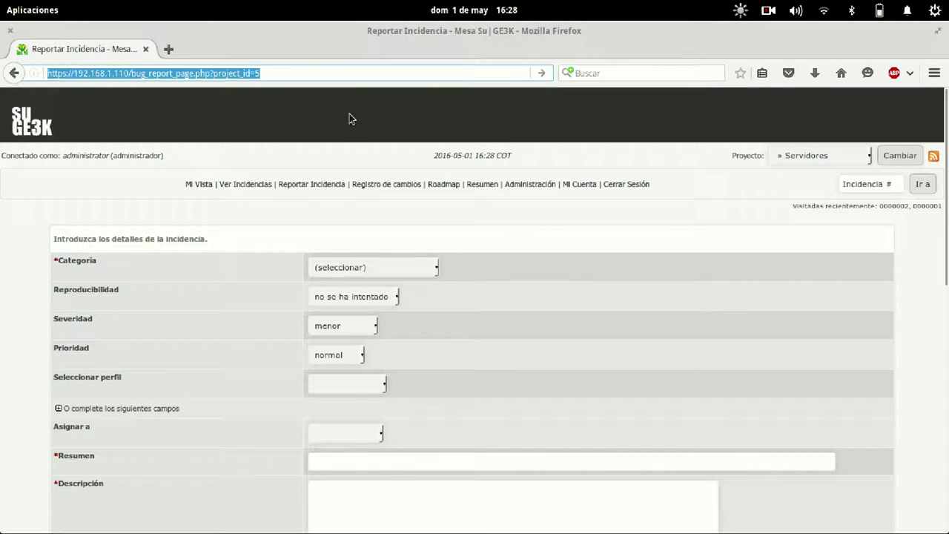
pyautogui.click(202, 185)
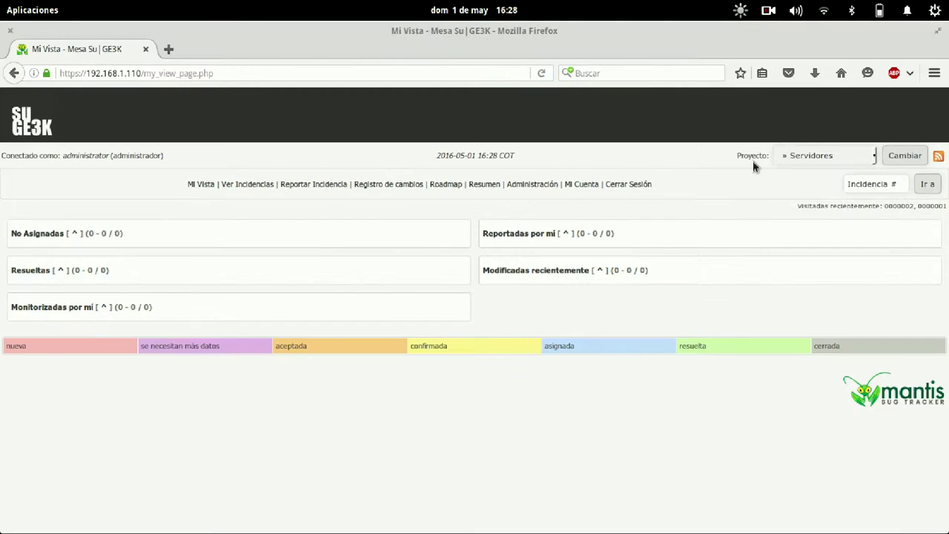
pyautogui.click(812, 155)
pyautogui.click(809, 171)
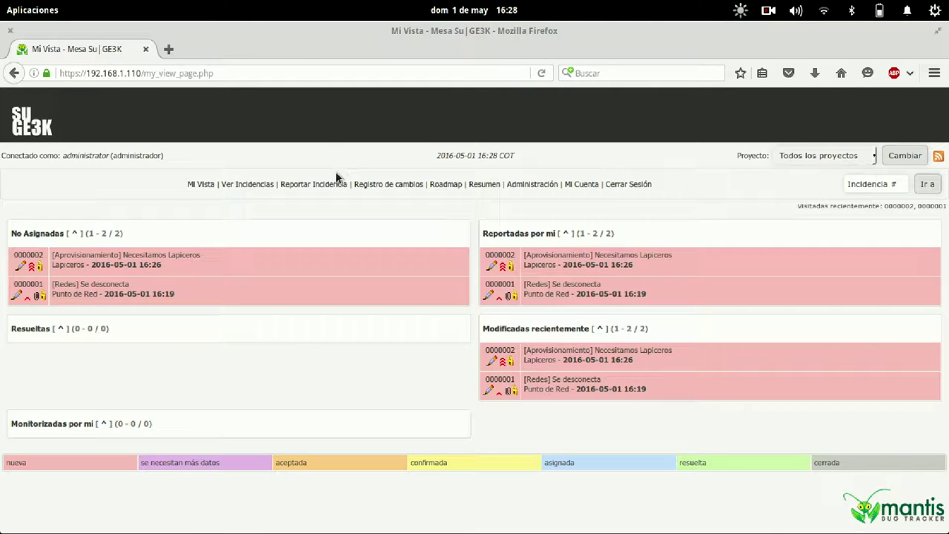
# Paste the bug_report_page.php?project_id=5 address to load the Redes report form.
pyautogui.click(287, 72)
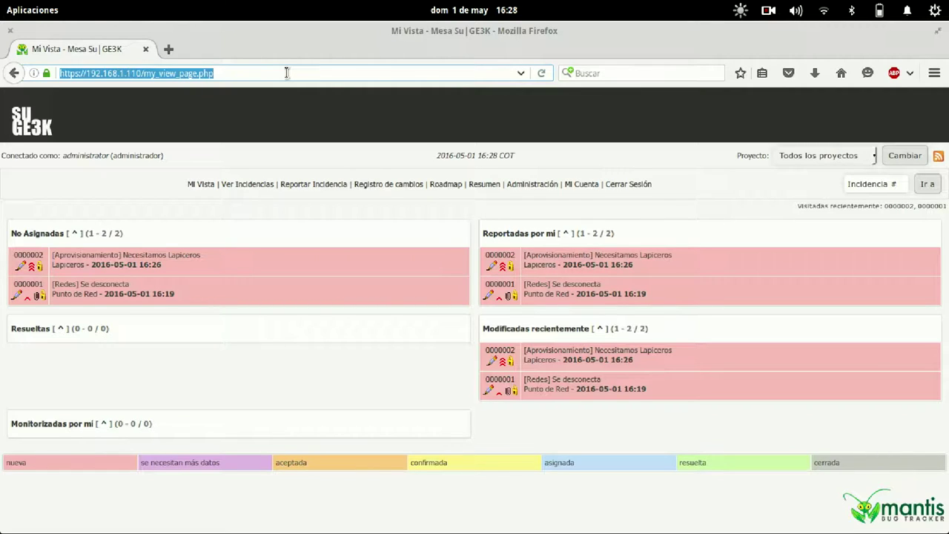
pyautogui.write('https://192.168.1.110/bug_report_page.php?project_id=5')
pyautogui.press('Return')
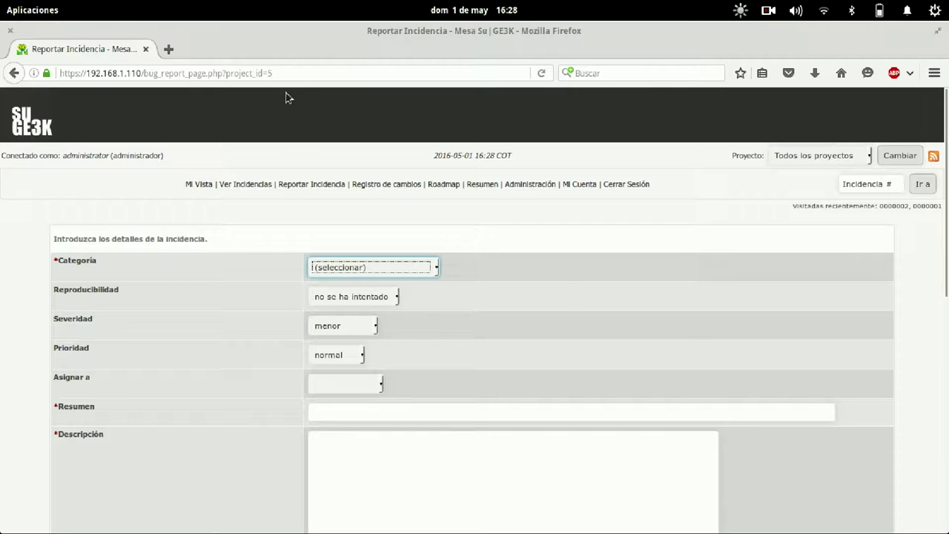
pyautogui.scroll(-10, 564, 304)
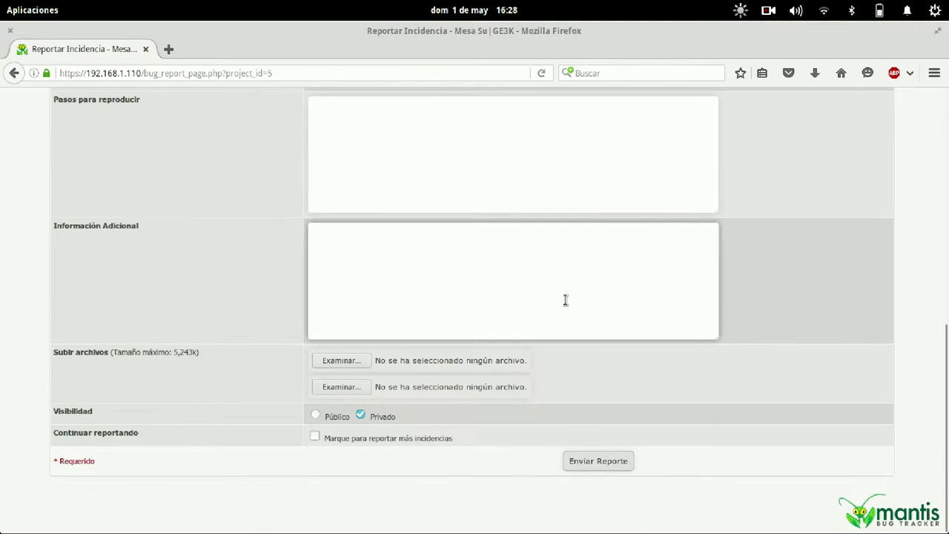
pyautogui.scroll(3, 566, 300)
pyautogui.scroll(4, 565, 300)
pyautogui.scroll(-7, 563, 299)
pyautogui.scroll(10, 564, 298)
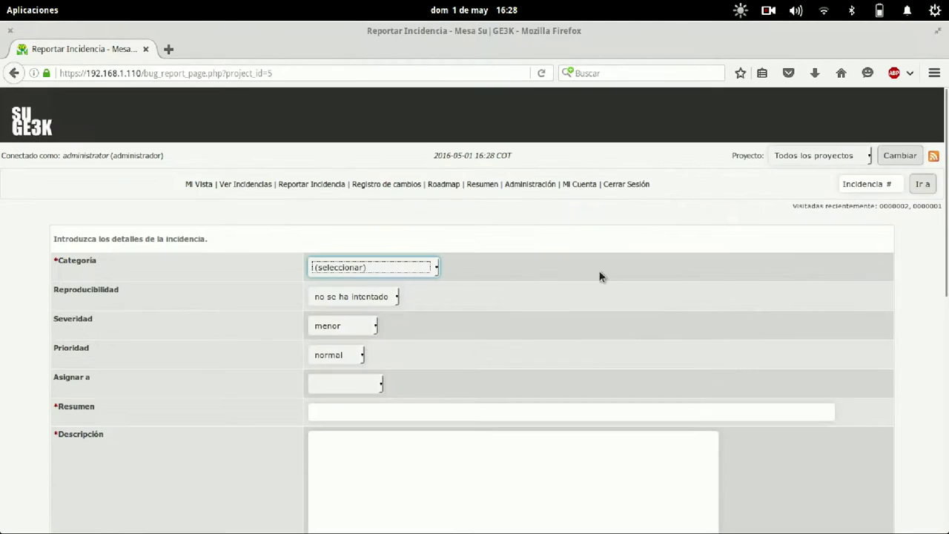
# Check the project list, leaving Todos los proyectos selected, and open Administración.
pyautogui.click(825, 157)
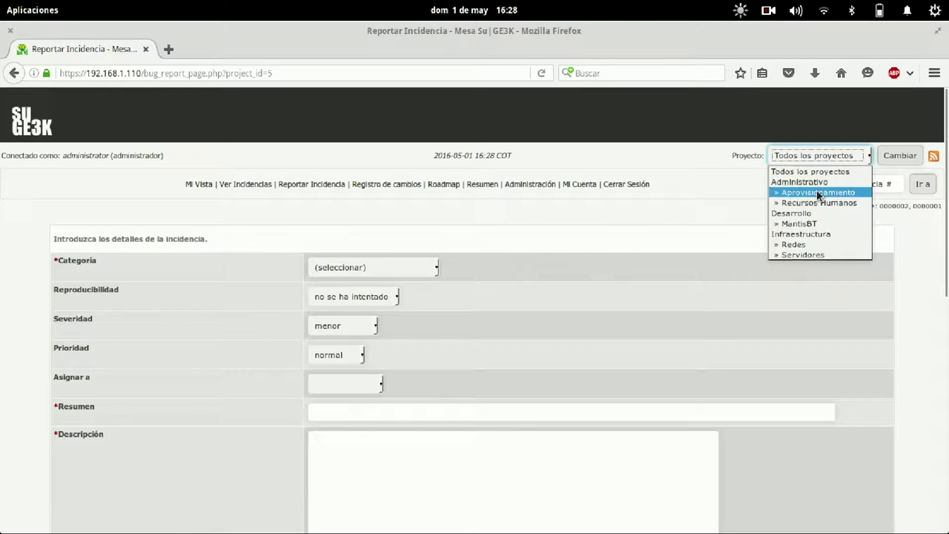
pyautogui.click(338, 197)
pyautogui.scroll(-10, 338, 198)
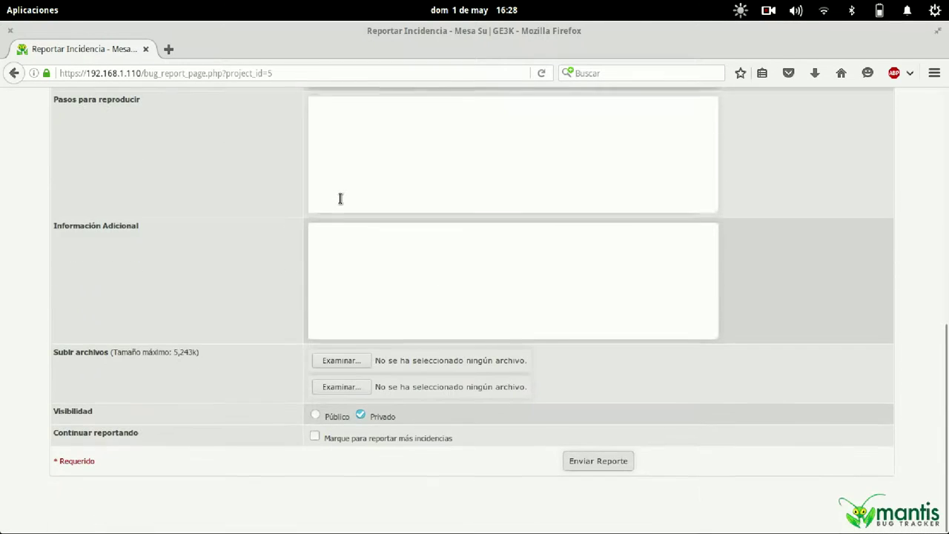
pyautogui.scroll(9, 339, 198)
pyautogui.scroll(1, 340, 198)
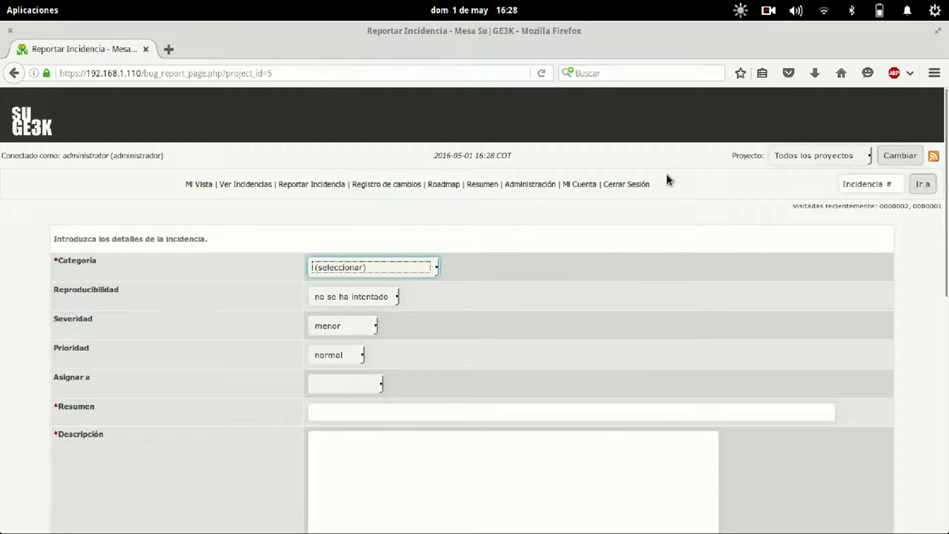
pyautogui.doubleClick(811, 154)
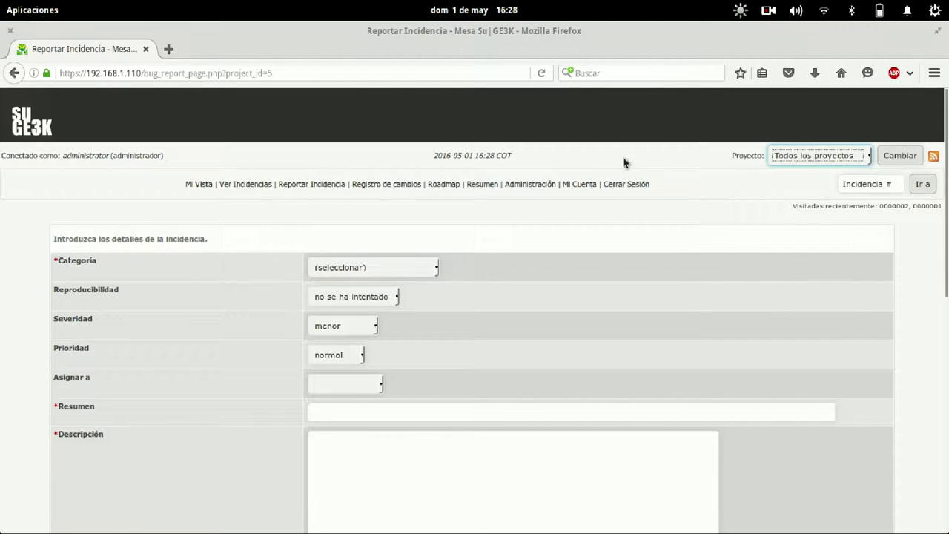
pyautogui.click(529, 199)
pyautogui.click(530, 187)
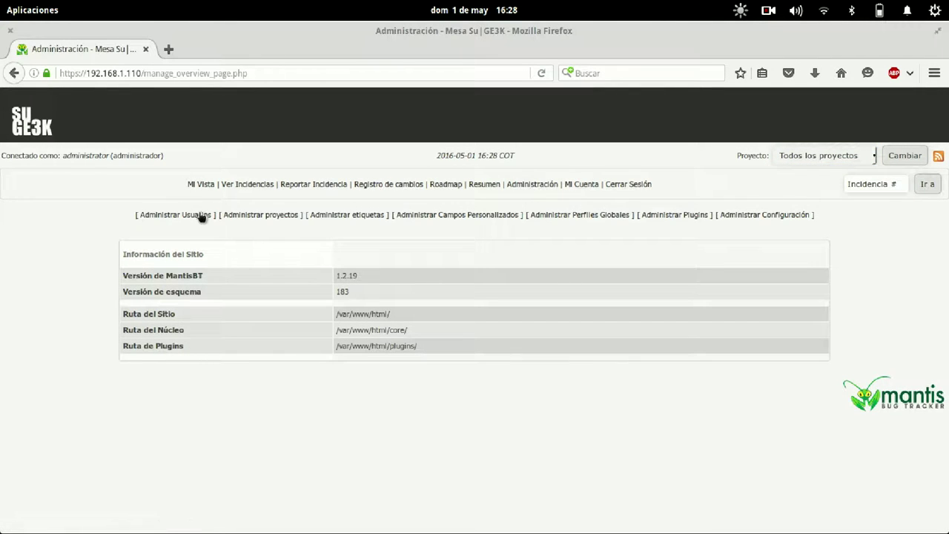
# Open Aprovisionamiento's settings in Administrar proyectos to check its id.
pyautogui.click(291, 217)
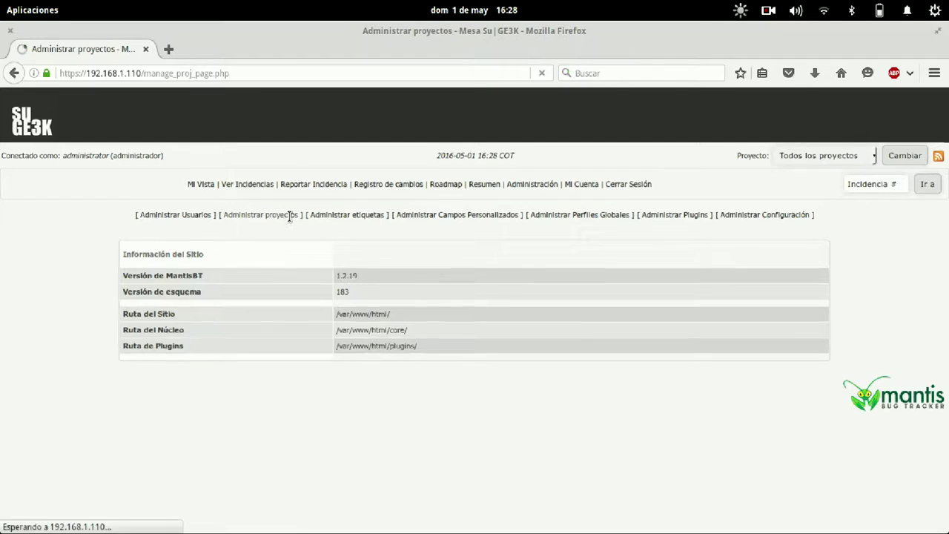
pyautogui.click(59, 314)
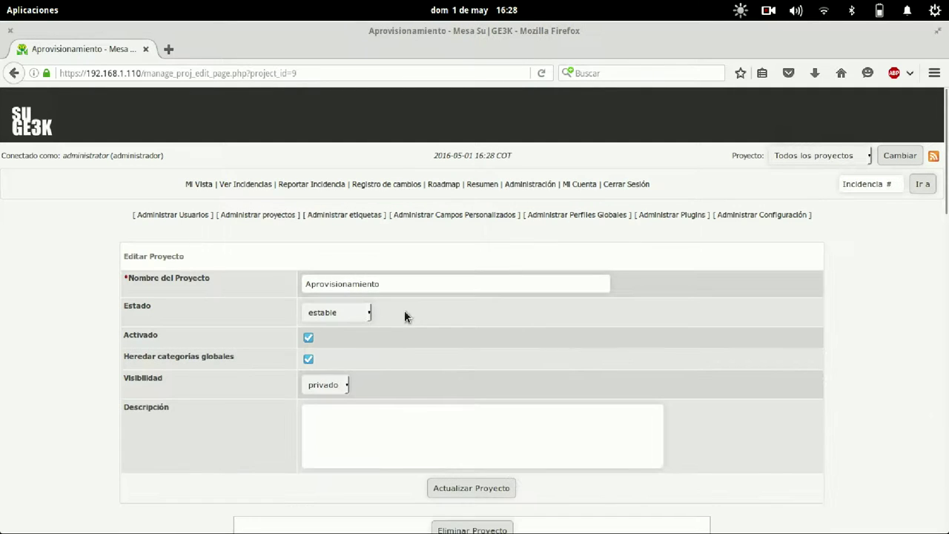
pyautogui.scroll(-1, 405, 310)
pyautogui.click(209, 142)
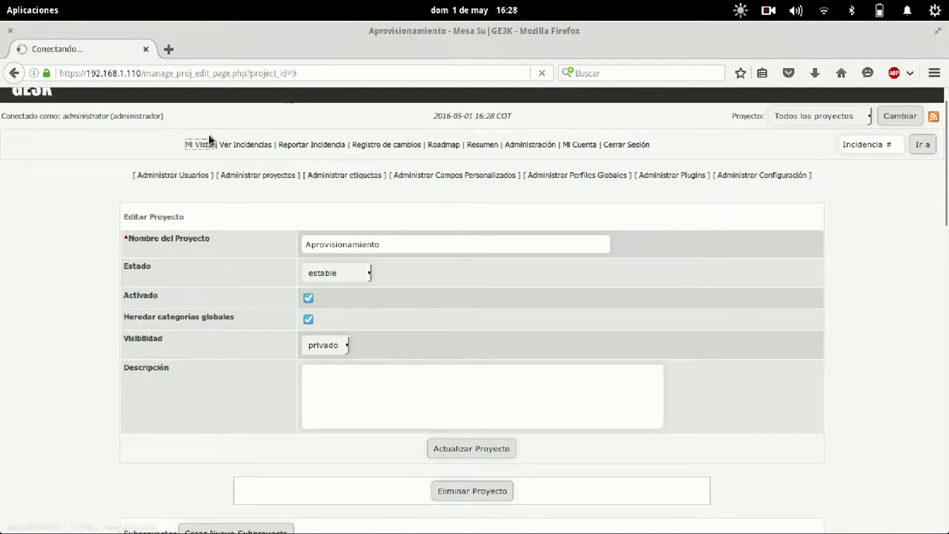
# Paste the report form address and change project_id from 5 to 9.
pyautogui.click(307, 74)
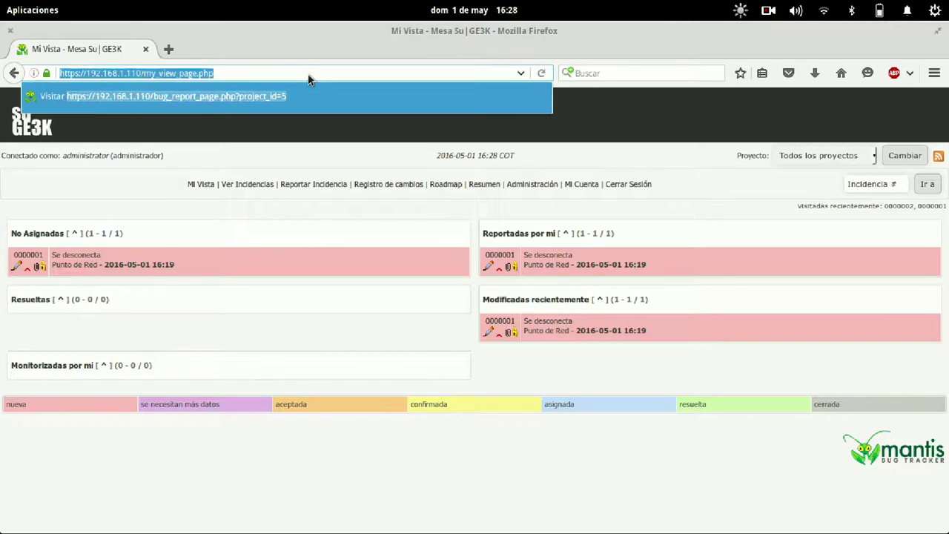
pyautogui.write('https://192.168.1.110/bug_report_page.php?project_id=5')
pyautogui.press('BackSpace')
pyautogui.write('9')
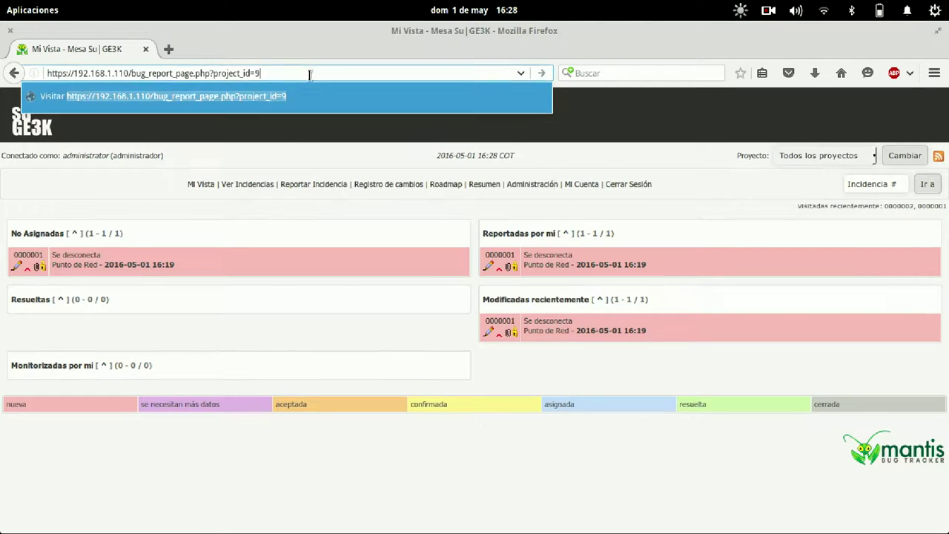
pyautogui.press('Return')
# Inspect the form's Ubicacion choices and the empty Resumen field without filling them.
pyautogui.scroll(-5, 537, 211)
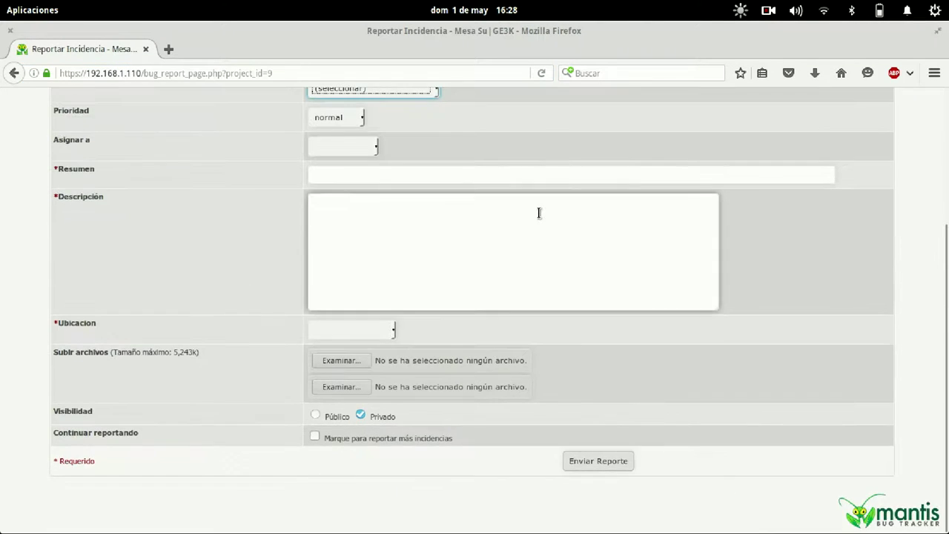
pyautogui.scroll(5, 540, 213)
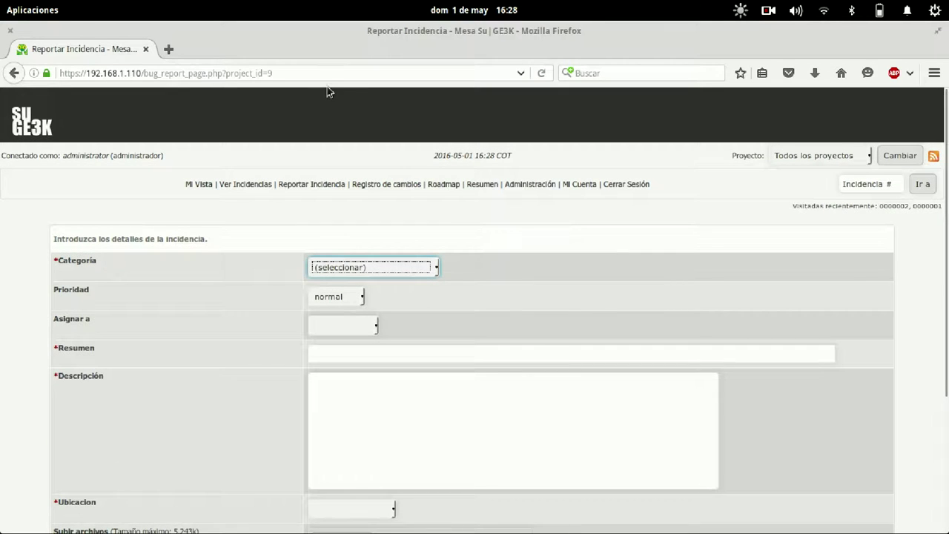
pyautogui.scroll(-5, 568, 337)
pyautogui.scroll(5, 567, 337)
pyautogui.scroll(-5, 567, 337)
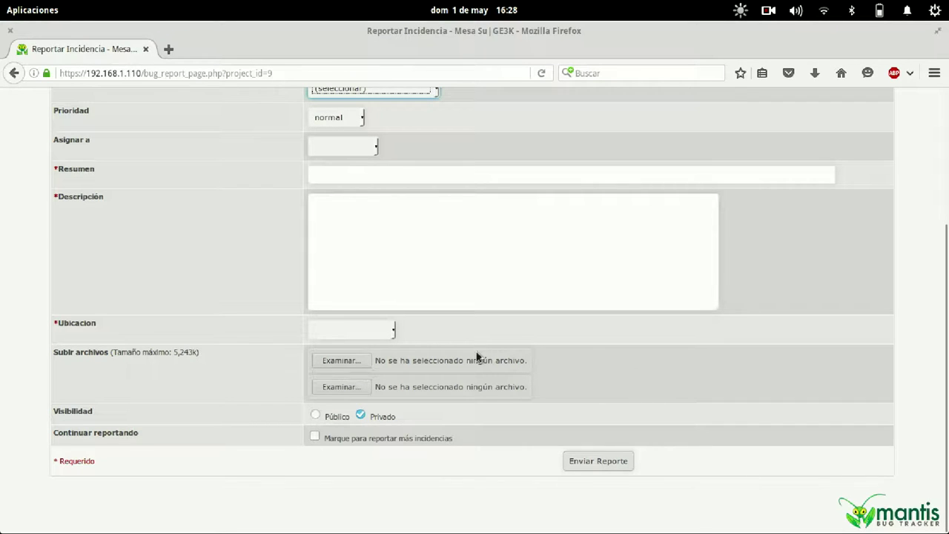
pyautogui.click(345, 333)
pyautogui.click(252, 273)
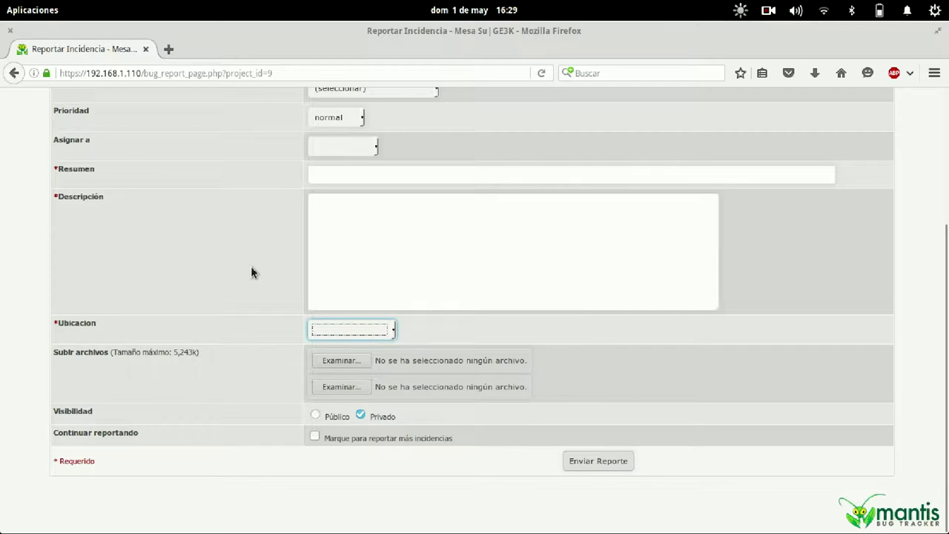
pyautogui.moveTo(99, 170); pyautogui.dragTo(56, 170)
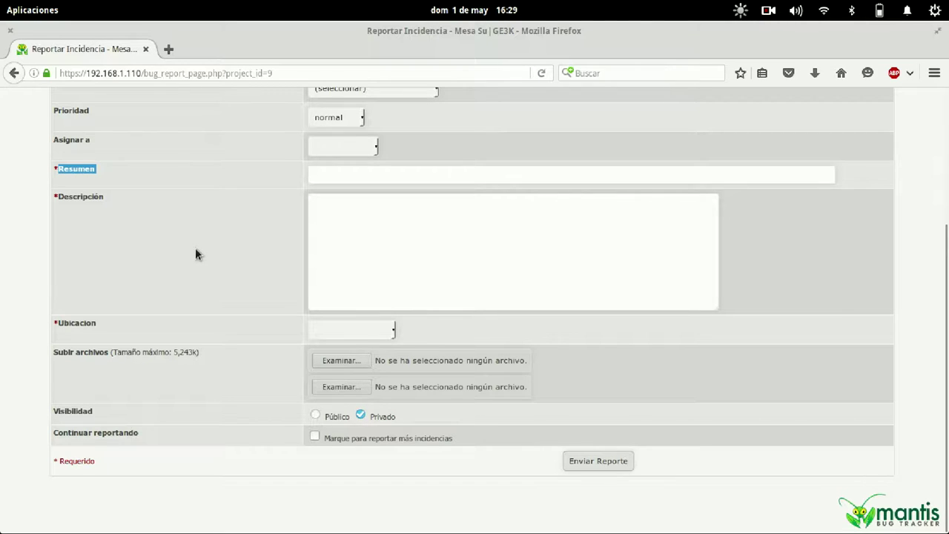
pyautogui.click(454, 172)
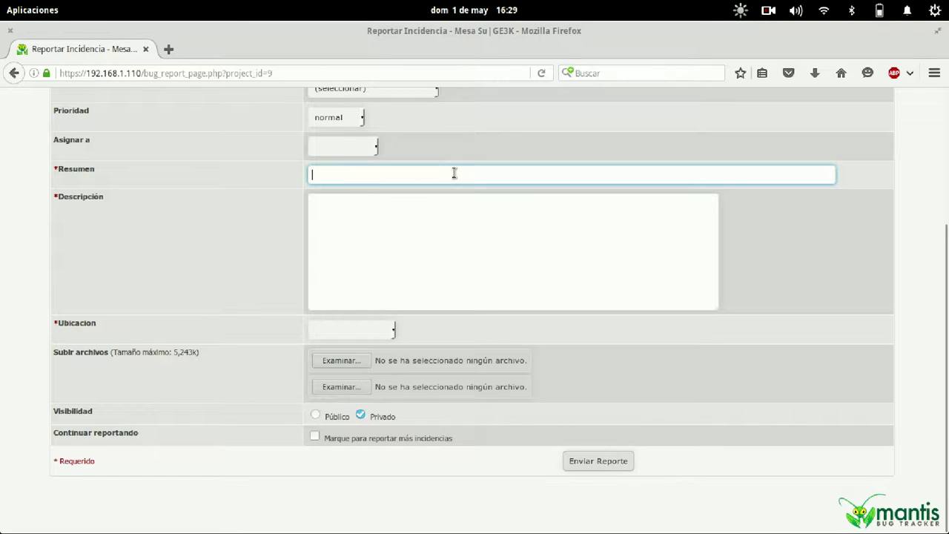
pyautogui.click(303, 71)
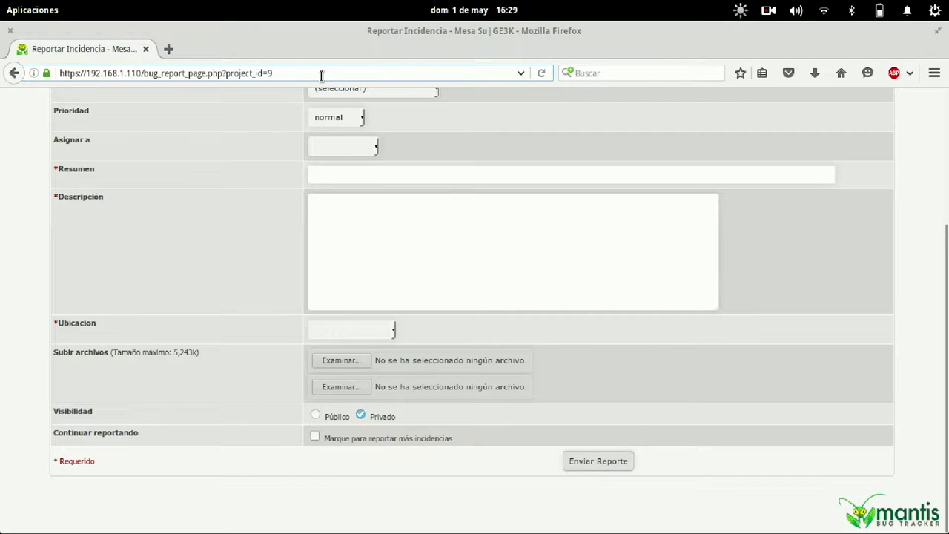
# Reload the report form with &summary=5555555 in the address so Resumen shows 5555555.
pyautogui.write('&su')
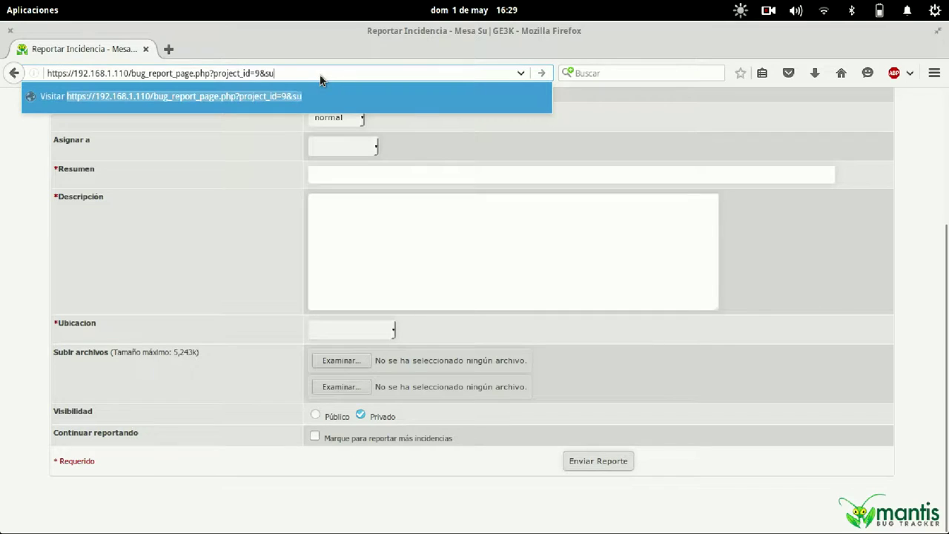
pyautogui.write('mmary=5555555')
pyautogui.press('Return')
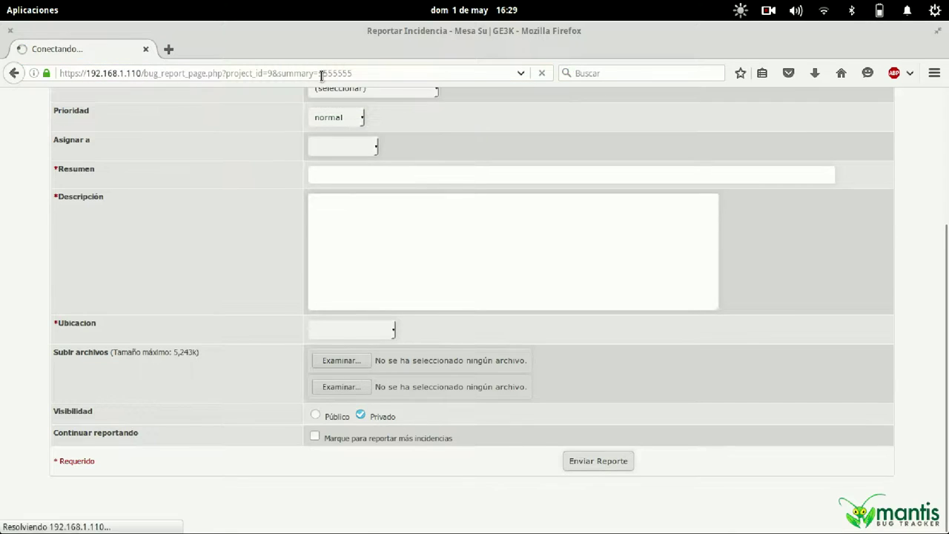
pyautogui.click(359, 345)
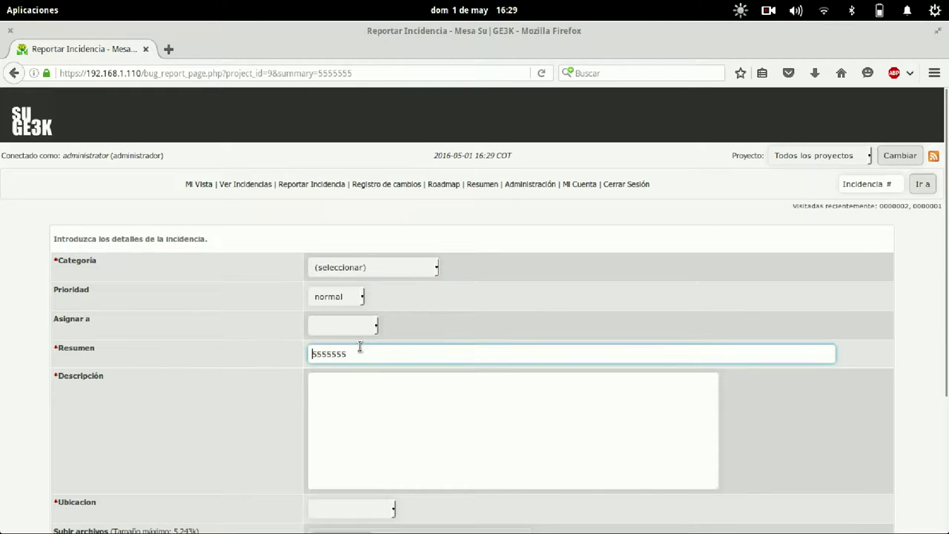
pyautogui.click(365, 74)
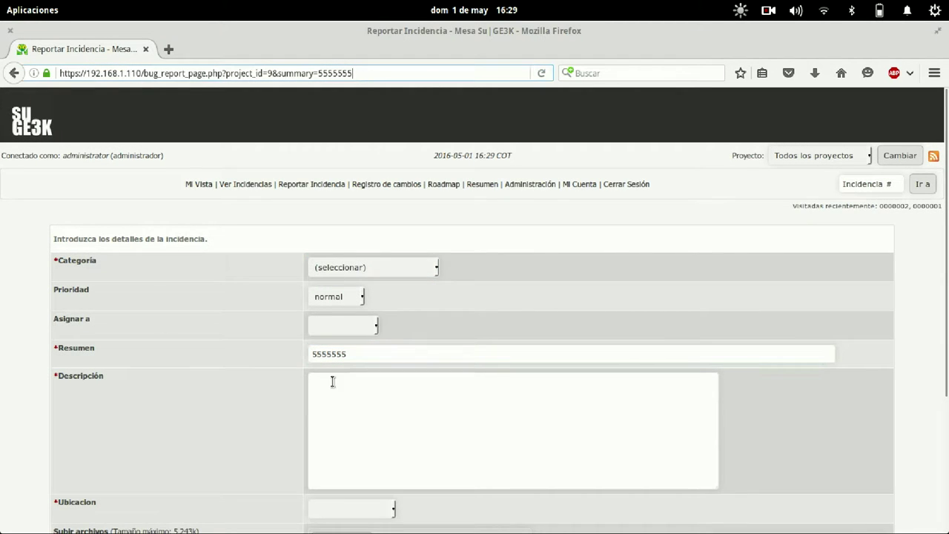
pyautogui.click(363, 382)
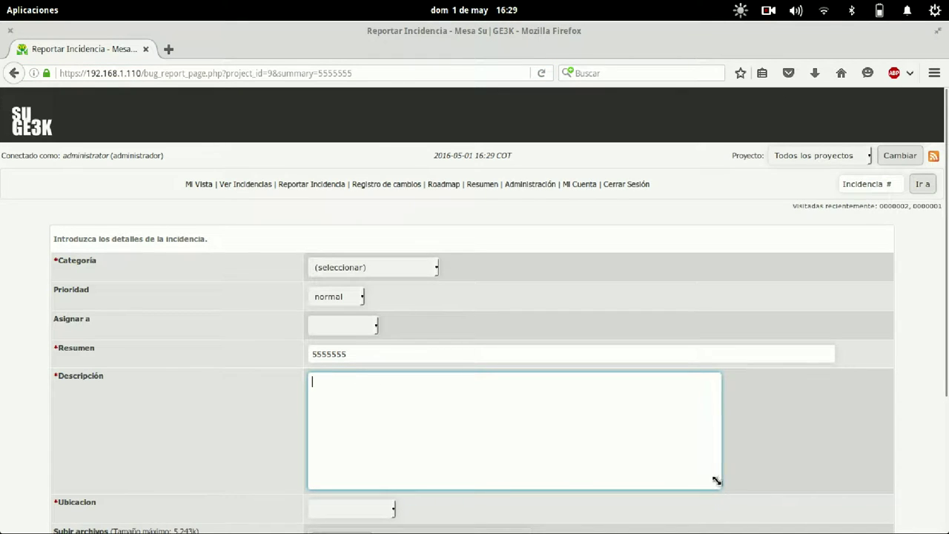
pyautogui.moveTo(716, 483); pyautogui.dragTo(826, 387)
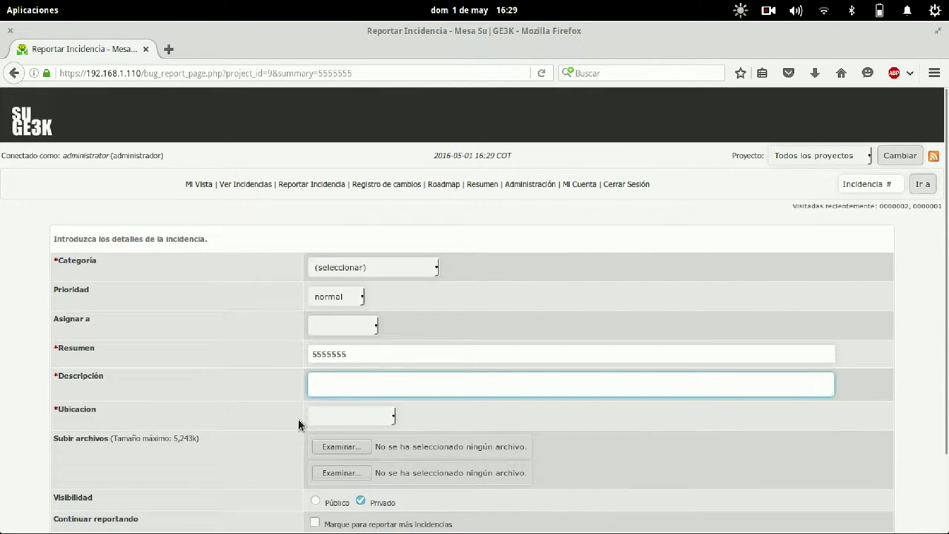
pyautogui.moveTo(105, 376); pyautogui.dragTo(69, 376)
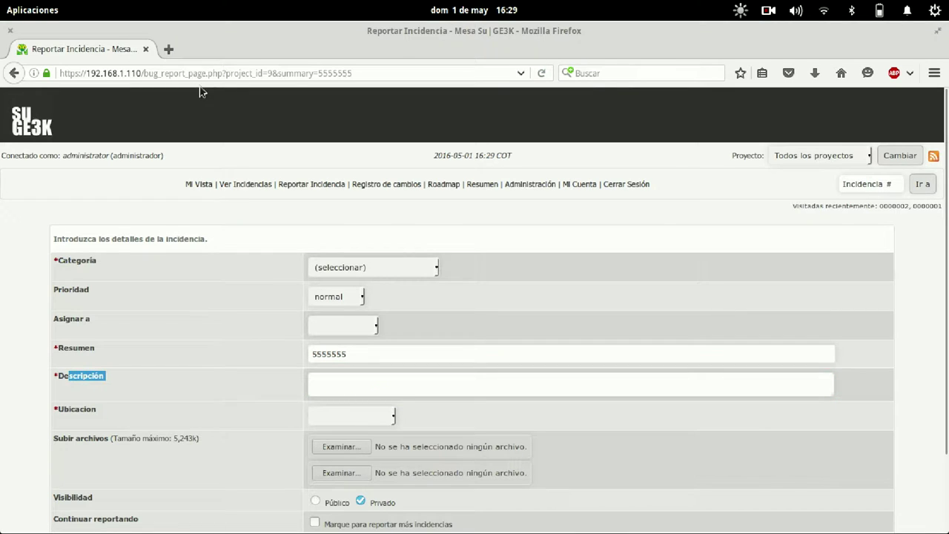
pyautogui.click(373, 71)
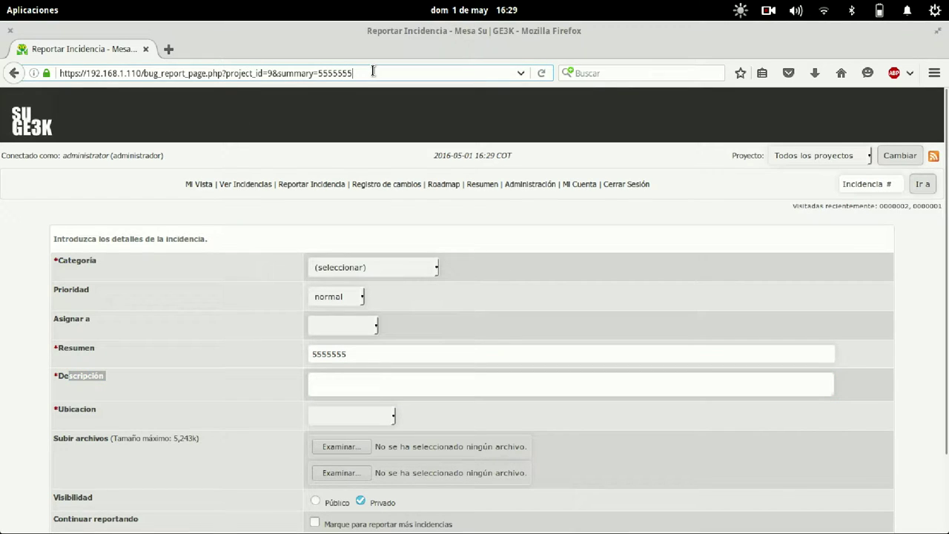
# Append &description=ID LLAMADA to the address and check both prefilled fields.
pyautogui.write('&')
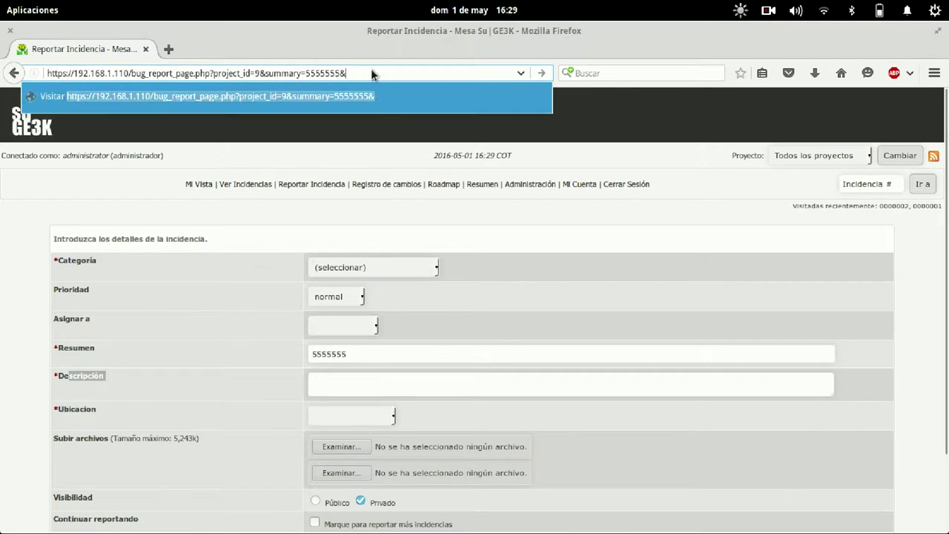
pyautogui.write('description=ID LLAMADA')
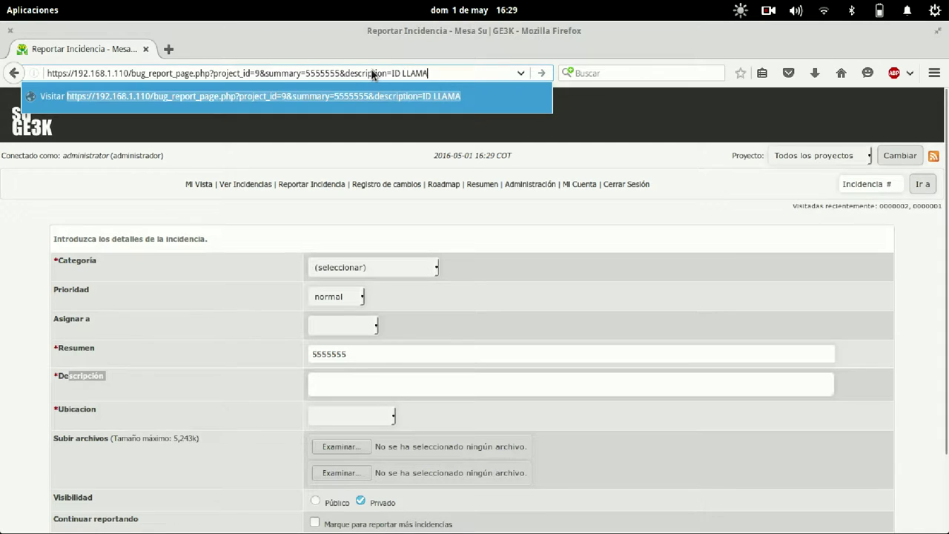
pyautogui.press('Return')
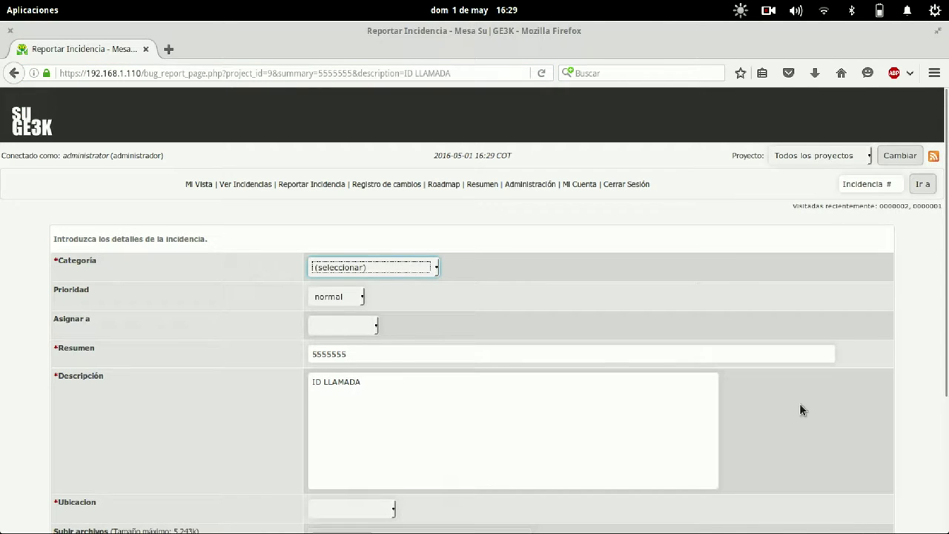
pyautogui.scroll(-3, 800, 404)
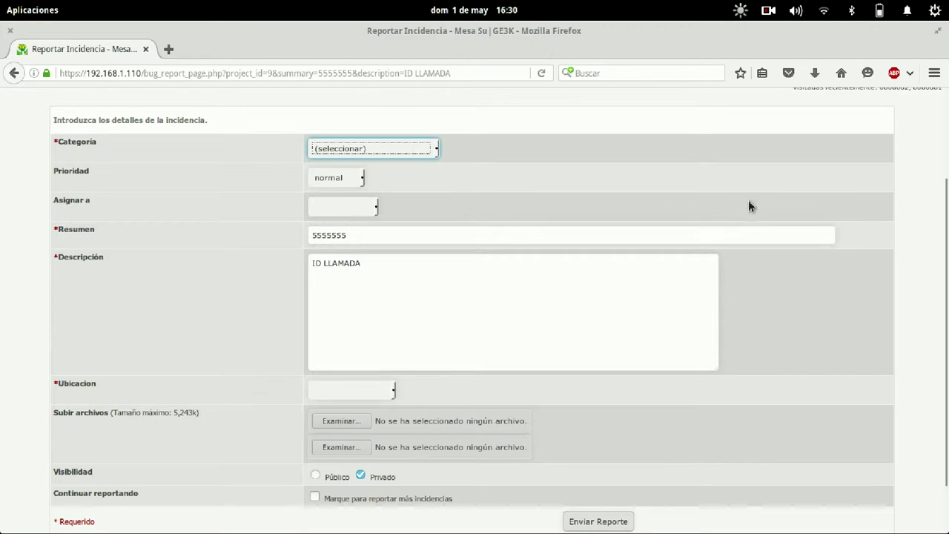
pyautogui.scroll(-2, 731, 181)
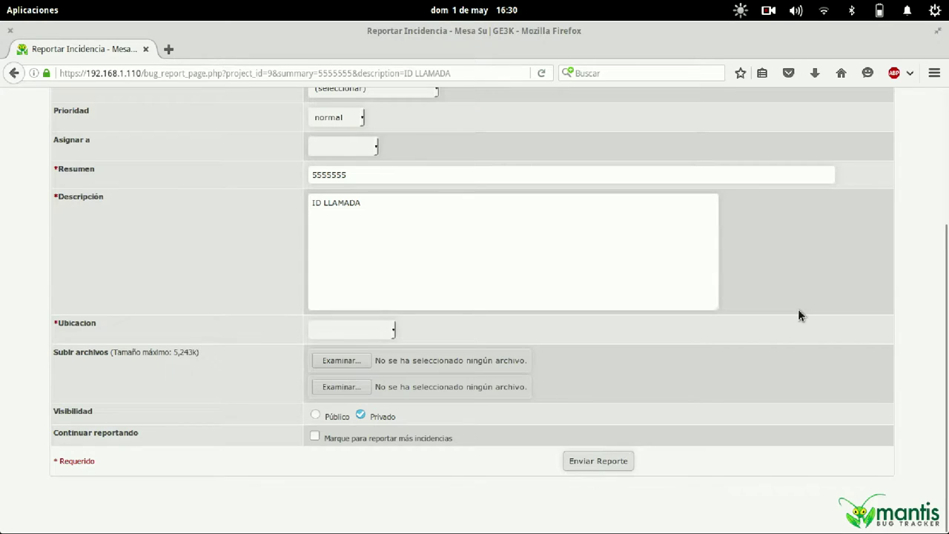
pyautogui.doubleClick(351, 174)
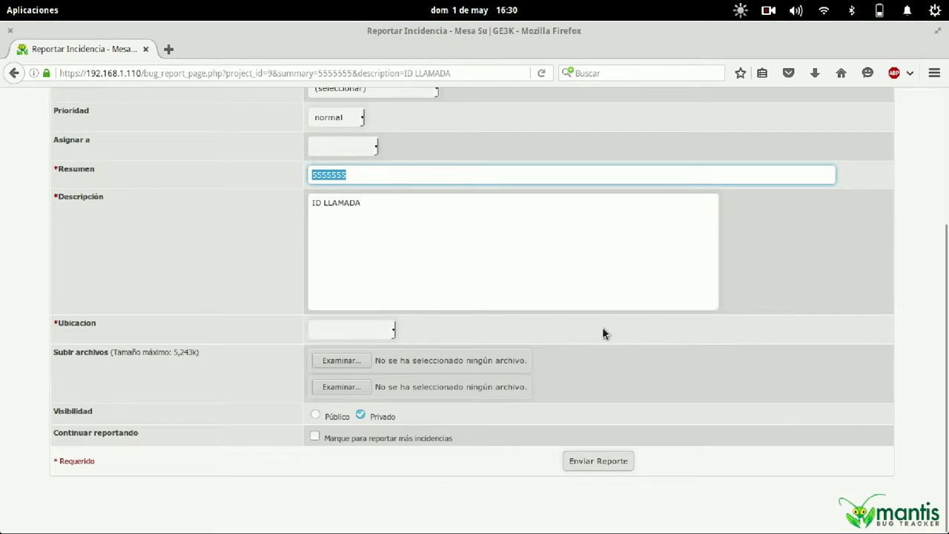
pyautogui.scroll(5, 603, 329)
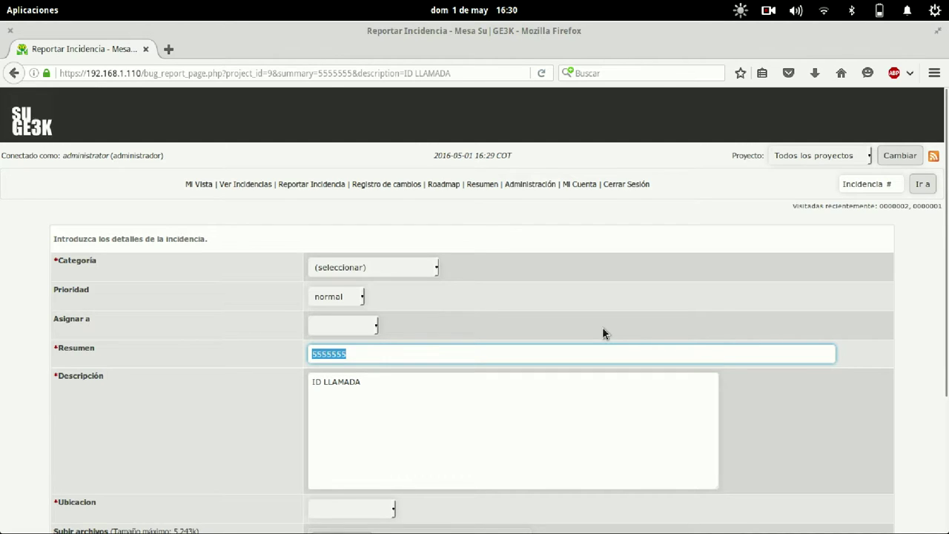
# Open issue 1 by entering 1 in the Incidencia # lookup box.
pyautogui.click(878, 182)
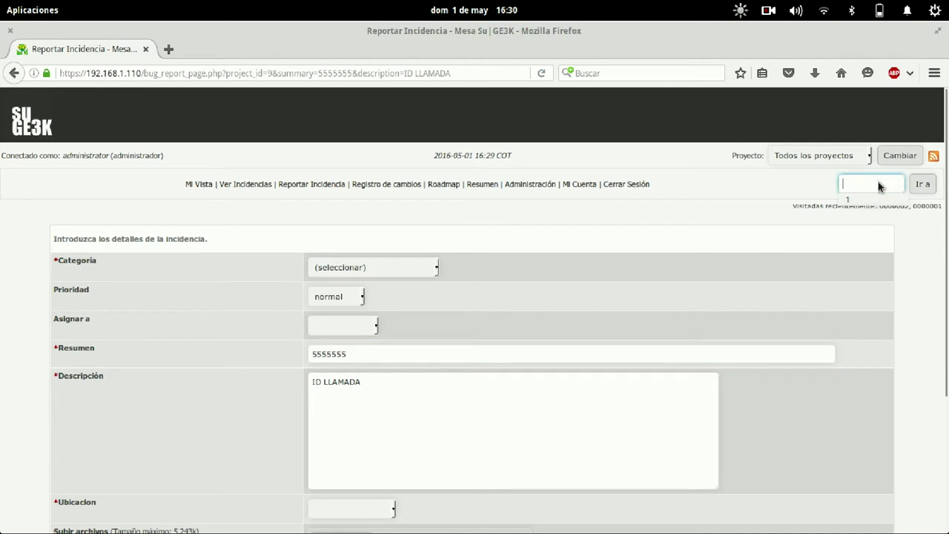
pyautogui.click(863, 198)
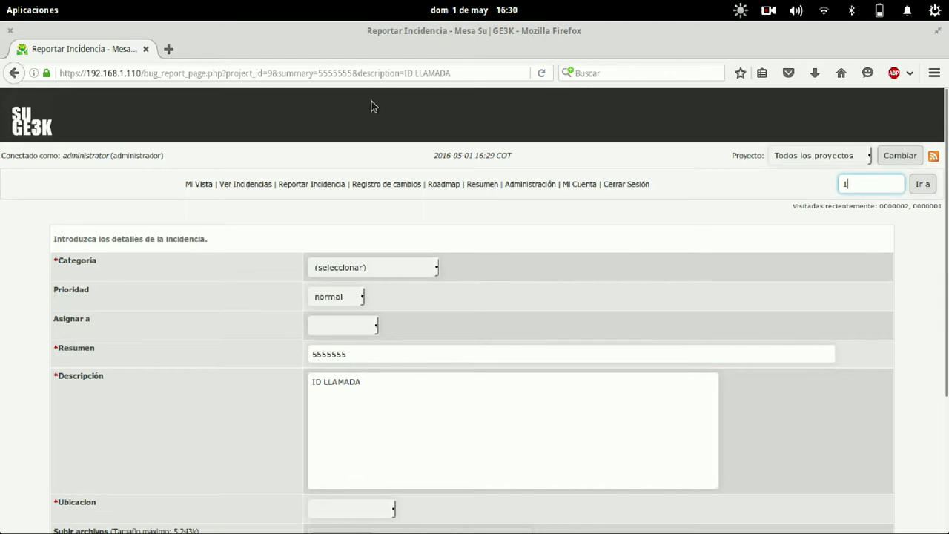
pyautogui.press('BackSpace')
pyautogui.write('1')
pyautogui.press('Return')
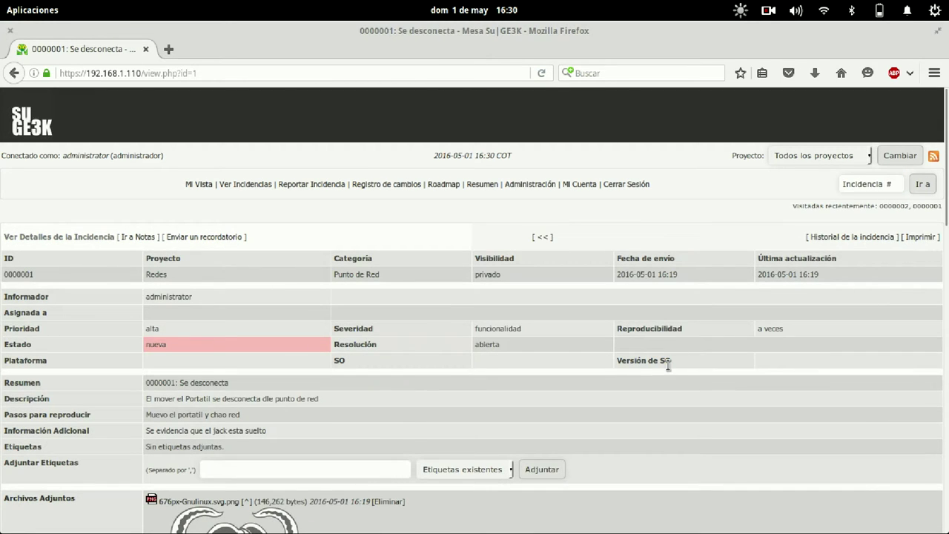
pyautogui.scroll(-10, 667, 364)
pyautogui.scroll(10, 666, 363)
# View issue 2 (Necesitamos Lapiceros) by changing the address to view.php?id=2.
pyautogui.click(860, 184)
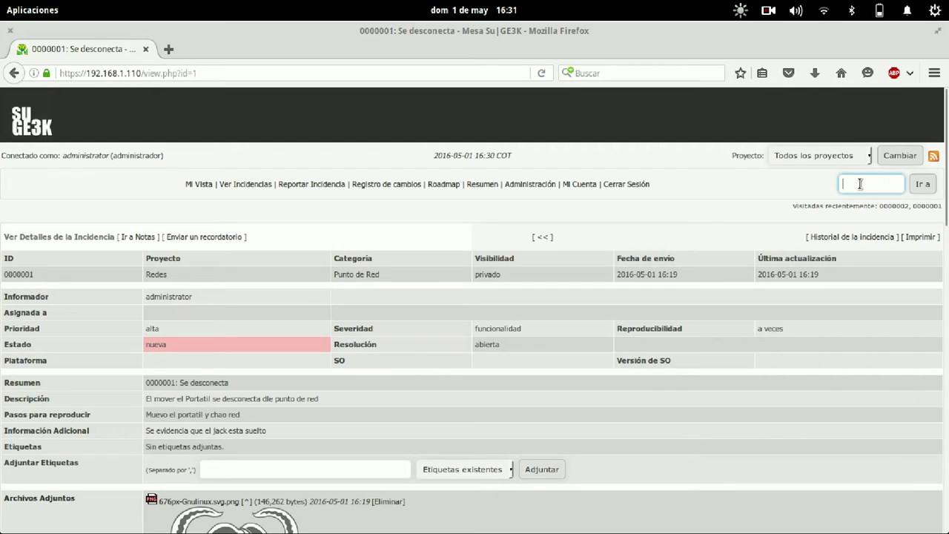
pyautogui.click(361, 74)
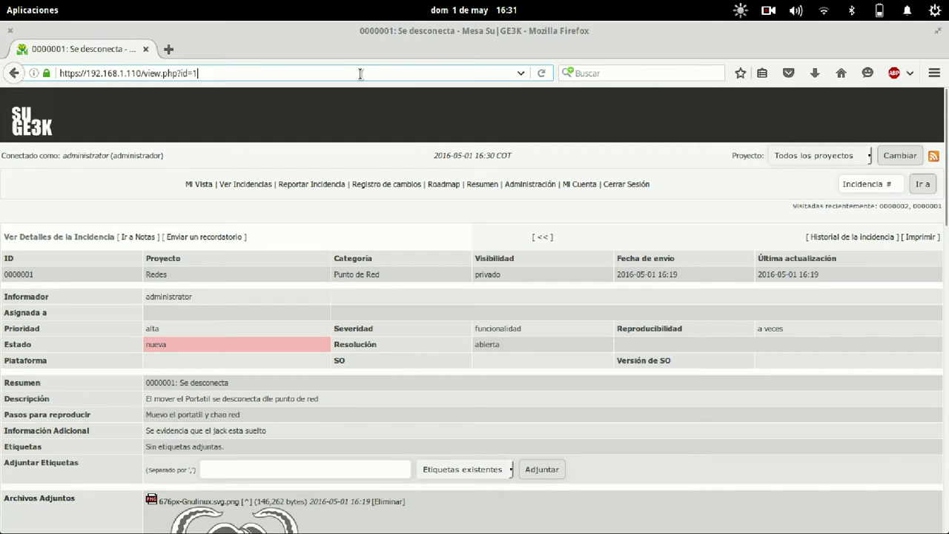
pyautogui.press('BackSpace')
pyautogui.write('2')
pyautogui.press('Return')
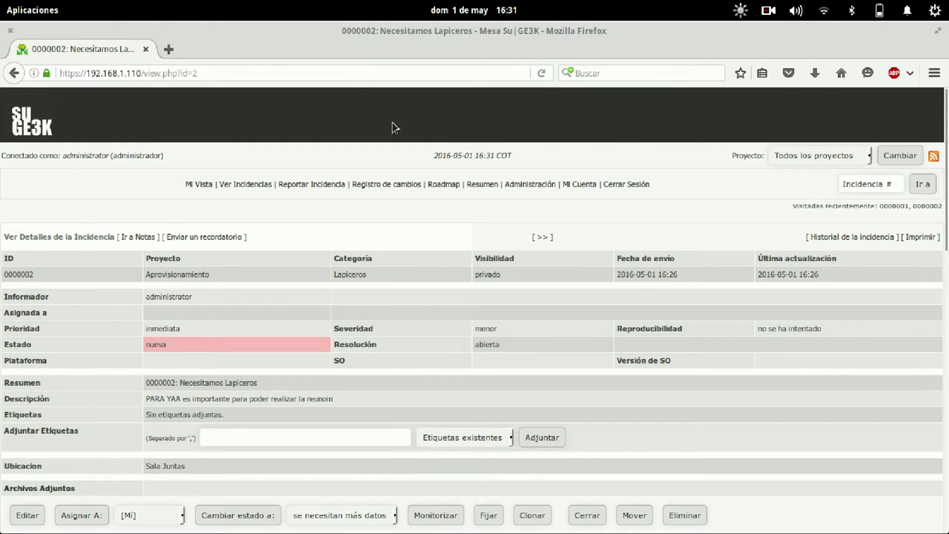
# Try nonexistent issue 80 via the address, then return to Mi Vista.
pyautogui.click(346, 73)
pyautogui.press('BackSpace')
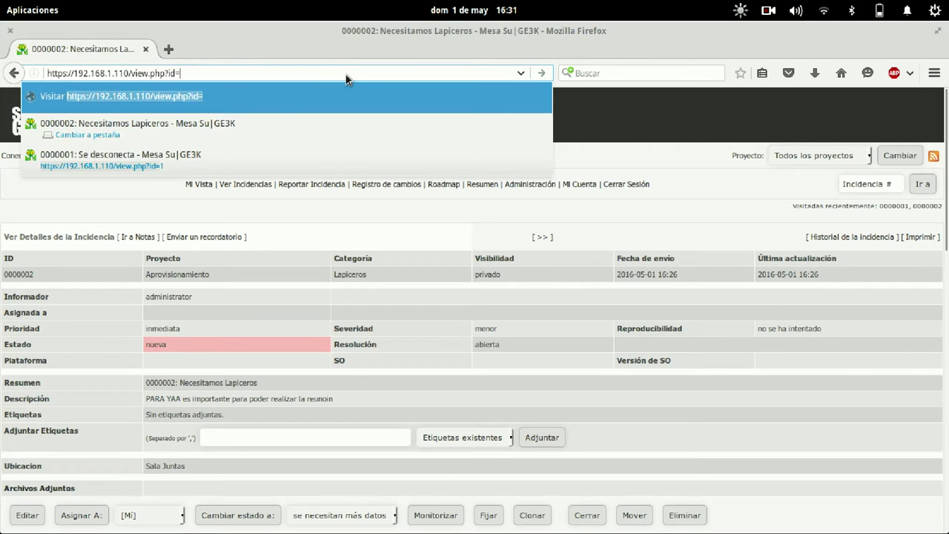
pyautogui.write('80')
pyautogui.press('Return')
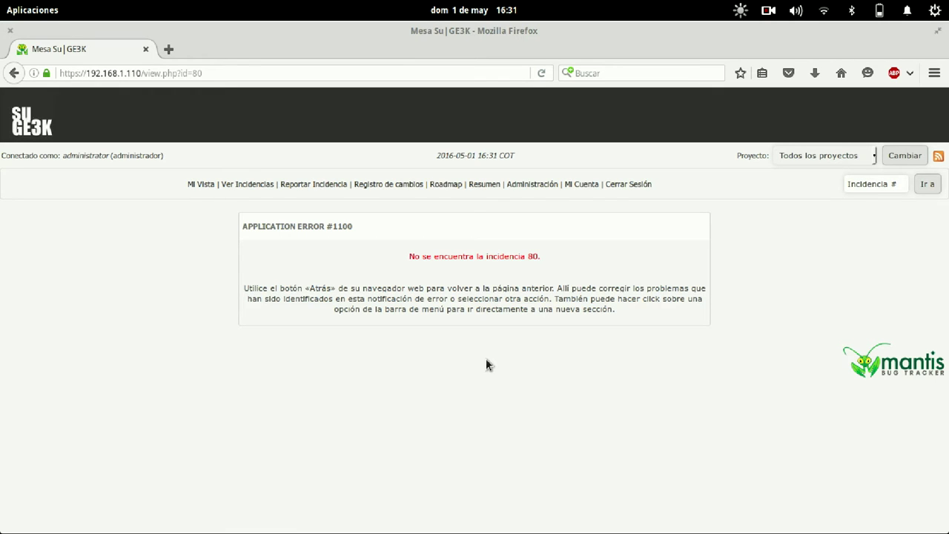
pyautogui.click(194, 184)
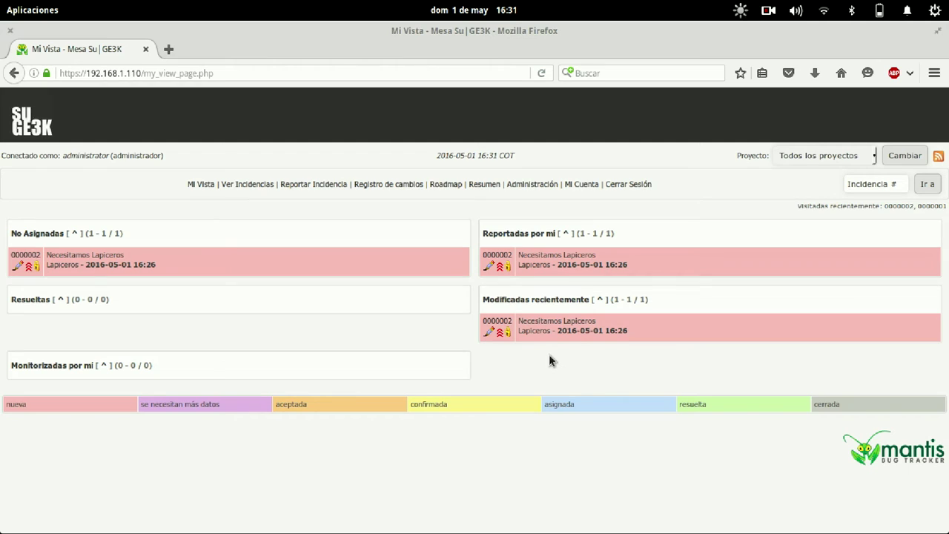